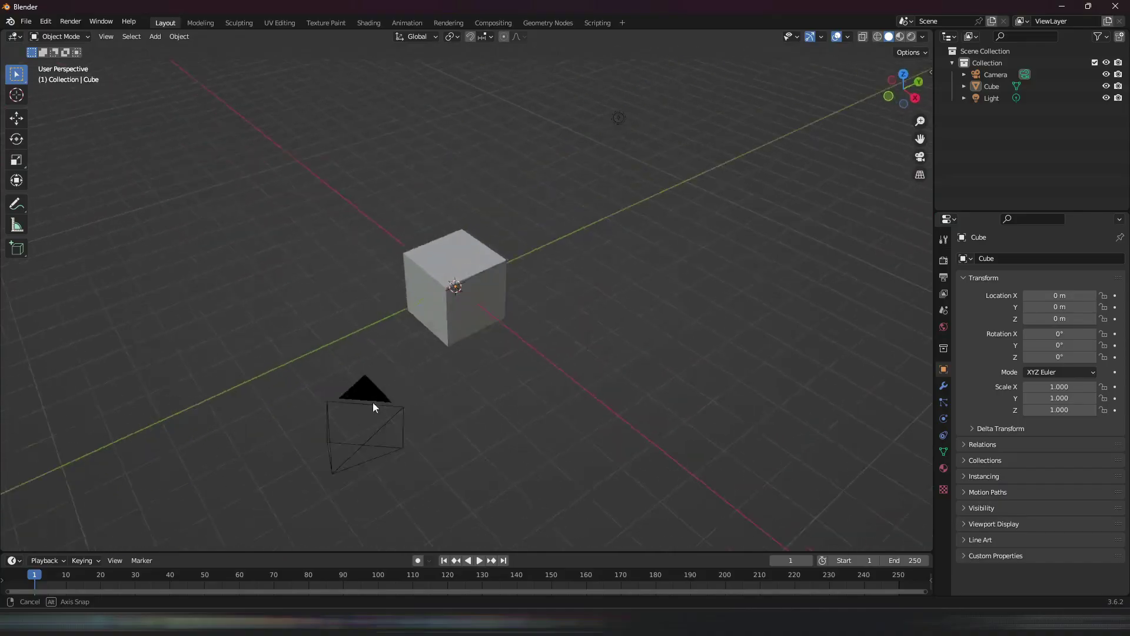
# Step: Scale the cube along Z to about 0.294 to flatten it into a low block
pyautogui.moveTo(373, 402); pyautogui.dragTo(514, 367, button='middle')
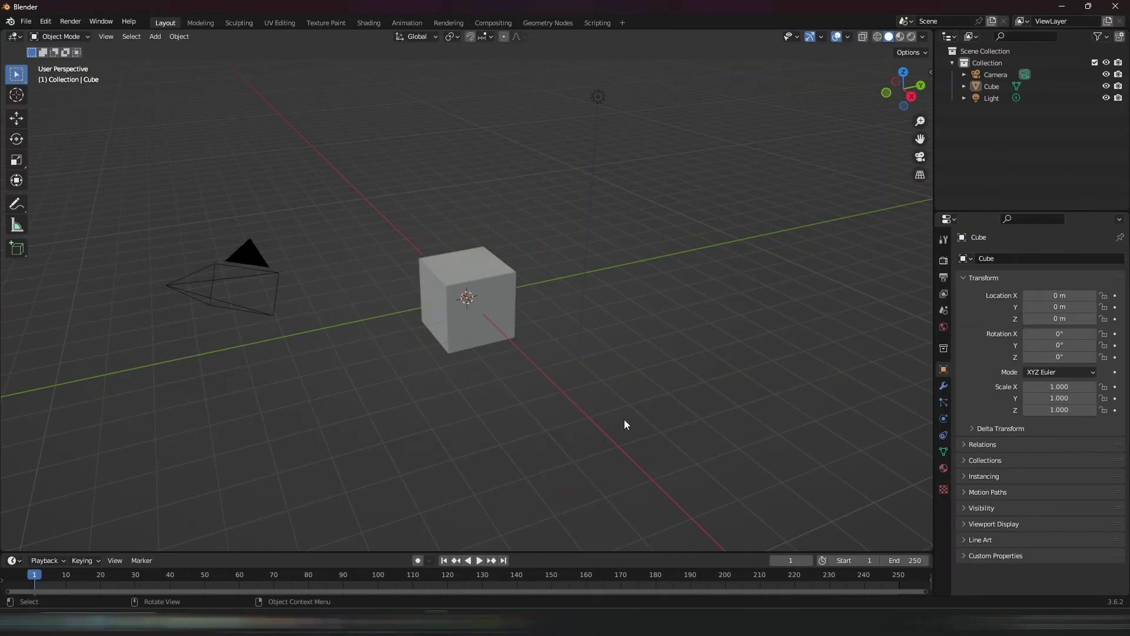
pyautogui.click(509, 329)
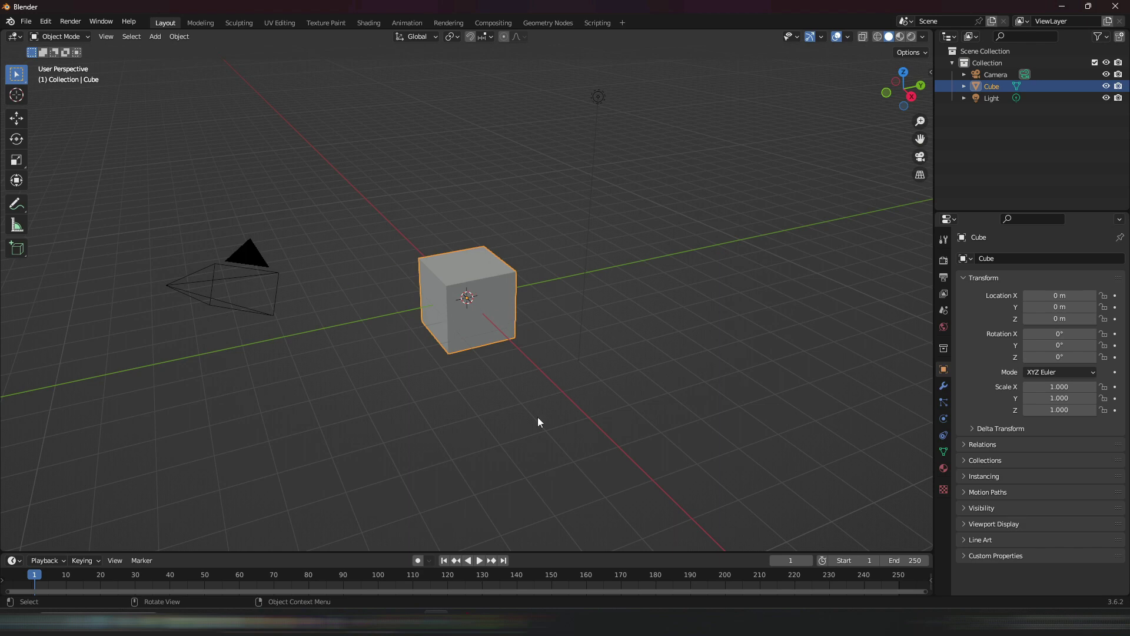
pyautogui.scroll(5, 527, 436)
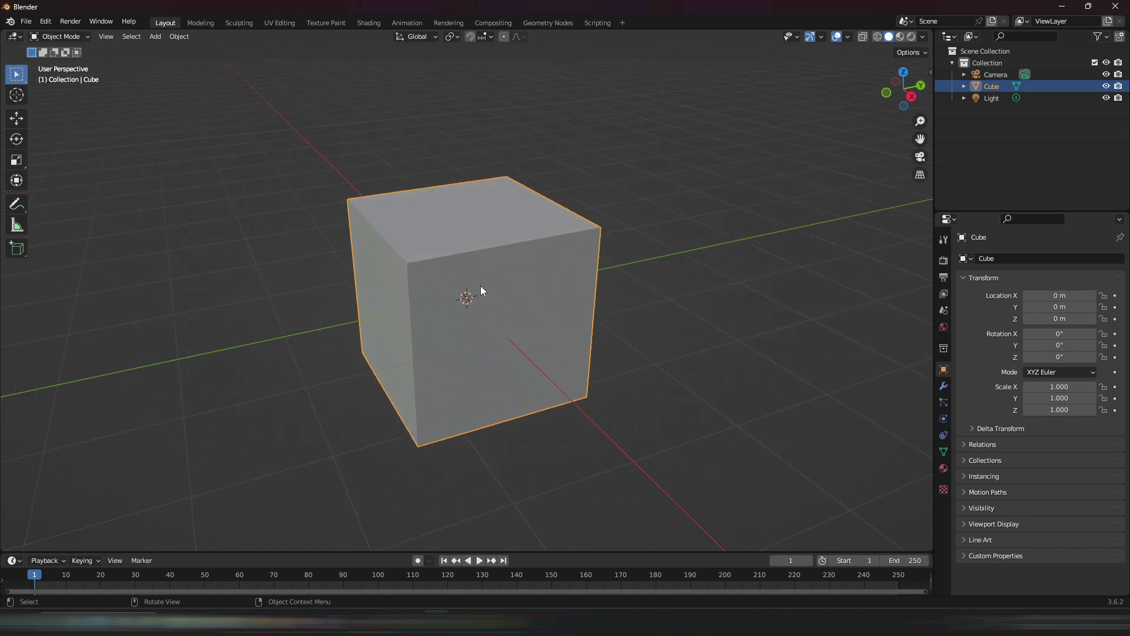
pyautogui.scroll(-3, 553, 344)
pyautogui.scroll(1, 546, 337)
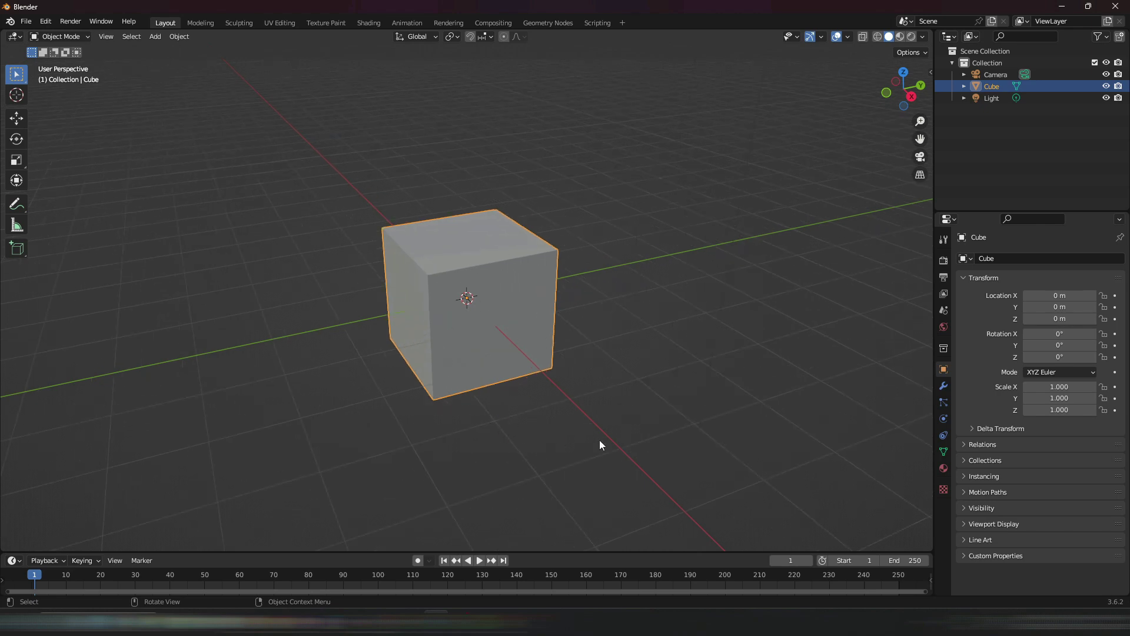
pyautogui.press('s')
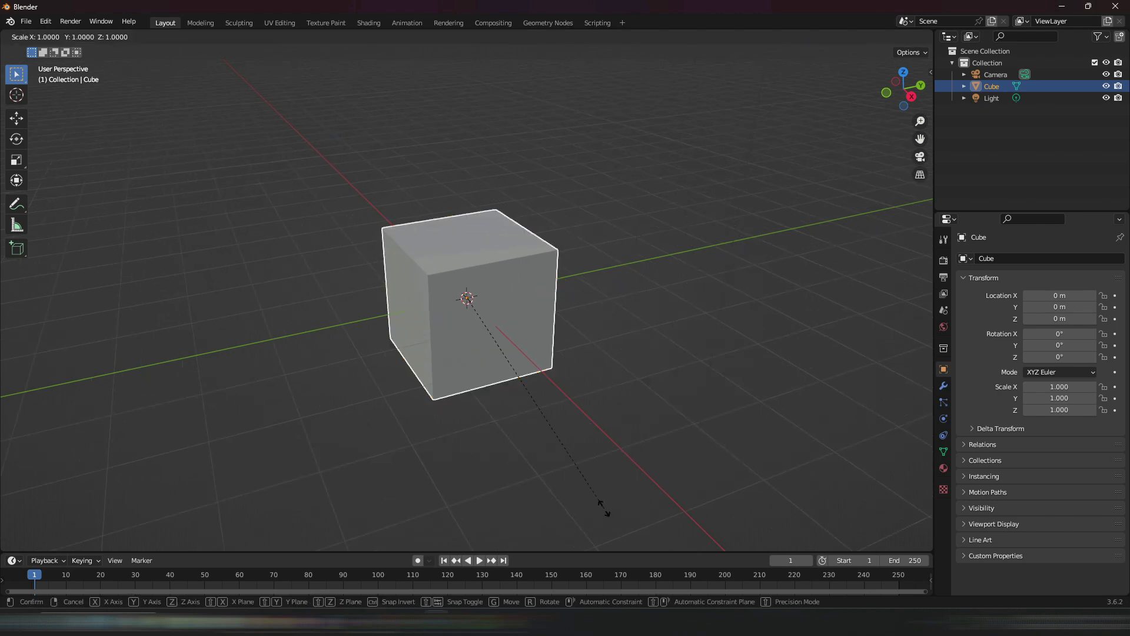
pyautogui.press('z')
pyautogui.click(505, 360)
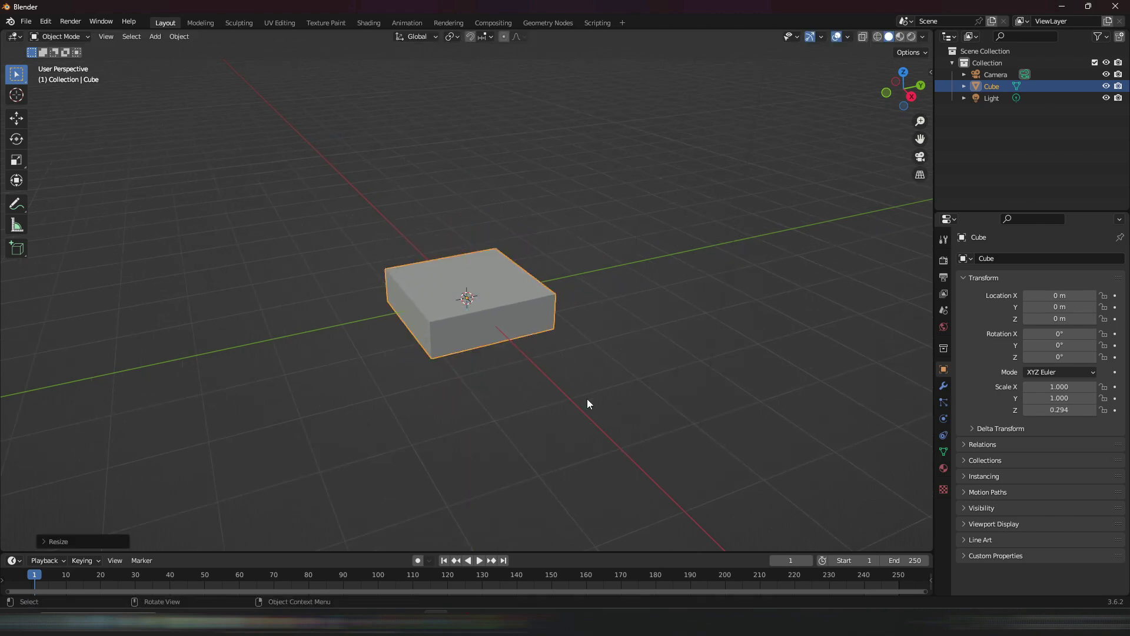
# Step: Enter Edit Mode with face selection and select only the block's top face
pyautogui.press('KP_1')
pyautogui.moveTo(416, 366); pyautogui.dragTo(610, 242, button='middle')
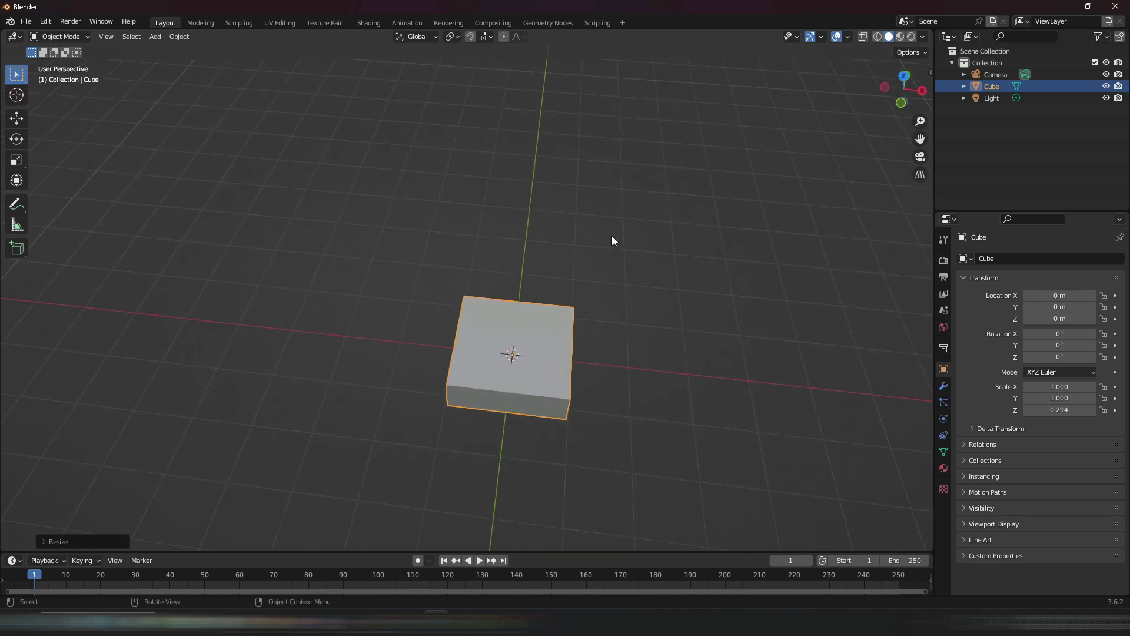
pyautogui.moveTo(683, 312); pyautogui.dragTo(459, 320, button='middle')
pyautogui.hotkey('ctrl', 'Tab')
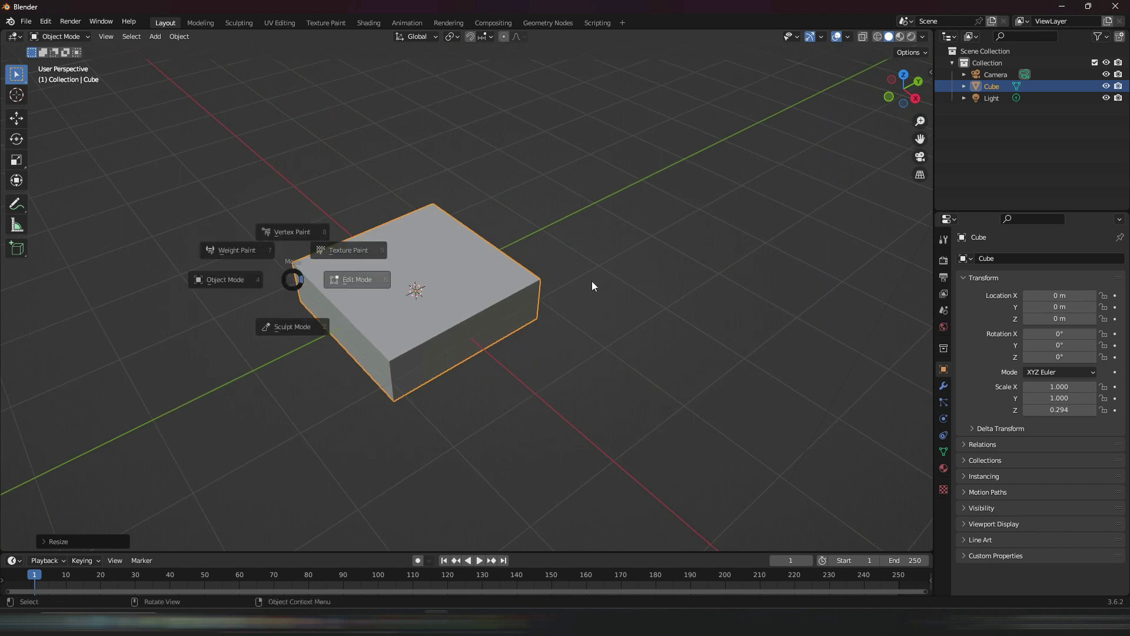
pyautogui.click(592, 287)
pyautogui.keyDown('shift'); pyautogui.moveTo(477, 247); pyautogui.dragTo(558, 309, button='middle'); pyautogui.keyUp('shift')
pyautogui.scroll(2, 557, 308)
pyautogui.press('3')
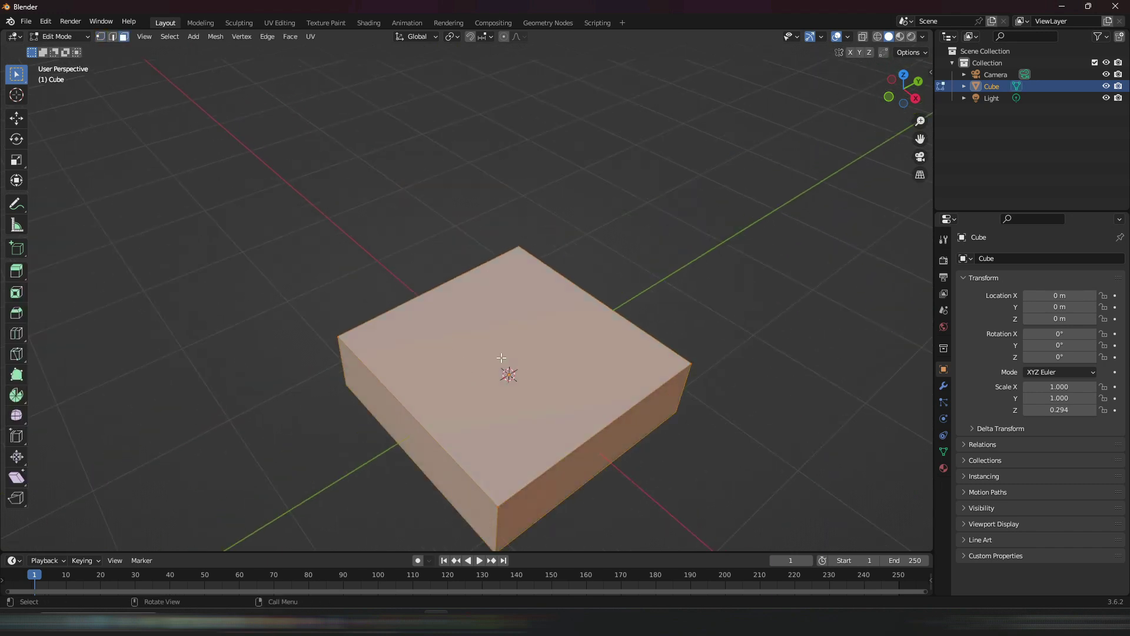
pyautogui.hotkey('alt', 'a')
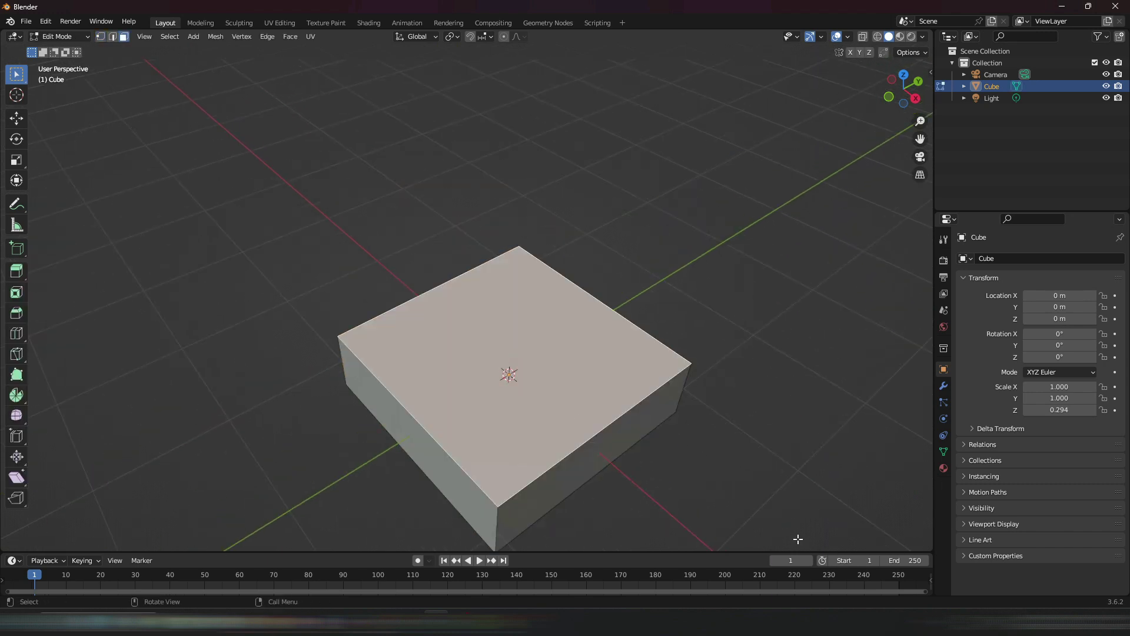
# Step: Inset the top face twice, making a wide outer border and a narrow inner rim
pyautogui.press('i')
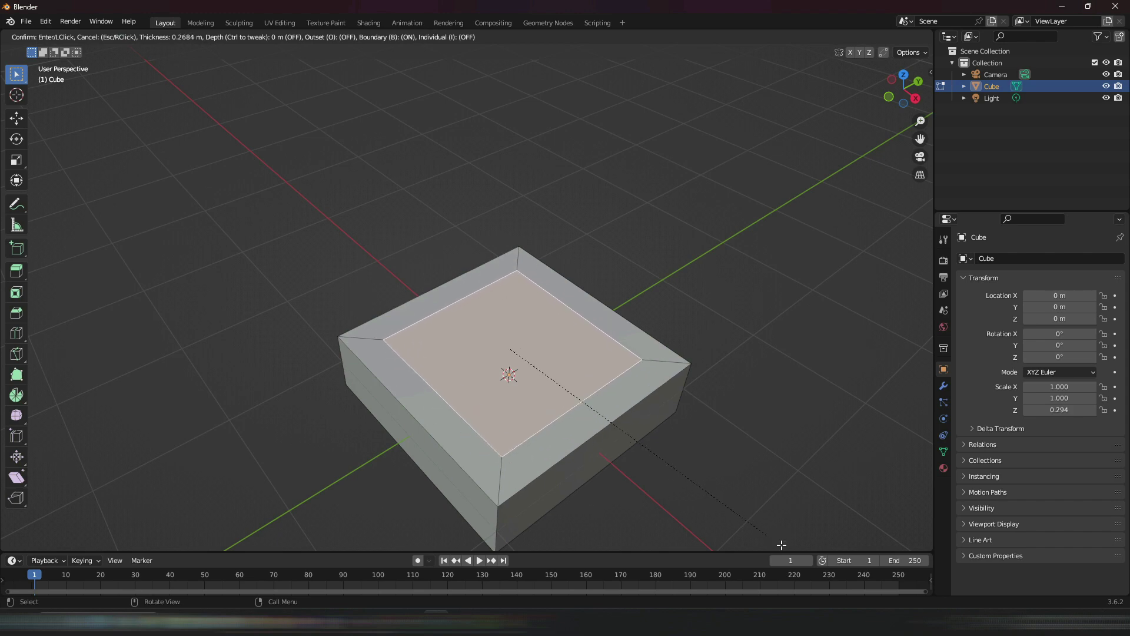
pyautogui.click(806, 514)
pyautogui.press('i')
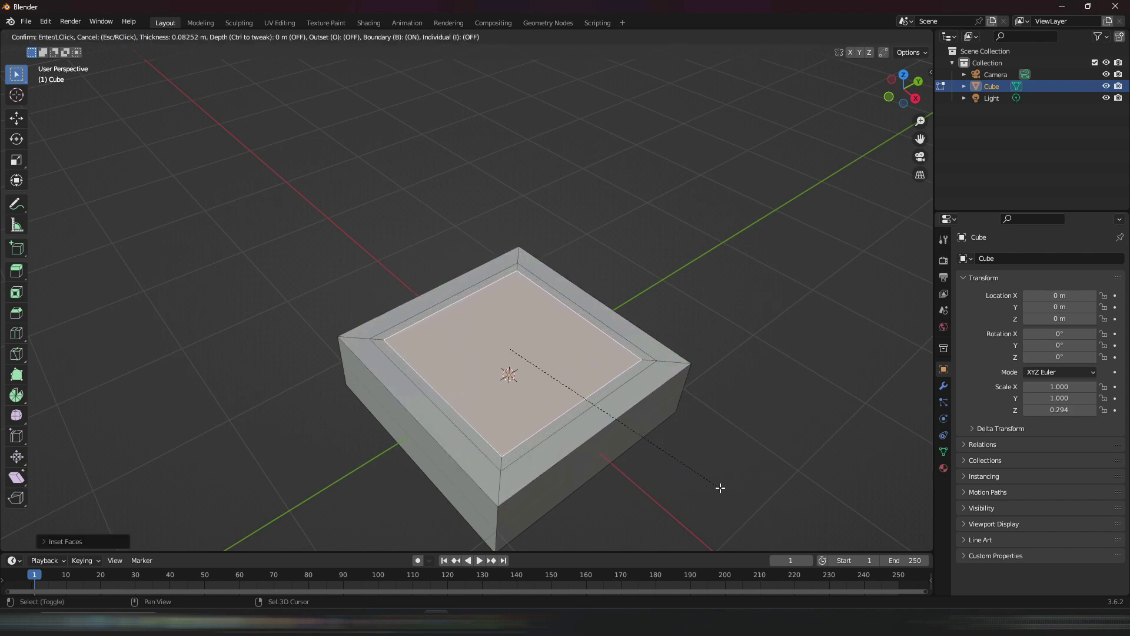
pyautogui.click(694, 469)
# Step: Extrude the inner top face downward into a recess and view the block in Object Mode
pyautogui.scroll(2, 655, 429)
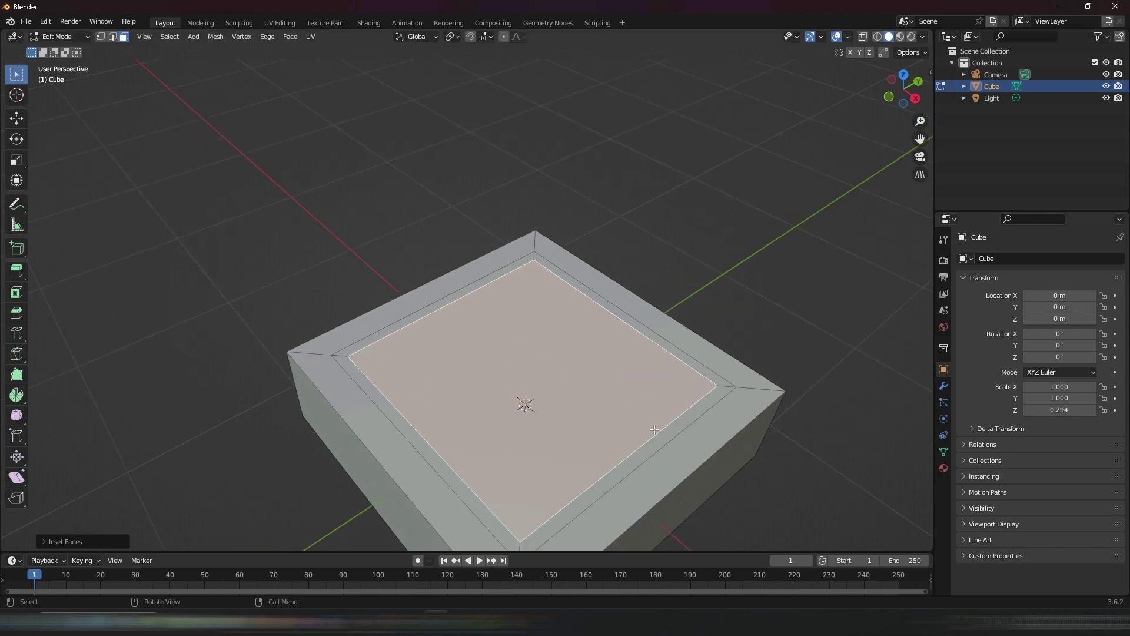
pyautogui.moveTo(655, 430); pyautogui.dragTo(624, 382, button='middle')
pyautogui.press('e')
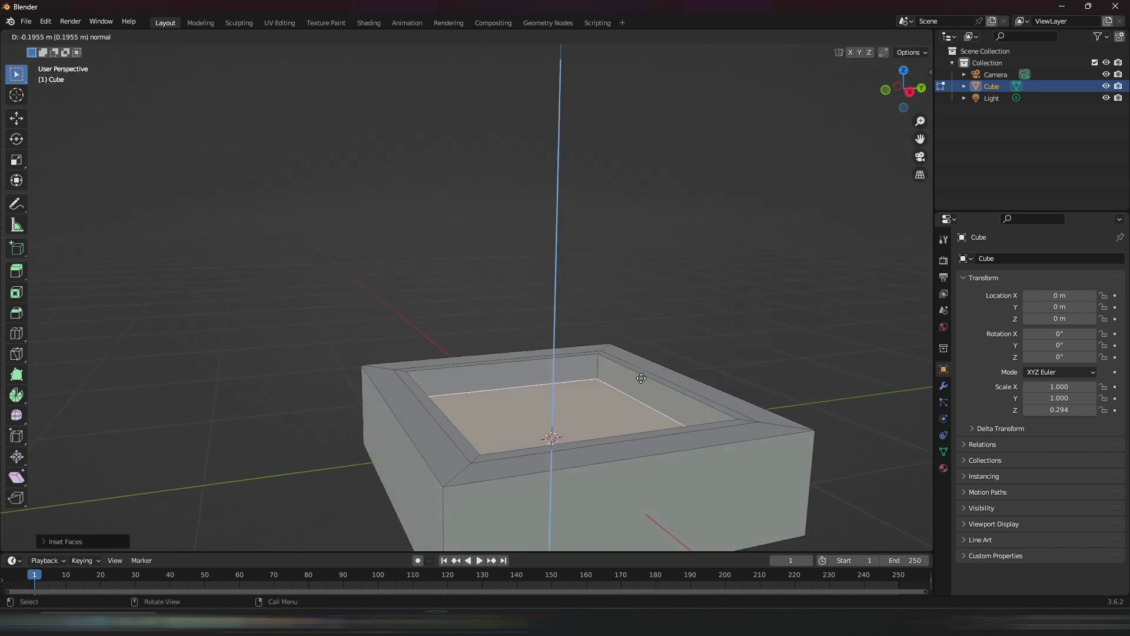
pyautogui.click(645, 407)
pyautogui.press('Tab')
pyautogui.moveTo(491, 259); pyautogui.dragTo(605, 252, button='middle')
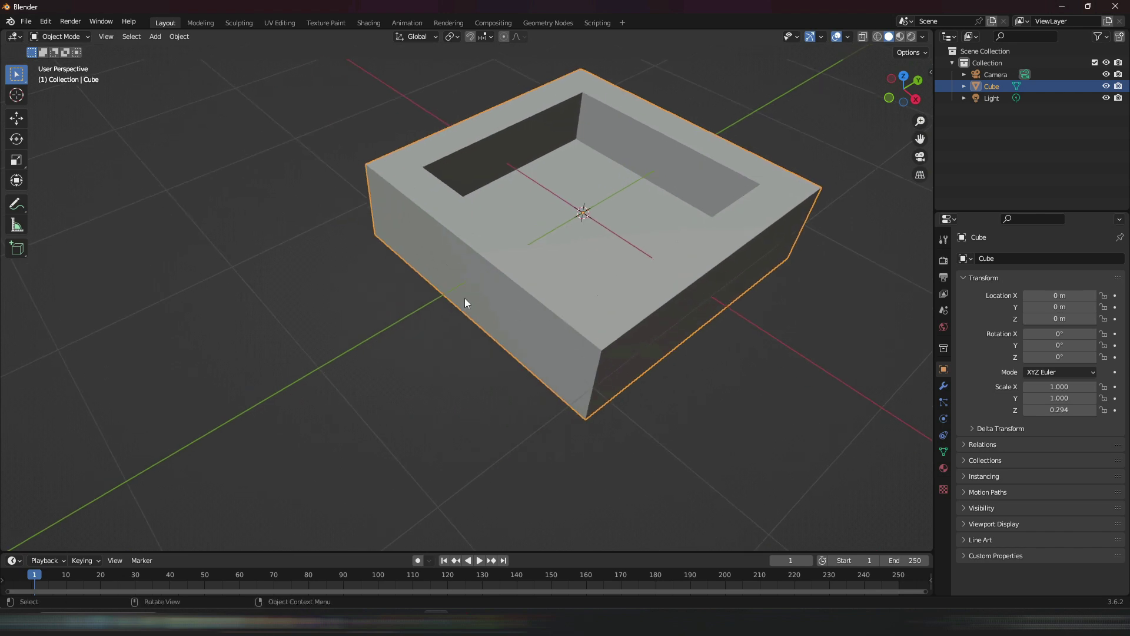
# Step: In Edit Mode, move the block's side face on the positive X side outward about 0.85 m along X
pyautogui.press('Tab')
pyautogui.moveTo(465, 303); pyautogui.dragTo(545, 359, button='middle')
pyautogui.hotkey('ctrl', 'i')
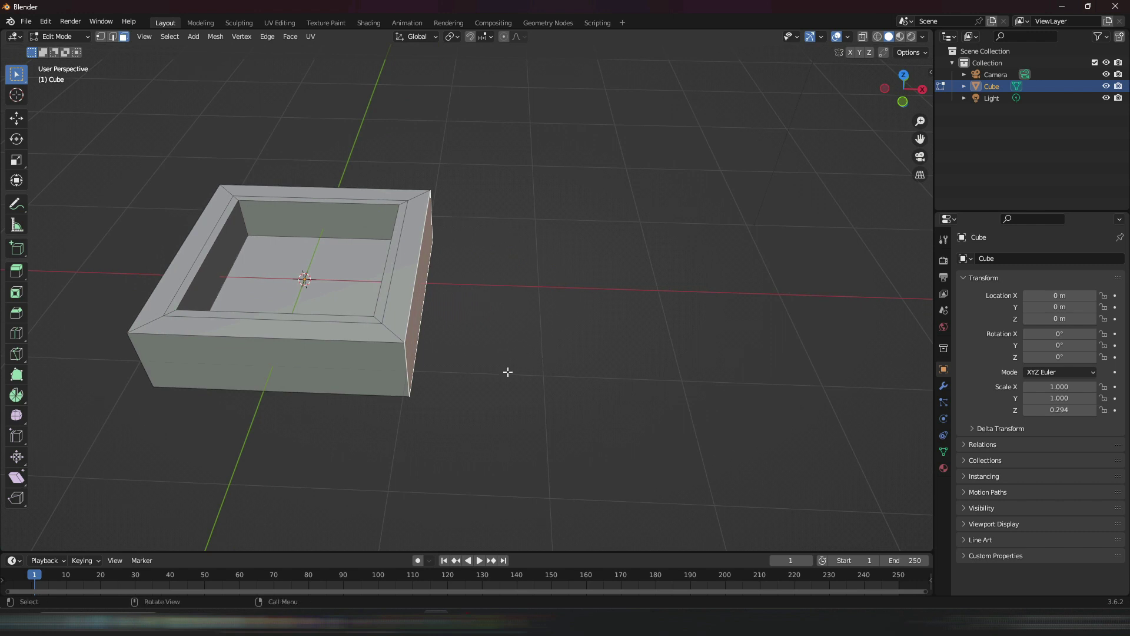
pyautogui.press('g')
pyautogui.press('x')
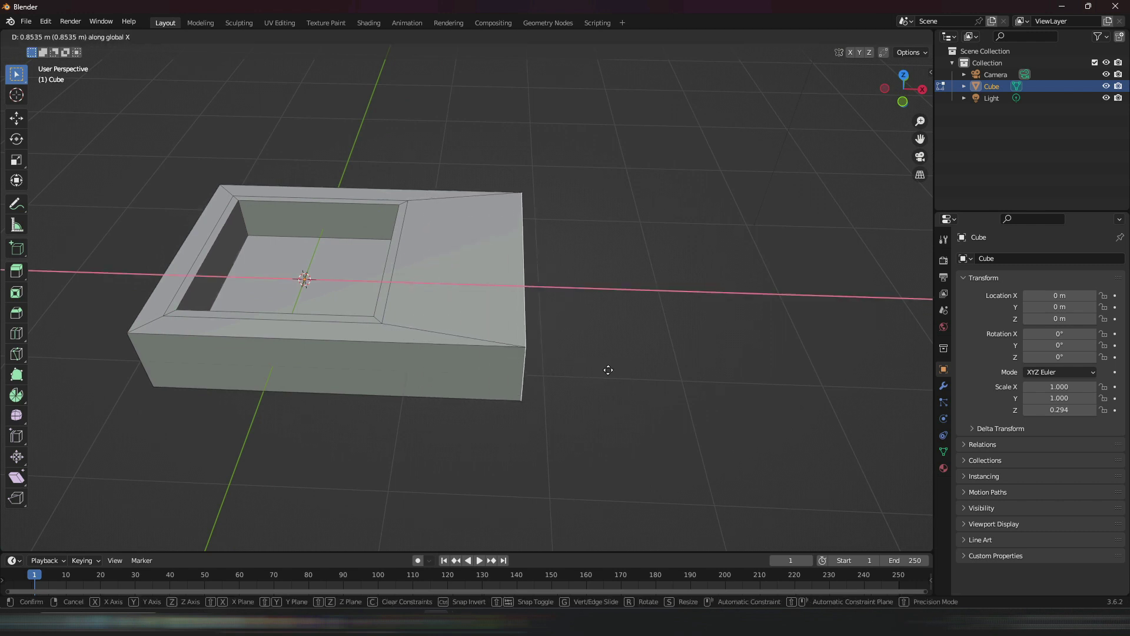
pyautogui.click(603, 372)
pyautogui.moveTo(535, 201); pyautogui.dragTo(659, 352, button='middle')
pyautogui.scroll(3, 659, 352)
pyautogui.moveTo(543, 306); pyautogui.dragTo(464, 294, button='middle')
pyautogui.moveTo(403, 249); pyautogui.dragTo(615, 327, button='middle')
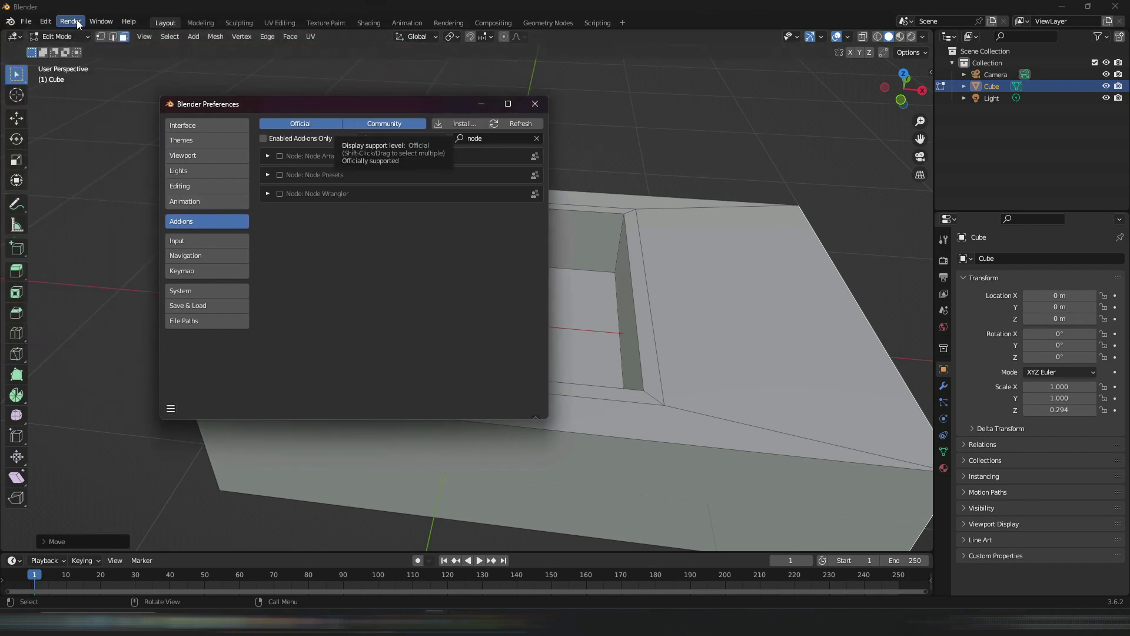
# Step: Enable the Node Wrangler add-on in the preferences
pyautogui.click(45, 21)
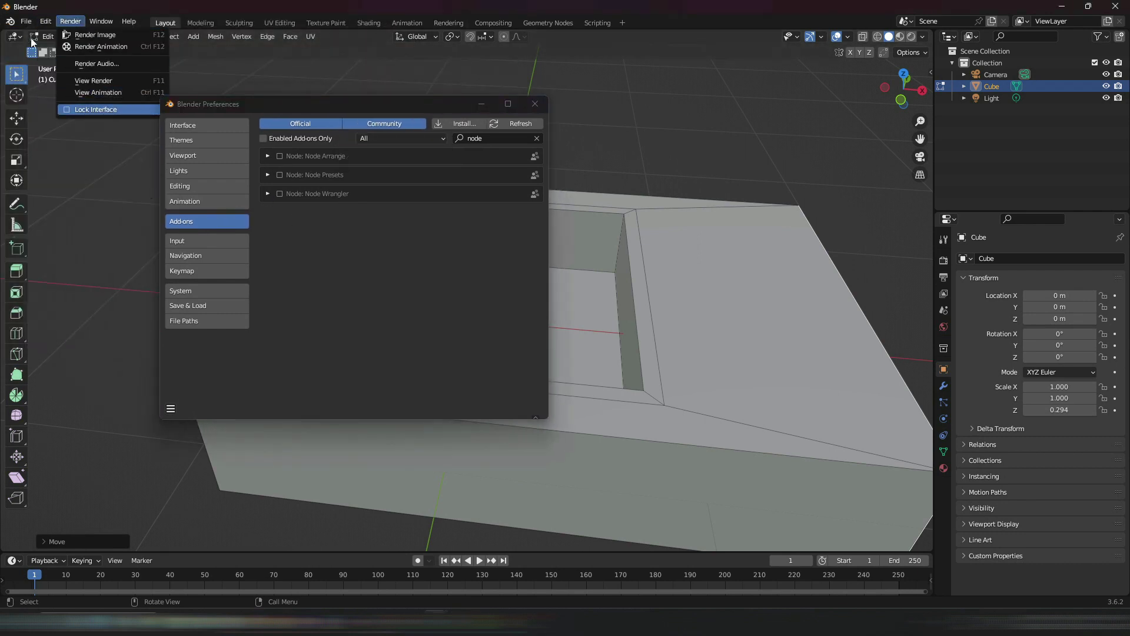
pyautogui.click(39, 21)
pyautogui.click(43, 23)
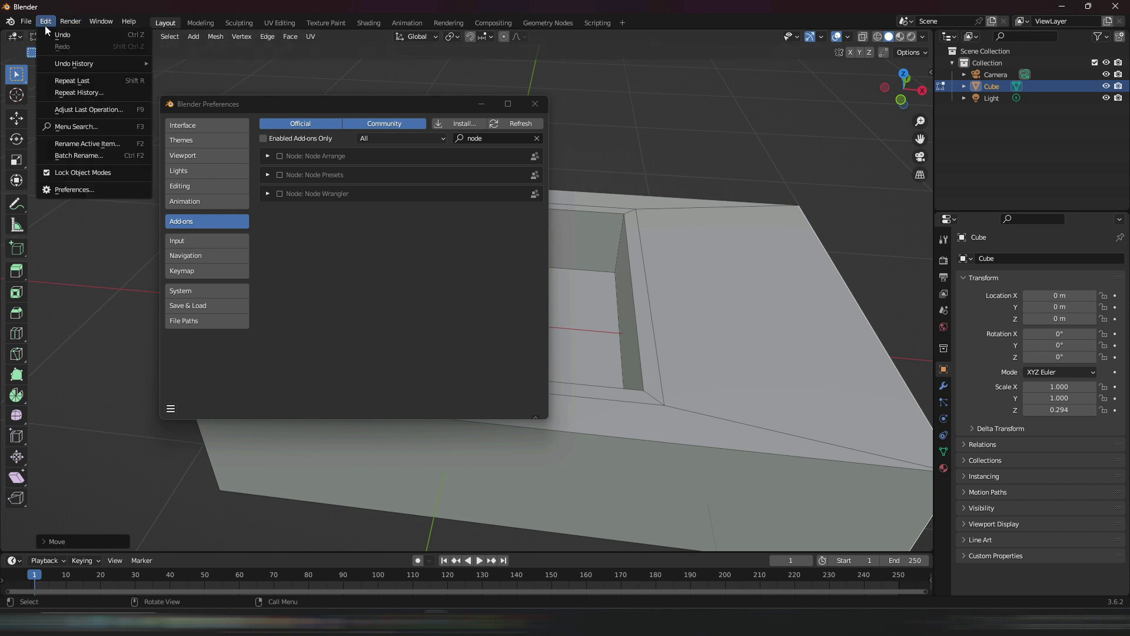
pyautogui.click(108, 185)
pyautogui.moveTo(253, 105); pyautogui.dragTo(131, 56)
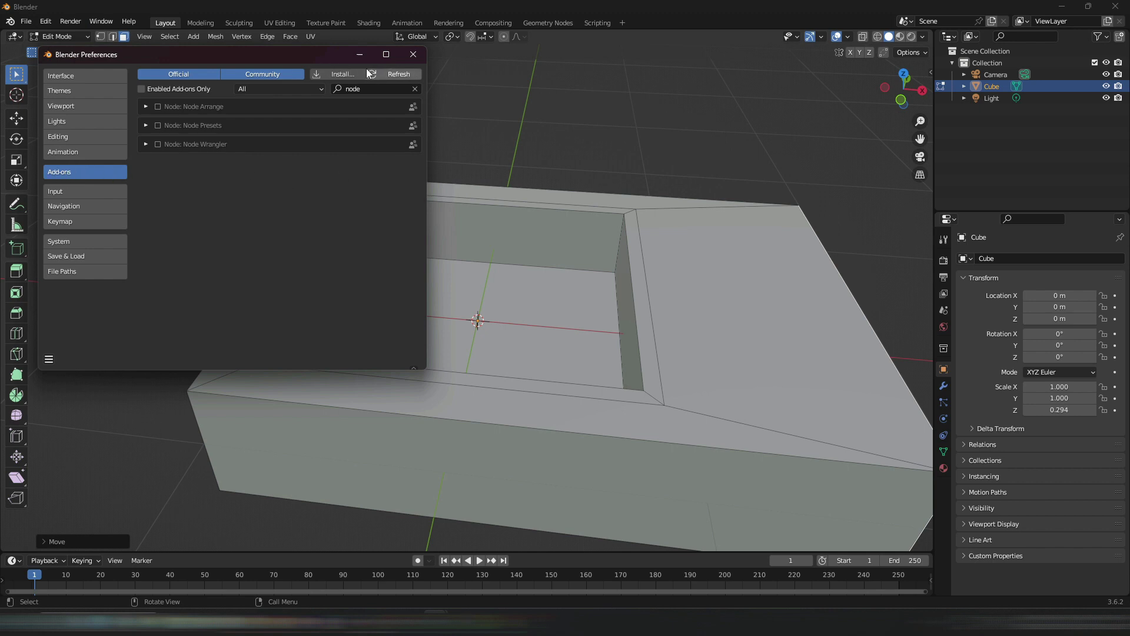
pyautogui.click(341, 92)
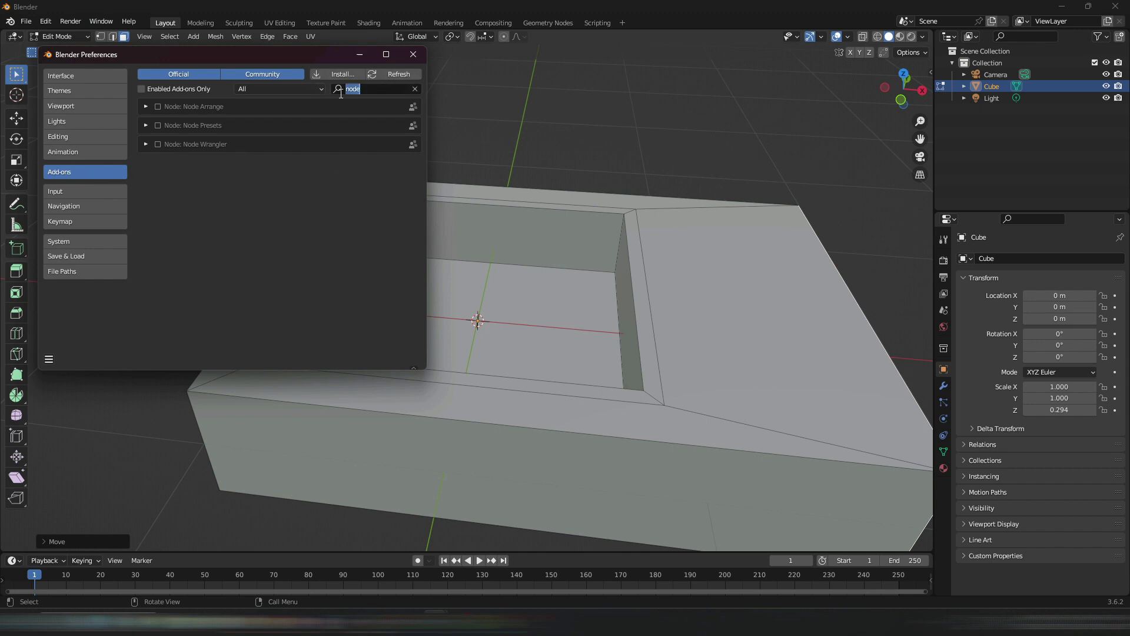
pyautogui.click(284, 213)
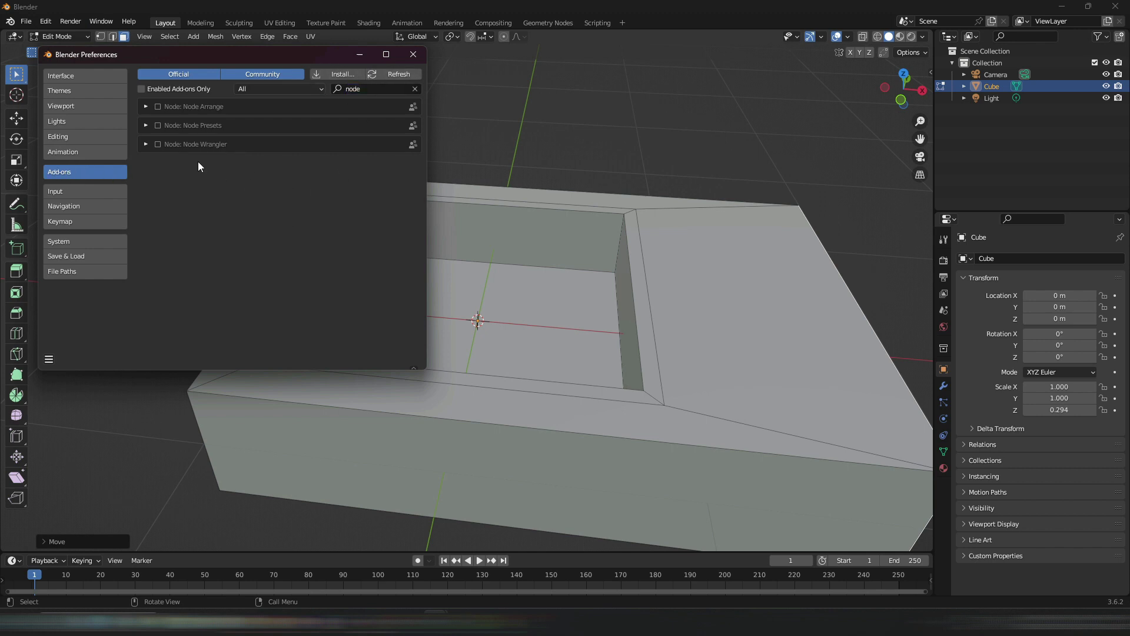
pyautogui.click(157, 143)
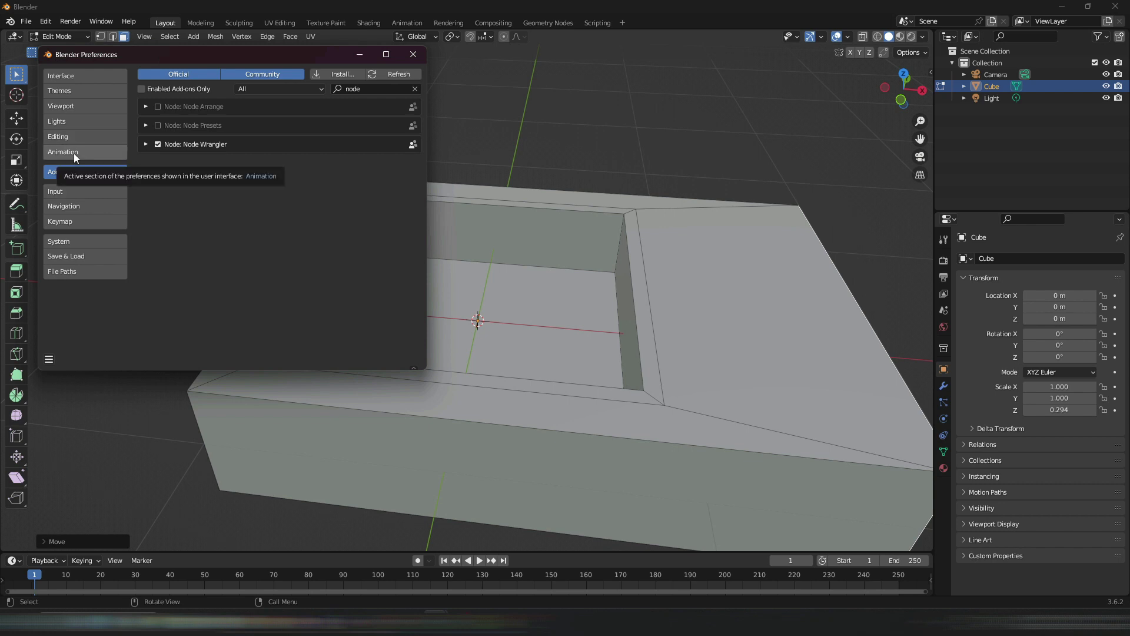
# Step: Review the Editing, Input, Navigation and Keymap settings in the preferences
pyautogui.click(74, 136)
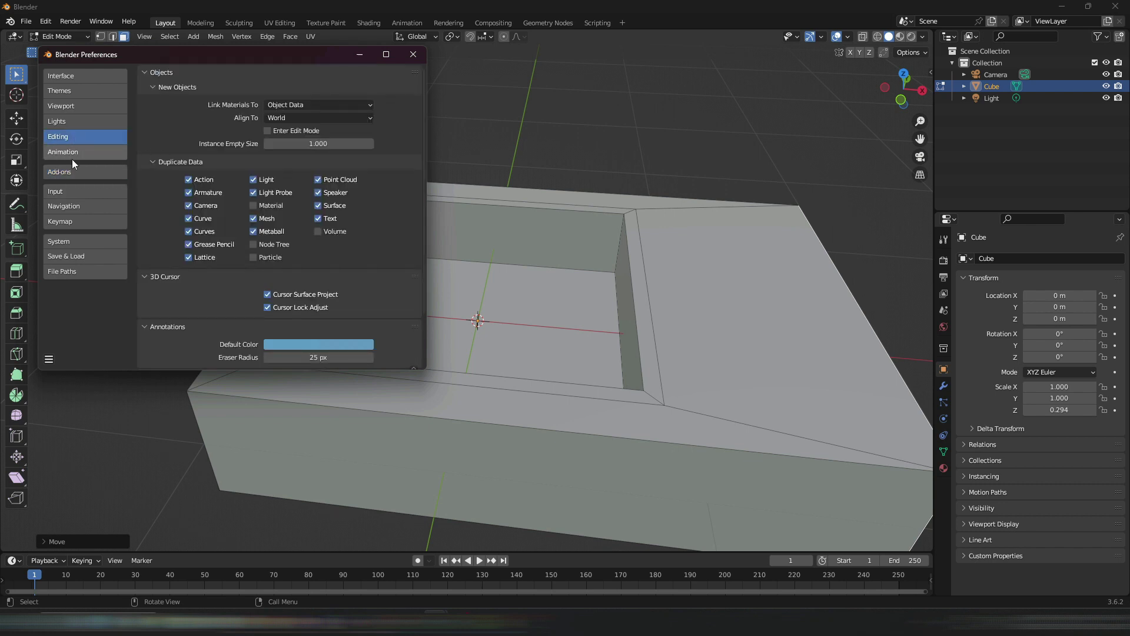
pyautogui.click(66, 190)
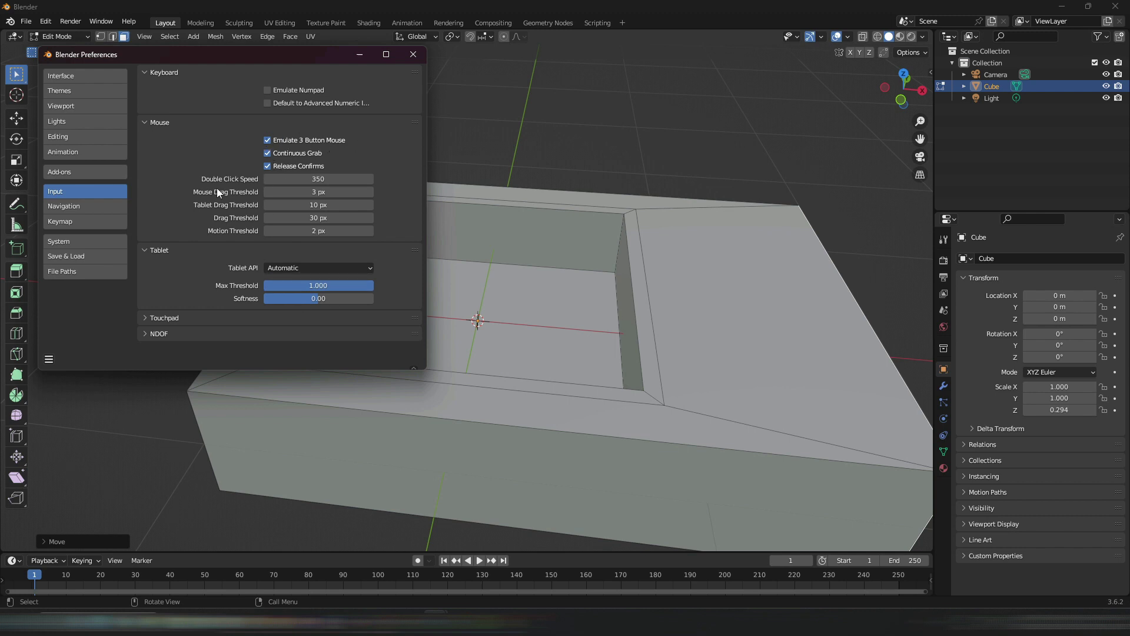
pyautogui.click(75, 210)
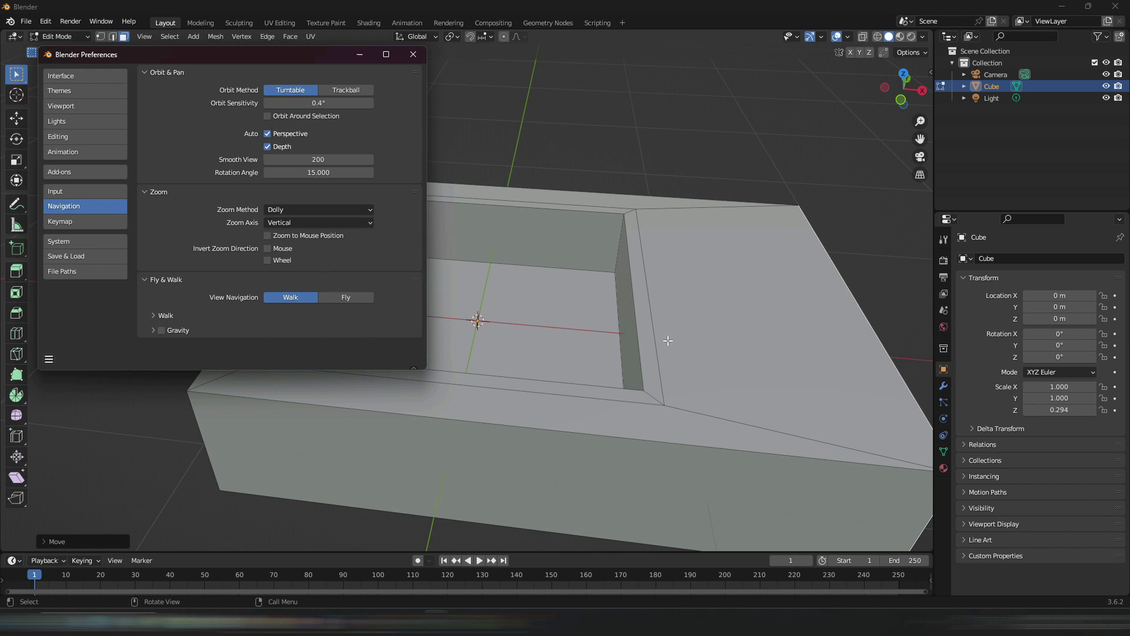
pyautogui.click(61, 222)
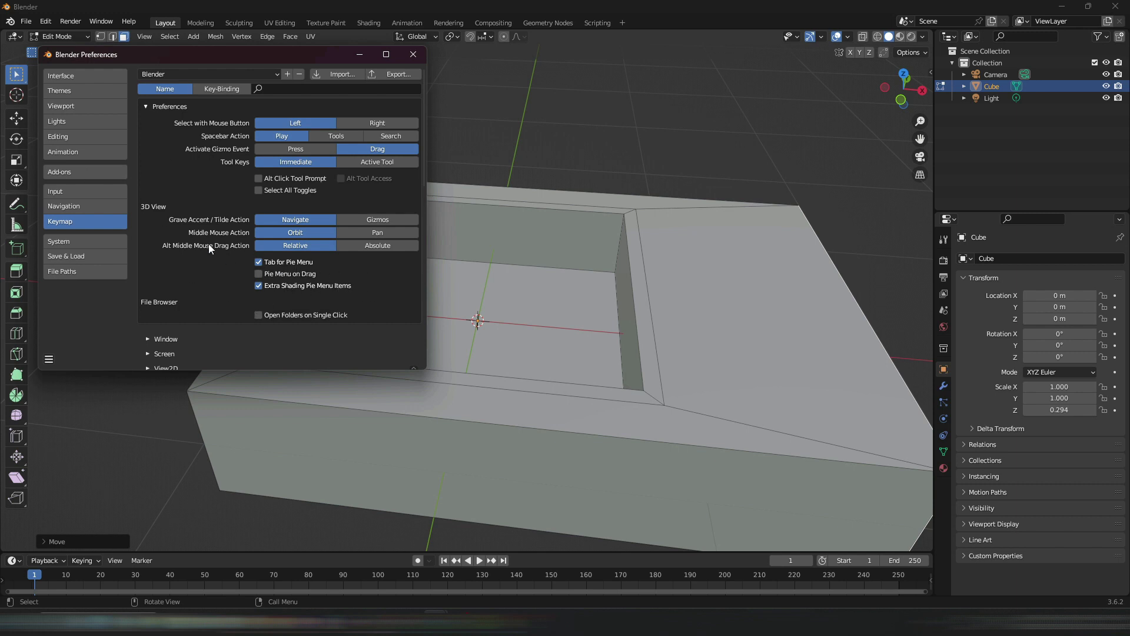
# Step: Search the add-ons for "loo" and "extr" to check LoopTools and Extra Objects, and clear the search
pyautogui.click(86, 171)
pyautogui.click(371, 90)
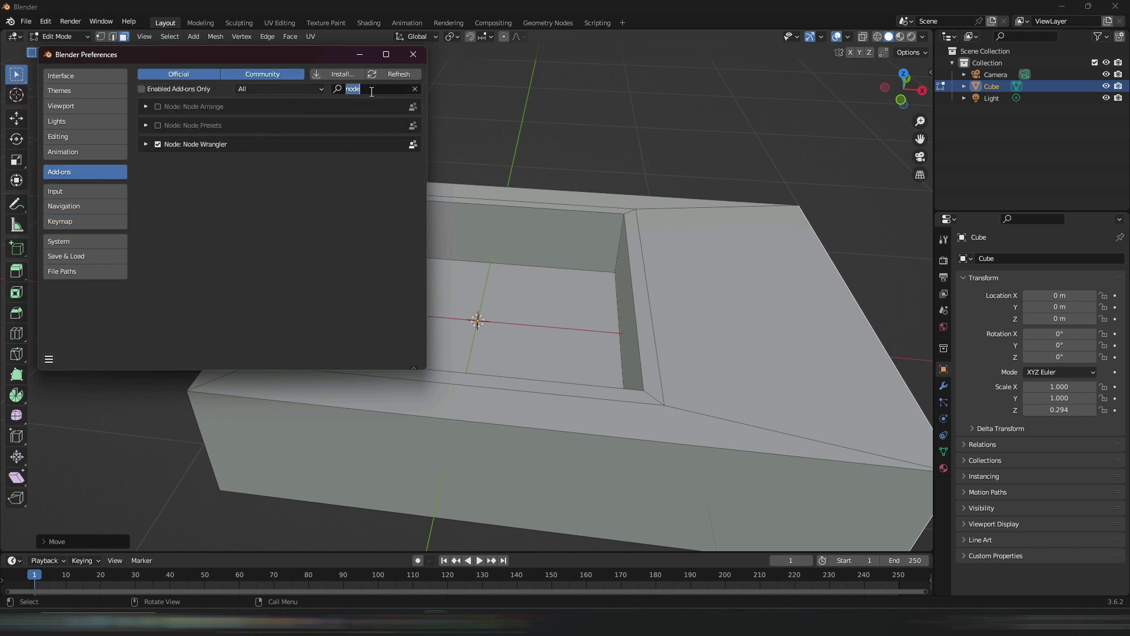
pyautogui.write('loo')
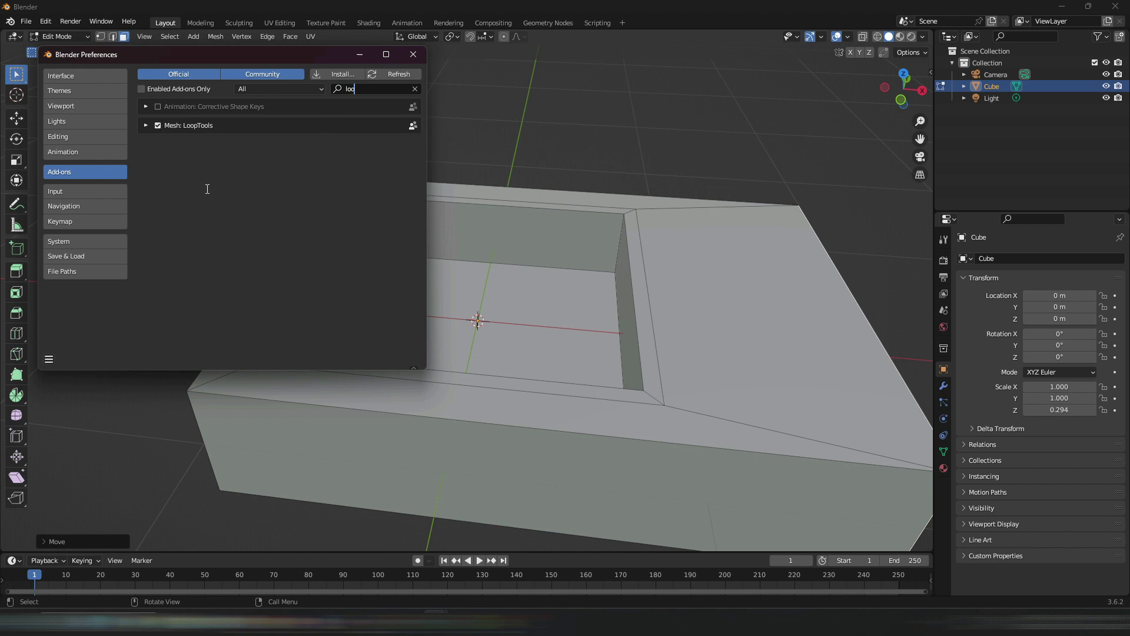
pyautogui.press('BackSpace')
pyautogui.press('BackSpace')
pyautogui.press('BackSpace')
pyautogui.write('extr')
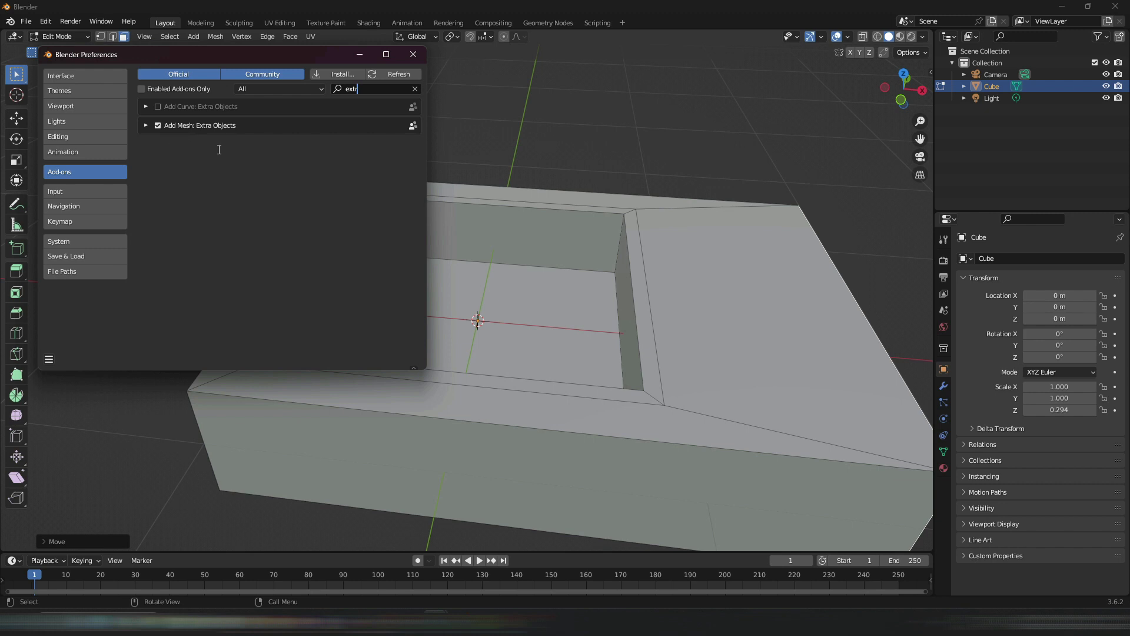
pyautogui.press('BackSpace')
pyautogui.press('BackSpace')
pyautogui.press('BackSpace')
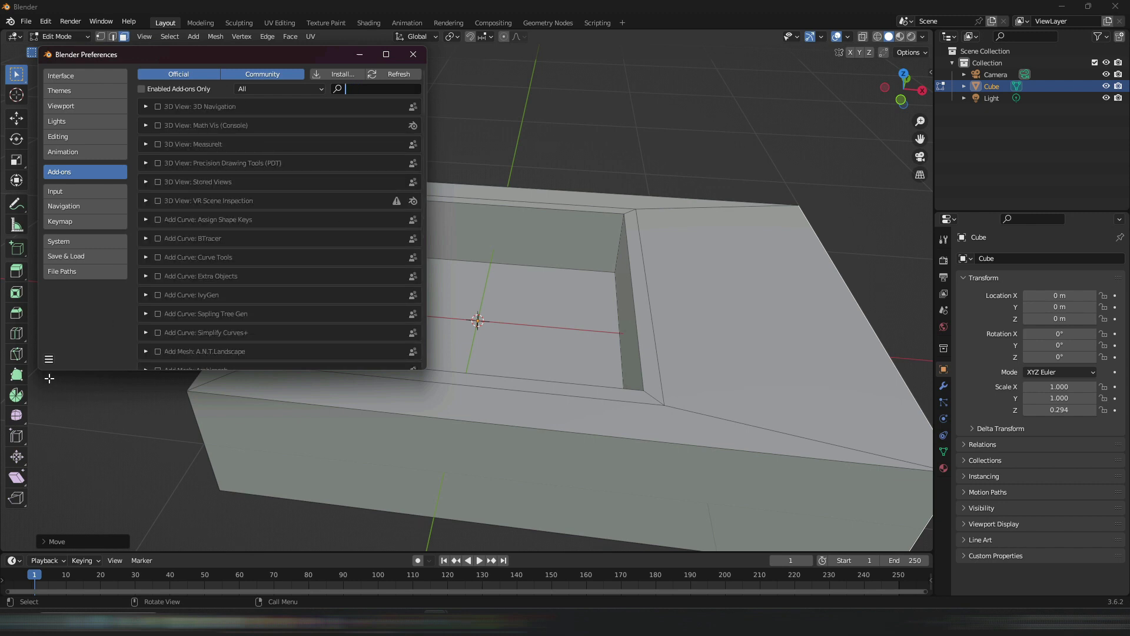
# Step: Open the save and load options of the preferences
pyautogui.click(49, 359)
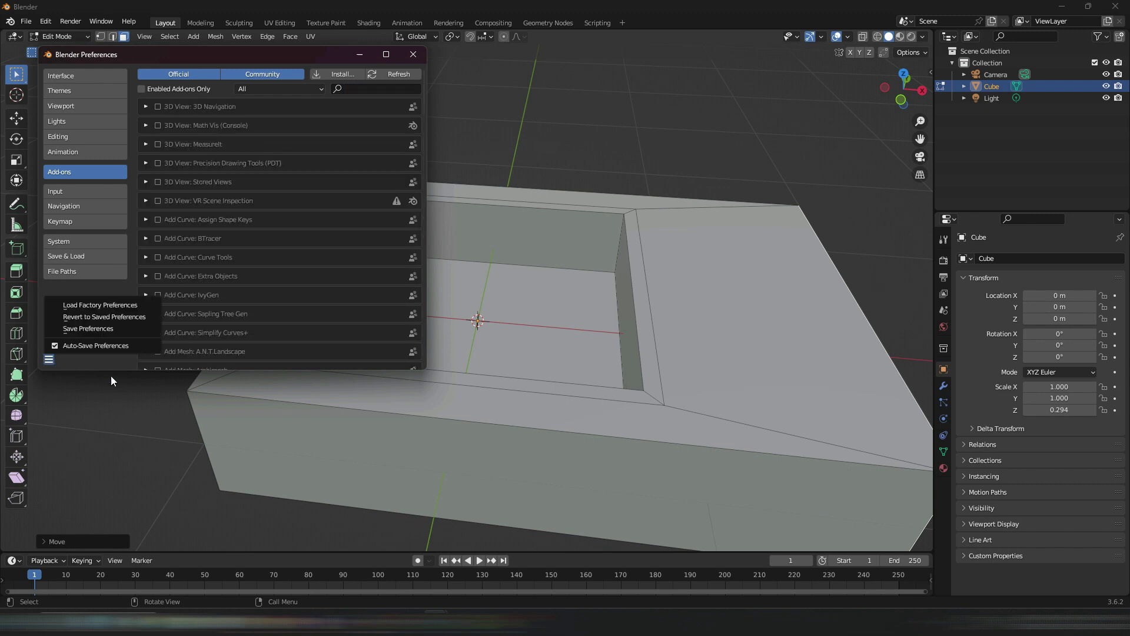
pyautogui.click(49, 359)
pyautogui.click(93, 329)
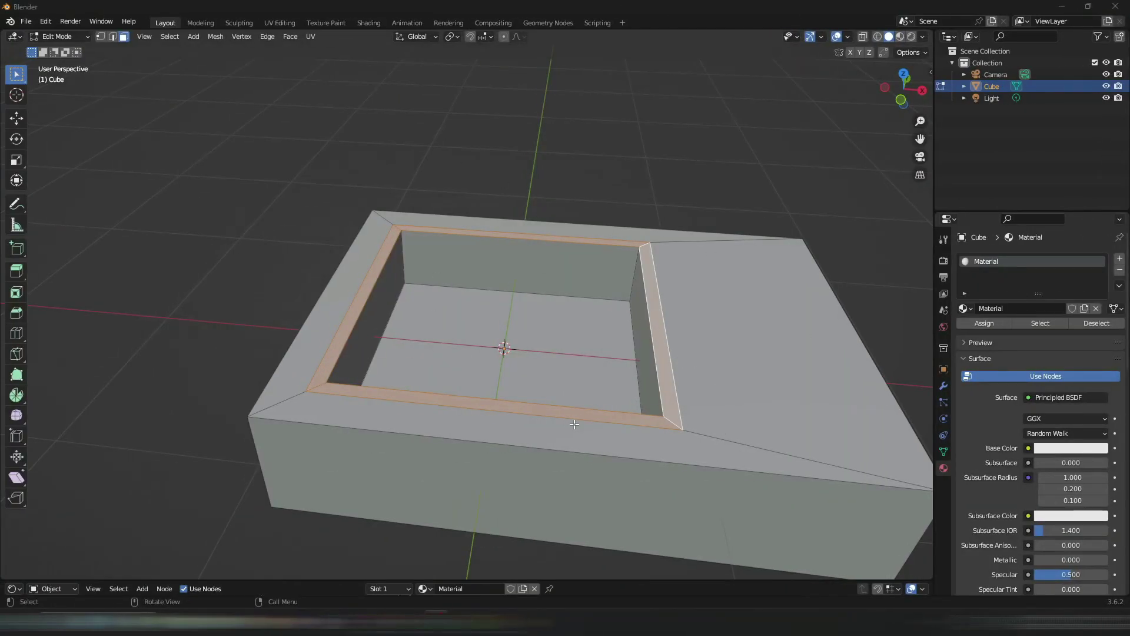
# Step: Extrude the narrow rim faces around the recess slightly downward, return to Object Mode and deselect the block
pyautogui.moveTo(670, 390); pyautogui.dragTo(735, 416, button='middle')
pyautogui.press('e')
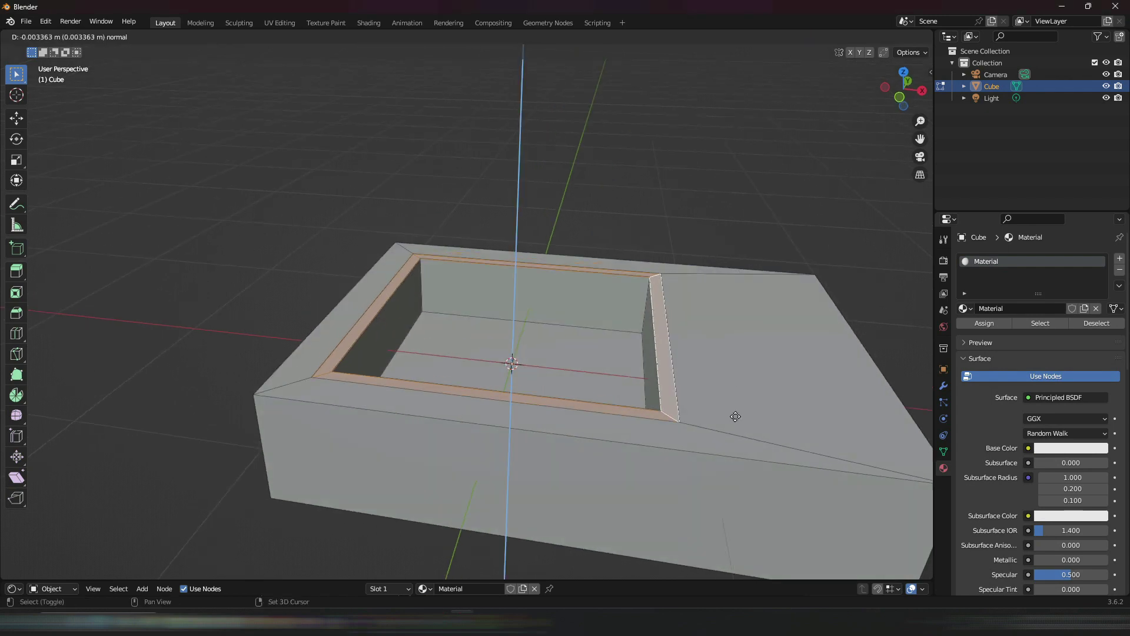
pyautogui.click(735, 416)
pyautogui.keyDown('shift'); pyautogui.moveTo(683, 312); pyautogui.dragTo(459, 243, button='middle'); pyautogui.keyUp('shift')
pyautogui.moveTo(459, 242); pyautogui.dragTo(447, 264, button='middle')
pyautogui.press('Tab')
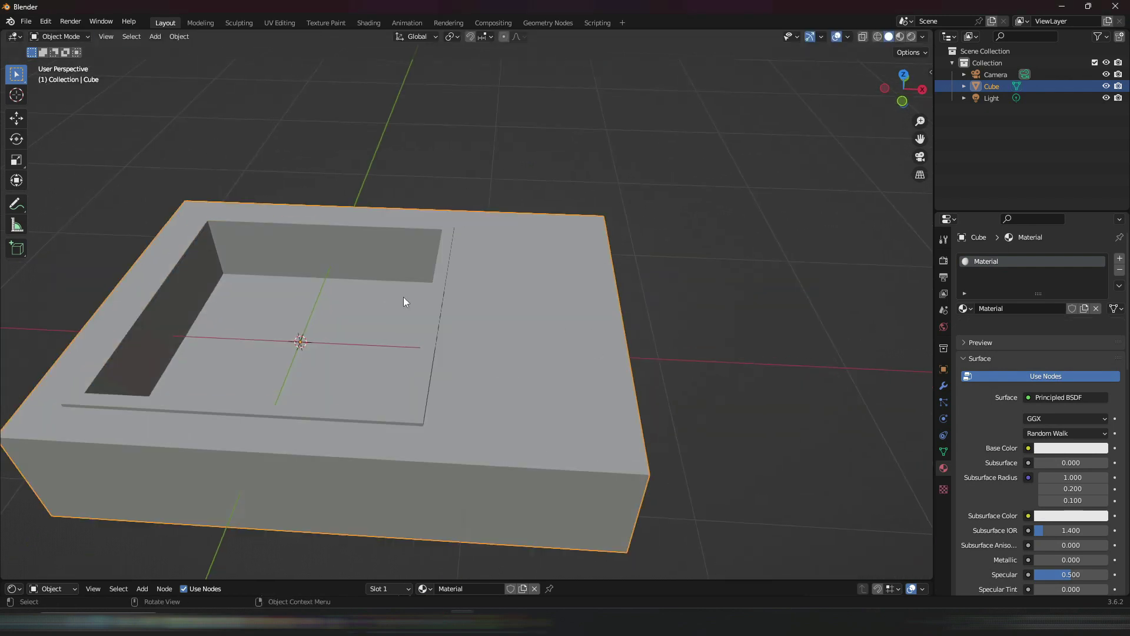
pyautogui.hotkey('alt', 'a')
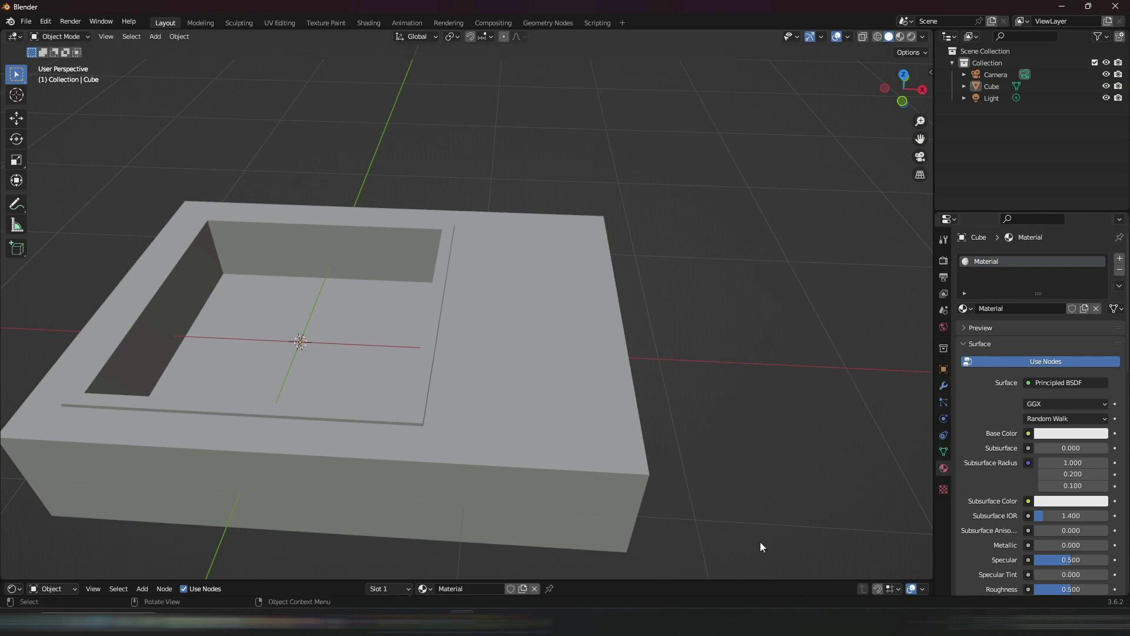
# Step: Set the lower area to the Shader Editor, enlarge it over the viewport and select the Principled BSDF node
pyautogui.click(16, 590)
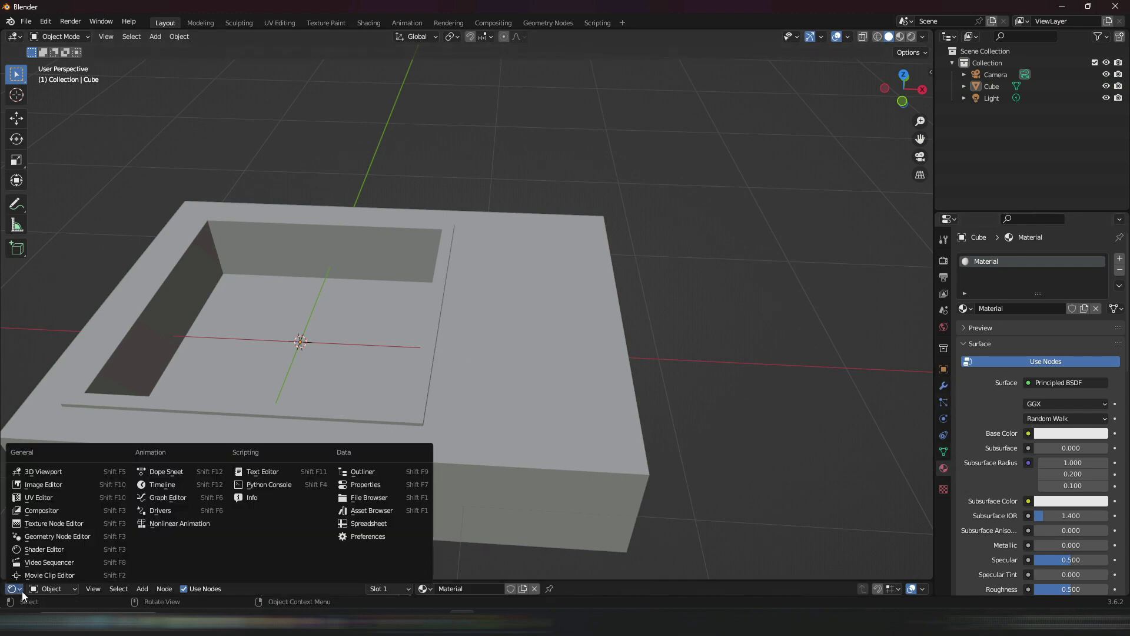
pyautogui.click(44, 549)
pyautogui.moveTo(349, 578); pyautogui.dragTo(400, 78)
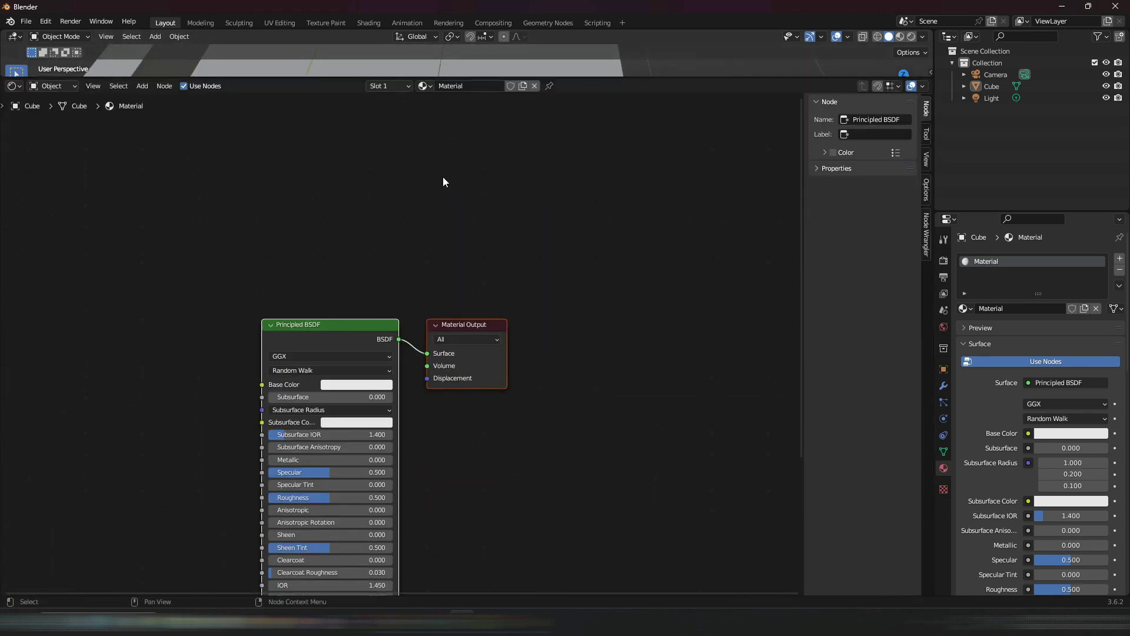
pyautogui.click(371, 193)
pyautogui.keyDown('shift'); pyautogui.moveTo(557, 420); pyautogui.dragTo(810, 307, button='middle'); pyautogui.keyUp('shift')
pyautogui.click(575, 226)
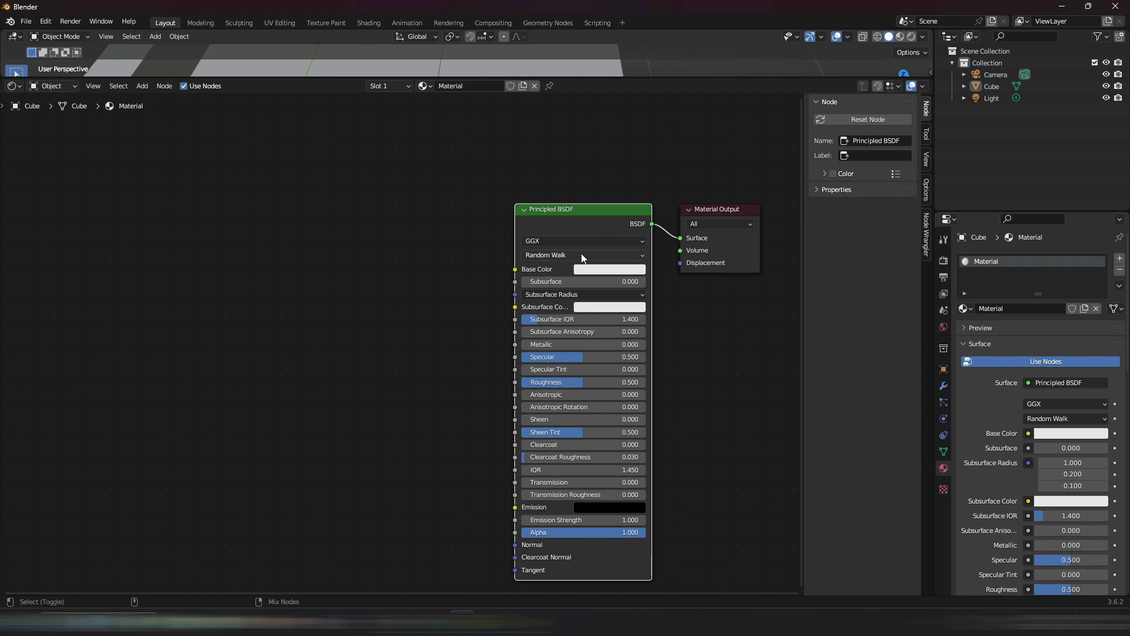
# Step: Run Principled Texture Setup with all four gravel_embedded_concrete maps from the gravel textures folder
pyautogui.hotkey('ctrl', 'shift', 't')
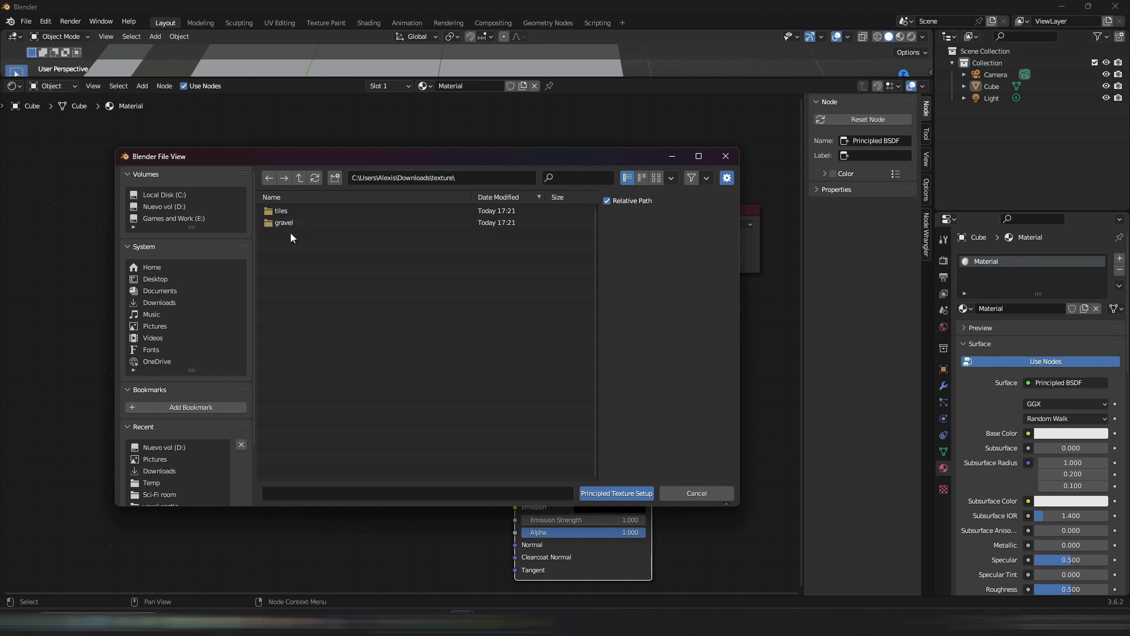
pyautogui.click(300, 224)
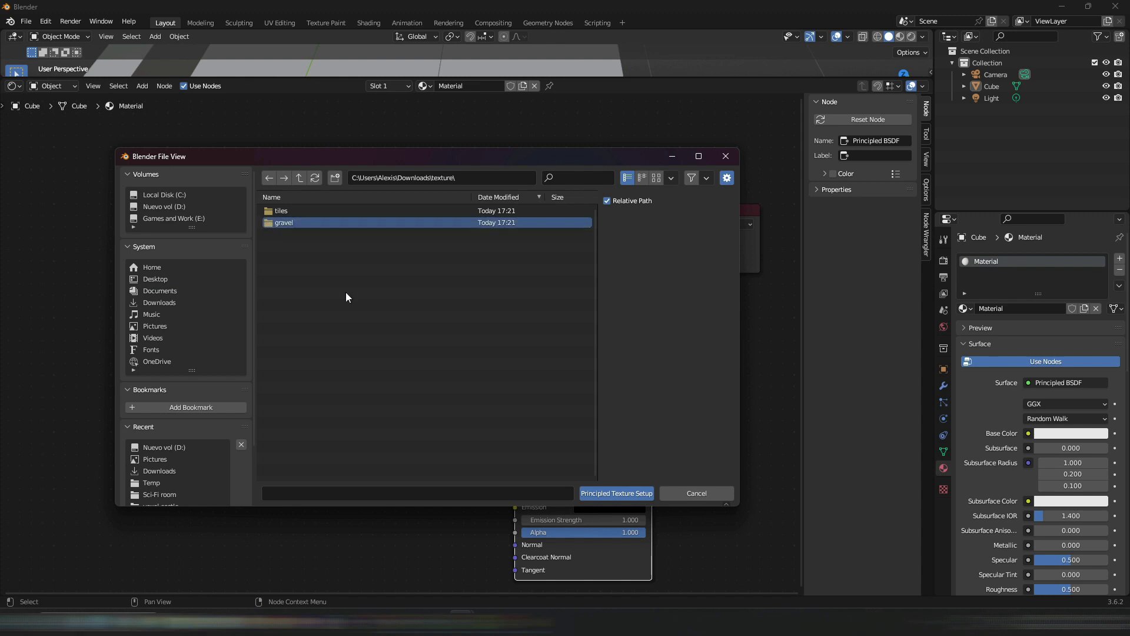
pyautogui.doubleClick(287, 226)
pyautogui.doubleClick(297, 212)
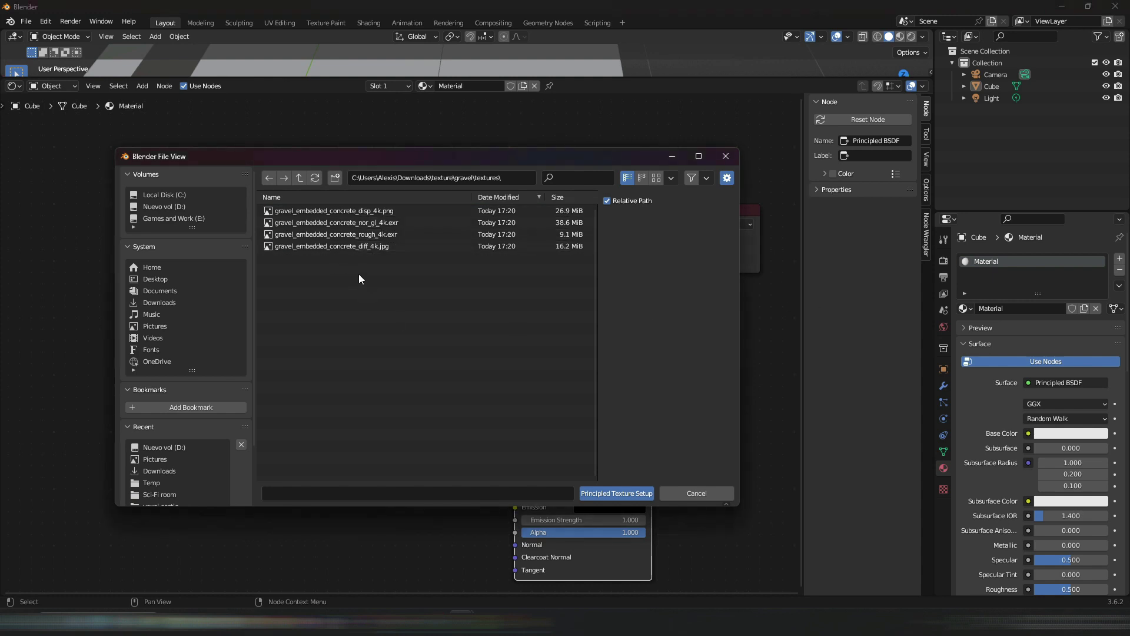
pyautogui.press('a')
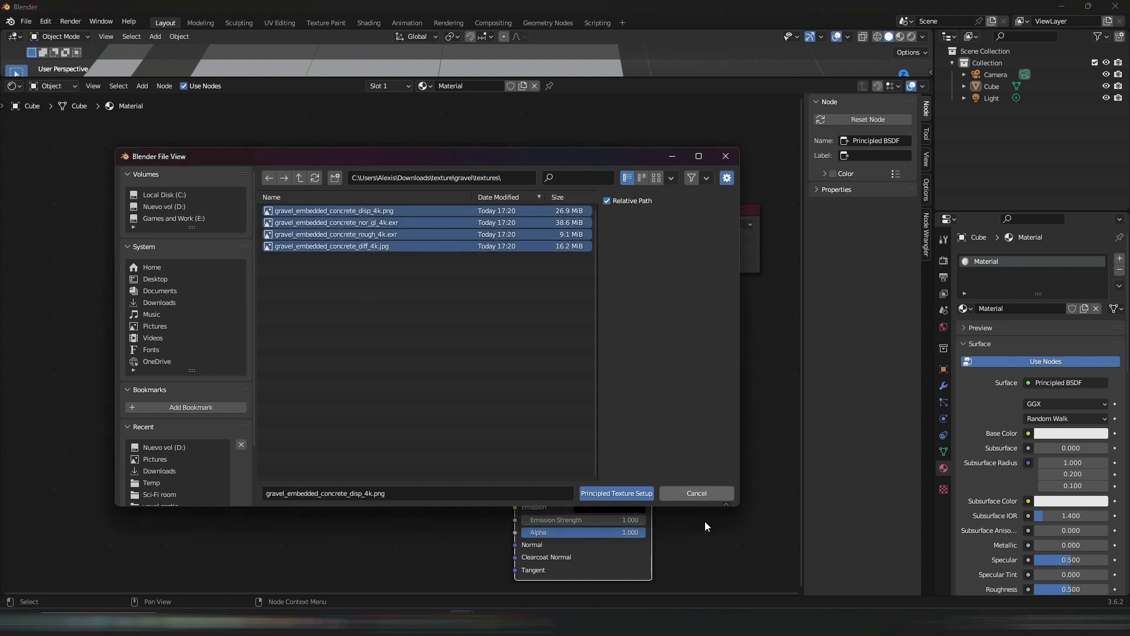
pyautogui.click(645, 492)
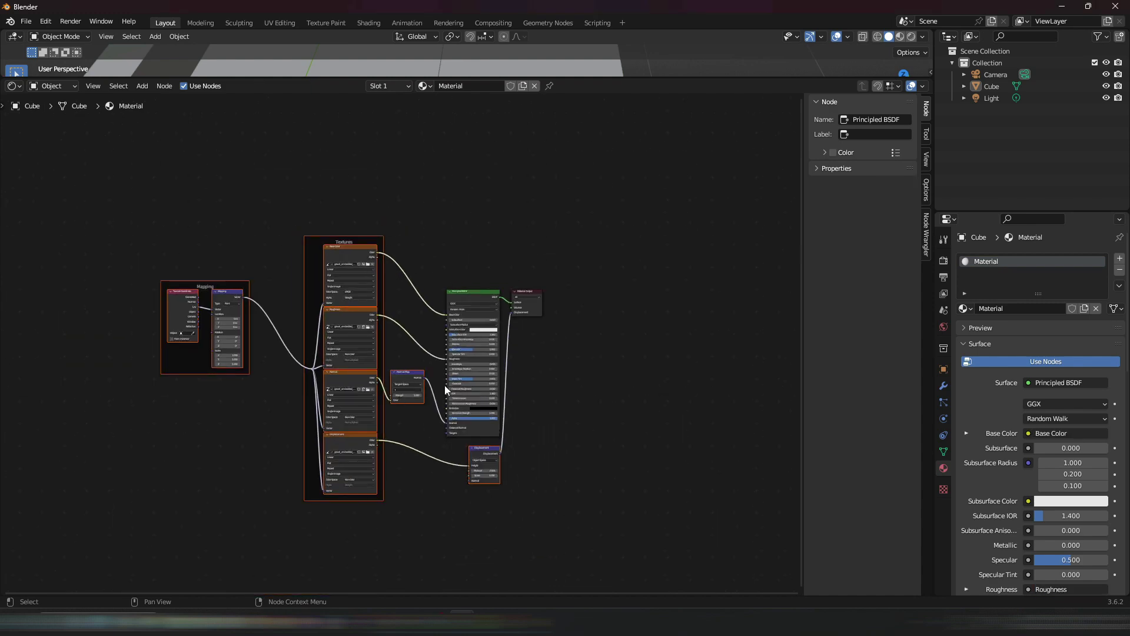
# Step: Reveal the 3D viewport above the node editor and switch it to Material Preview shading to inspect the gravel texture
pyautogui.hotkey('ctrl', 'space')
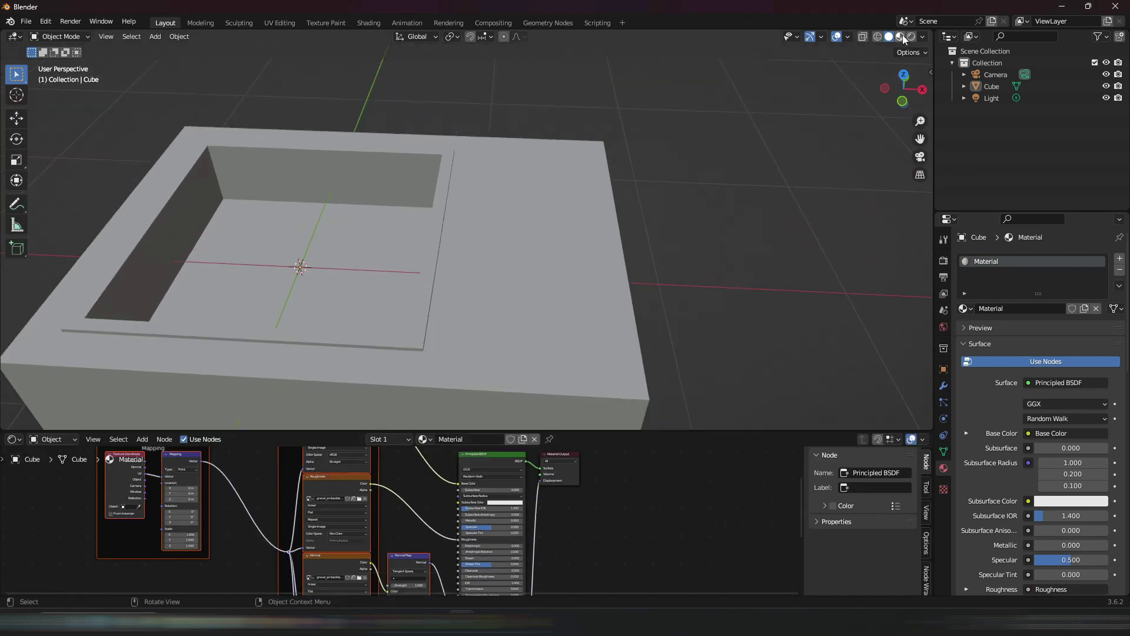
pyautogui.click(900, 36)
pyautogui.scroll(1, 511, 323)
pyautogui.scroll(-2, 436, 229)
pyautogui.scroll(1, 416, 266)
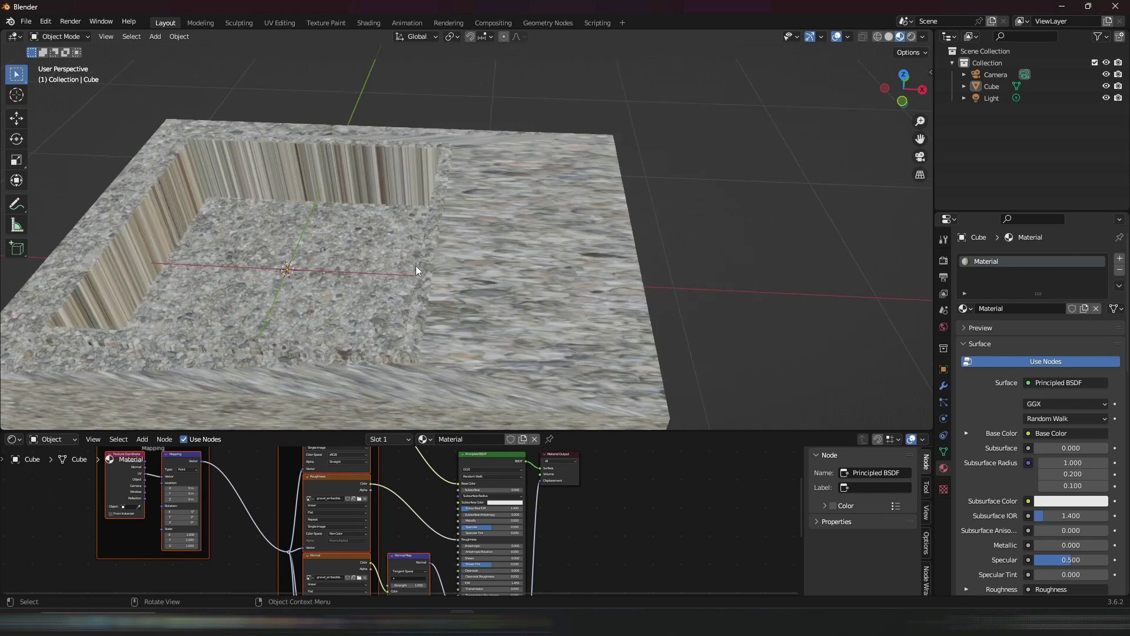
pyautogui.scroll(-3, 407, 269)
pyautogui.scroll(1, 566, 230)
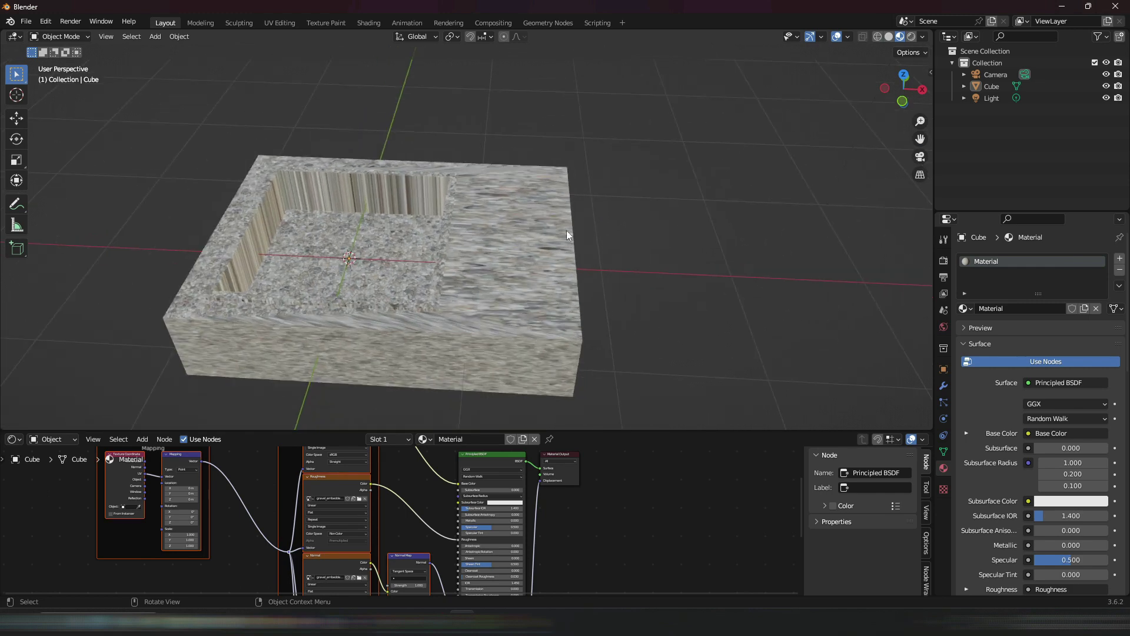
pyautogui.scroll(1, 489, 249)
# Step: UV-map all faces of the block with Cube Projection in Edit Mode, return to Object Mode and deselect the block
pyautogui.click(461, 291)
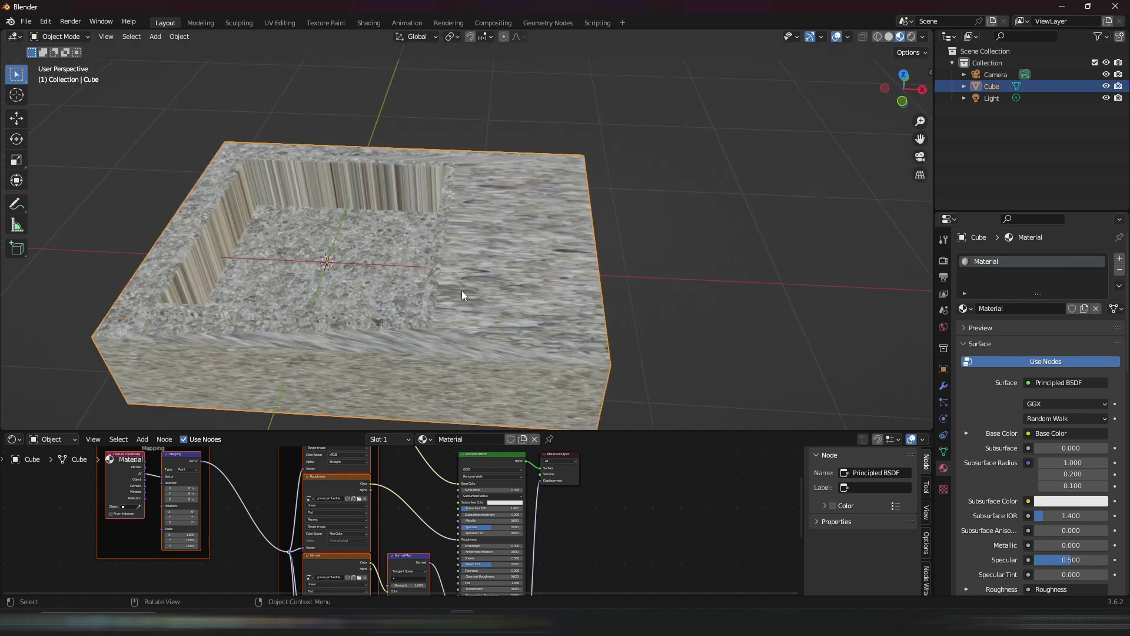
pyautogui.moveTo(472, 260); pyautogui.dragTo(506, 289, button='middle')
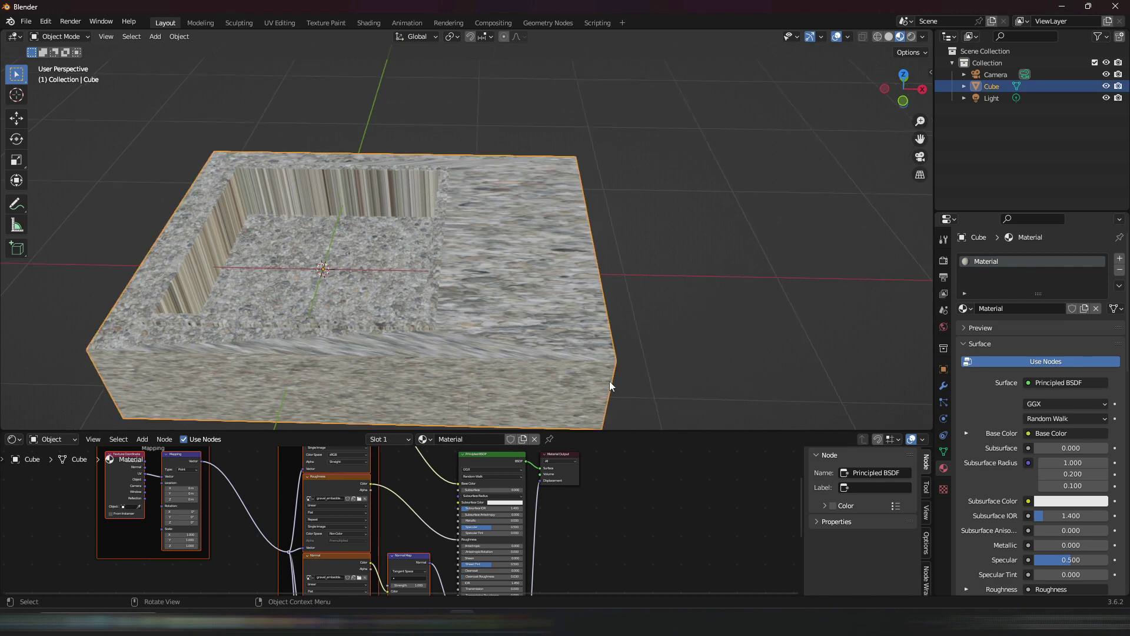
pyautogui.hotkey('ctrl', 'Tab')
pyautogui.click(601, 327)
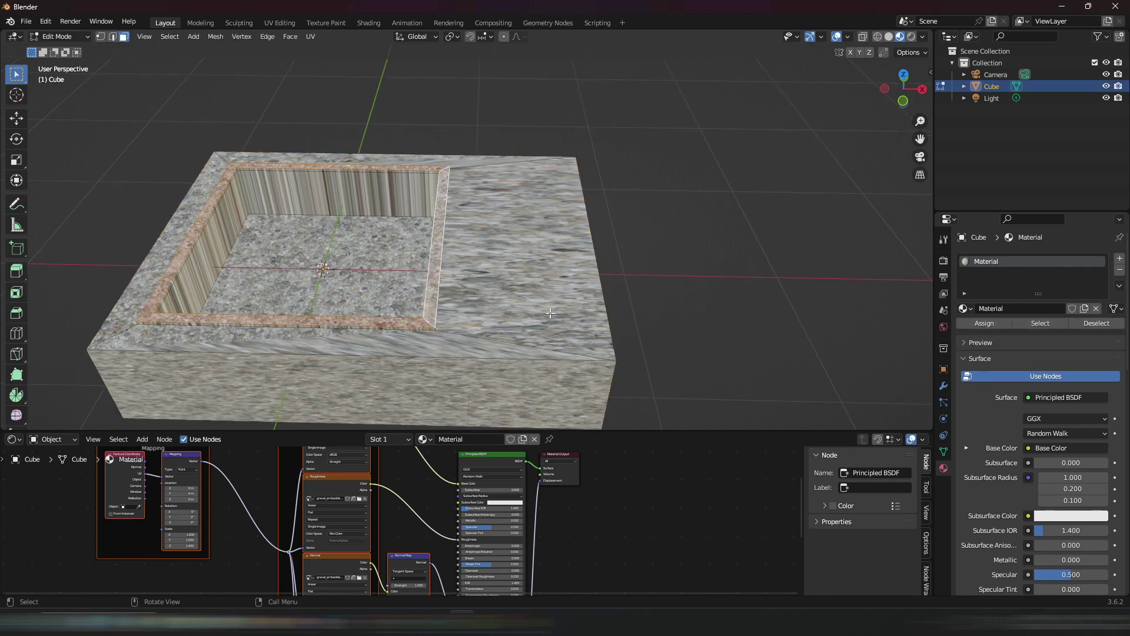
pyautogui.hotkey('ctrl', 'i')
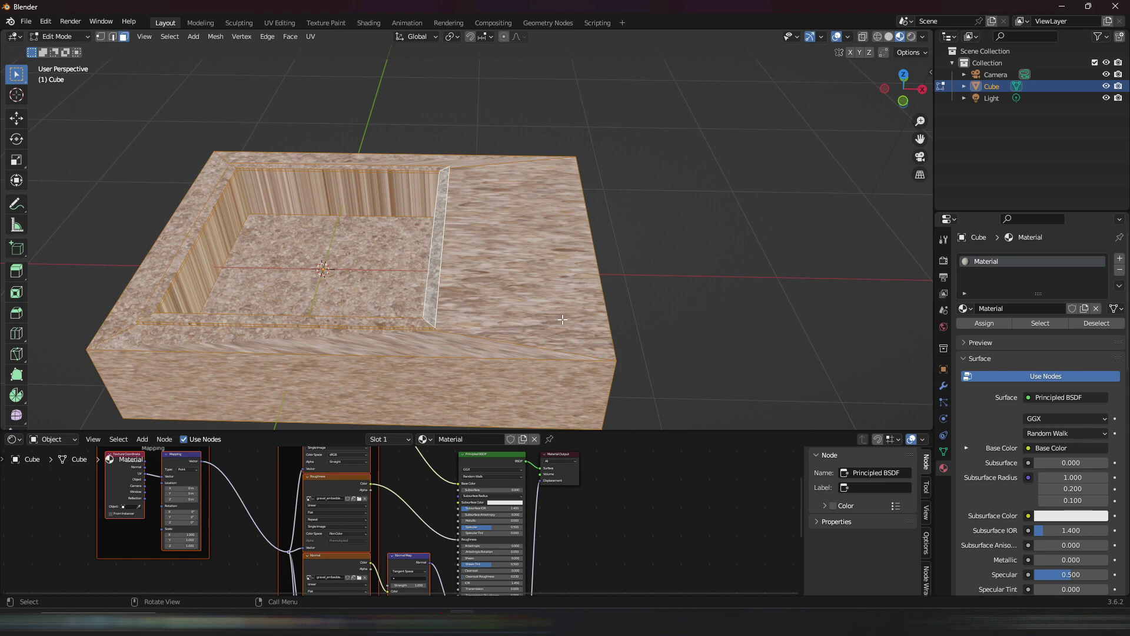
pyautogui.press('u')
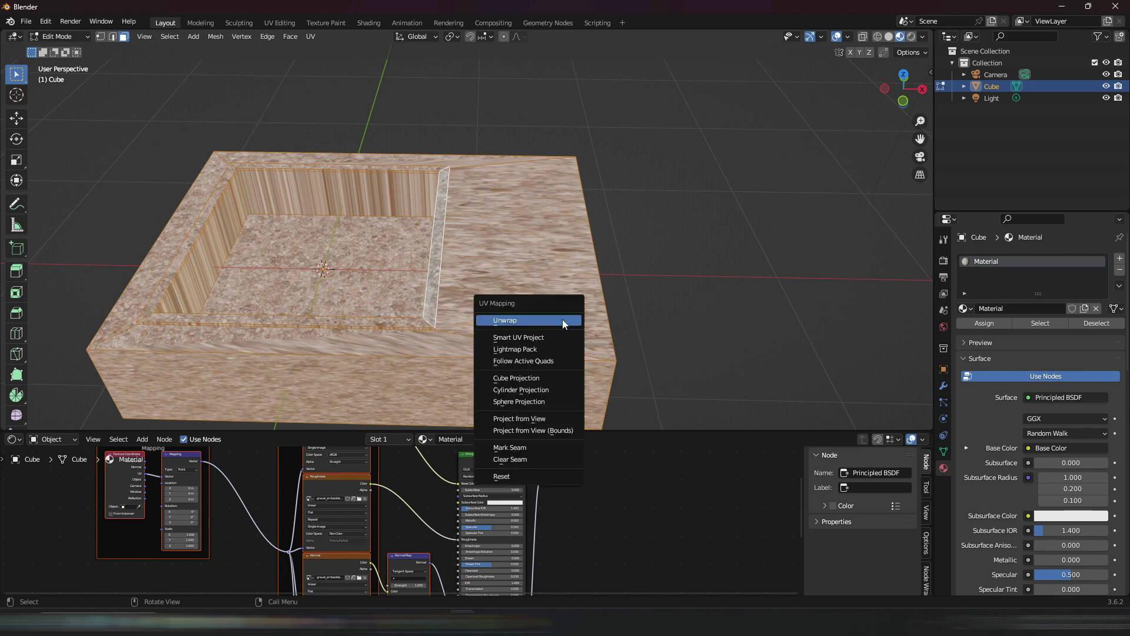
pyautogui.click(535, 377)
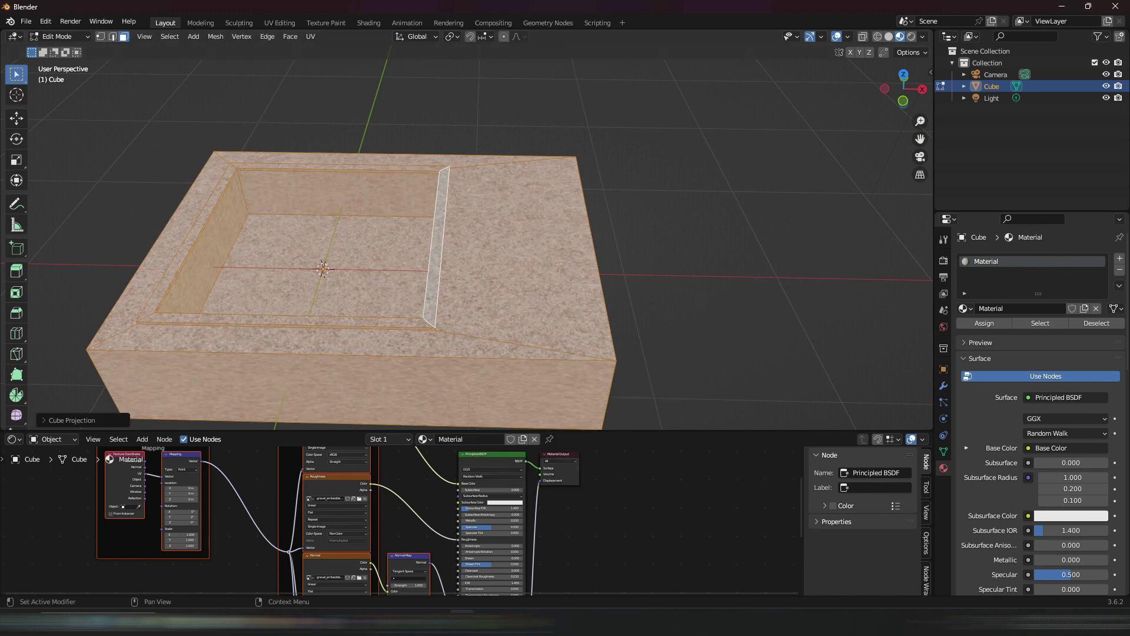
pyautogui.press('Tab')
pyautogui.moveTo(584, 199); pyautogui.dragTo(653, 280, button='middle')
pyautogui.scroll(2, 653, 280)
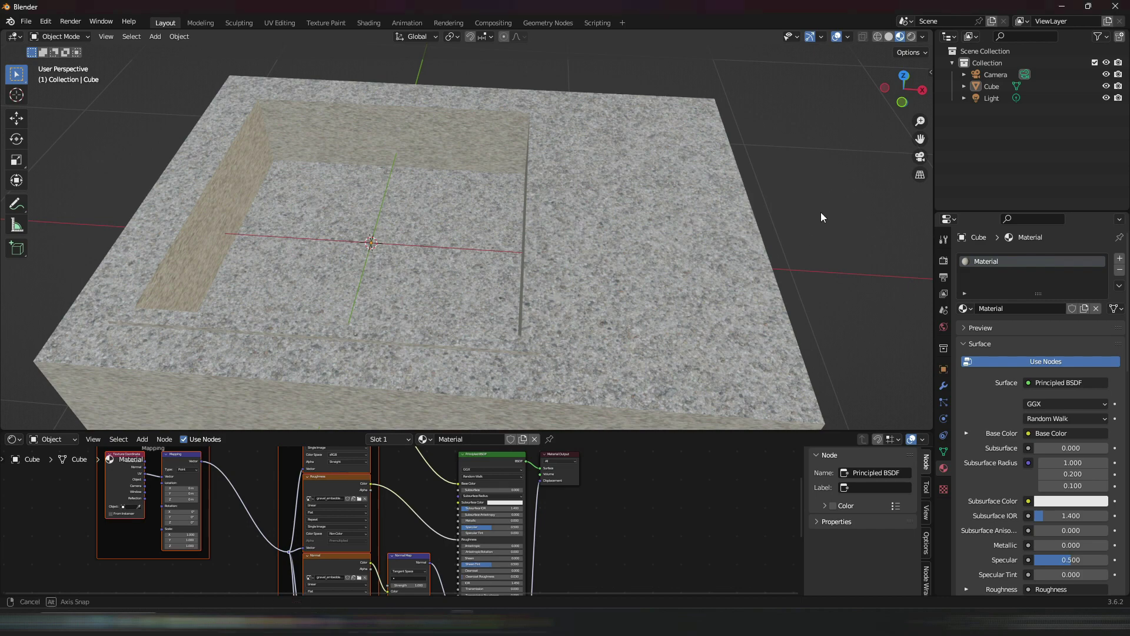
# Step: Resize the Shader Editor so the Mapping node and the textured block are both visible
pyautogui.moveTo(455, 428); pyautogui.dragTo(455, 57)
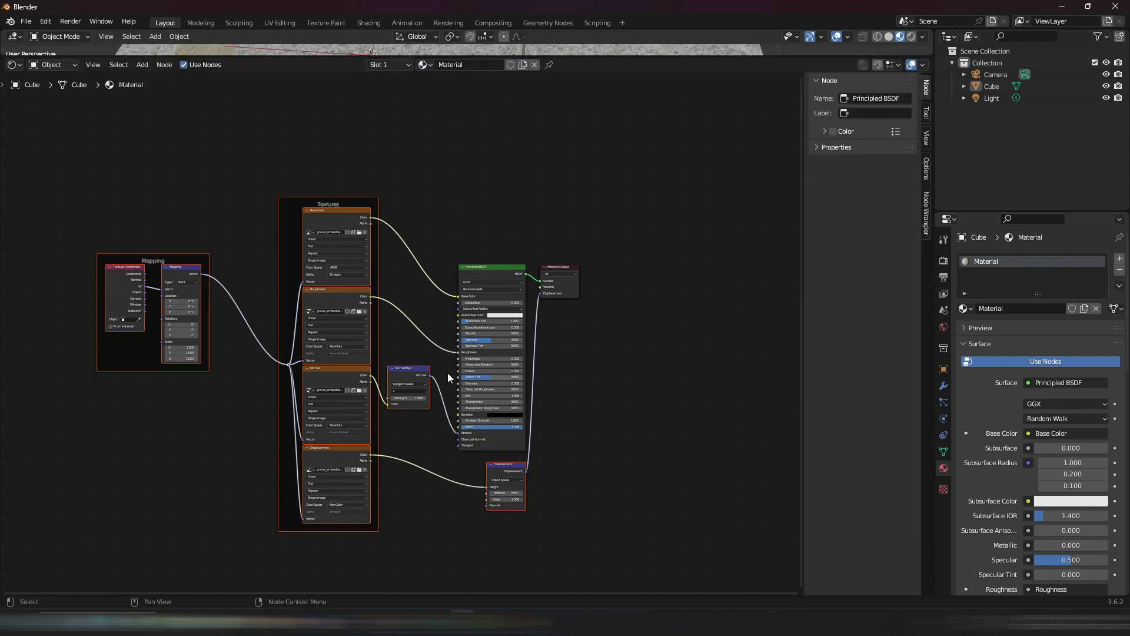
pyautogui.scroll(4, 447, 373)
pyautogui.keyDown('shift'); pyautogui.moveTo(495, 324); pyautogui.dragTo(794, 436, button='middle'); pyautogui.keyUp('shift')
pyautogui.scroll(5, 358, 379)
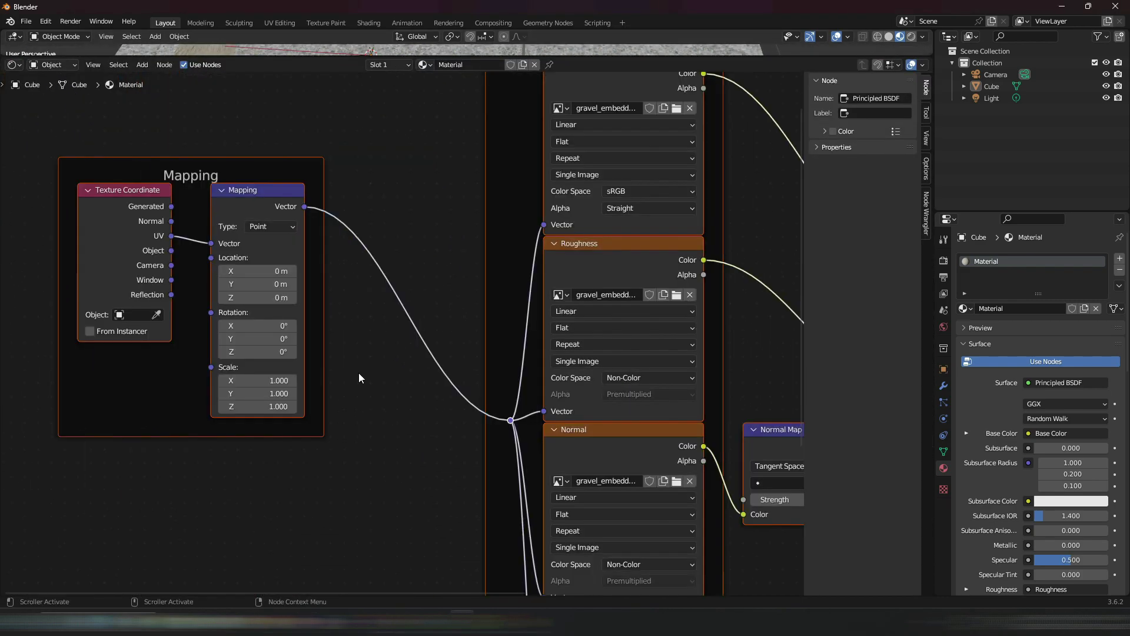
pyautogui.moveTo(275, 340); pyautogui.dragTo(594, 384, button='middle')
pyautogui.scroll(3, 594, 384)
pyautogui.scroll(-6, 545, 393)
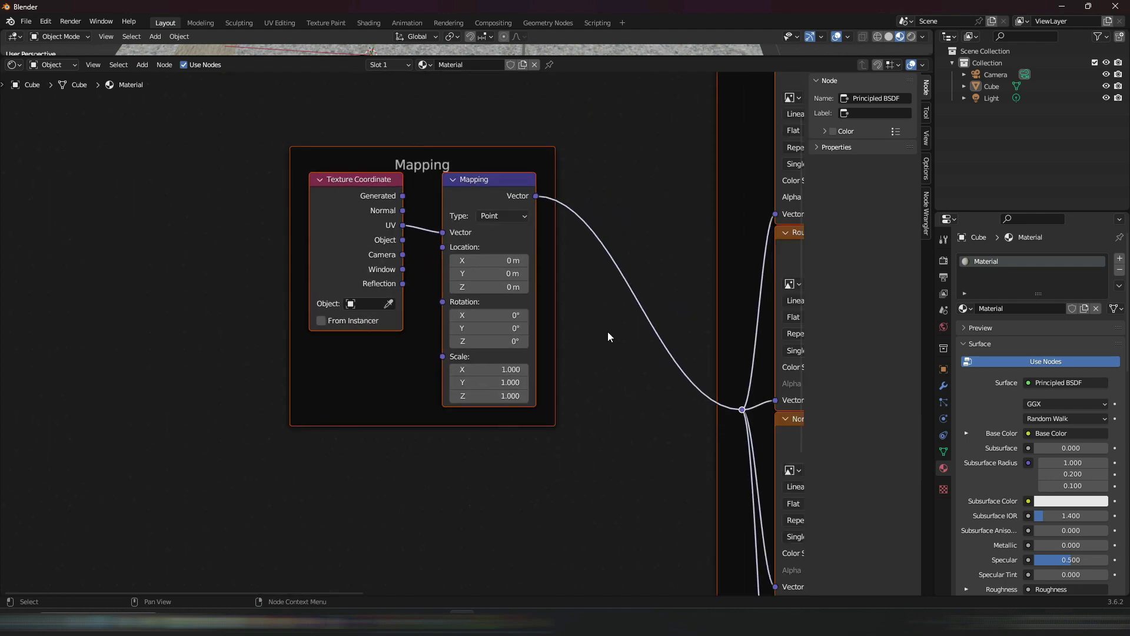
pyautogui.moveTo(538, 342); pyautogui.dragTo(319, 410, button='middle')
pyautogui.moveTo(489, 57); pyautogui.dragTo(488, 279)
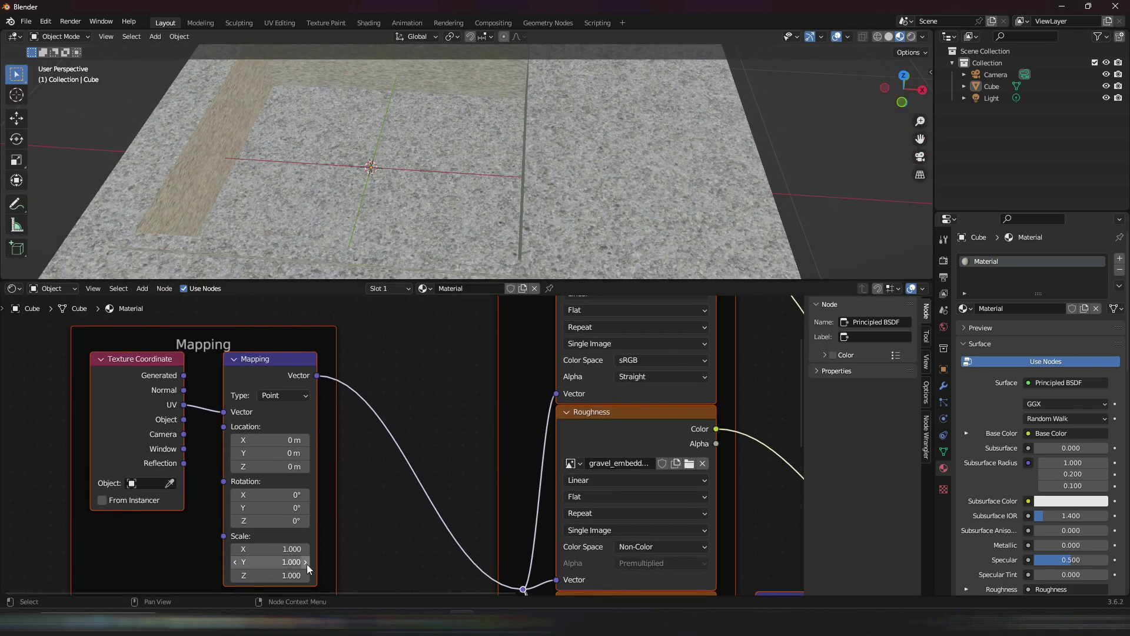
# Step: Set the Mapping node's scale to 3.8 on X, Y and Z and check the gravel texture on the block
pyautogui.moveTo(288, 549); pyautogui.dragTo(329, 548)
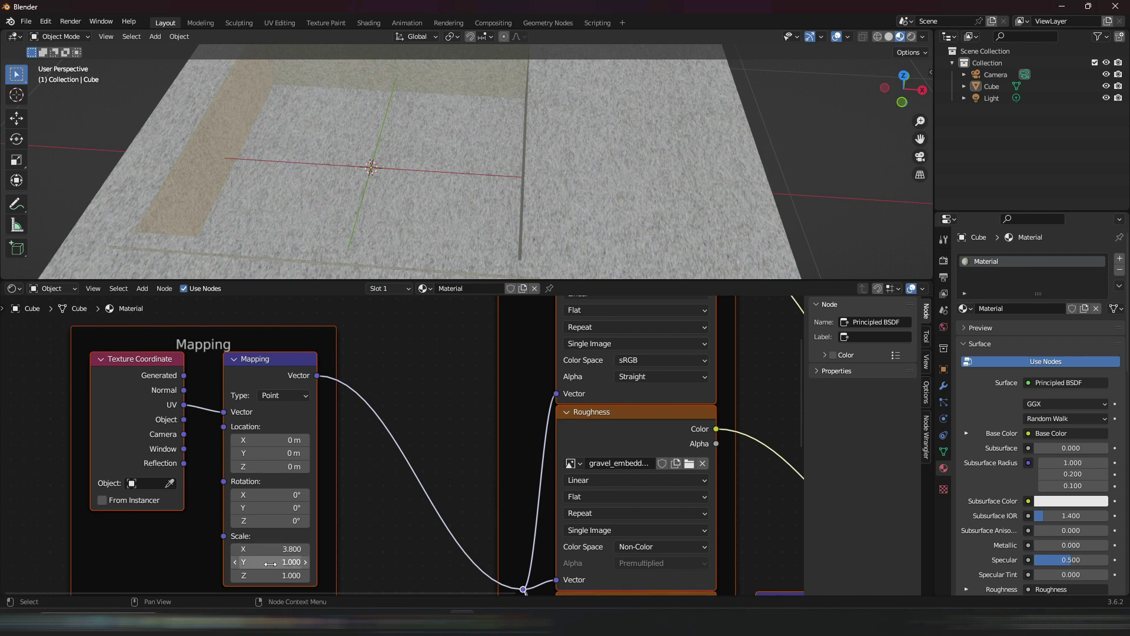
pyautogui.click(281, 549)
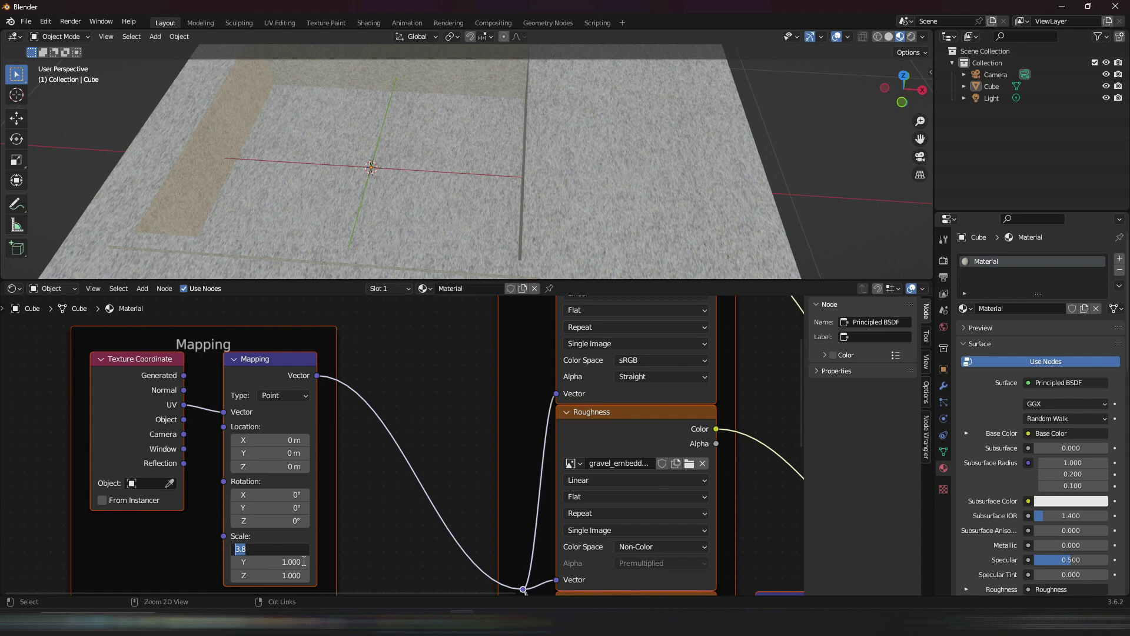
pyautogui.press('Tab')
pyautogui.write('3.8')
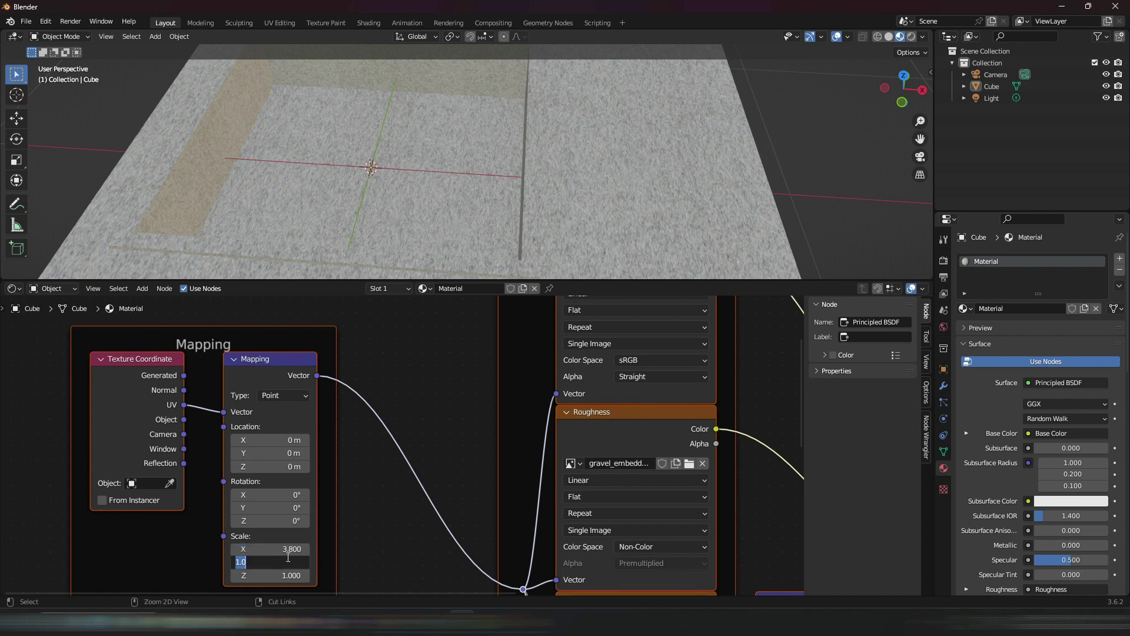
pyautogui.press('Tab')
pyautogui.write('3.8')
pyautogui.press('Return')
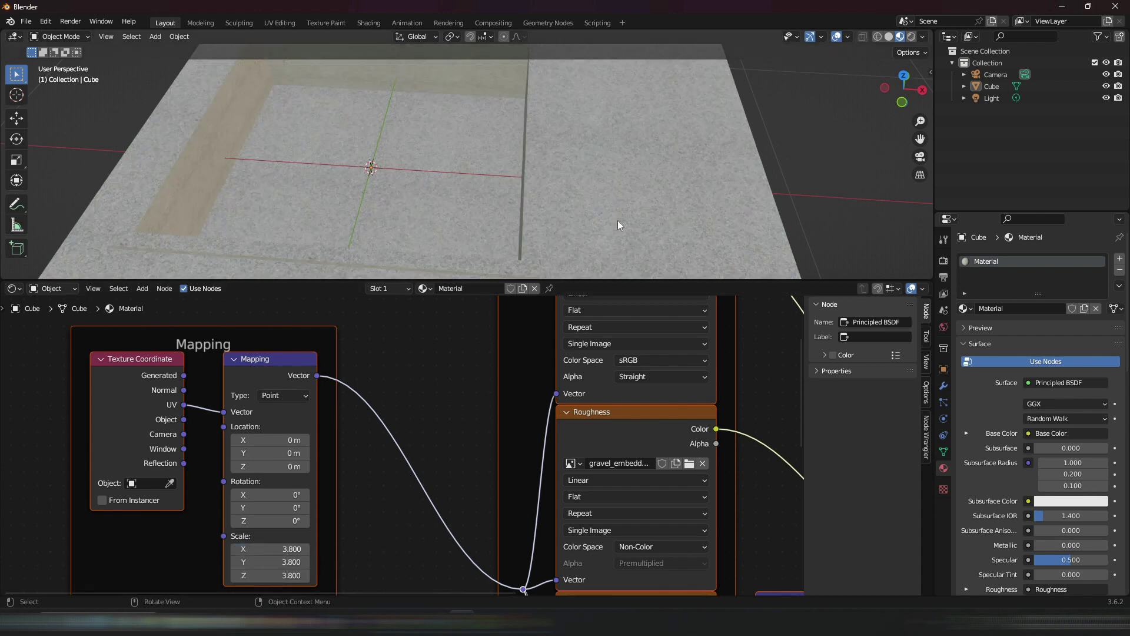
pyautogui.scroll(-4, 676, 194)
pyautogui.scroll(10, 650, 153)
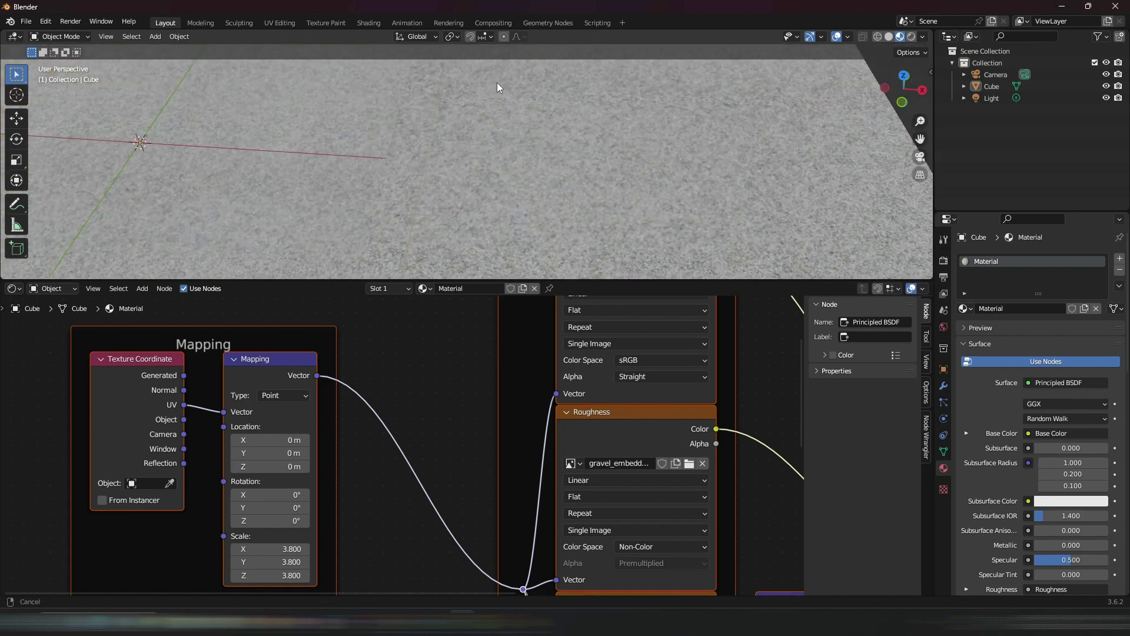
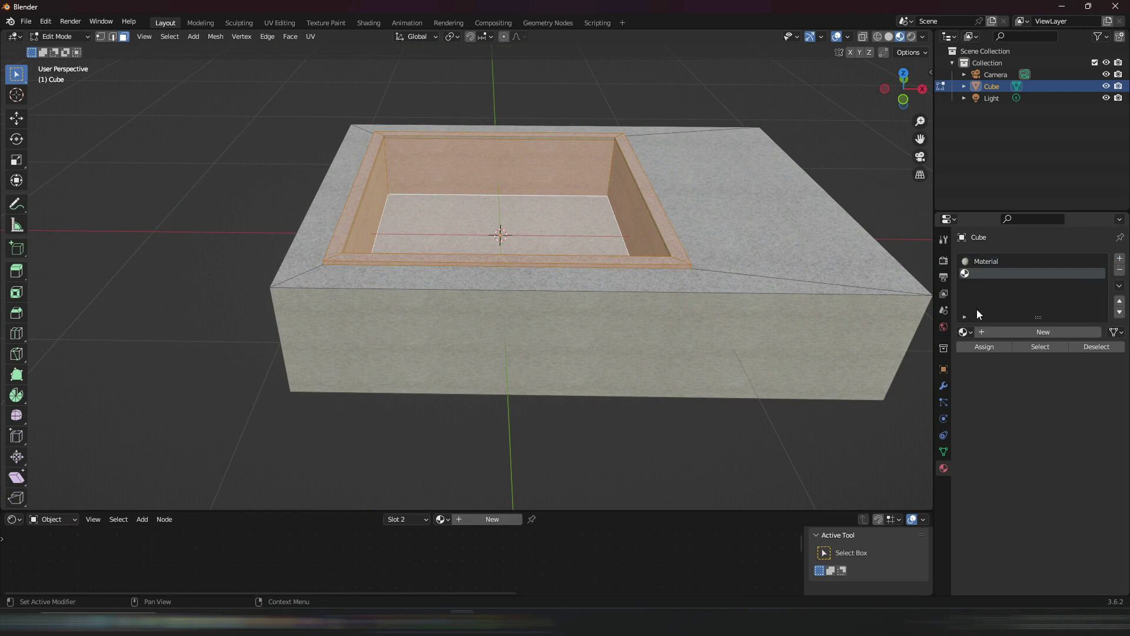
# Step: Create a new material in the empty second slot and assign it to the selected recess and rim faces
pyautogui.click(1025, 332)
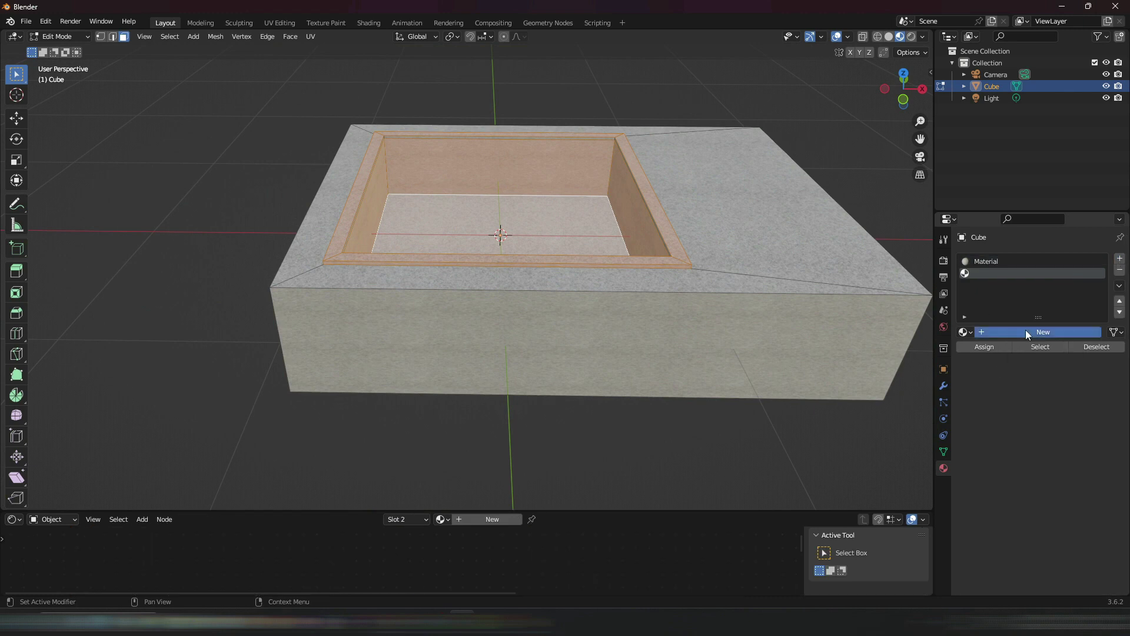
pyautogui.moveTo(500, 511); pyautogui.dragTo(500, 214)
pyautogui.press('Home')
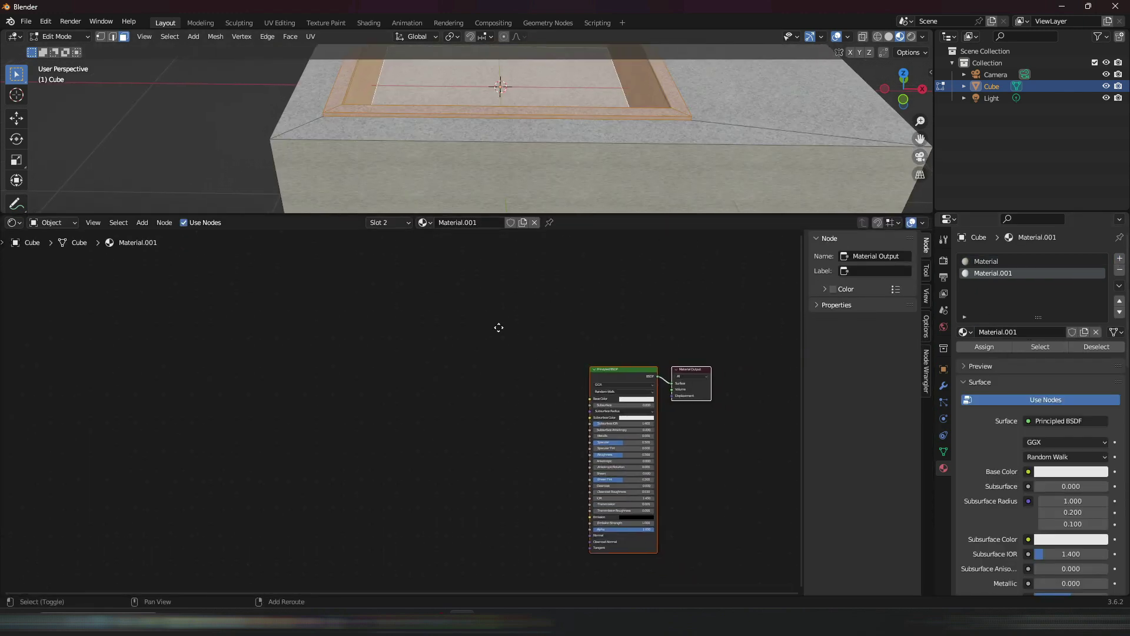
pyautogui.click(993, 348)
# Step: Load the tiled_floor_001 texture maps onto the new material's Principled BSDF with Node Wrangler's Principled texture setup
pyautogui.scroll(2, 485, 441)
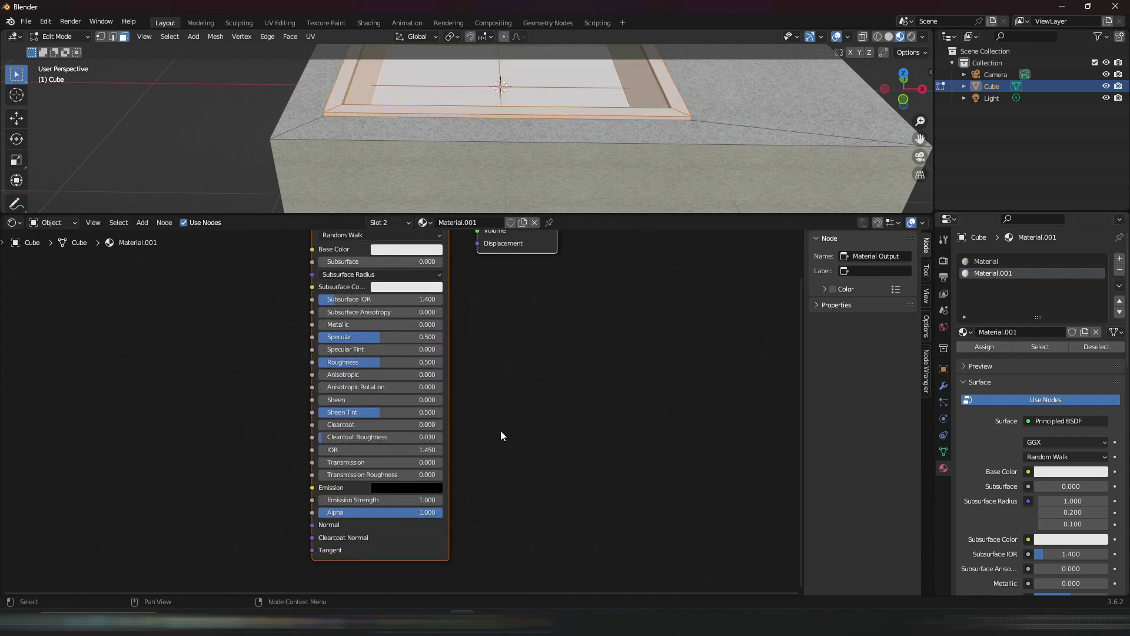
pyautogui.moveTo(554, 359); pyautogui.dragTo(622, 443, button='middle')
pyautogui.click(472, 337)
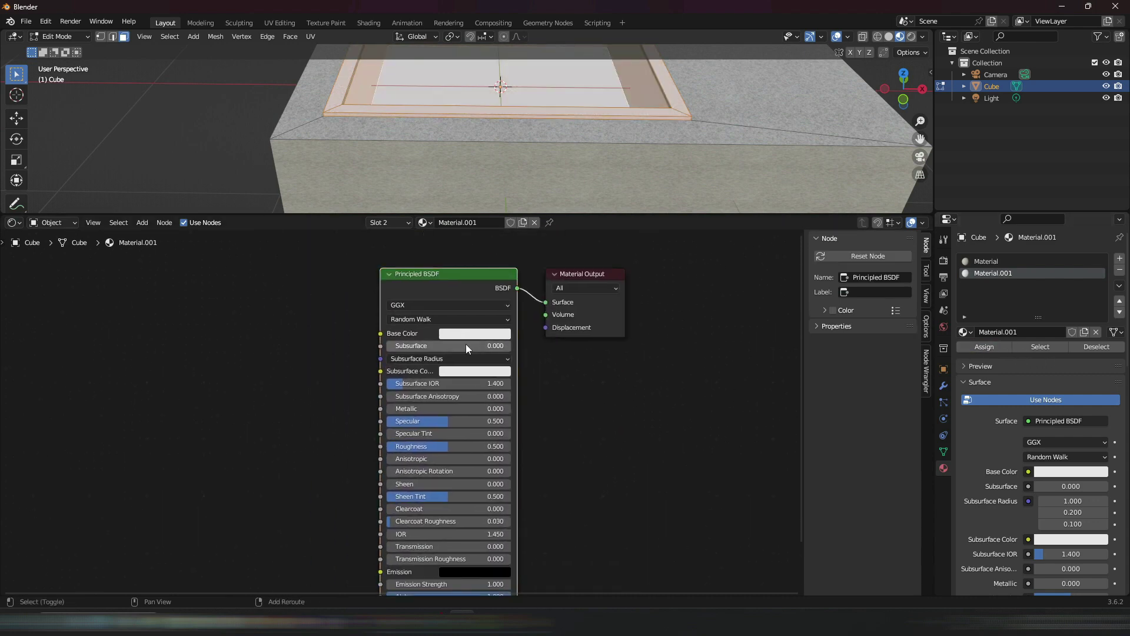
pyautogui.hotkey('ctrl', 'shift', 't')
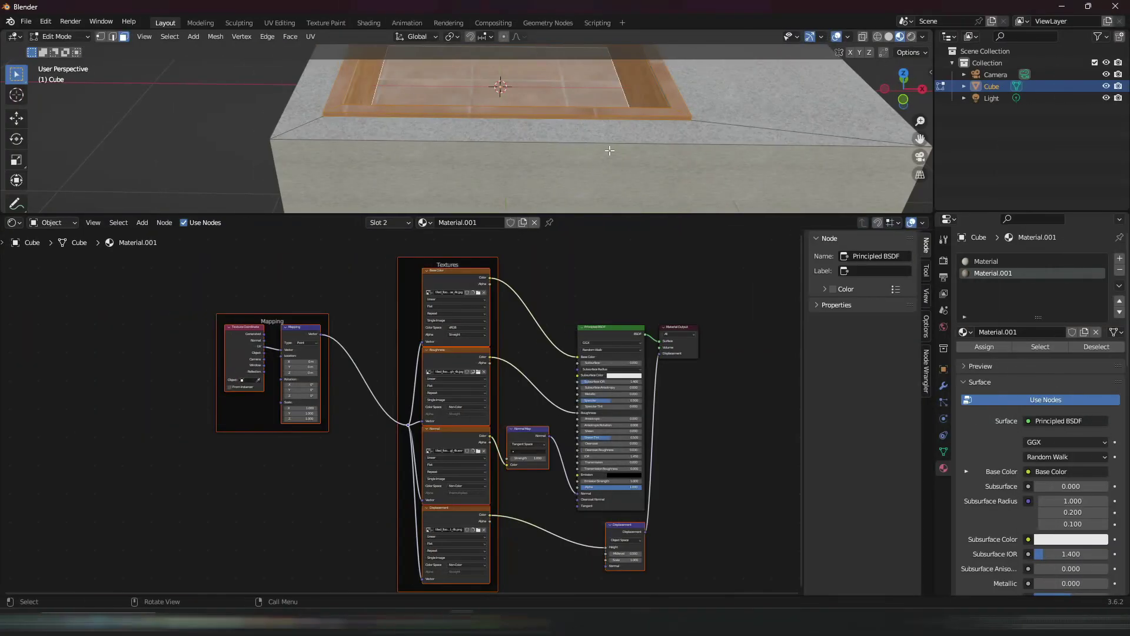
# Step: Set the tile material's Mapping scale to 3.2 on X, Y and Z and enlarge the 3D viewport
pyautogui.scroll(7, 513, 541)
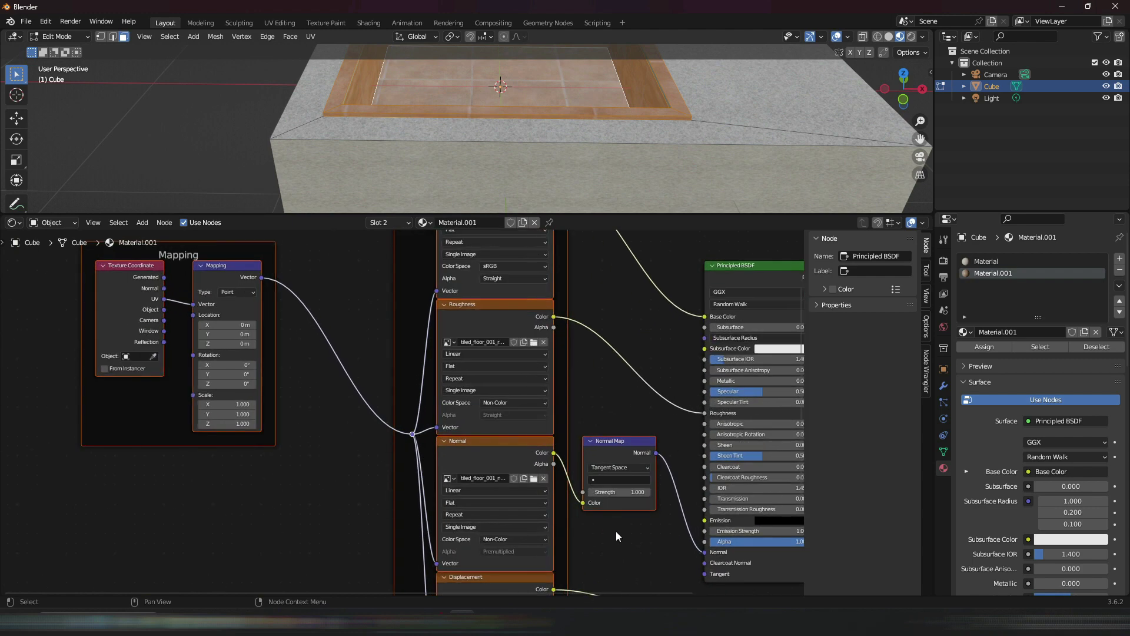
pyautogui.keyDown('shift'); pyautogui.moveTo(616, 531); pyautogui.dragTo(552, 589, button='middle'); pyautogui.keyUp('shift')
pyautogui.keyDown('ctrl'); pyautogui.moveTo(505, 437); pyautogui.dragTo(504, 383, button='middle'); pyautogui.keyUp('ctrl')
pyautogui.scroll(-2, 504, 383)
pyautogui.moveTo(79, 247); pyautogui.dragTo(429, 471, button='middle')
pyautogui.scroll(2, 456, 363)
pyautogui.moveTo(548, 435); pyautogui.dragTo(527, 368, button='middle')
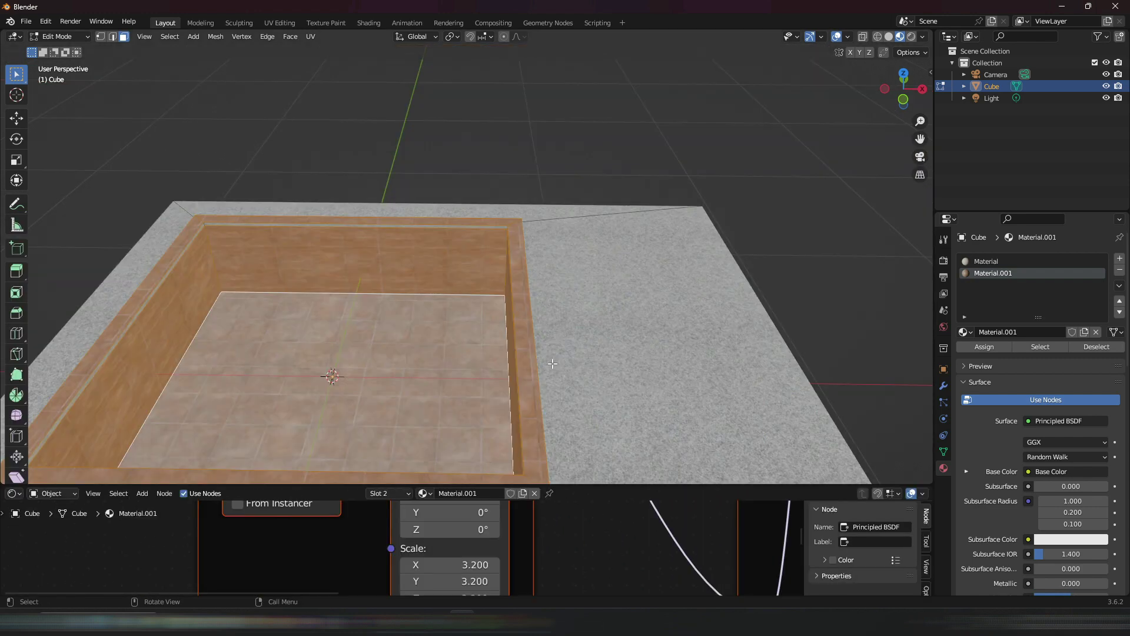
# Step: UV-map the selected recess faces with Cube Projection, return to Object Mode and check the tiles on the deselected block
pyautogui.press('u')
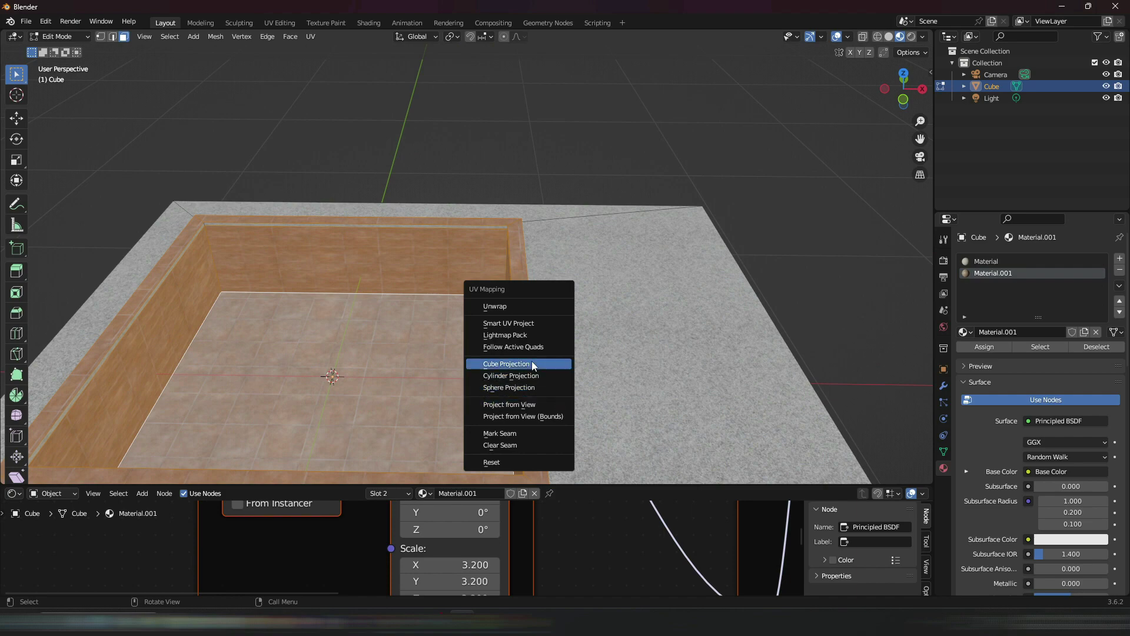
pyautogui.click(532, 364)
pyautogui.press('Tab')
pyautogui.hotkey('alt', 'a')
pyautogui.keyDown('shift'); pyautogui.moveTo(328, 404); pyautogui.dragTo(542, 219, button='middle'); pyautogui.keyUp('shift')
pyautogui.scroll(2, 699, 170)
pyautogui.keyDown('shift'); pyautogui.moveTo(699, 169); pyautogui.dragTo(604, 274, button='middle'); pyautogui.keyUp('shift')
pyautogui.scroll(2, 731, 241)
pyautogui.moveTo(731, 242); pyautogui.dragTo(639, 318, button='middle')
pyautogui.moveTo(700, 295); pyautogui.dragTo(630, 273, button='middle')
# Step: Try a Bevel modifier on the block with a 0.1 m amount and 3 segments
pyautogui.click(377, 169)
pyautogui.keyDown('shift'); pyautogui.moveTo(377, 169); pyautogui.dragTo(538, 244, button='middle'); pyautogui.keyUp('shift')
pyautogui.scroll(-2, 531, 250)
pyautogui.click(944, 385)
pyautogui.click(1039, 258)
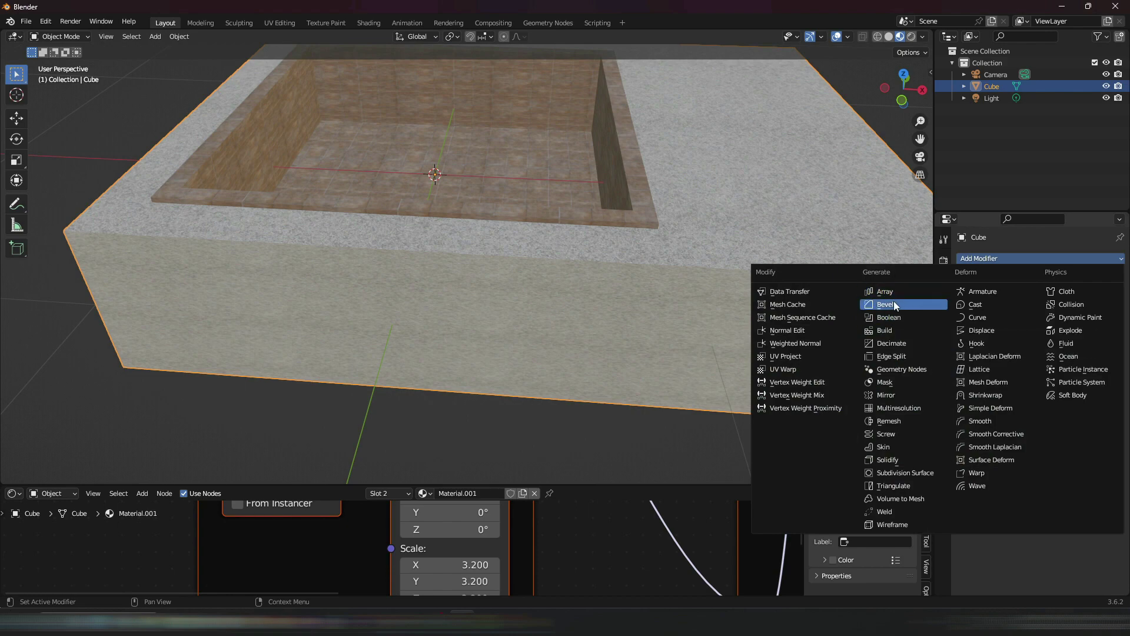
pyautogui.click(893, 304)
pyautogui.scroll(5, 676, 262)
pyautogui.moveTo(645, 235)
pyautogui.mouseDown(button='middle')
pyautogui.moveTo(599, 215)
pyautogui.moveTo(660, 235)
pyautogui.mouseUp(button='middle')
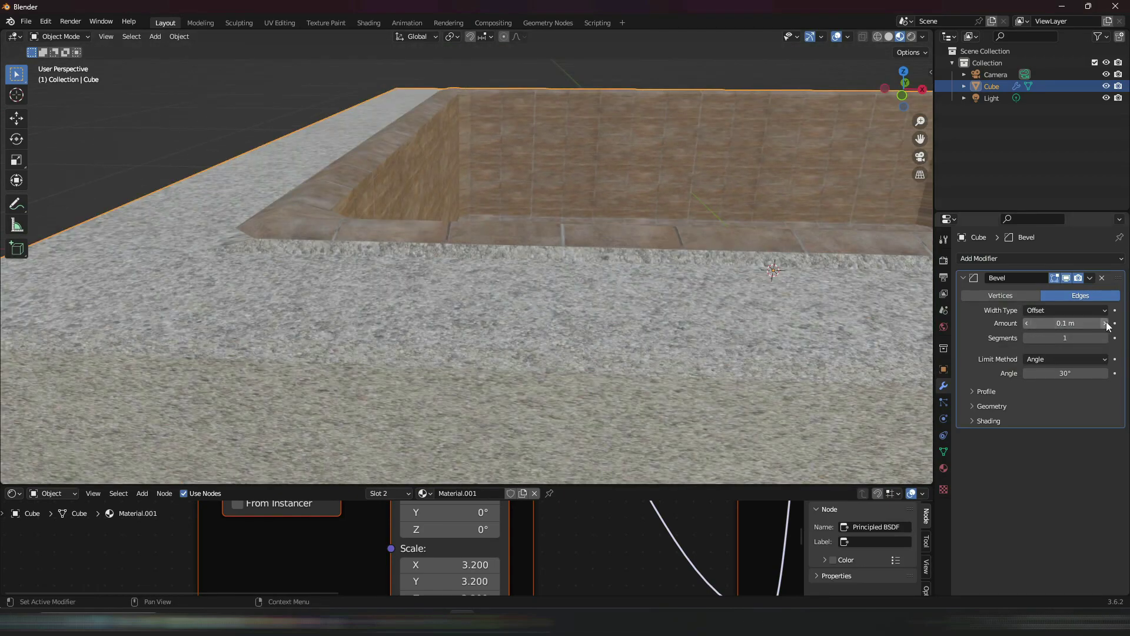
pyautogui.click(1075, 337)
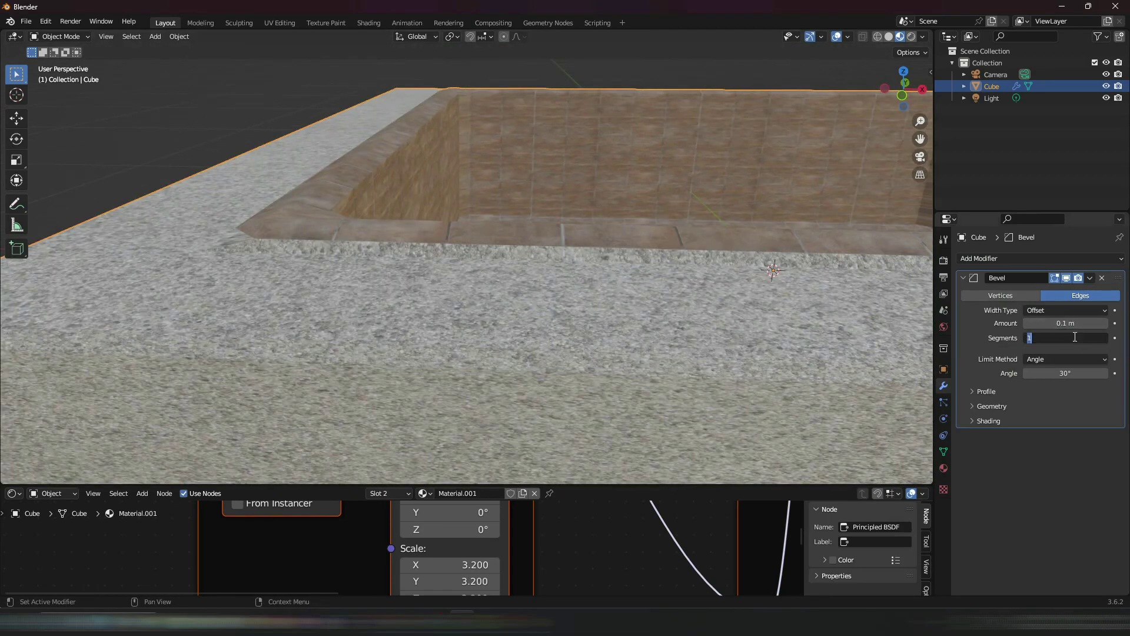
pyautogui.write('3')
pyautogui.press('Return')
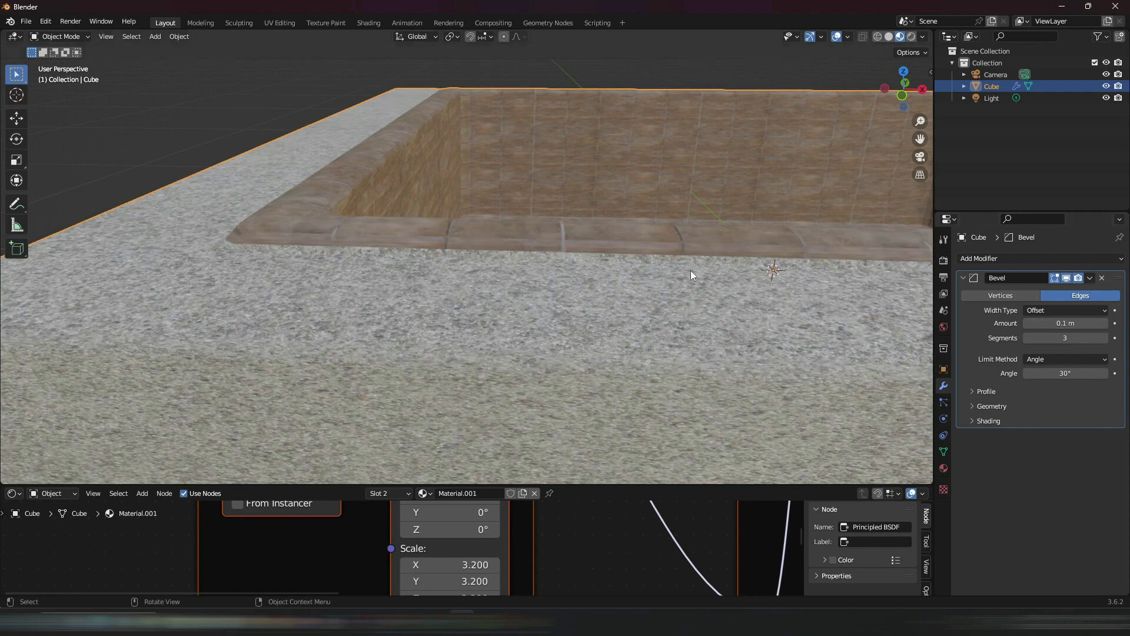
# Step: Try smooth shading on the beveled block
pyautogui.moveTo(690, 271); pyautogui.dragTo(563, 225, button='middle')
pyautogui.rightClick(471, 203)
pyautogui.click(465, 201)
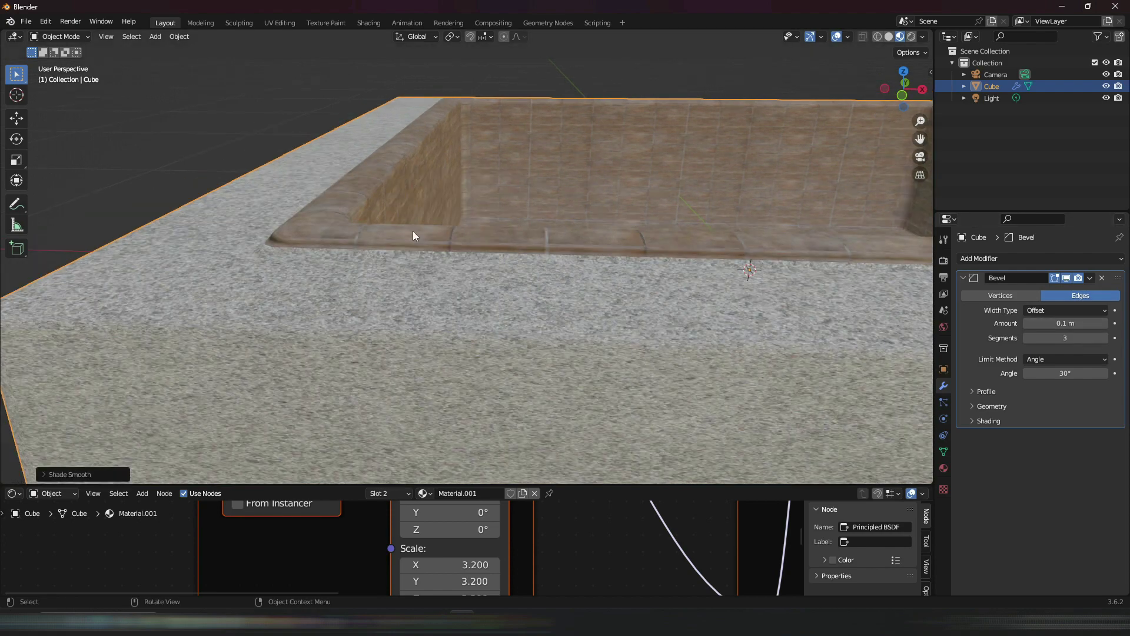
# Step: Try adding a loop cut around the recess in Edit Mode, then undo the cut, the smooth shading and the bevel
pyautogui.press('Tab')
pyautogui.scroll(3, 412, 230)
pyautogui.hotkey('ctrl', 'r')
pyautogui.click(305, 250)
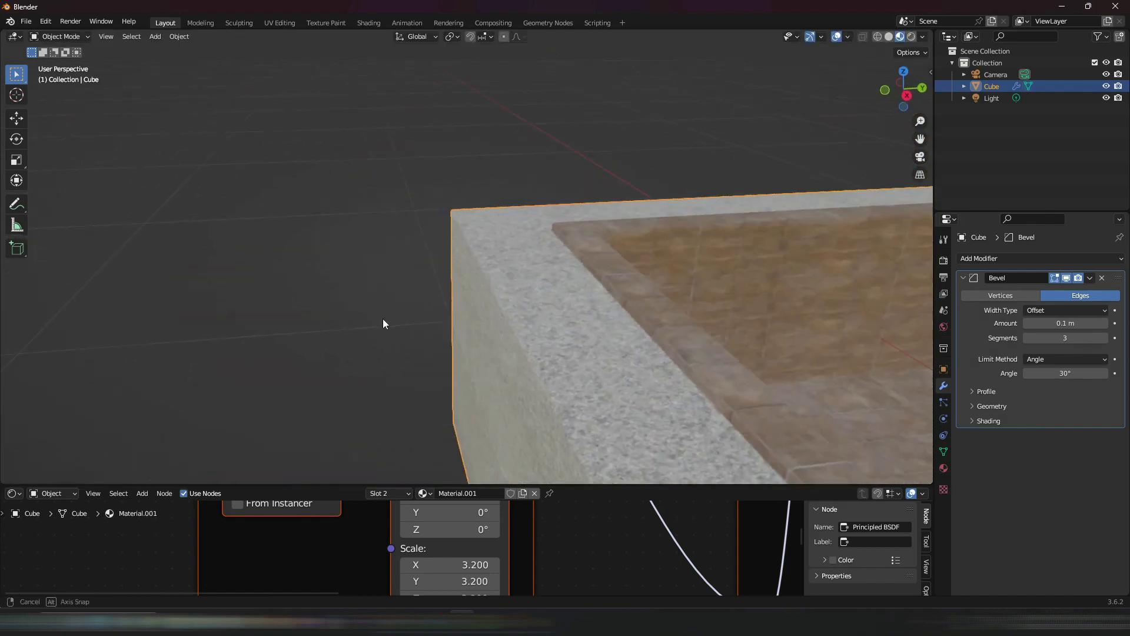
pyautogui.moveTo(383, 319); pyautogui.dragTo(390, 295, button='middle')
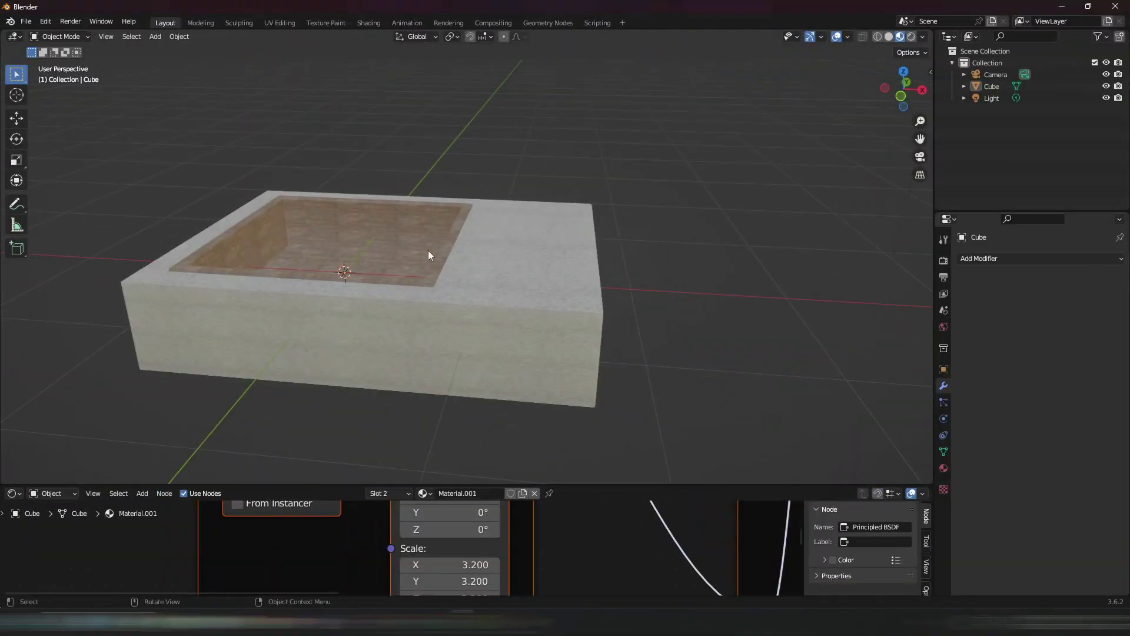
pyautogui.moveTo(429, 249); pyautogui.dragTo(405, 161, button='middle')
pyautogui.scroll(3, 531, 250)
pyautogui.scroll(3, 531, 249)
pyautogui.keyDown('shift'); pyautogui.moveTo(643, 312); pyautogui.dragTo(530, 240, button='middle'); pyautogui.keyUp('shift')
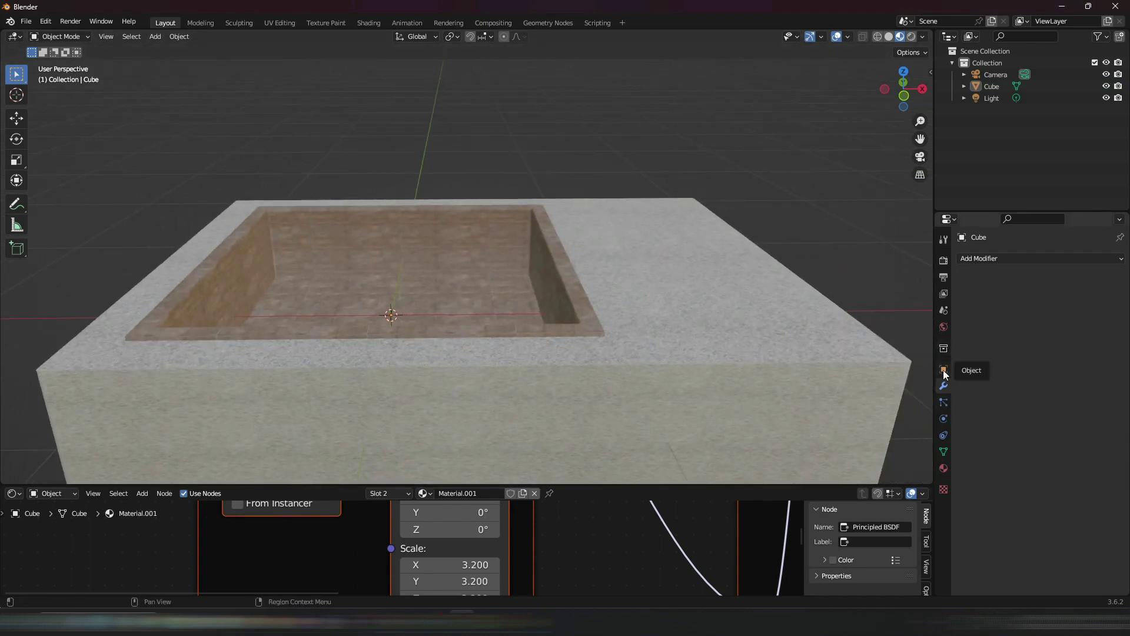
# Step: Enlarge the Shader Editor, switch it to the World nodes and bring in resting_place_4k.hdr as an image texture
pyautogui.moveTo(506, 487); pyautogui.dragTo(506, 282)
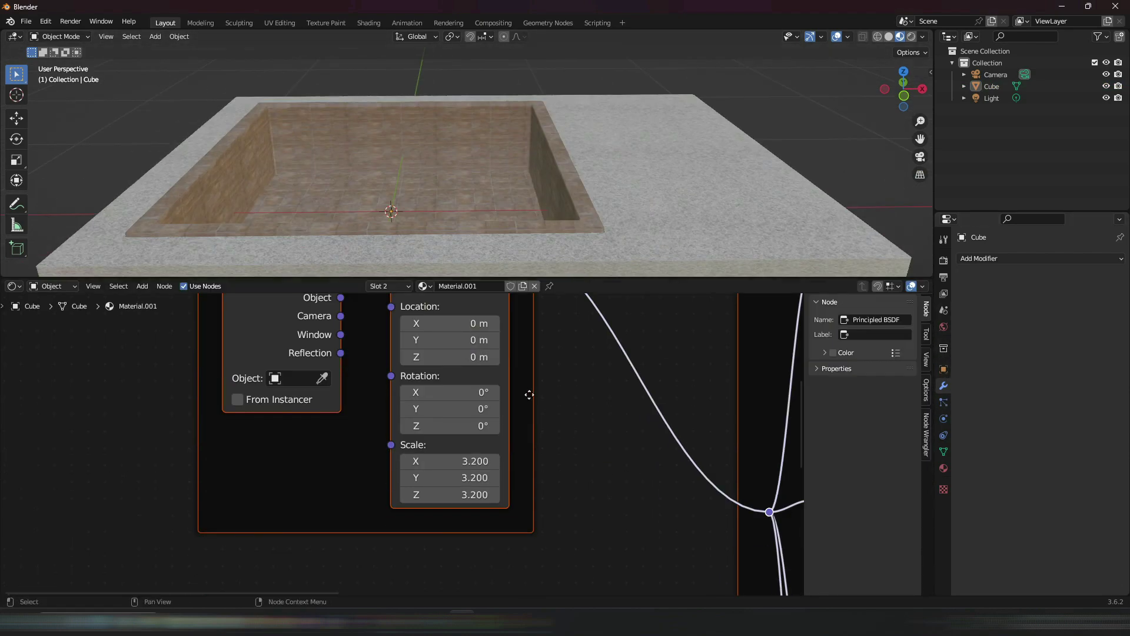
pyautogui.scroll(-3, 505, 377)
pyautogui.click(48, 288)
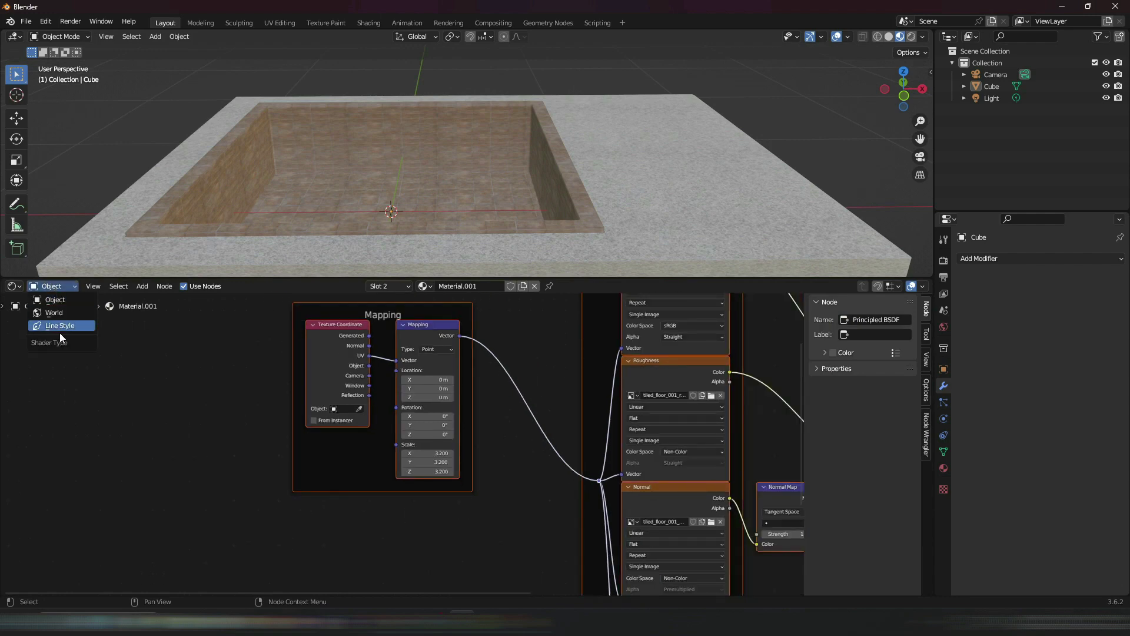
pyautogui.click(54, 313)
pyautogui.keyDown('shift'); pyautogui.moveTo(765, 353); pyautogui.dragTo(467, 370, button='middle'); pyautogui.keyUp('shift')
pyautogui.scroll(2, 512, 359)
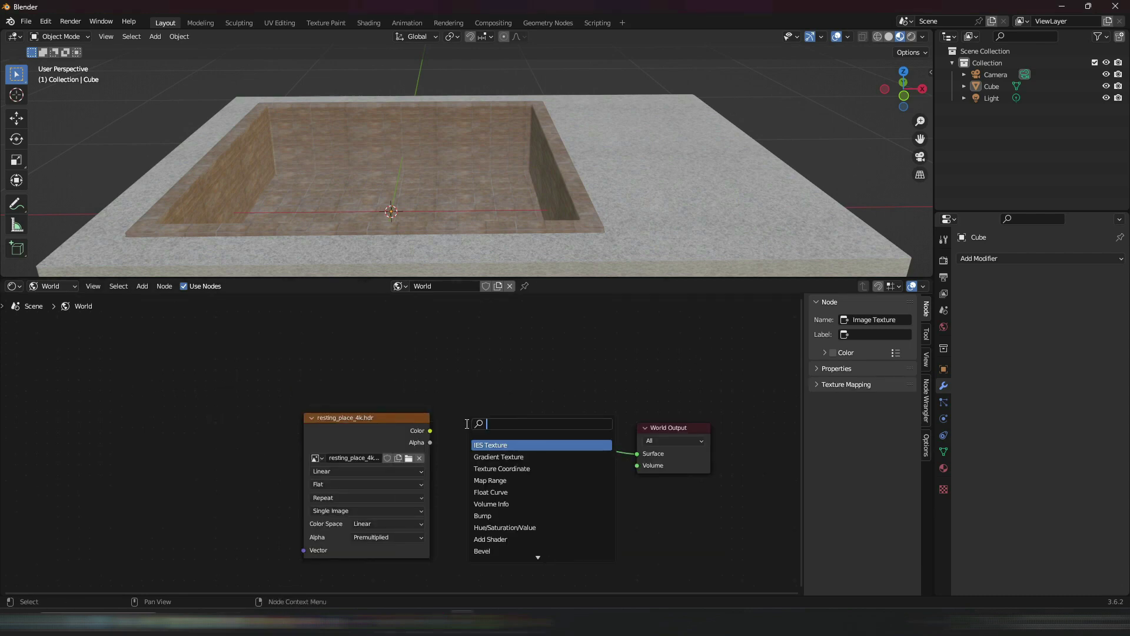
# Step: Add a Texture Coordinate node before the HDR image and link the image's Color to the Background color
pyautogui.write('tex')
pyautogui.scroll(-3, 560, 531)
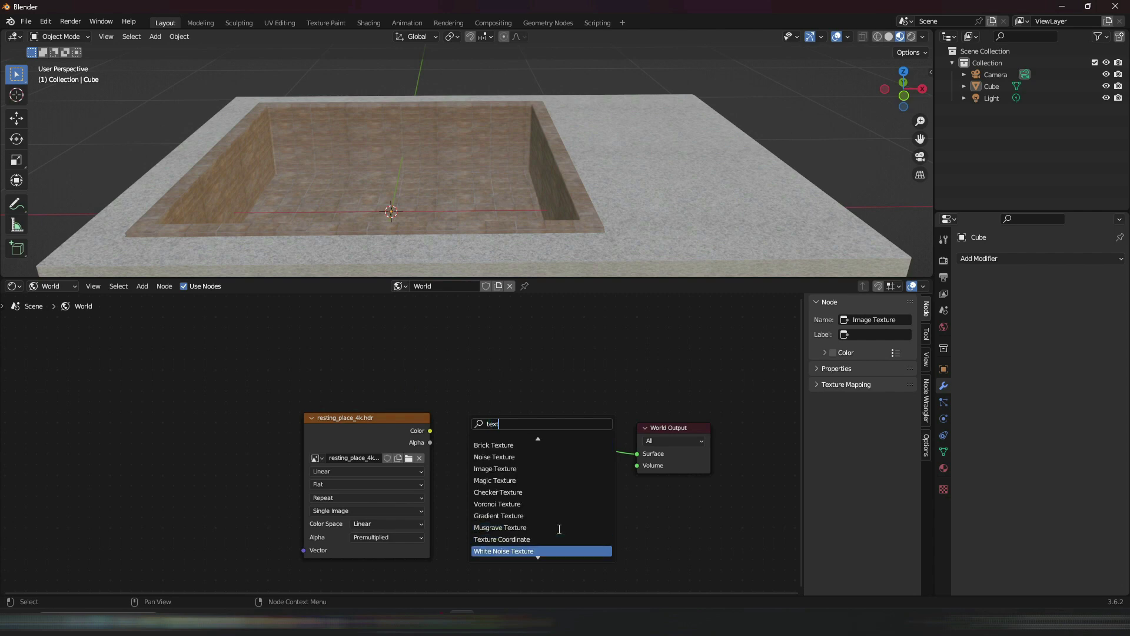
pyautogui.click(513, 538)
pyautogui.click(196, 508)
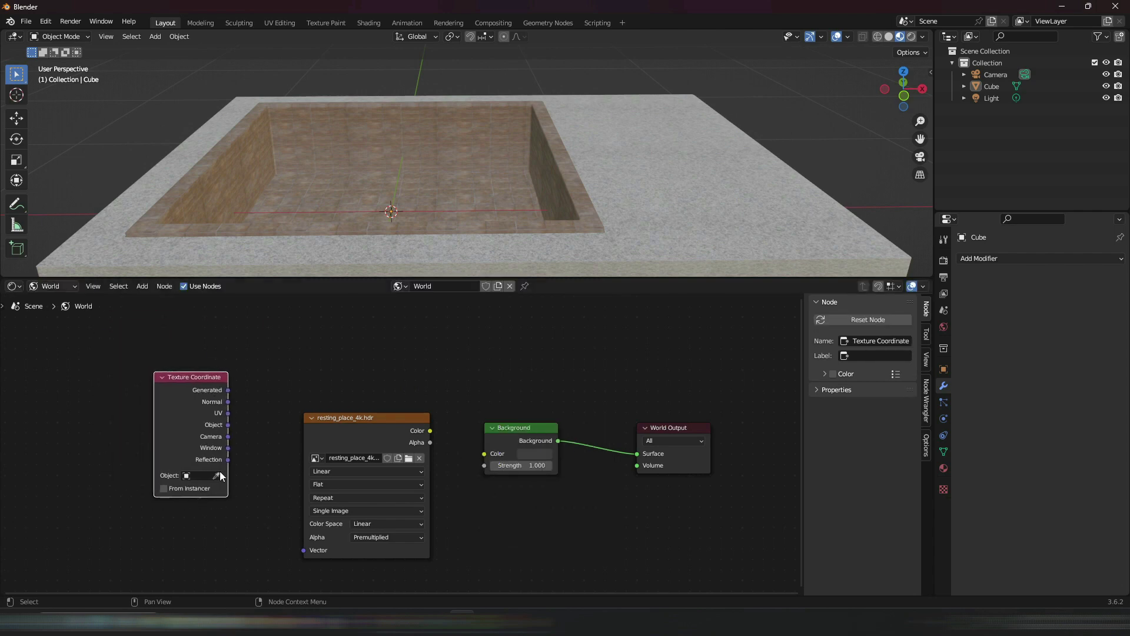
pyautogui.moveTo(431, 431); pyautogui.dragTo(482, 456)
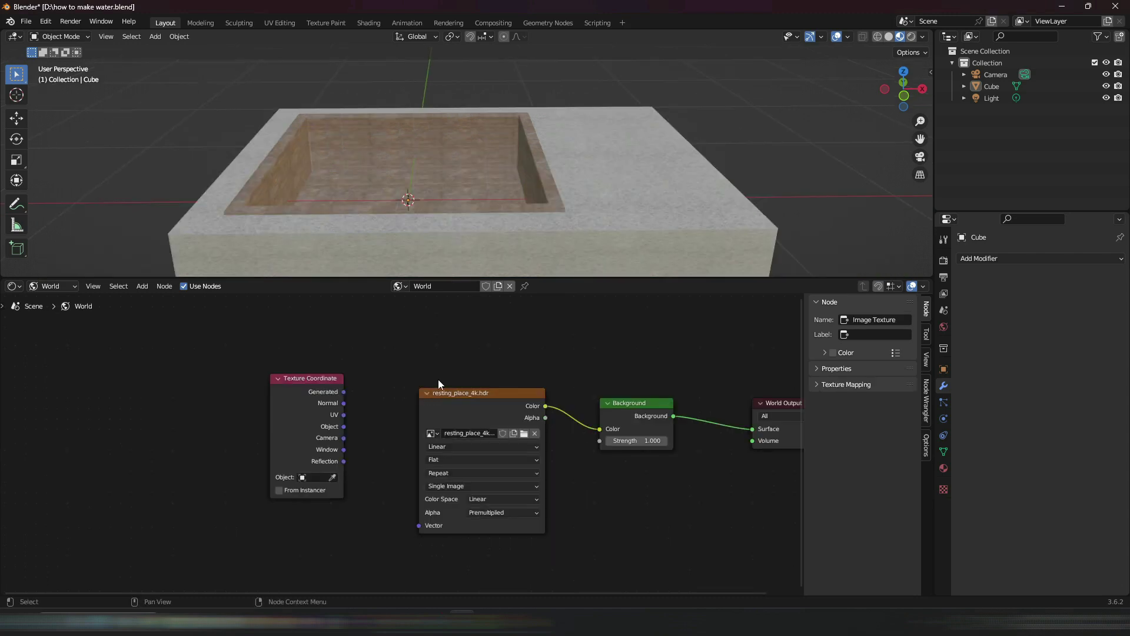
# Step: Insert a Mapping node between the Texture Coordinate and HDR image nodes, linking Generated through it to the image's Vector input
pyautogui.hotkey('shift', 'a')
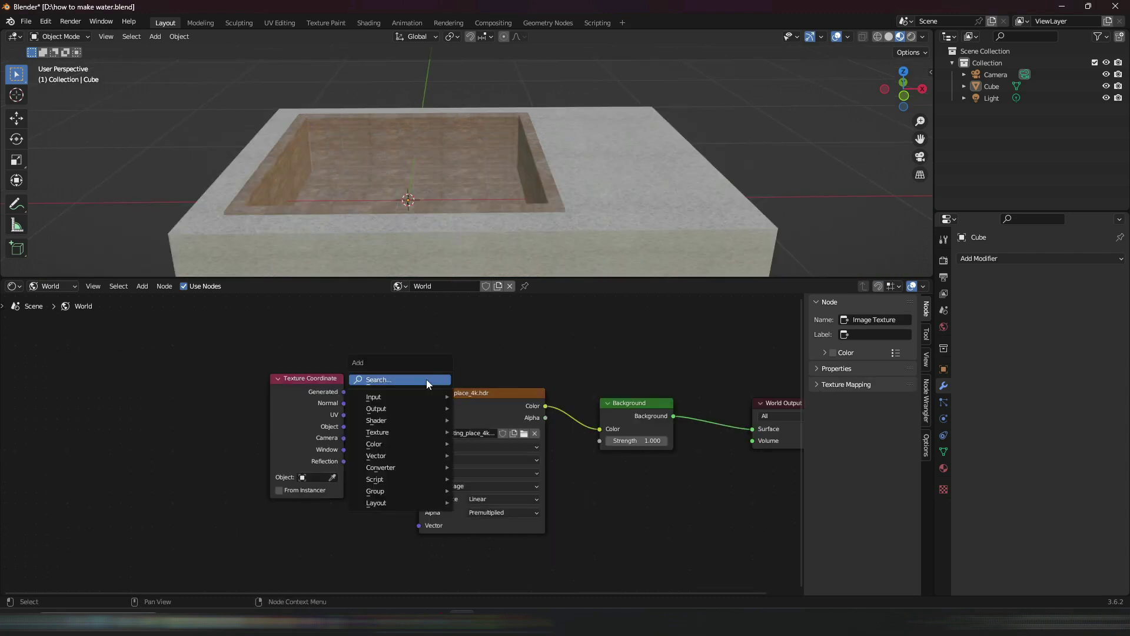
pyautogui.write('mapping')
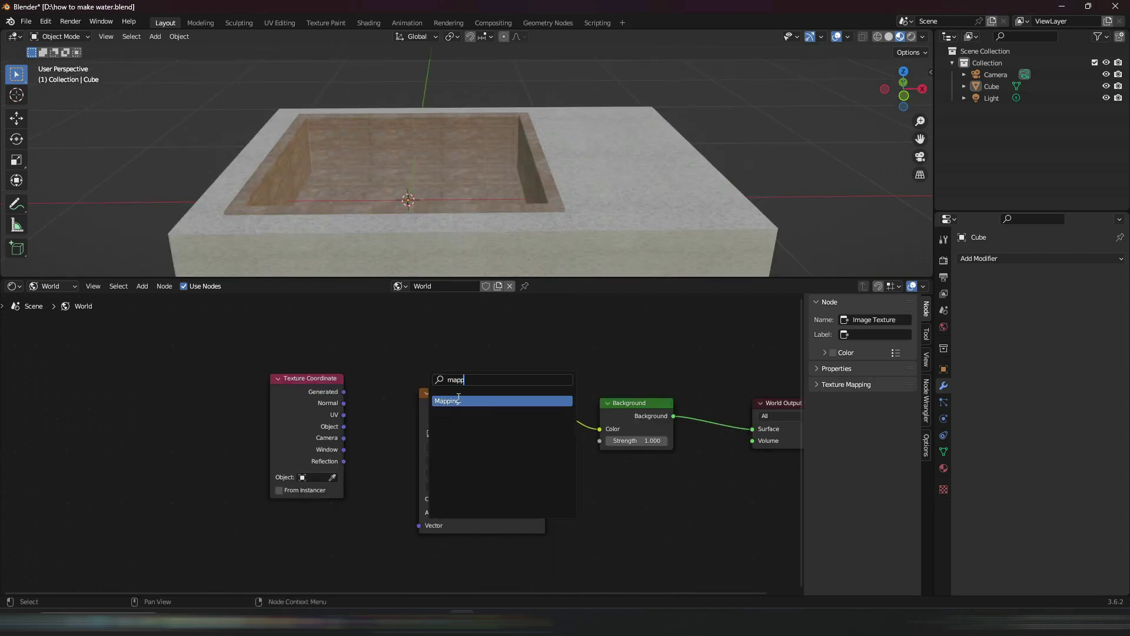
pyautogui.press('Return')
pyautogui.click(308, 369)
pyautogui.moveTo(350, 359); pyautogui.dragTo(419, 525)
pyautogui.moveTo(272, 379); pyautogui.dragTo(151, 357)
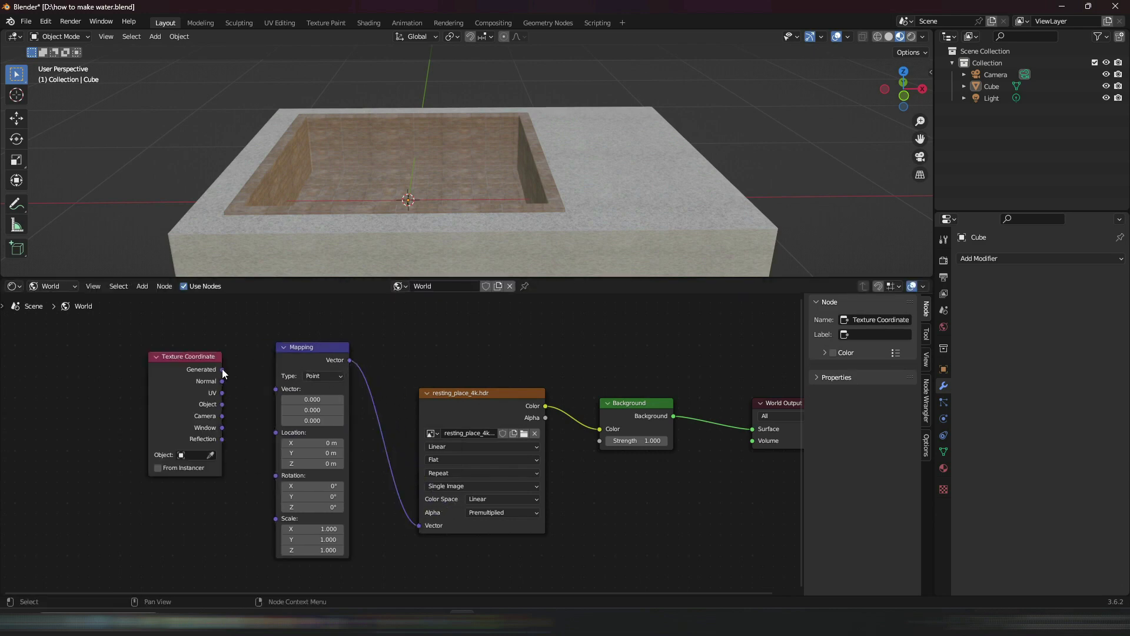
pyautogui.moveTo(221, 369); pyautogui.dragTo(269, 393)
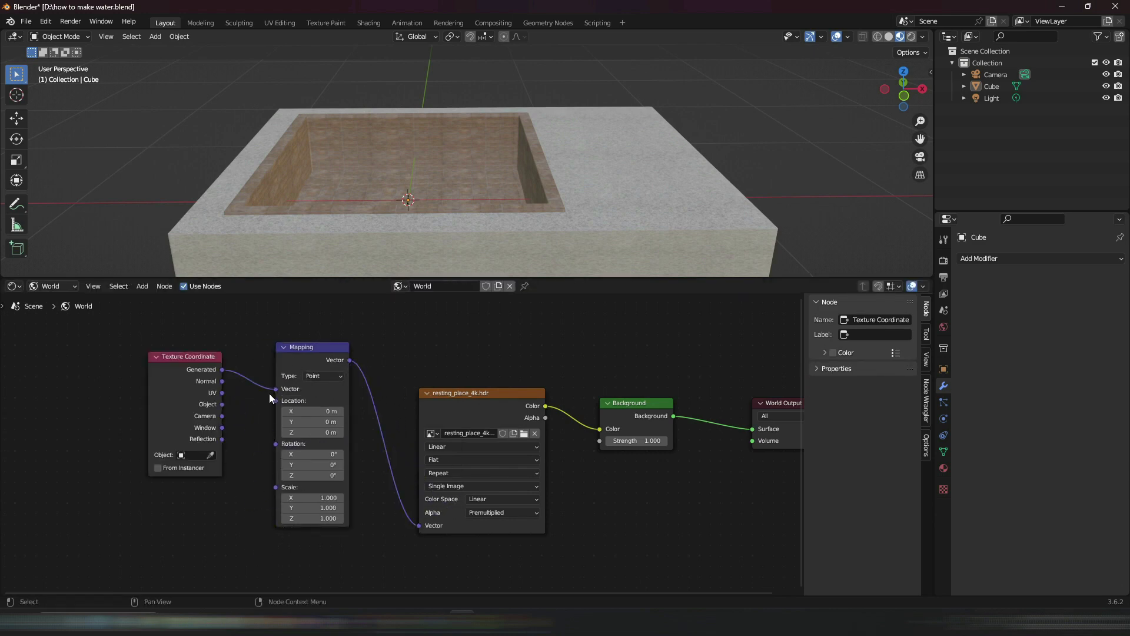
# Step: Switch the viewport to Rendered shading and enlarge it over the node editor to inspect the block under the HDR environment
pyautogui.click(911, 37)
pyautogui.scroll(-4, 664, 144)
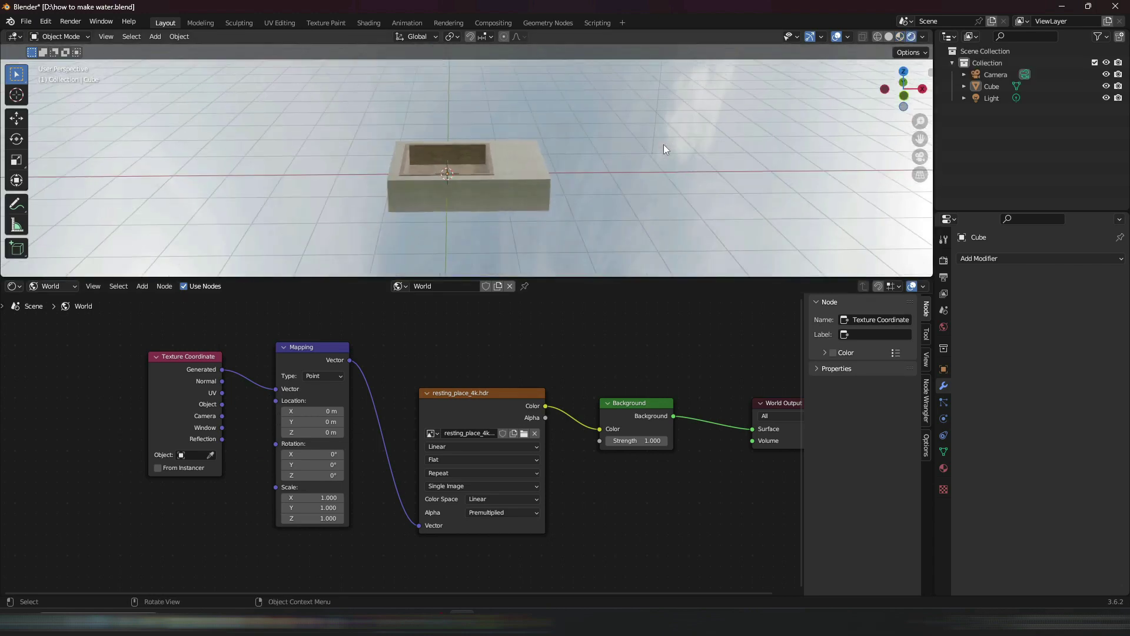
pyautogui.moveTo(663, 143)
pyautogui.mouseDown(button='middle')
pyautogui.moveTo(642, 231)
pyautogui.moveTo(709, 184)
pyautogui.mouseUp(button='middle')
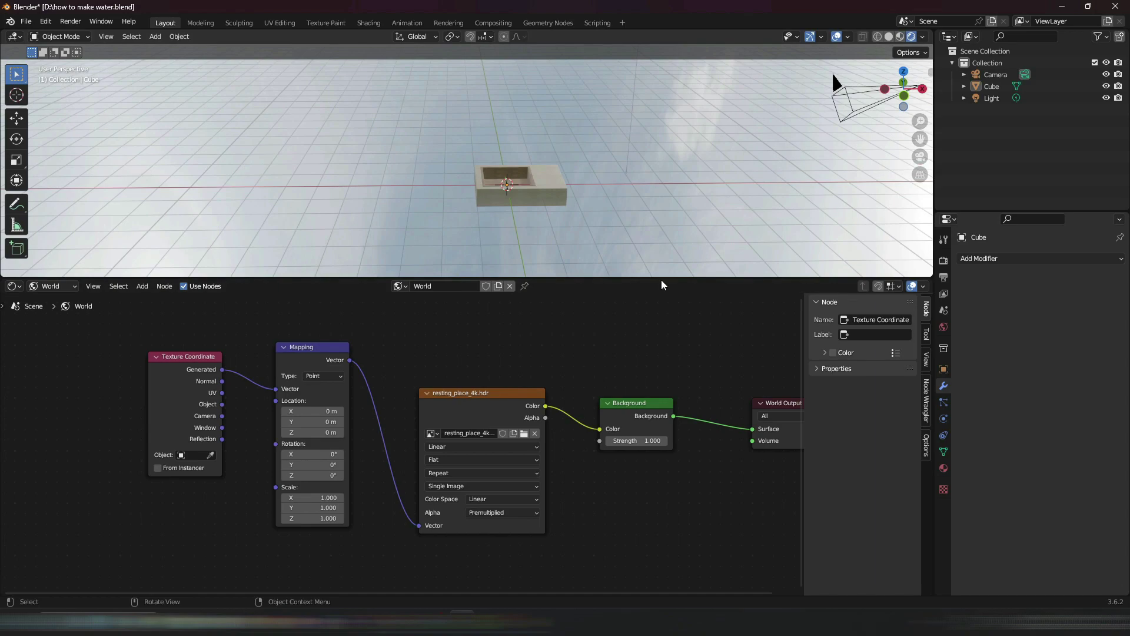
pyautogui.moveTo(662, 282); pyautogui.dragTo(654, 581)
pyautogui.moveTo(563, 266); pyautogui.dragTo(575, 328, button='middle')
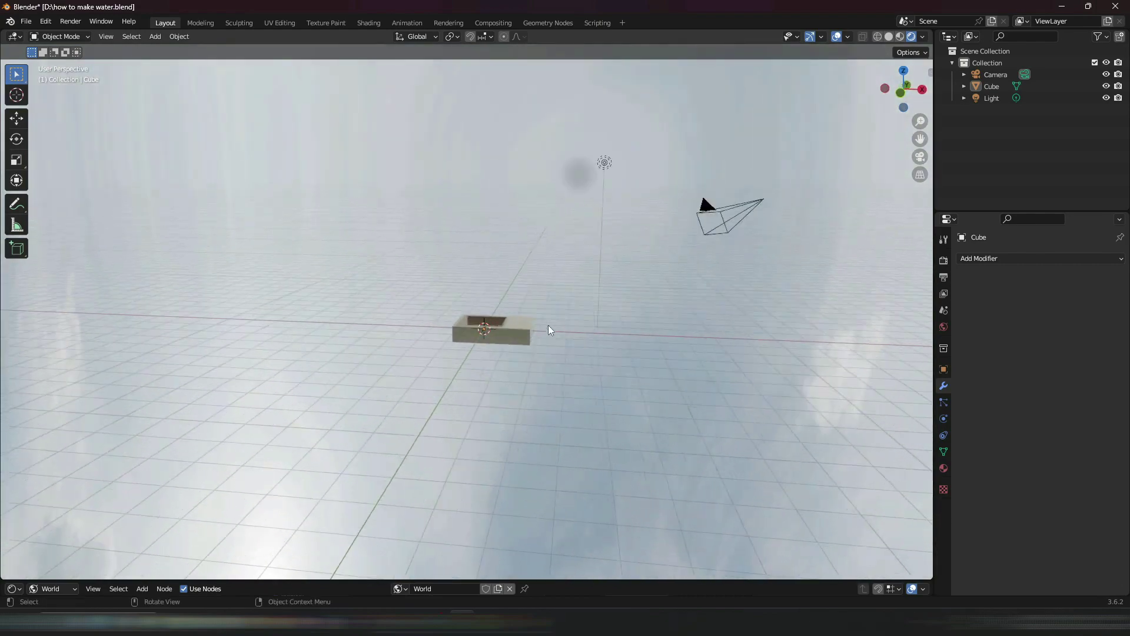
pyautogui.scroll(4, 568, 336)
pyautogui.scroll(3, 595, 327)
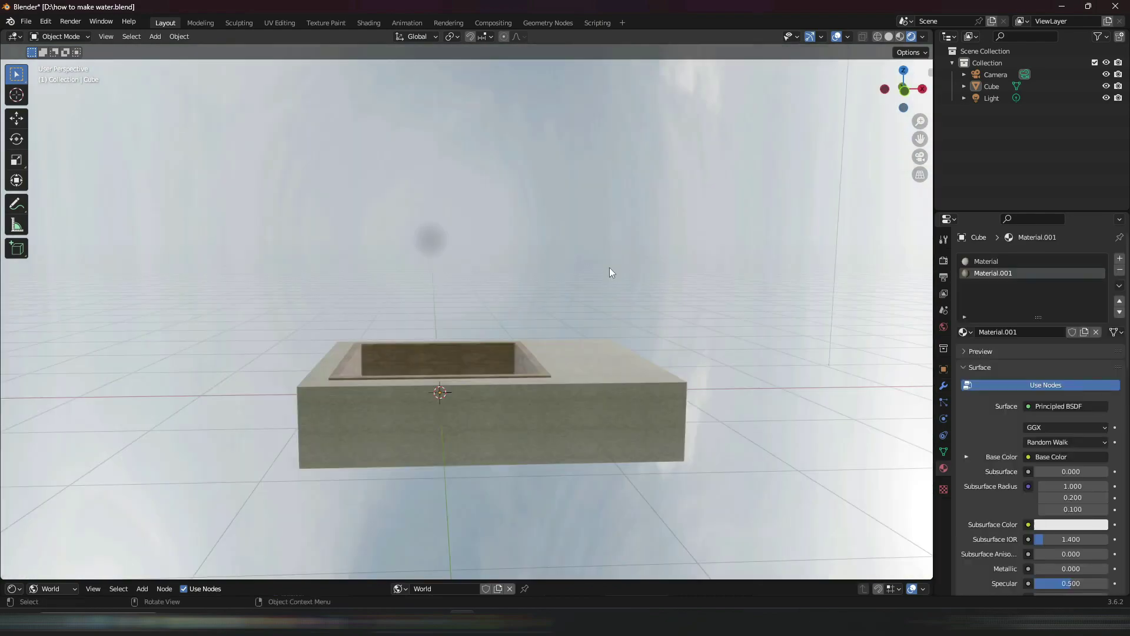
pyautogui.moveTo(676, 270); pyautogui.dragTo(364, 111, button='middle')
# Step: Enable the transparent film option in the render settings to hide the HDR background behind the block
pyautogui.click(943, 261)
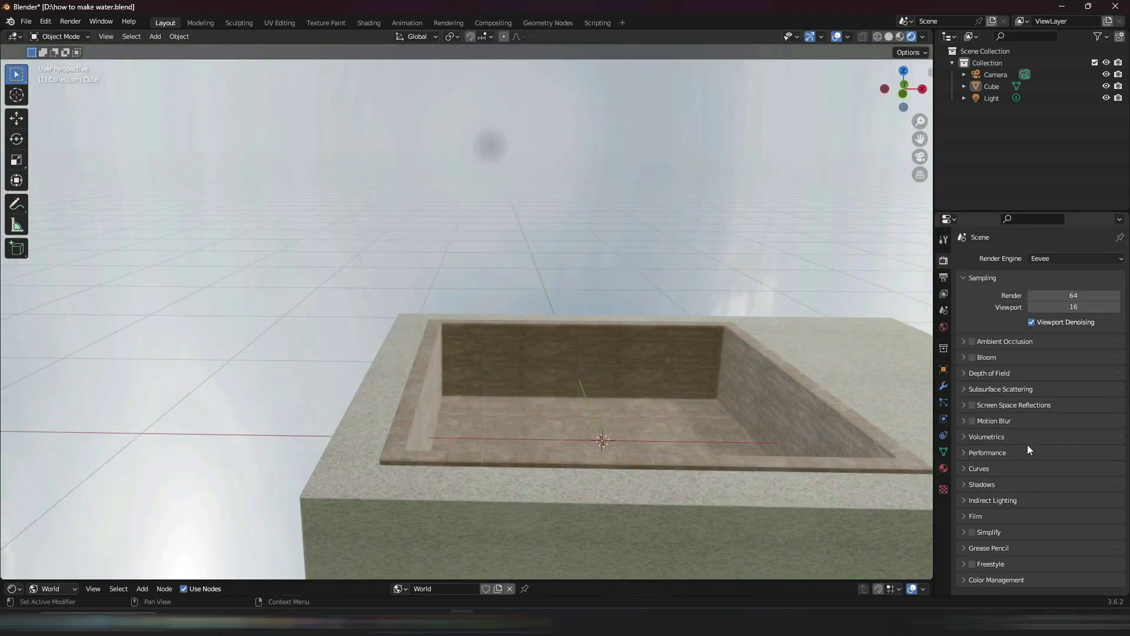
pyautogui.click(971, 515)
pyautogui.scroll(-2, 1031, 504)
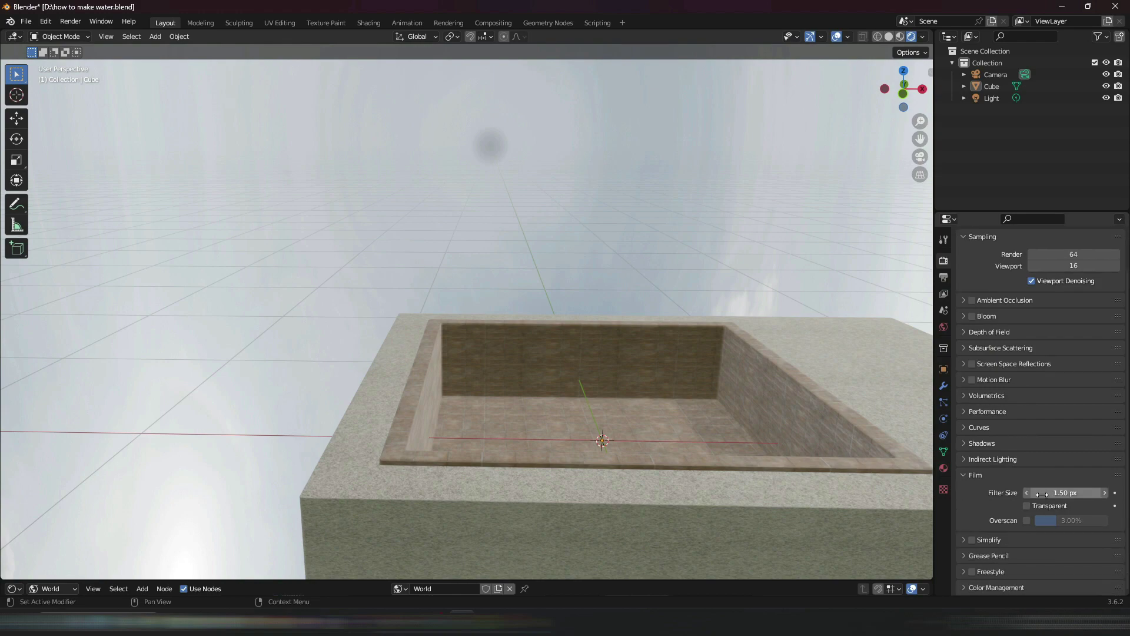
pyautogui.click(1026, 505)
pyautogui.moveTo(606, 200); pyautogui.dragTo(695, 264, button='middle')
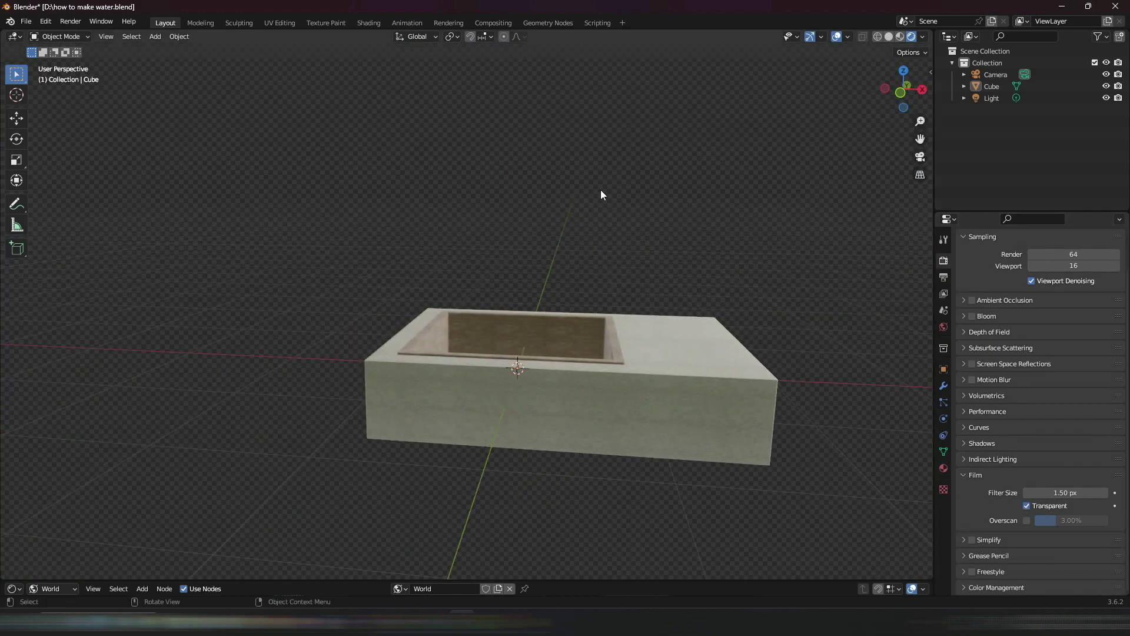
pyautogui.scroll(3, 561, 193)
pyautogui.moveTo(600, 189); pyautogui.dragTo(650, 194, button='middle')
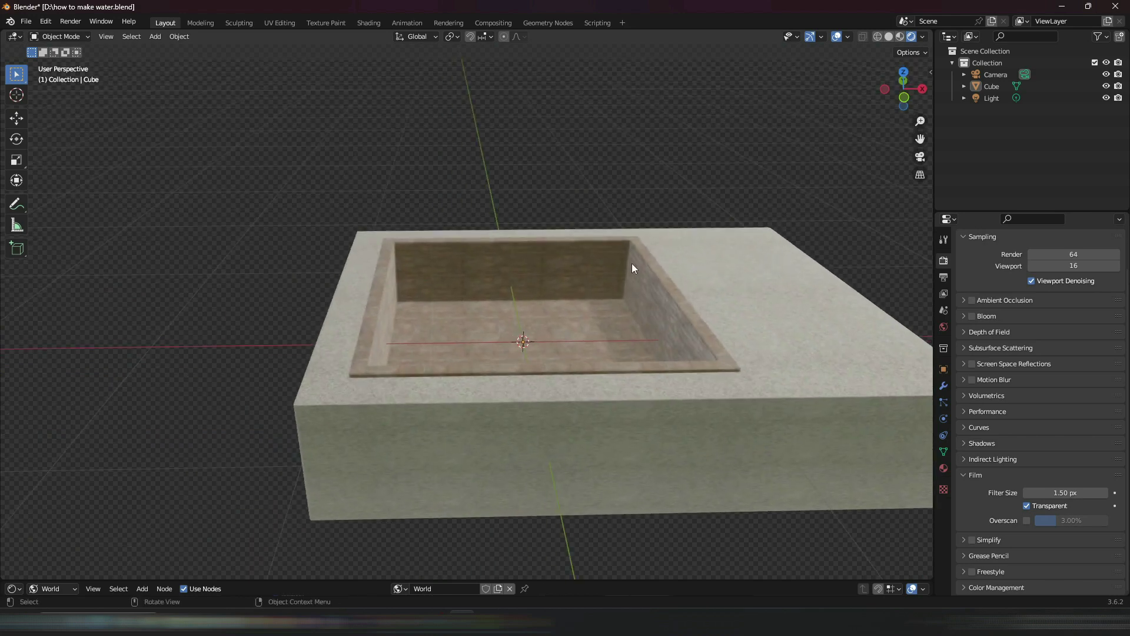
pyautogui.moveTo(812, 213); pyautogui.dragTo(807, 208, button='middle')
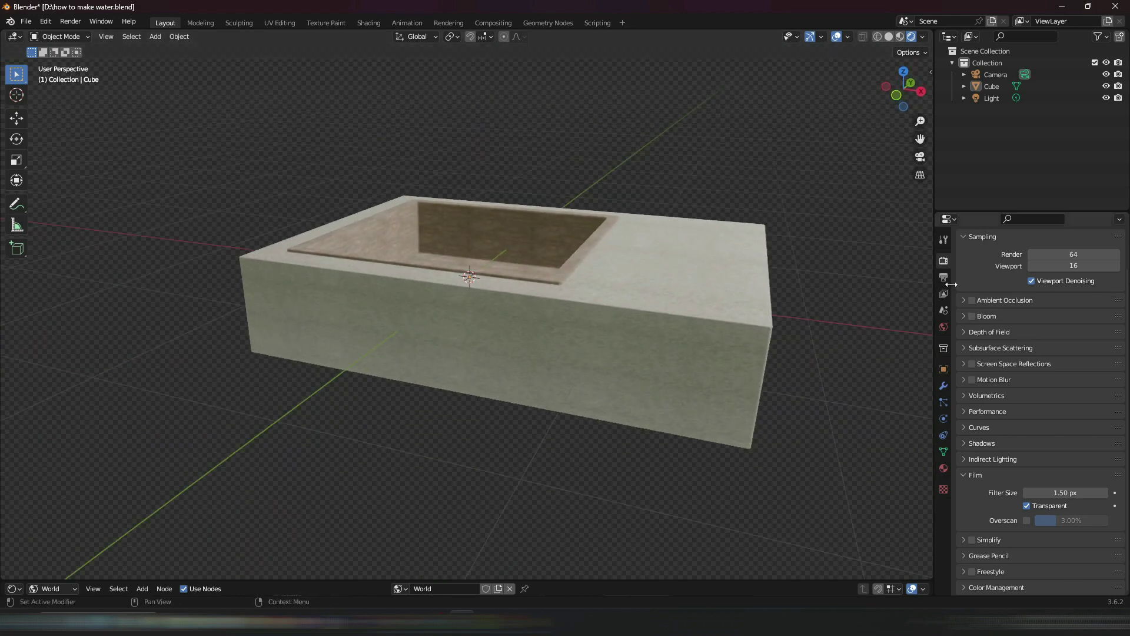
# Step: Change the render engine to Cycles
pyautogui.scroll(3, 1096, 276)
pyautogui.click(1057, 256)
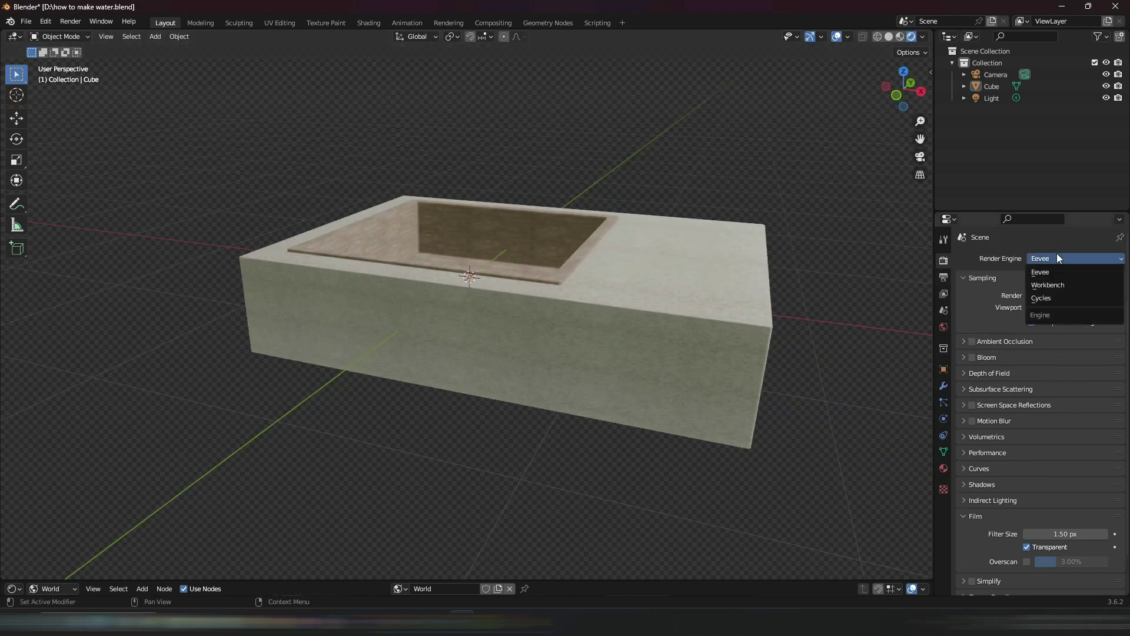
pyautogui.click(1052, 296)
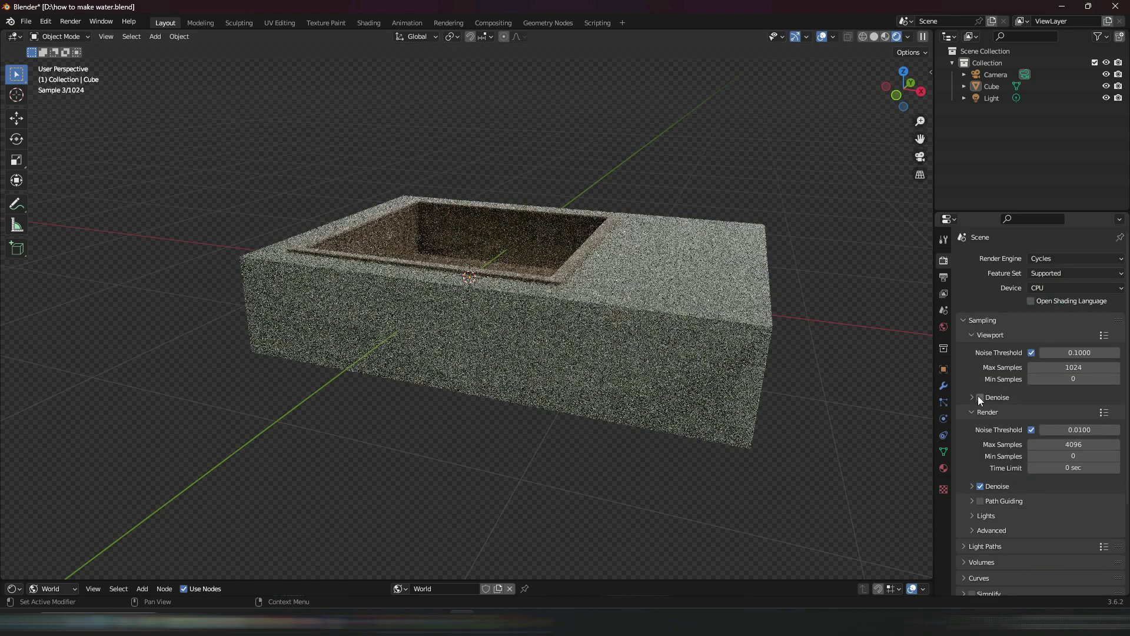
# Step: Enable viewport denoising, inspect the recess closely in the Cycles preview, and return the viewport to Material Preview shading
pyautogui.click(980, 398)
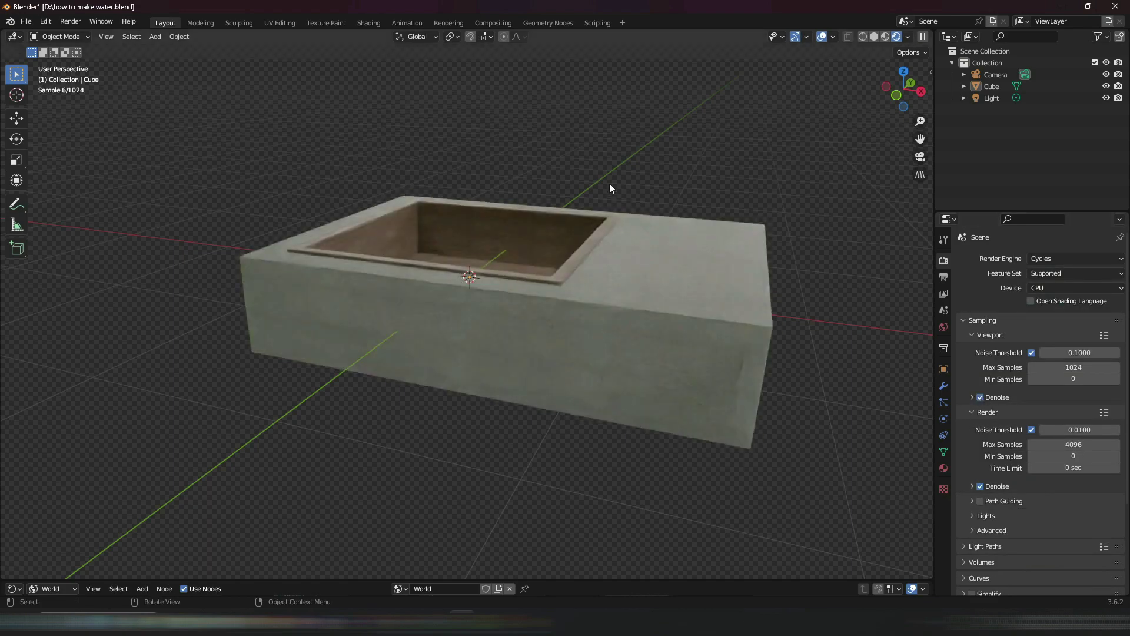
pyautogui.scroll(6, 608, 184)
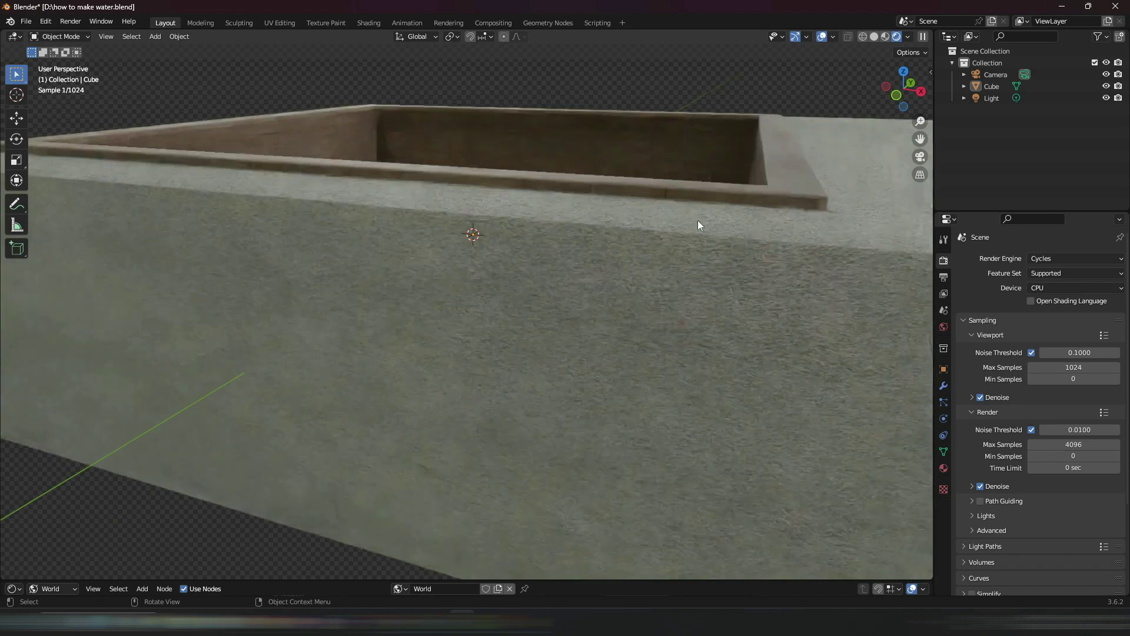
pyautogui.scroll(3, 588, 277)
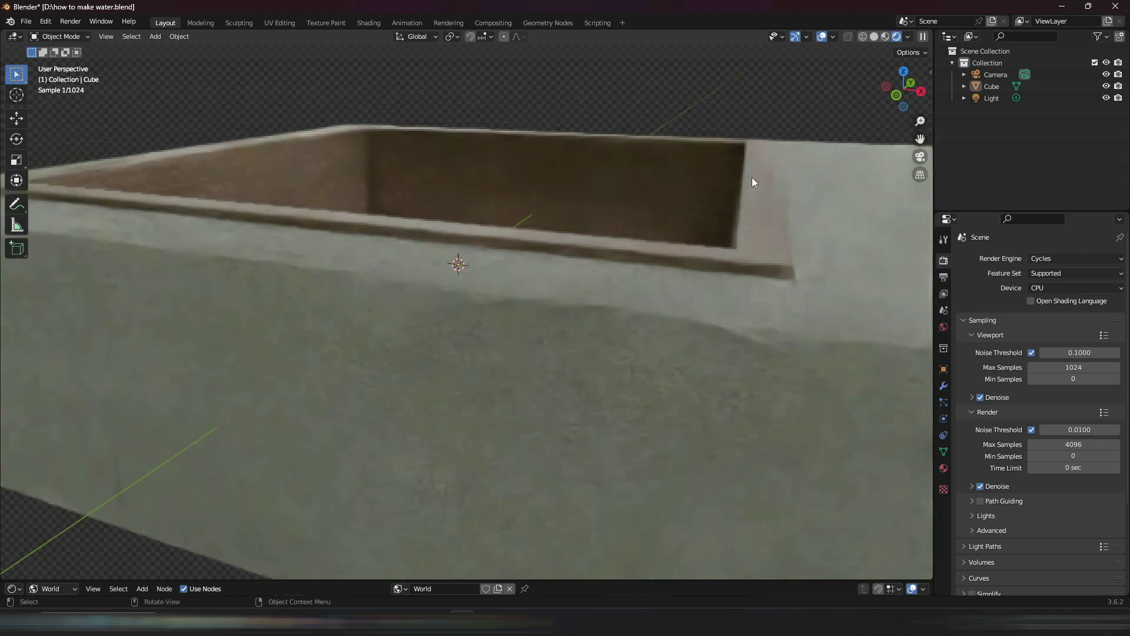
pyautogui.click(885, 37)
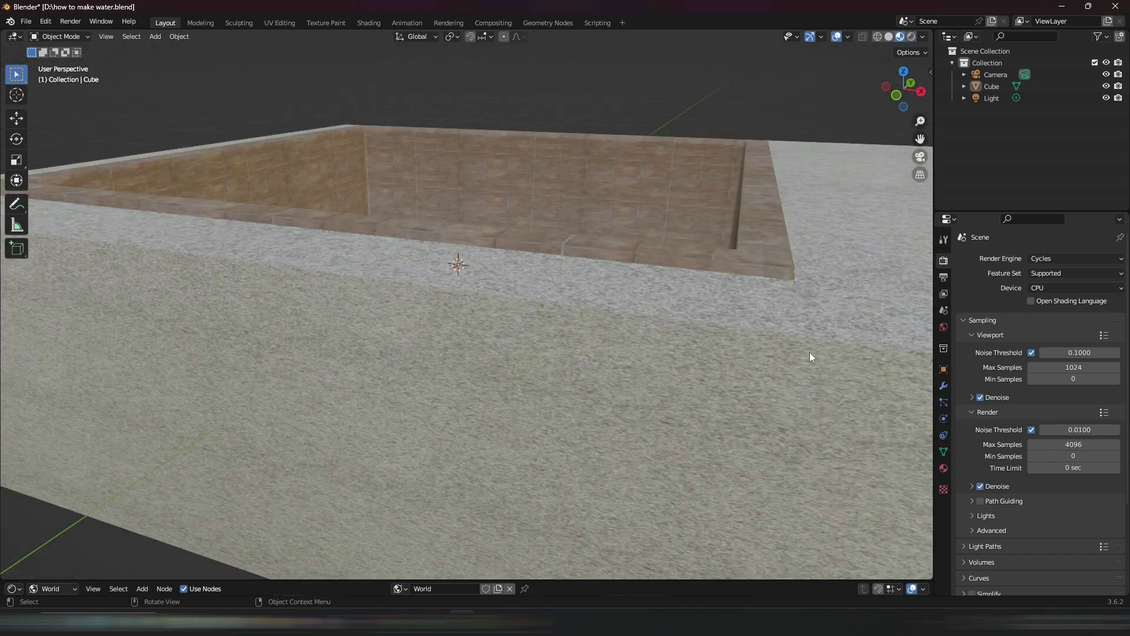
# Step: Add a Sun light to the scene and move it high above the block
pyautogui.scroll(-9, 474, 235)
pyautogui.moveTo(450, 193); pyautogui.dragTo(485, 185, button='middle')
pyautogui.scroll(4, 530, 206)
pyautogui.keyDown('shift'); pyautogui.moveTo(613, 215); pyautogui.dragTo(564, 344, button='middle'); pyautogui.keyUp('shift')
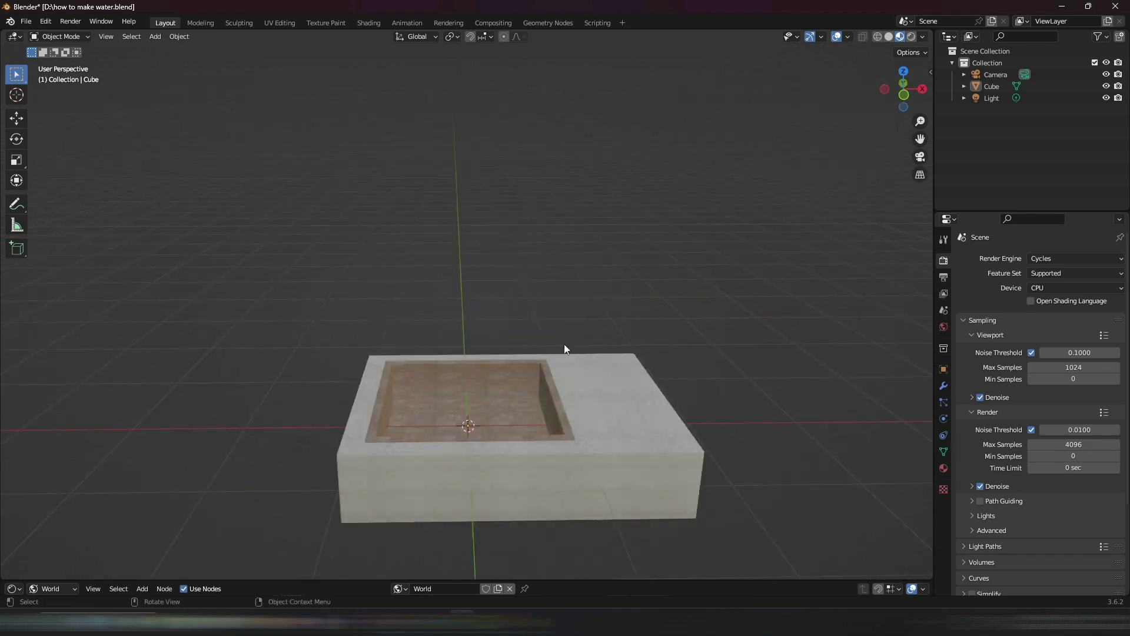
pyautogui.hotkey('shift', 'a')
pyautogui.moveTo(419, 456)
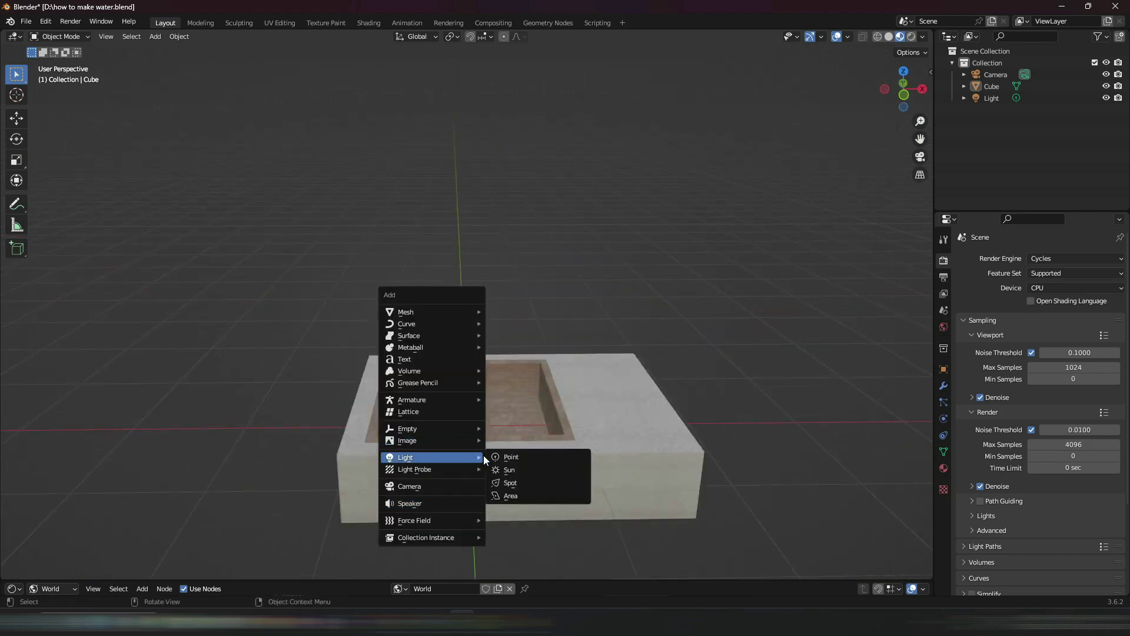
pyautogui.click(531, 468)
pyautogui.scroll(-4, 531, 465)
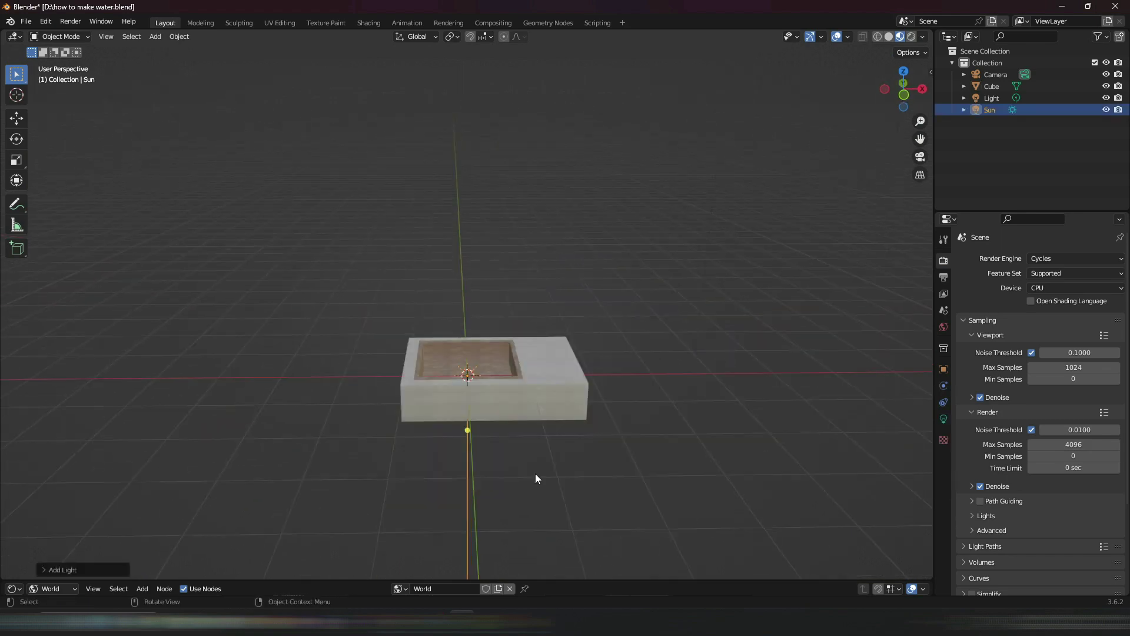
pyautogui.press('g')
pyautogui.click(645, 168)
# Step: Rotate the Sun so its beam slants down toward the pool recess and adjust its position above the block
pyautogui.press('r')
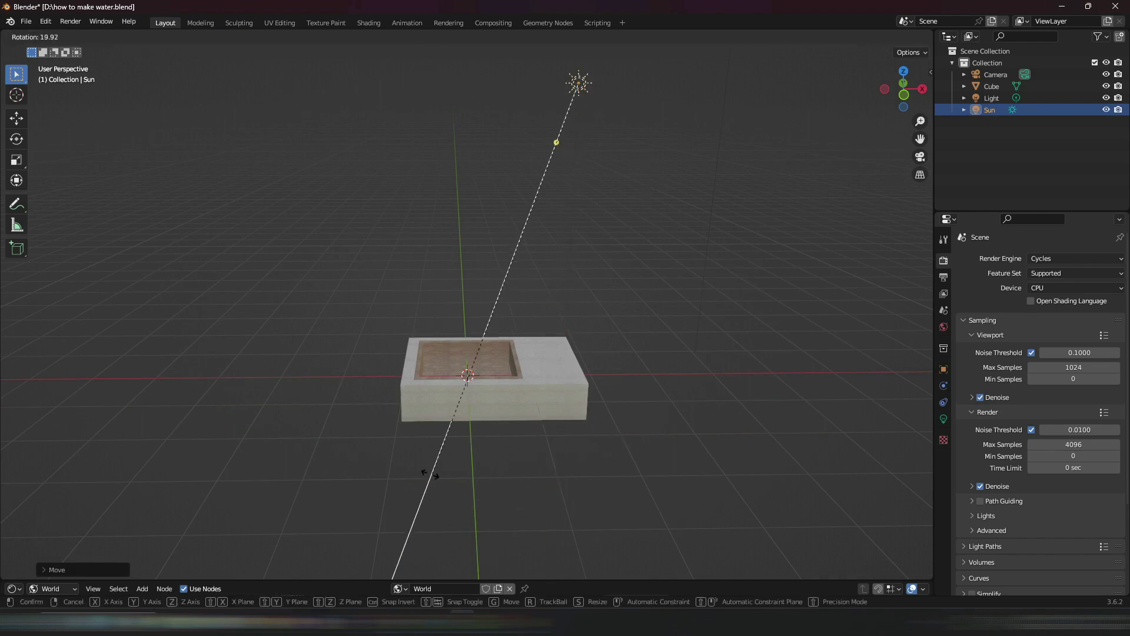
pyautogui.click(442, 465)
pyautogui.moveTo(753, 345); pyautogui.dragTo(647, 339, button='middle')
pyautogui.press('r')
pyautogui.click(583, 345)
pyautogui.moveTo(500, 384); pyautogui.dragTo(454, 417, button='middle')
pyautogui.press('g')
pyautogui.click(545, 376)
# Step: Tint the Sun light's color to a warm off-white and check its effect on the block in Rendered shading
pyautogui.click(944, 418)
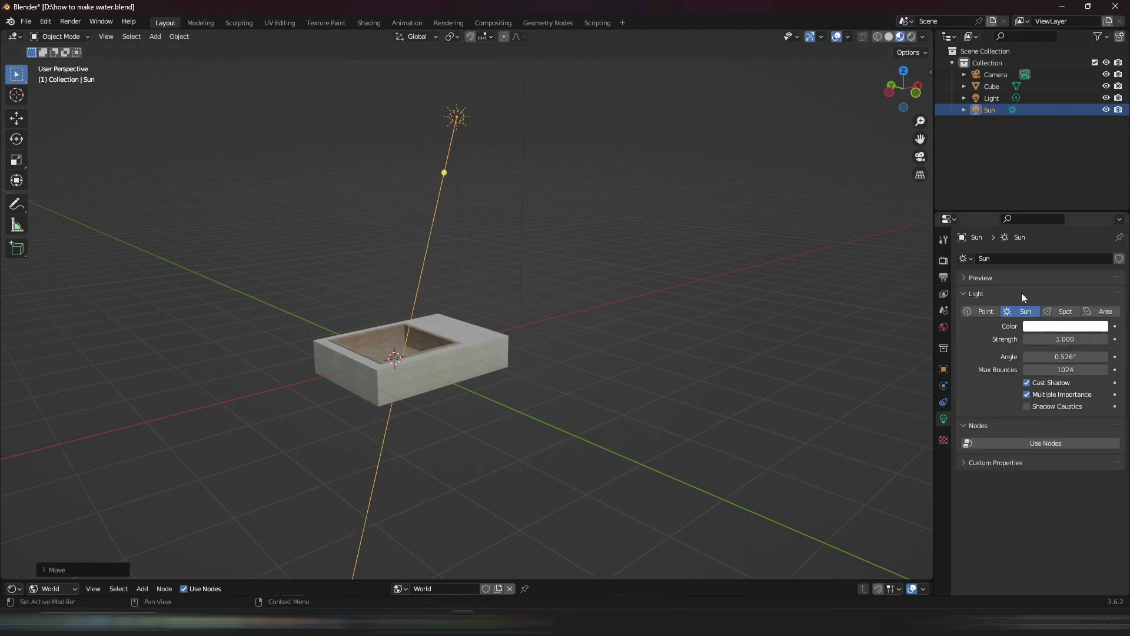
pyautogui.click(1045, 328)
pyautogui.moveTo(1047, 213); pyautogui.dragTo(1045, 212)
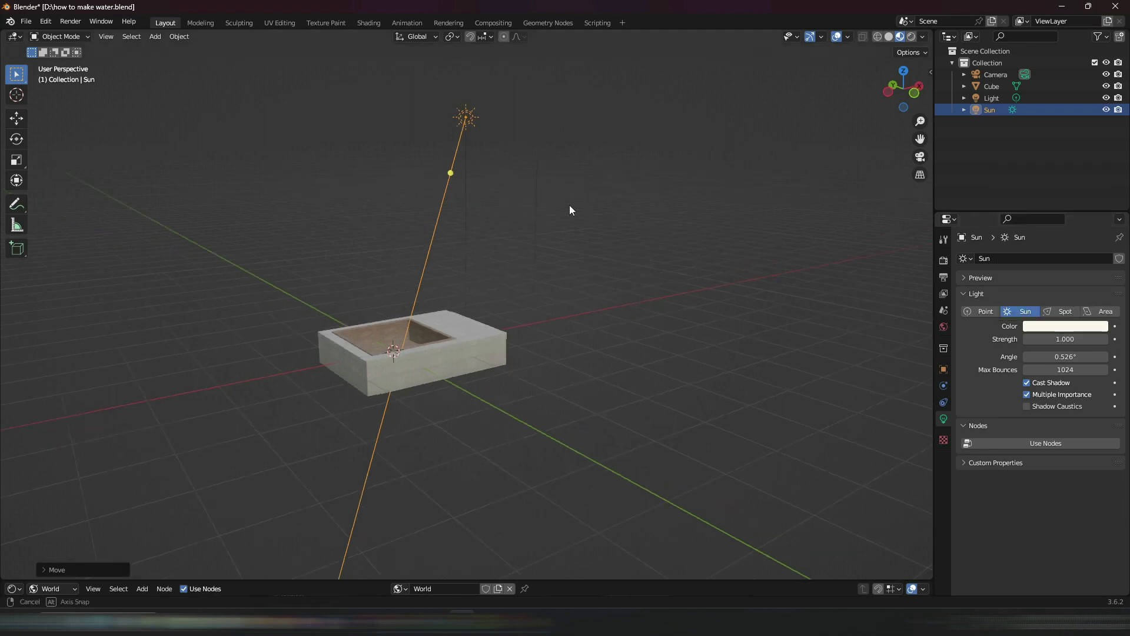
pyautogui.scroll(5, 506, 226)
pyautogui.moveTo(570, 206); pyautogui.dragTo(796, 256, button='middle')
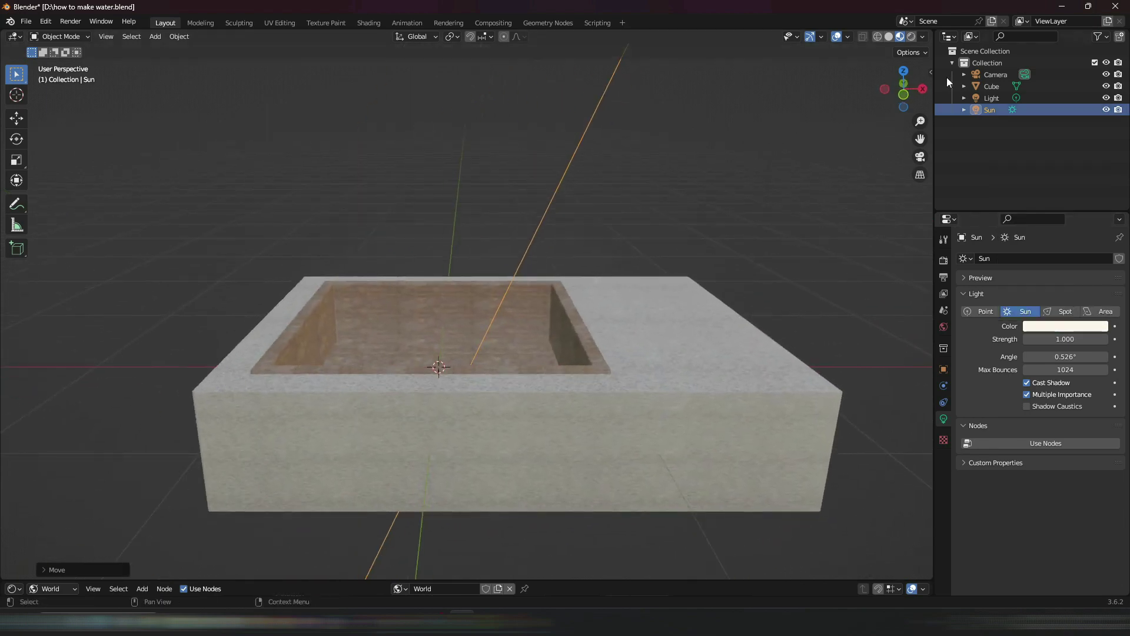
pyautogui.click(911, 37)
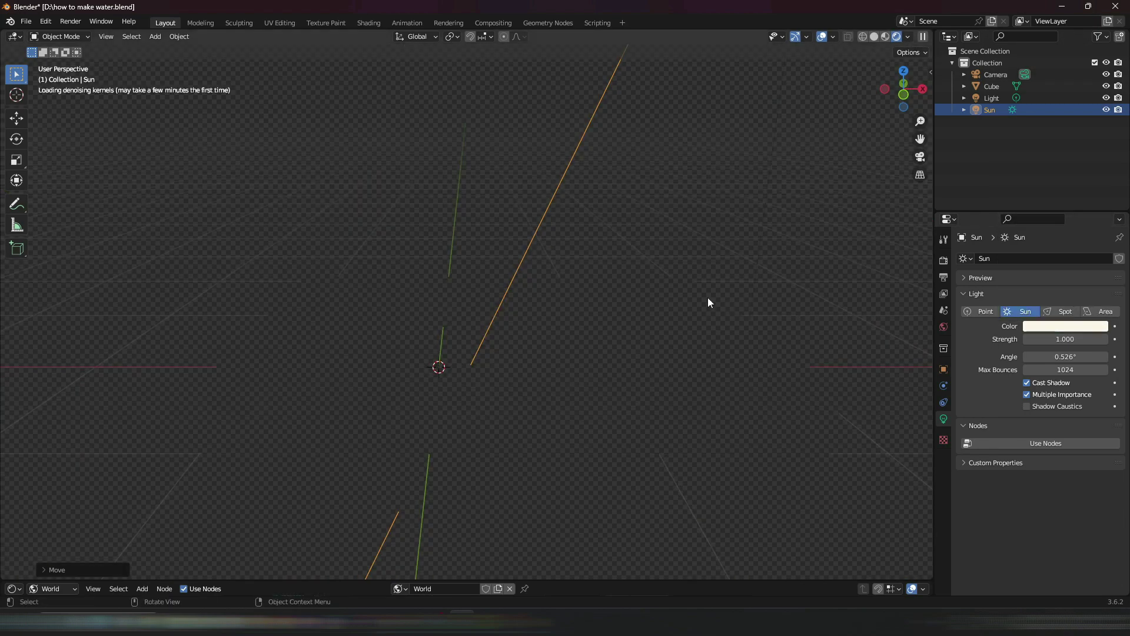
pyautogui.click(1058, 328)
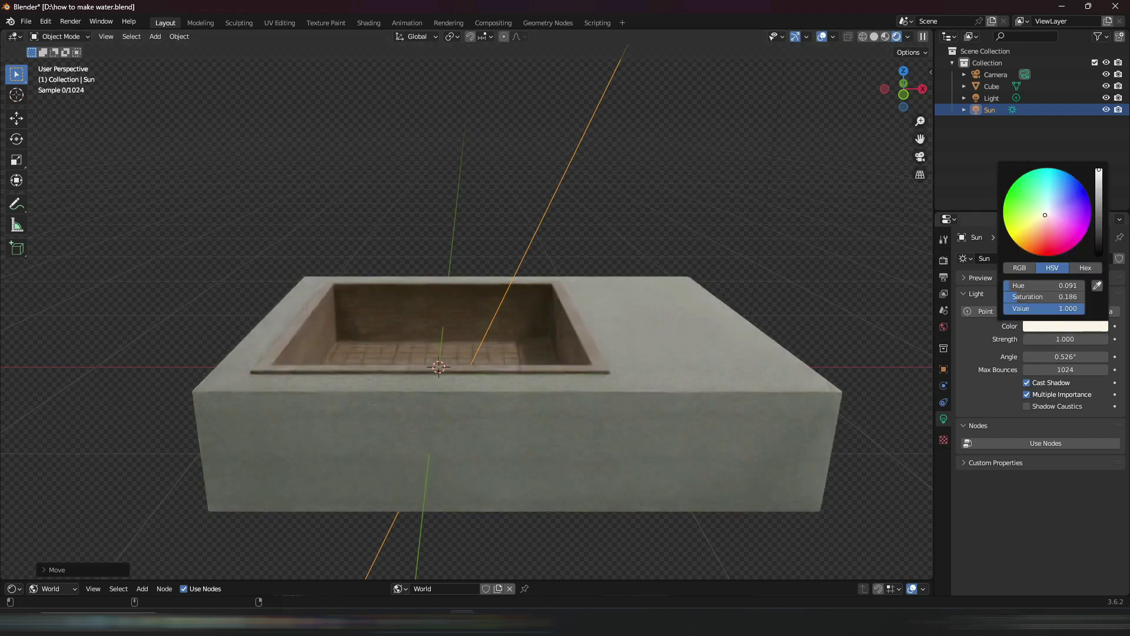
pyautogui.click(1045, 215)
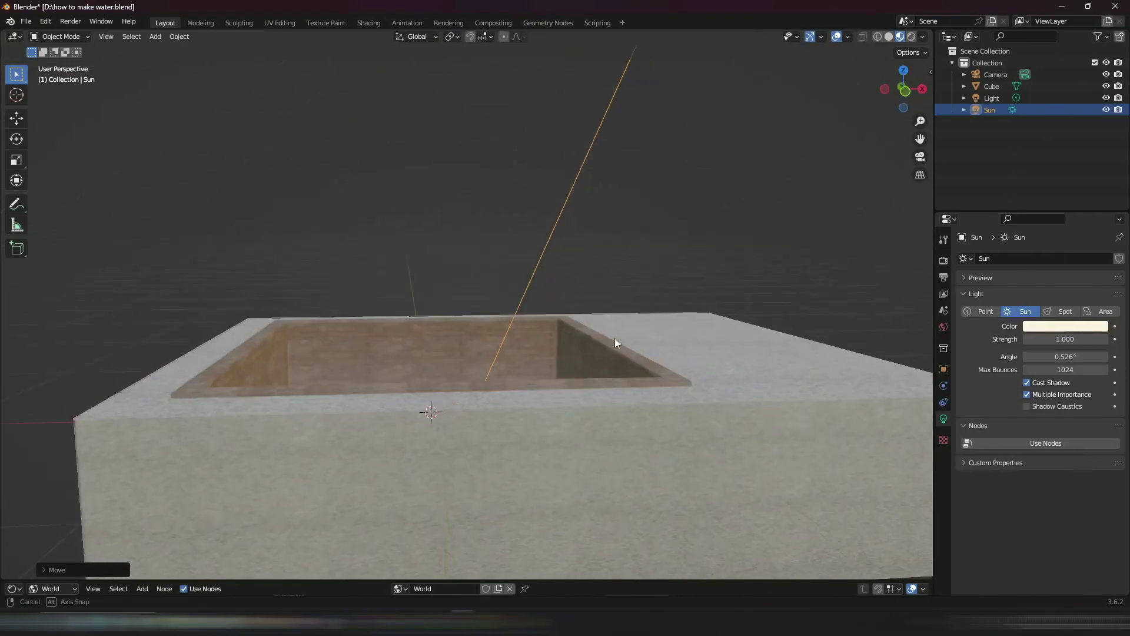
pyautogui.moveTo(615, 341); pyautogui.dragTo(687, 333, button='middle')
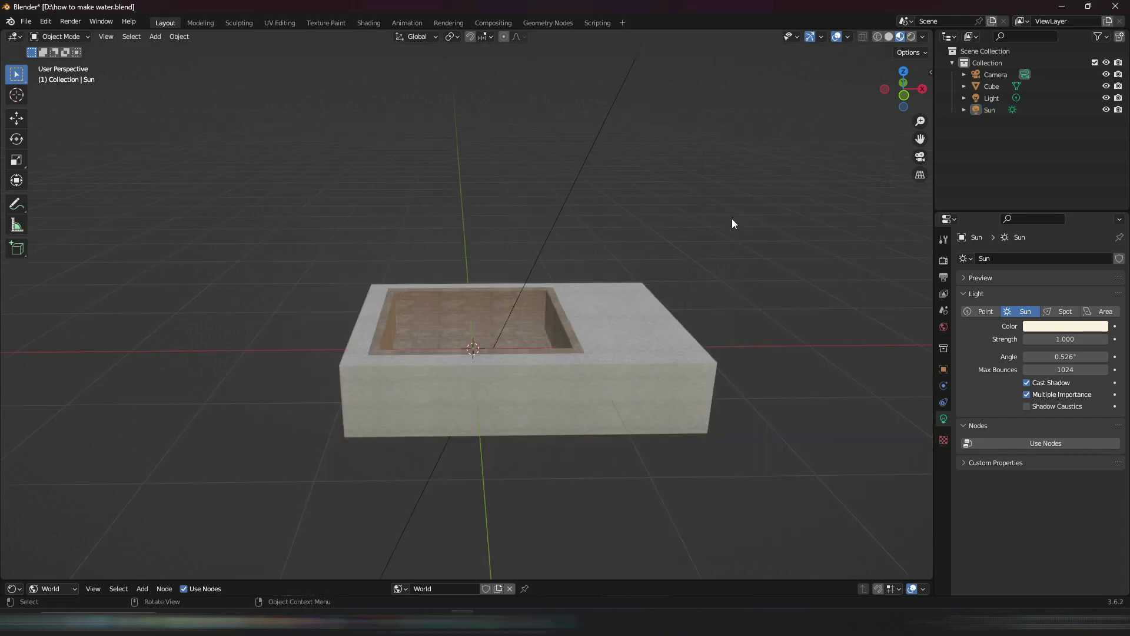
# Step: Add a plane and raise it about 0.28 m along Z to the top of the pool recess
pyautogui.scroll(3, 732, 218)
pyautogui.moveTo(757, 224); pyautogui.dragTo(740, 232, button='middle')
pyautogui.scroll(-1, 739, 232)
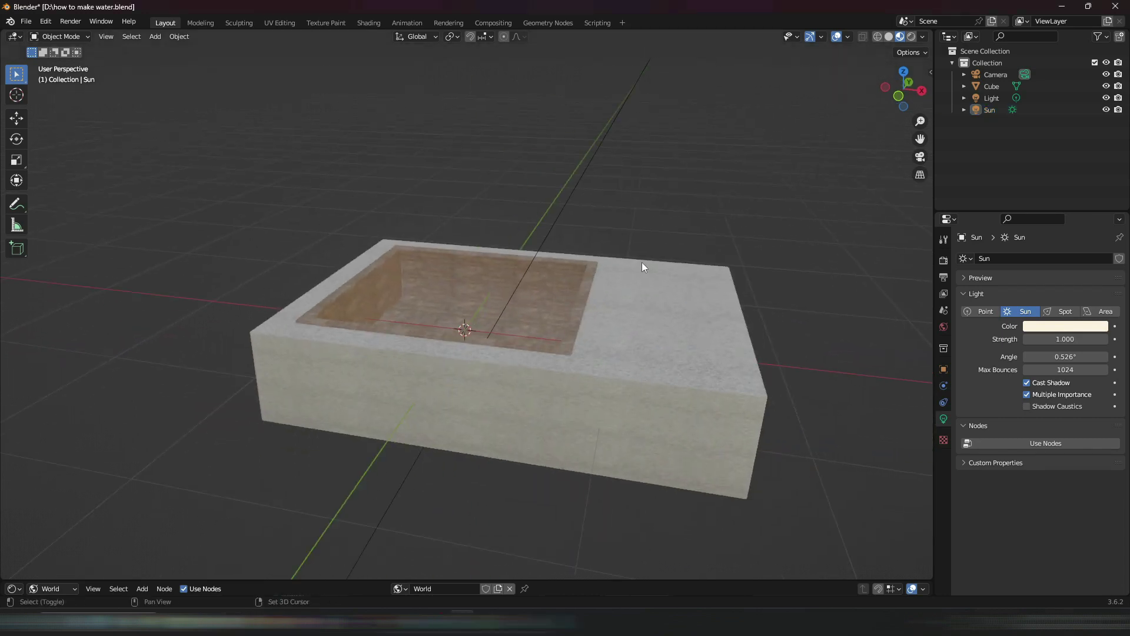
pyautogui.hotkey('shift', 'a')
pyautogui.moveTo(594, 114)
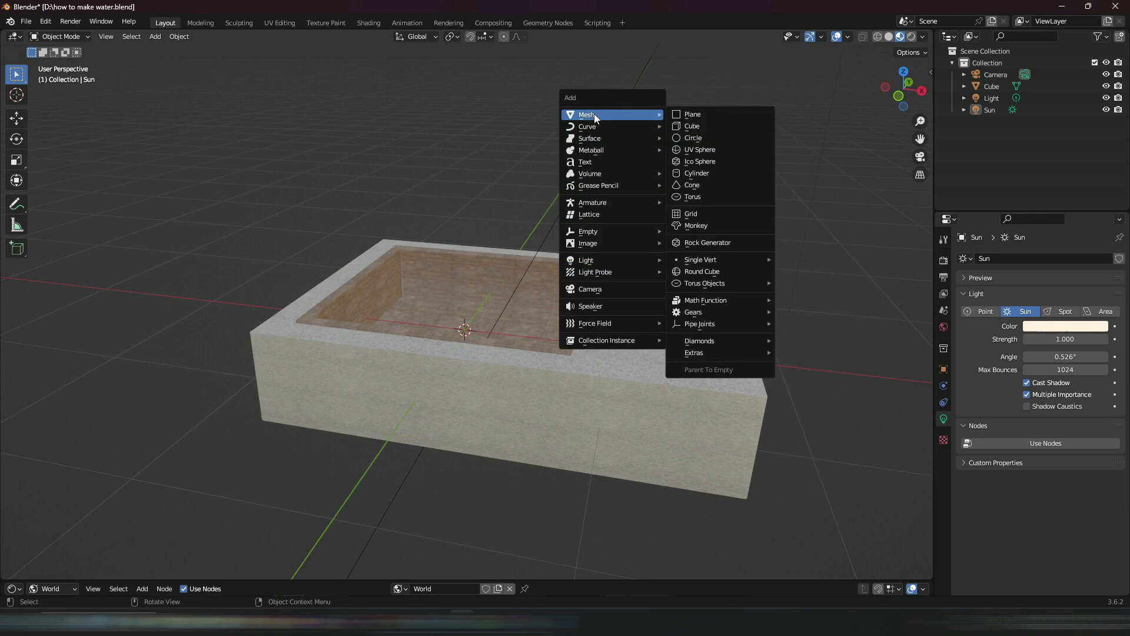
pyautogui.click(725, 114)
pyautogui.press('g')
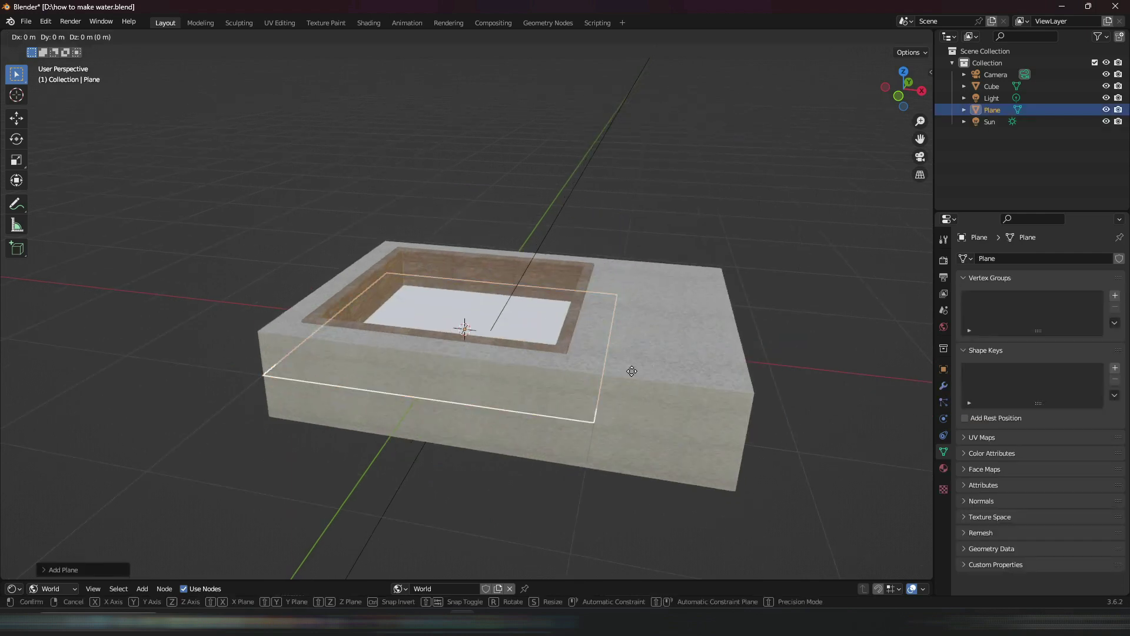
pyautogui.press('z')
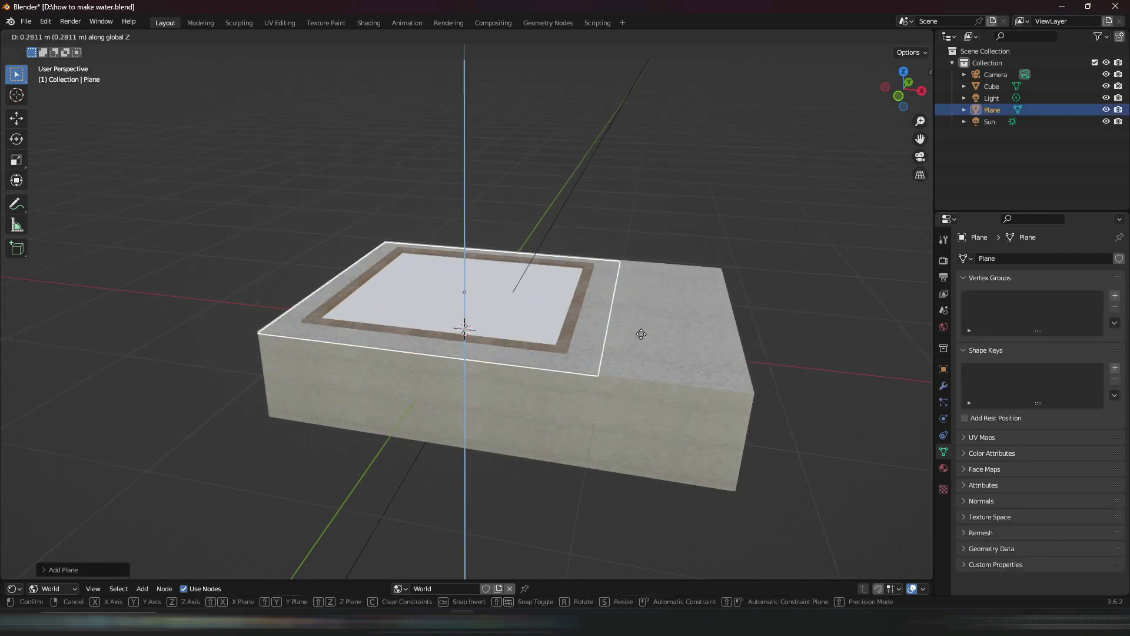
pyautogui.click(641, 334)
# Step: Scale the plane down along X and then further until its edges fit within the tiled rim of the pool
pyautogui.press('s')
pyautogui.press('x')
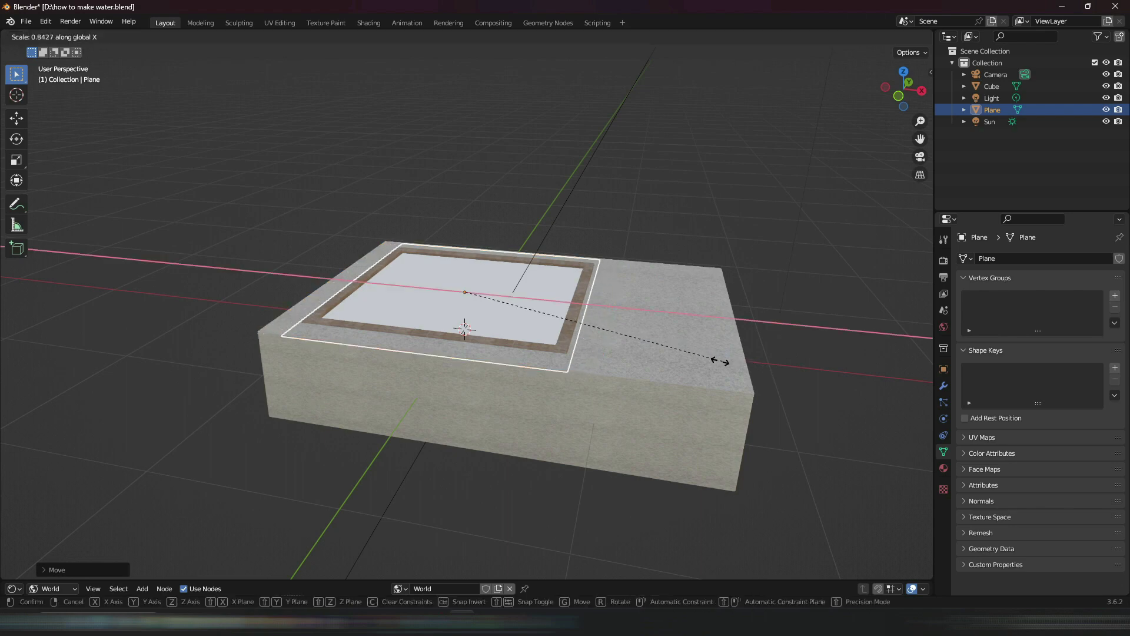
pyautogui.click(694, 360)
pyautogui.press('s')
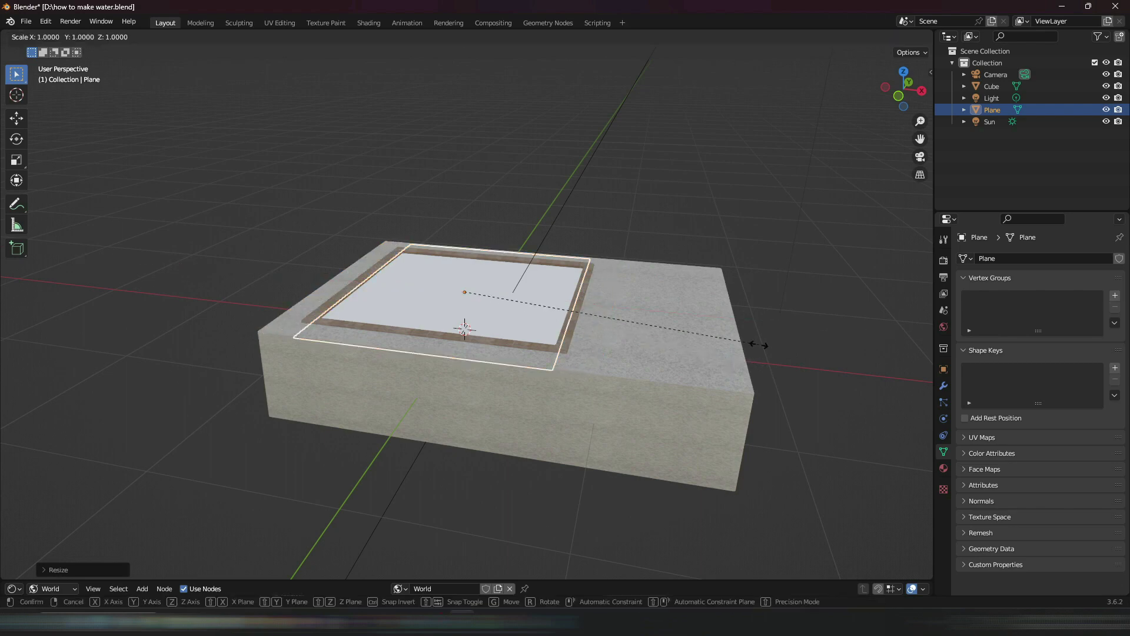
pyautogui.click(714, 336)
pyautogui.moveTo(714, 336); pyautogui.dragTo(653, 334, button='middle')
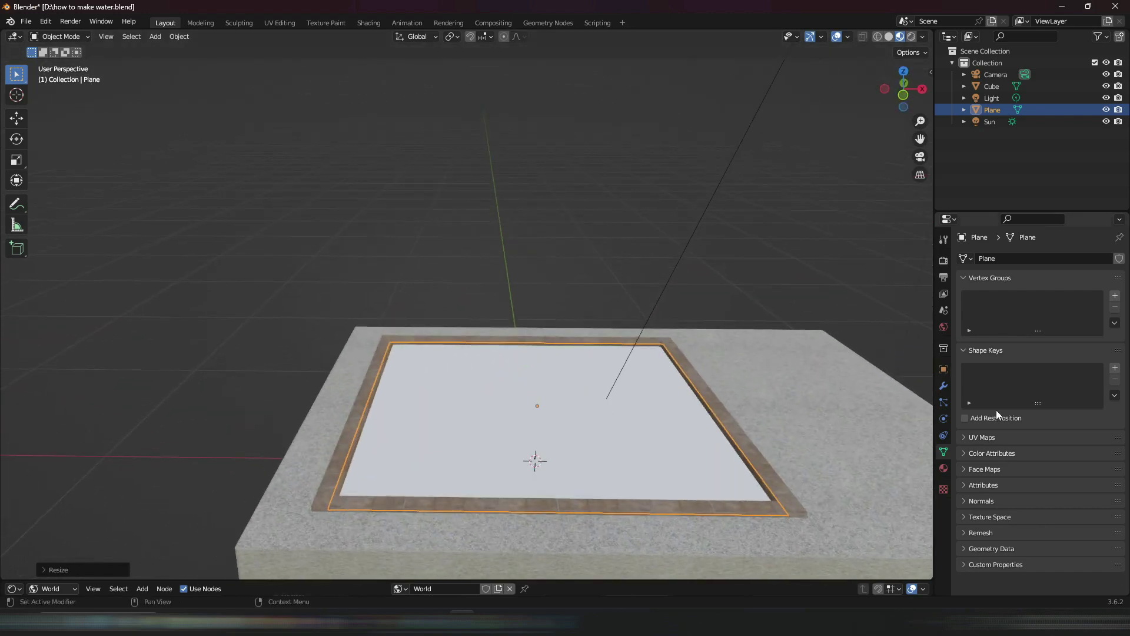
# Step: Add an Ocean modifier to the plane and view the whole generated surface
pyautogui.click(943, 388)
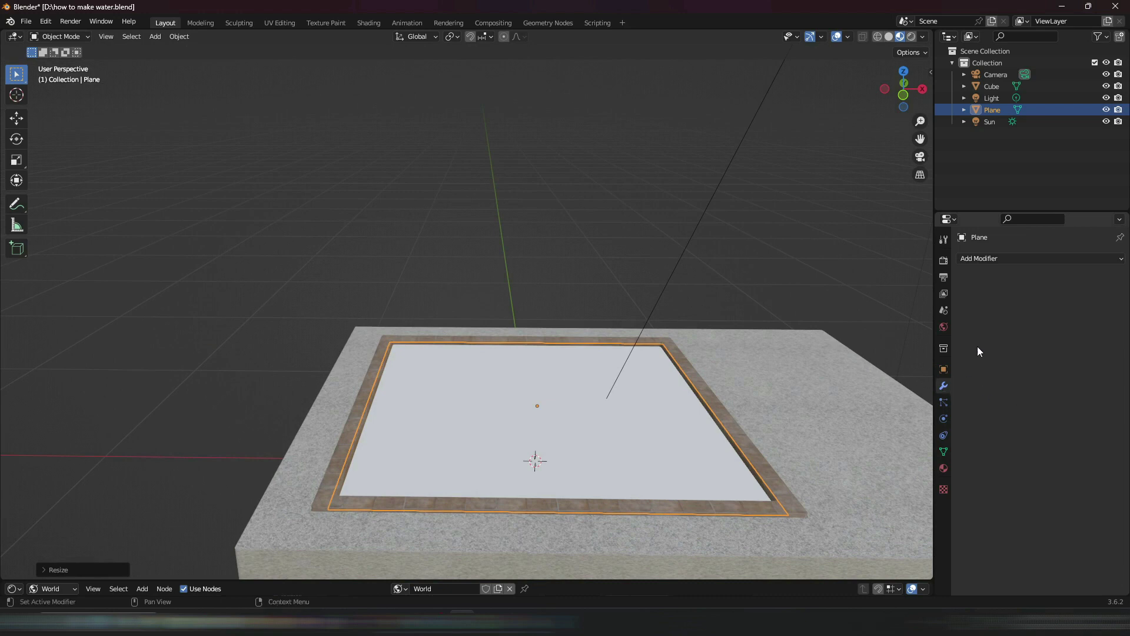
pyautogui.click(983, 260)
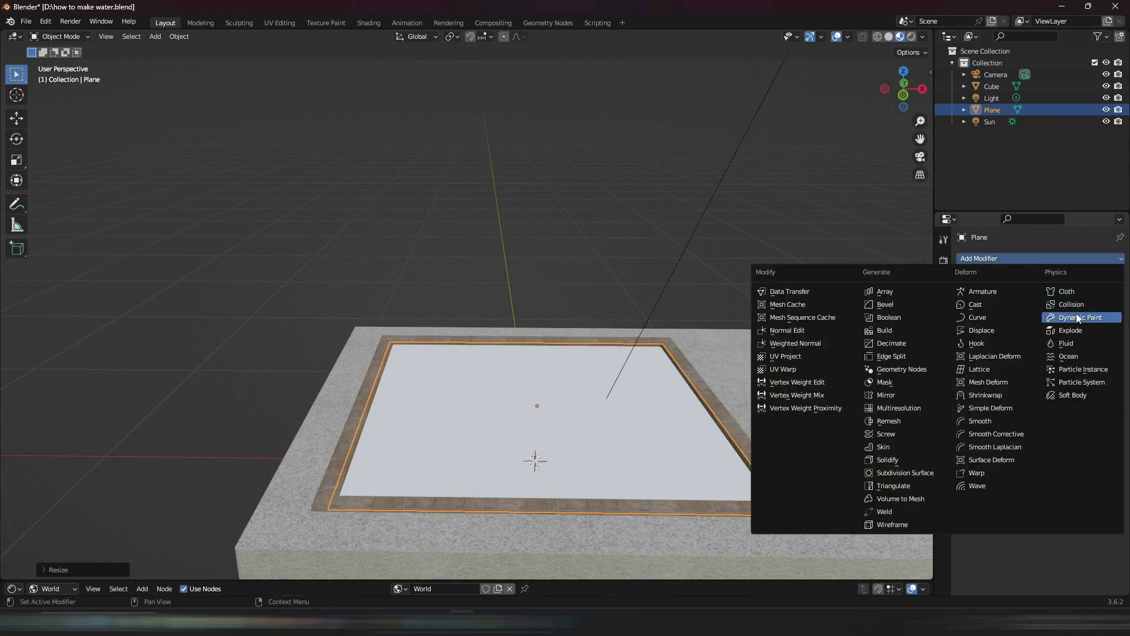
pyautogui.click(1068, 356)
pyautogui.scroll(-6, 568, 361)
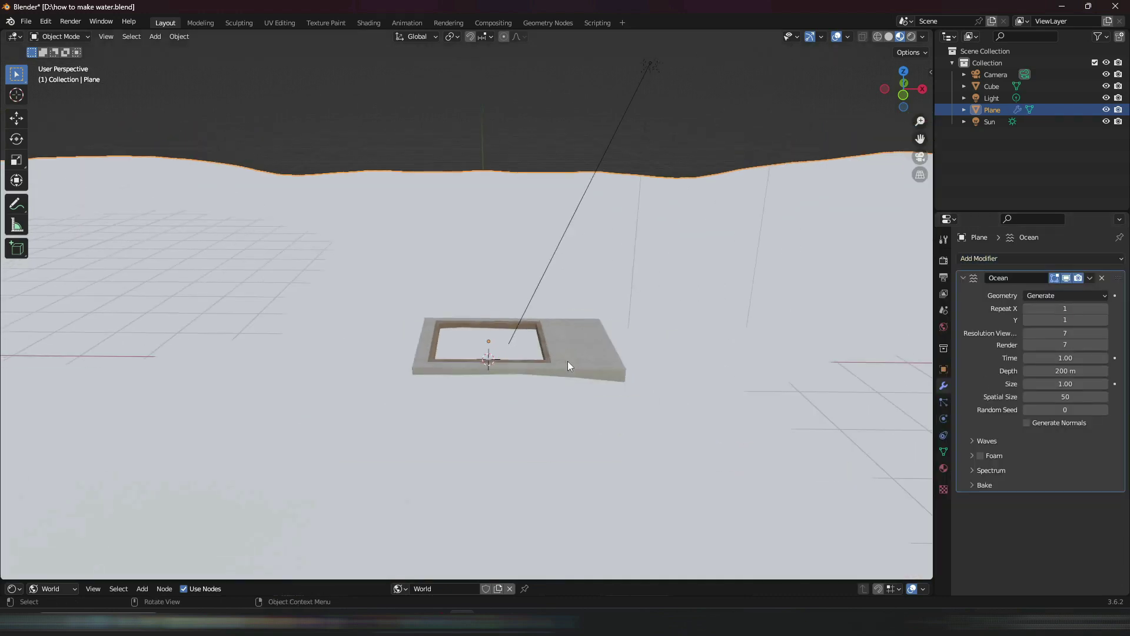
pyautogui.scroll(4, 602, 297)
pyautogui.scroll(-1, 845, 348)
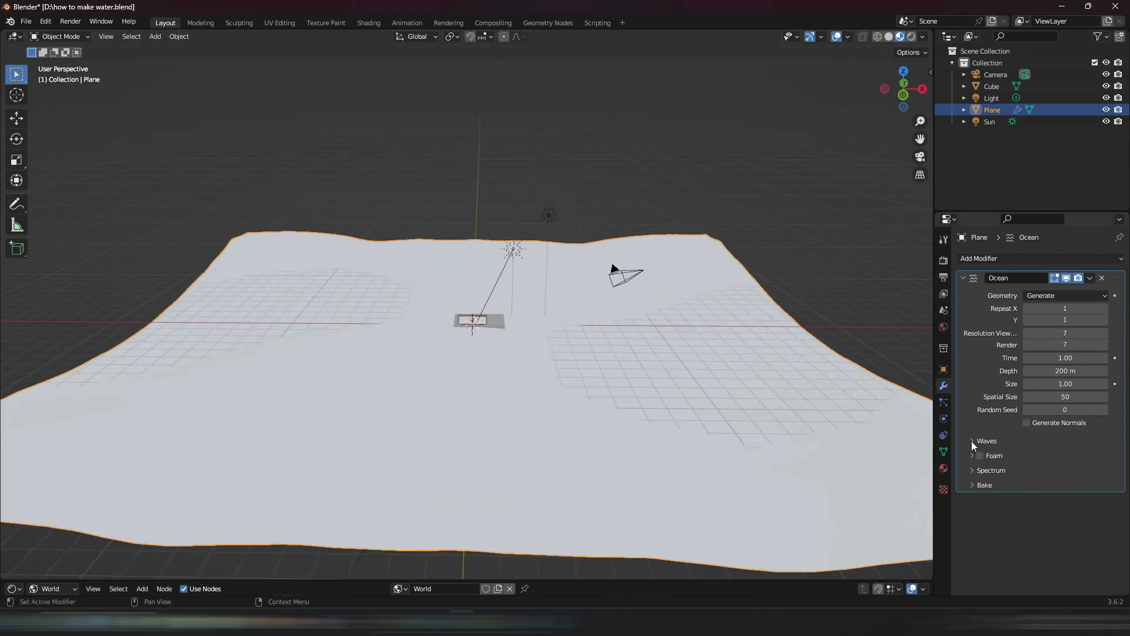
# Step: Set the Ocean modifier's spectrum to Shallow Water
pyautogui.click(979, 470)
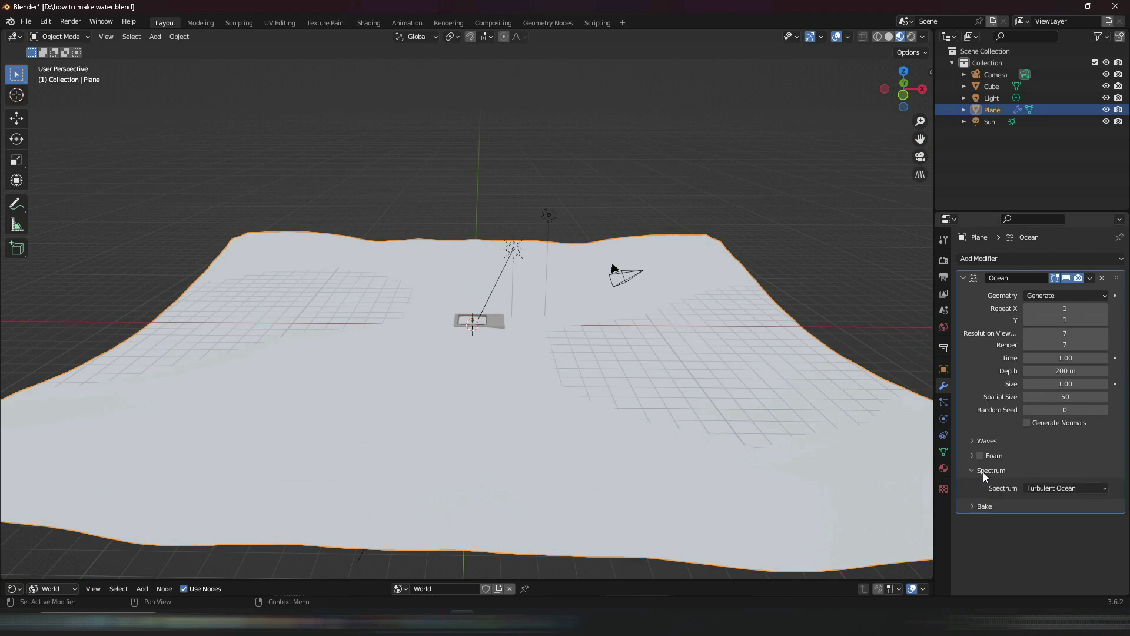
pyautogui.click(1056, 489)
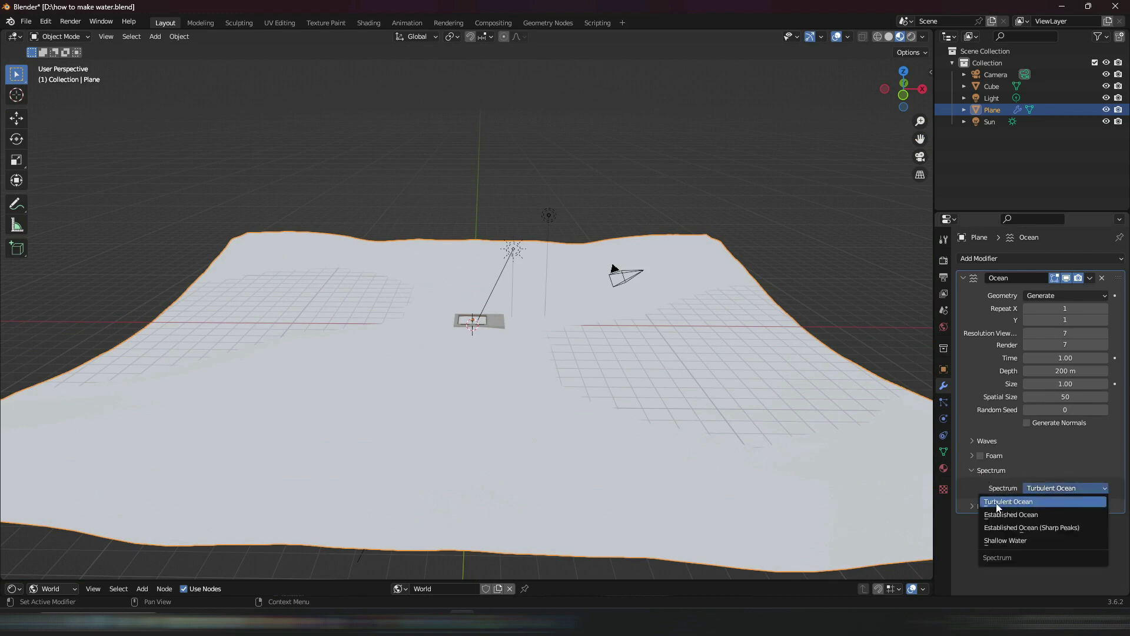
pyautogui.click(1029, 540)
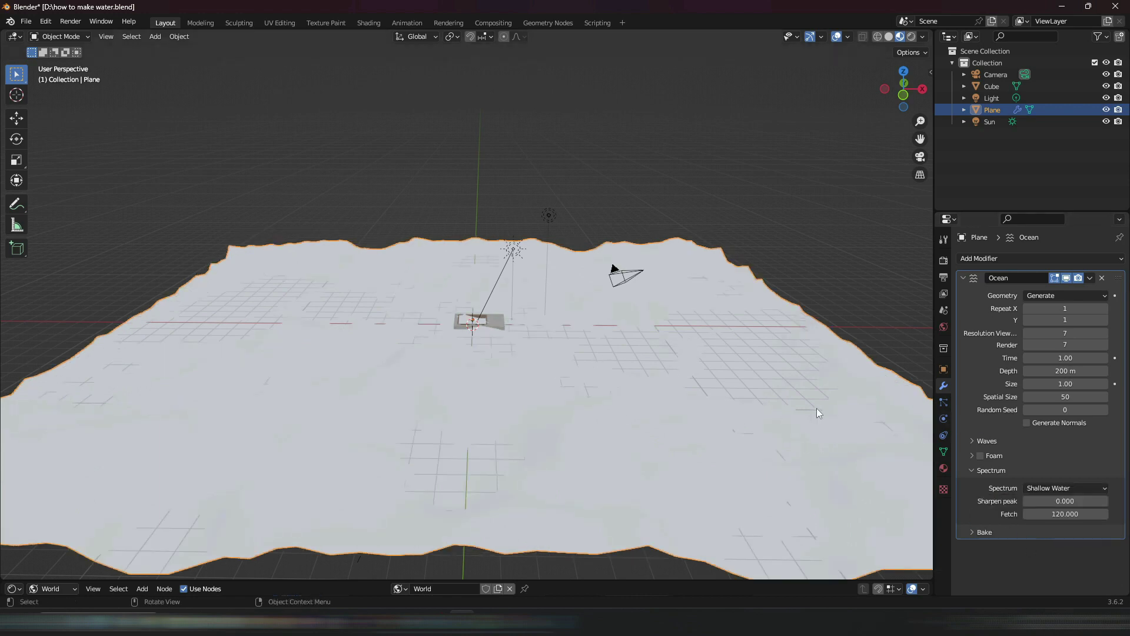
# Step: Scale the ocean surface down uniformly until it fits within the tiled rim of the pool recess
pyautogui.press('s')
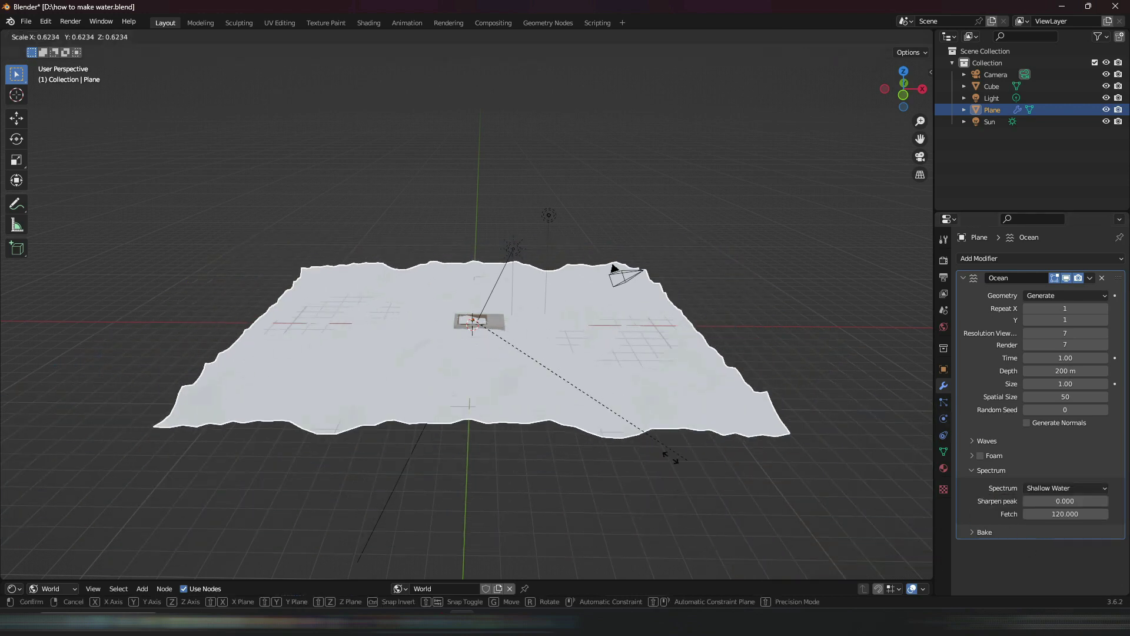
pyautogui.click(547, 338)
pyautogui.scroll(4, 546, 338)
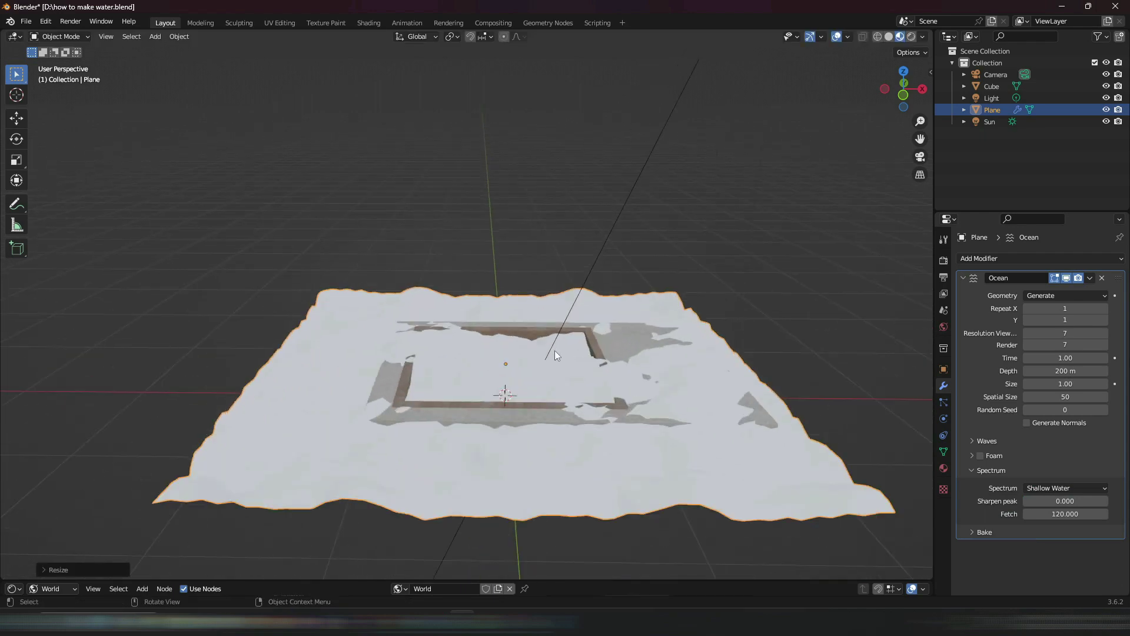
pyautogui.press('s')
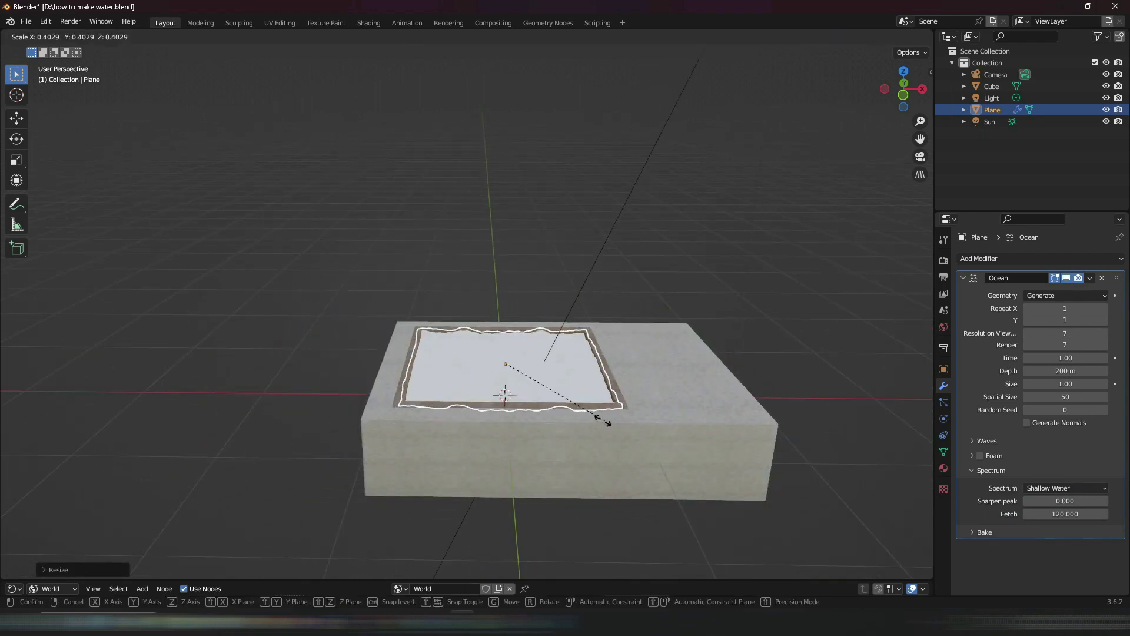
pyautogui.click(603, 420)
pyautogui.scroll(4, 631, 358)
pyautogui.moveTo(689, 403); pyautogui.dragTo(677, 383, button='middle')
pyautogui.scroll(1, 677, 383)
pyautogui.keyDown('shift'); pyautogui.moveTo(706, 406); pyautogui.dragTo(632, 370, button='middle'); pyautogui.keyUp('shift')
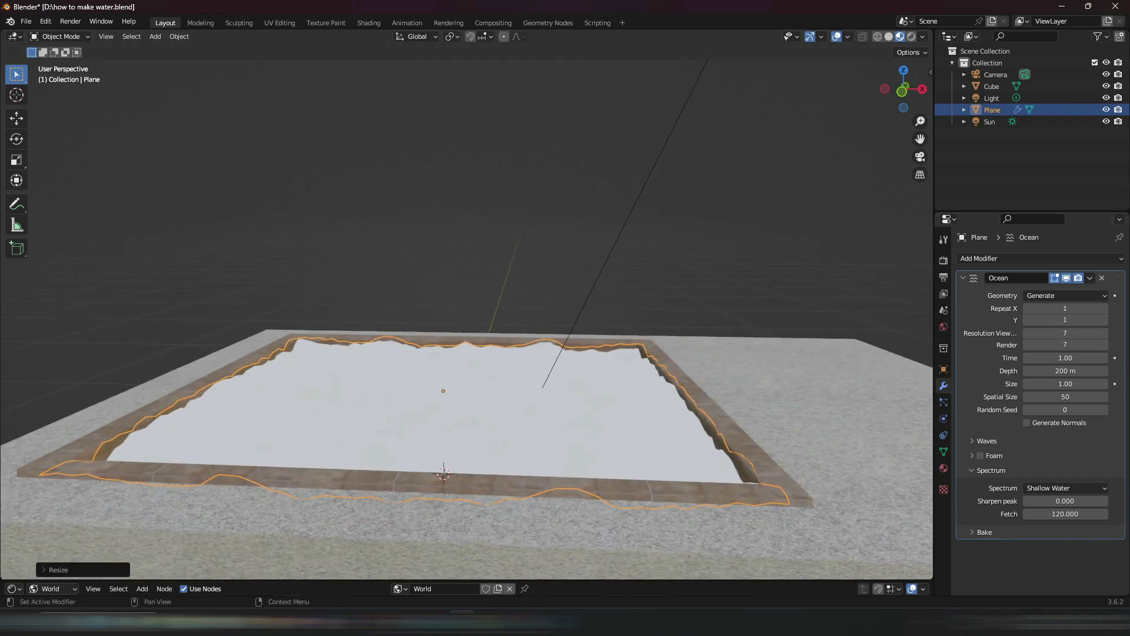
# Step: Set the Ocean modifier's viewport and render resolution to 15
pyautogui.click(1076, 335)
pyautogui.write('15')
pyautogui.click(1030, 343)
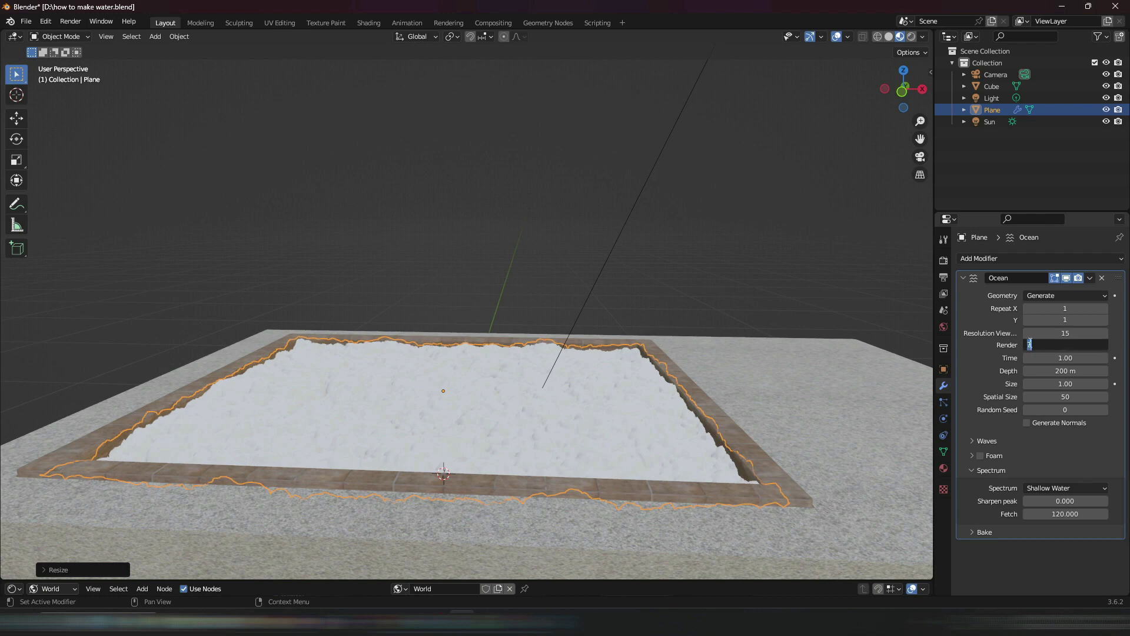
pyautogui.write('15')
pyautogui.press('Return')
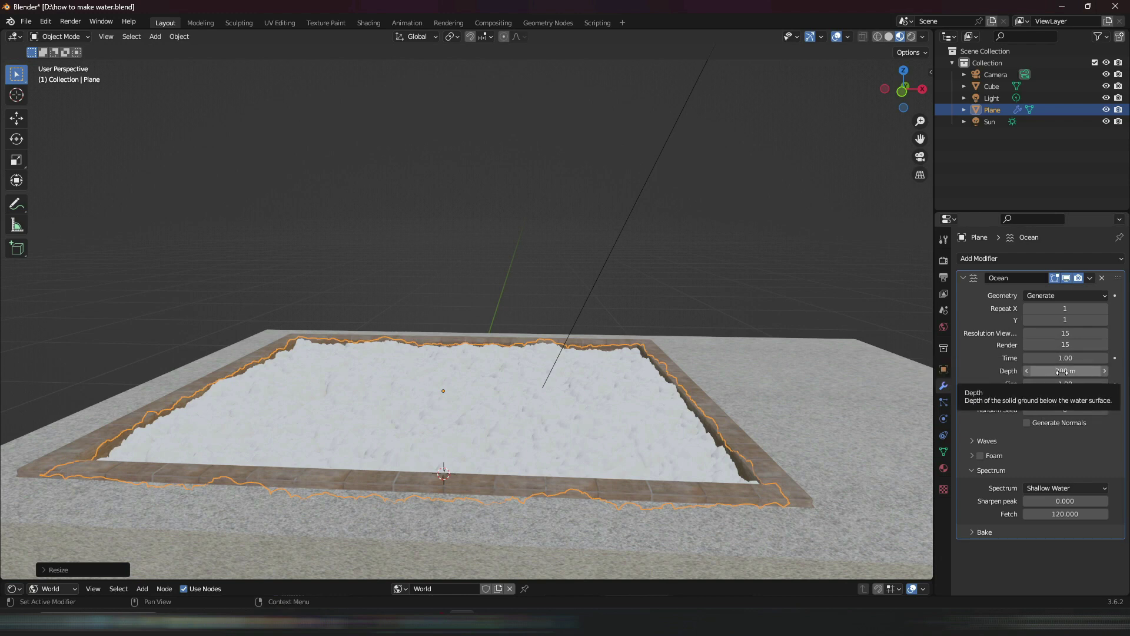
# Step: Set the Ocean modifier's depth to 3 m and its spatial size to 49
pyautogui.click(1061, 372)
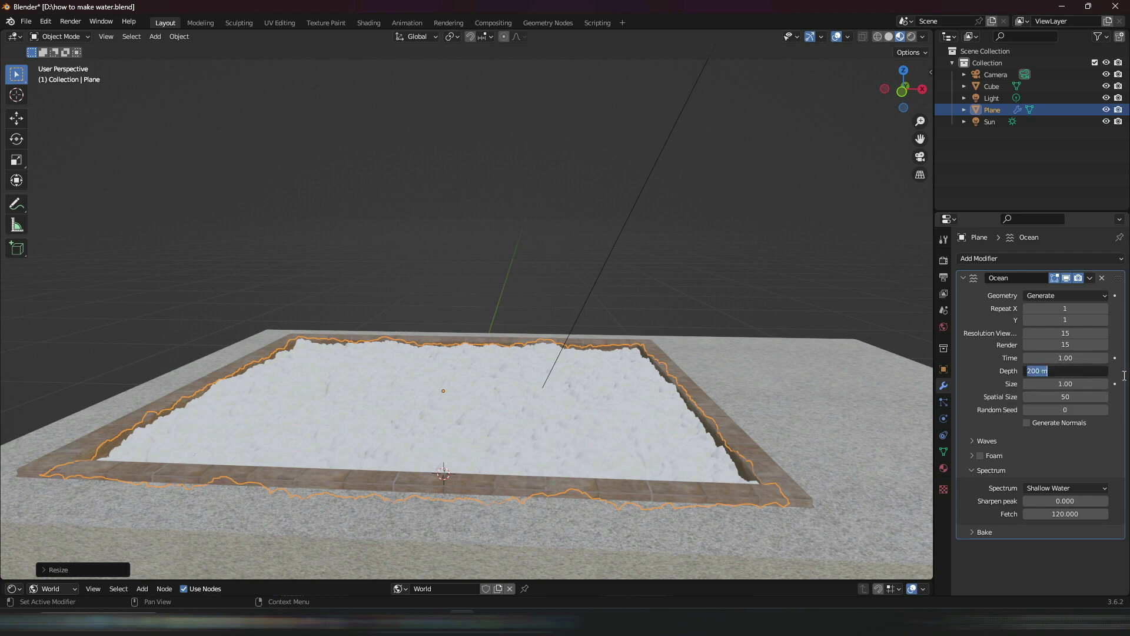
pyautogui.write('2')
pyautogui.press('BackSpace')
pyautogui.write('3')
pyautogui.press('Return')
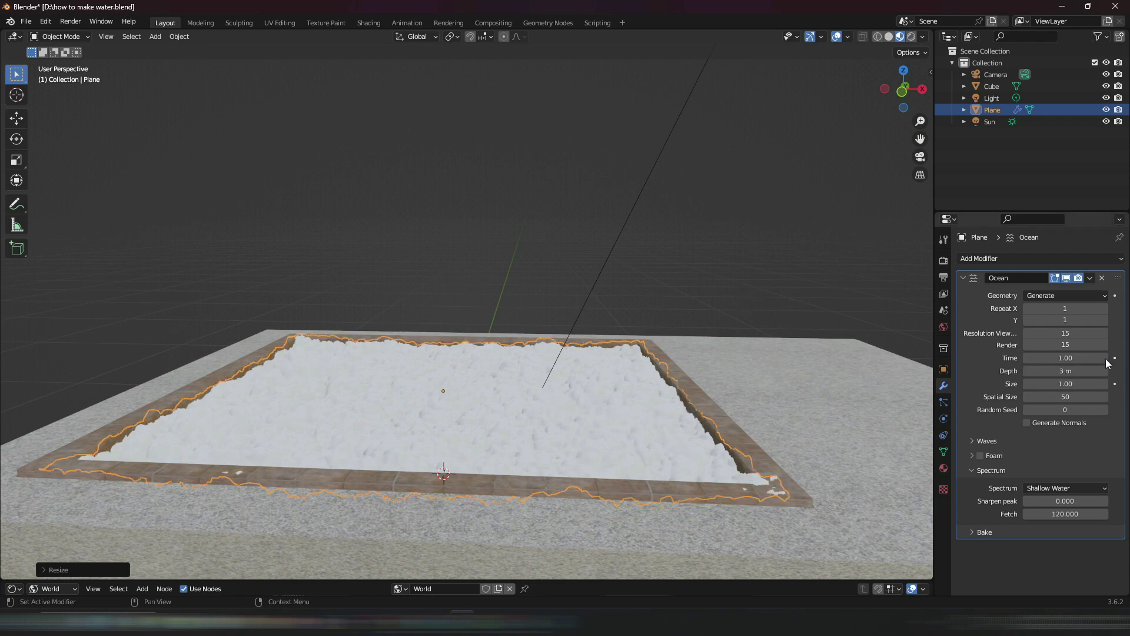
pyautogui.click(1028, 396)
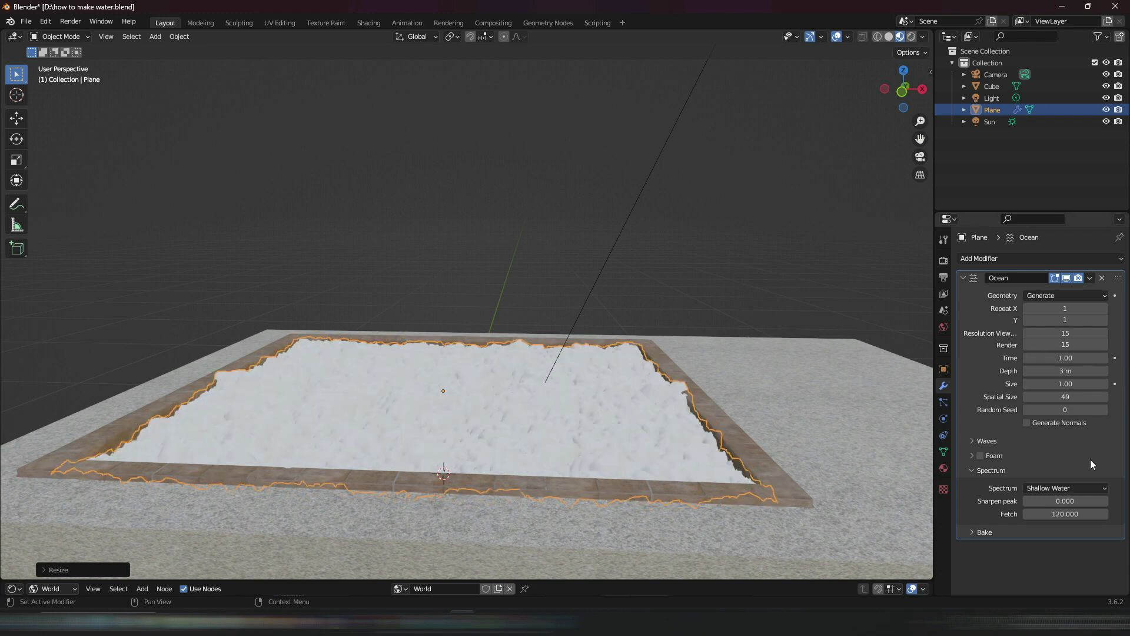
# Step: Set the wave scale of the Ocean modifier to 0.2 and check the ripples up close
pyautogui.click(973, 440)
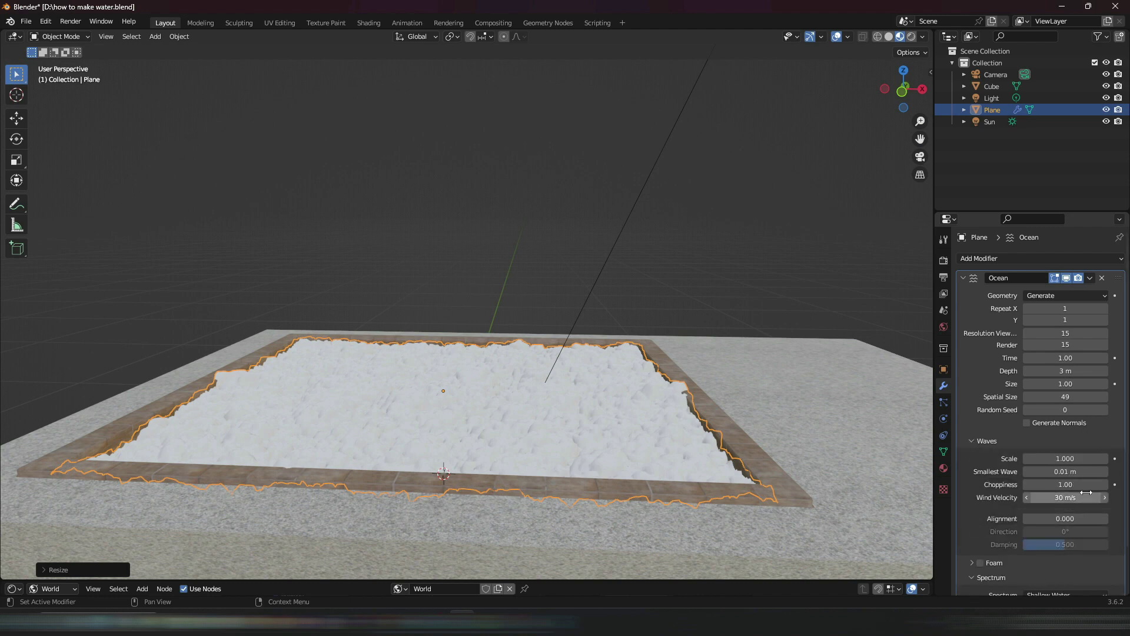
pyautogui.click(1073, 458)
pyautogui.write('0.2')
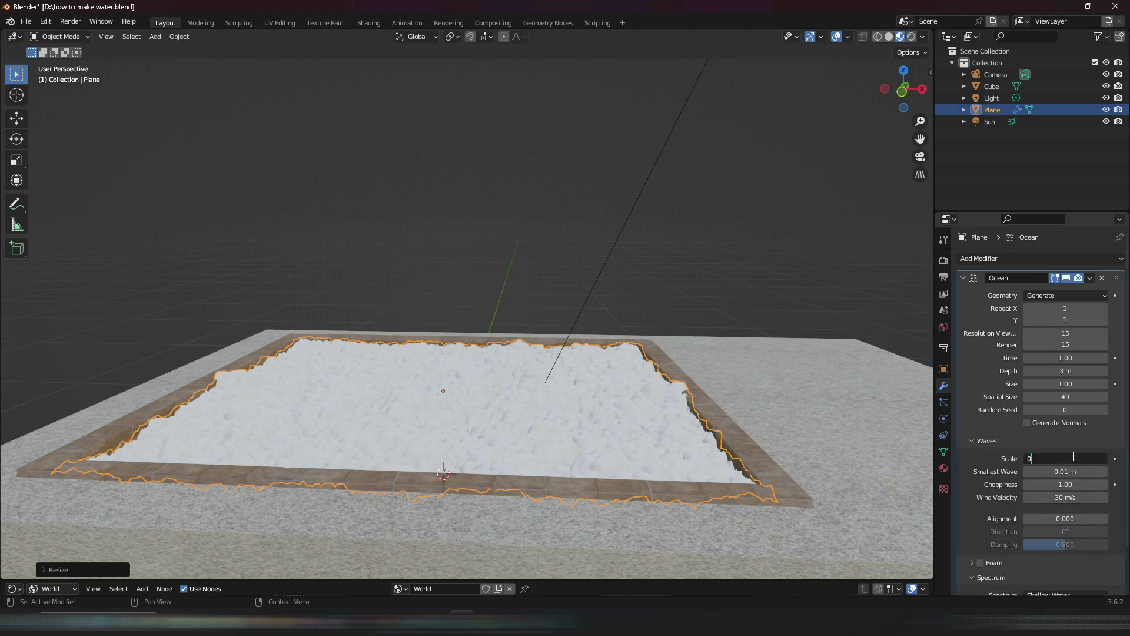
pyautogui.press('Return')
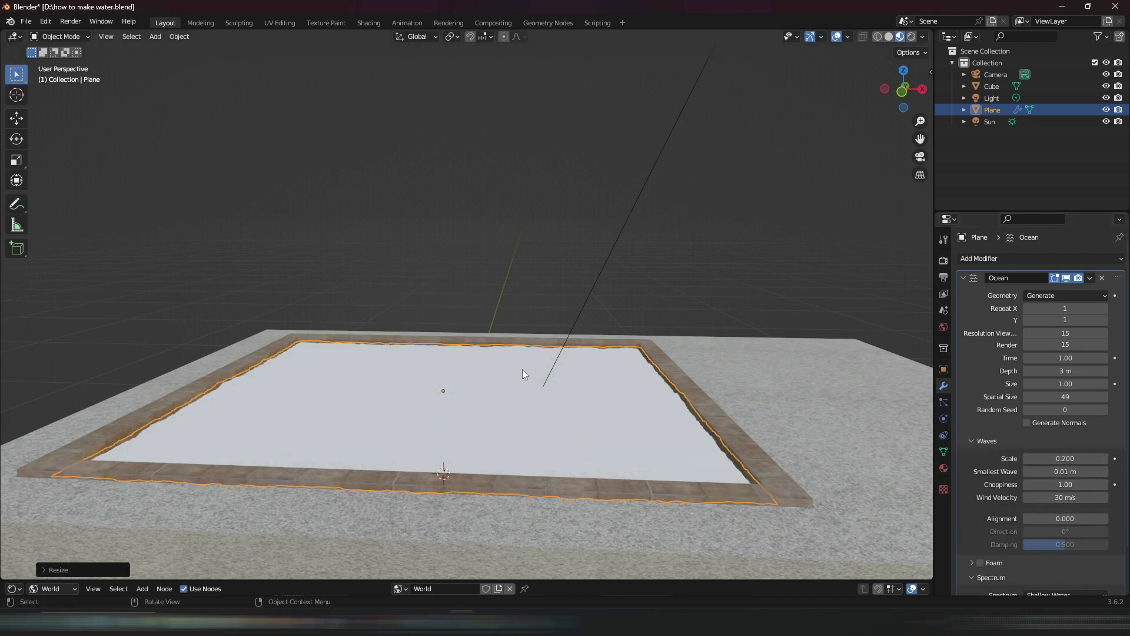
pyautogui.keyDown('ctrl'); pyautogui.moveTo(522, 369); pyautogui.dragTo(618, 288, button='middle'); pyautogui.keyUp('ctrl')
# Step: Lower the Ocean modifier's wave scale to 0.1 and check the surface against the pool rim
pyautogui.click(1069, 458)
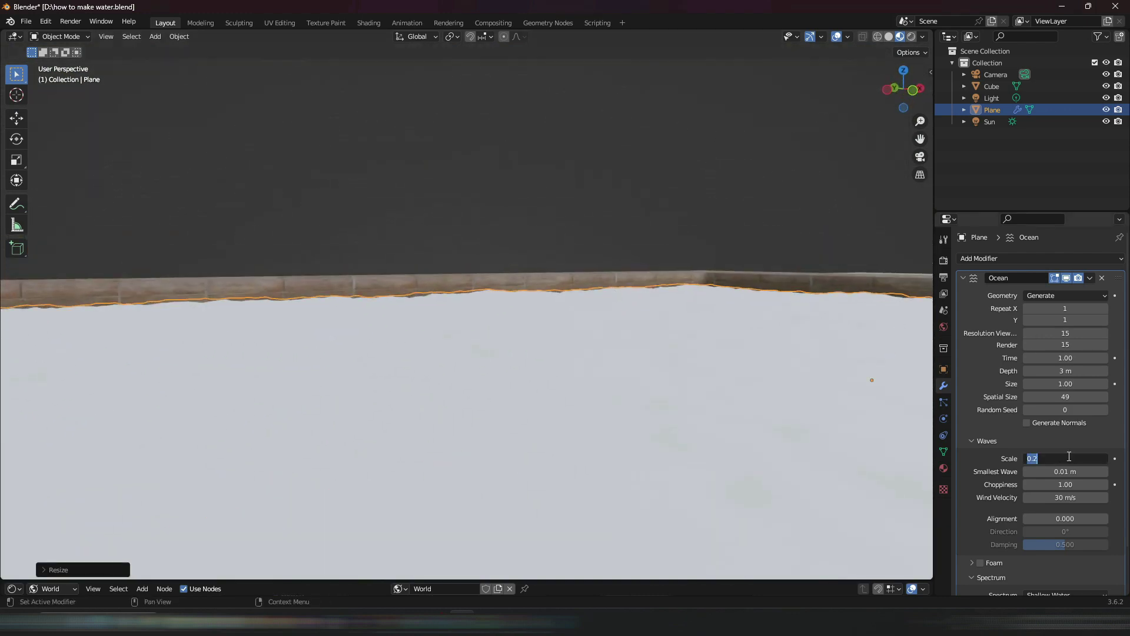
pyautogui.write('0.1')
pyautogui.press('Return')
pyautogui.moveTo(732, 284); pyautogui.dragTo(690, 259, button='middle')
pyautogui.scroll(-8, 681, 314)
pyautogui.scroll(2, 567, 326)
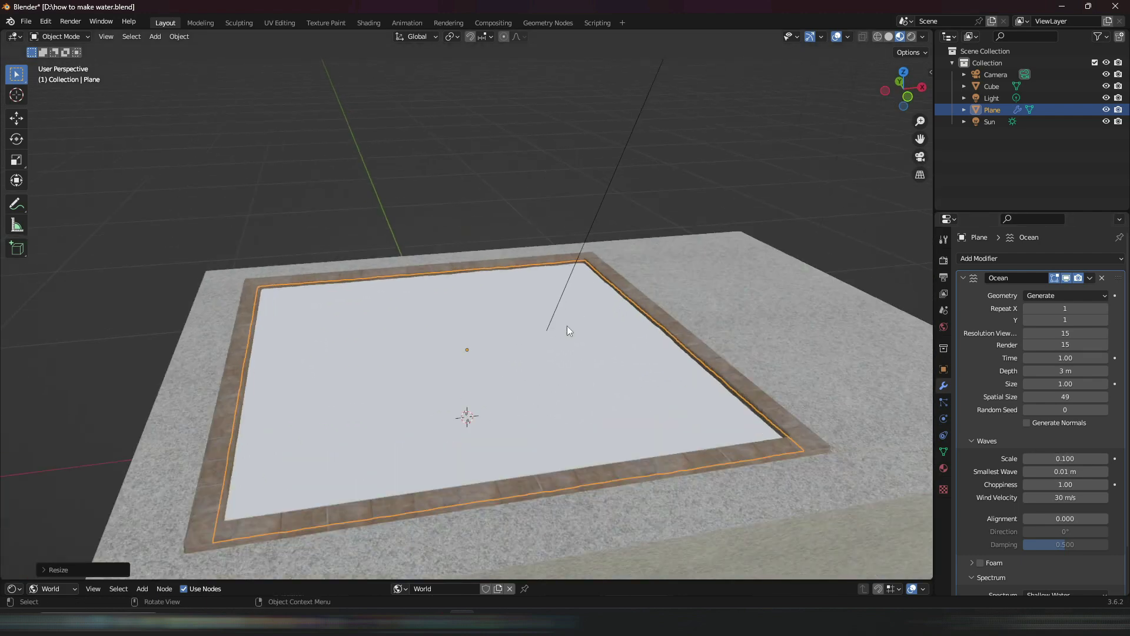
# Step: Set the Ocean modifier's wind velocity to 37 m/s and deselect the water plane
pyautogui.moveTo(609, 351); pyautogui.dragTo(602, 376, button='middle')
pyautogui.scroll(-2, 1037, 445)
pyautogui.click(1057, 445)
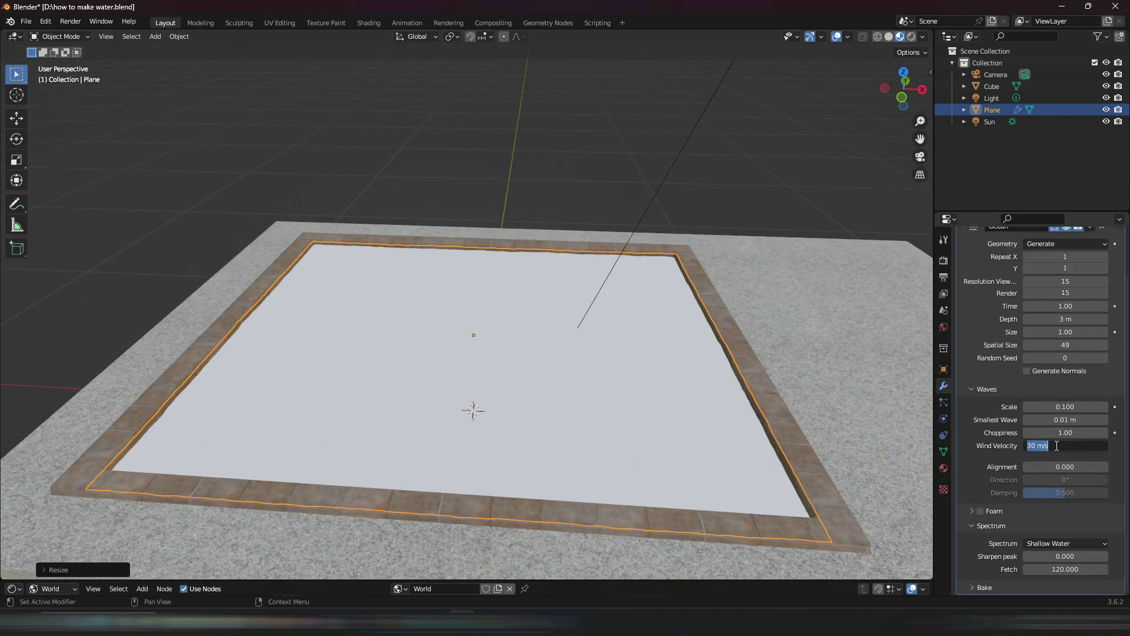
pyautogui.click(1036, 445)
pyautogui.press('Return')
pyautogui.click(667, 203)
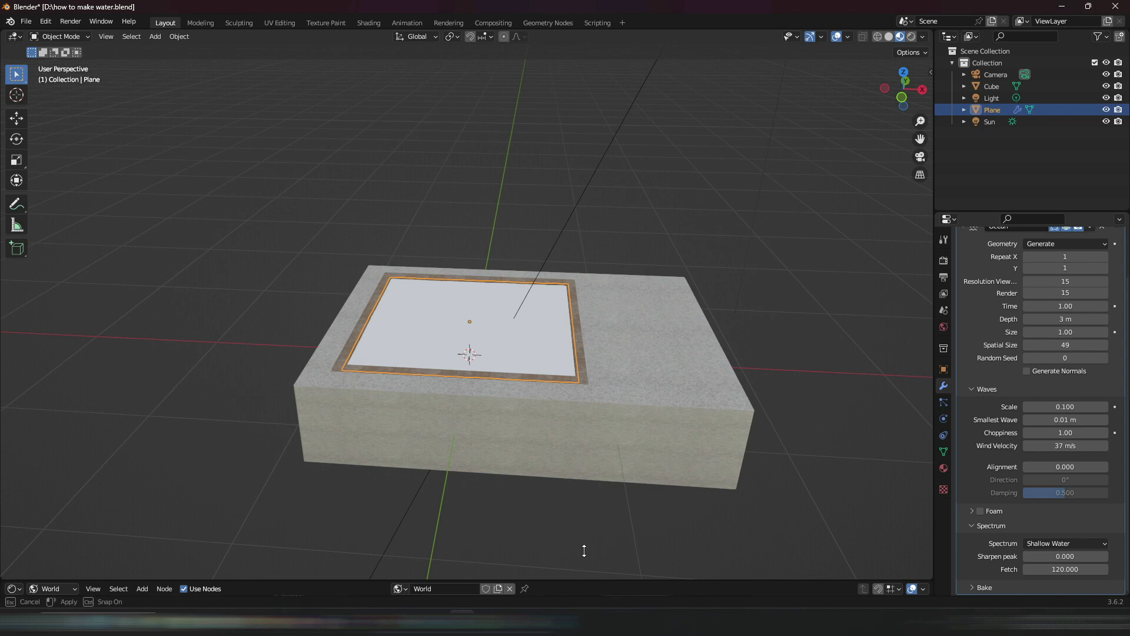
# Step: Enlarge the node editor, create a new material on the water plane, and show its object shader nodes instead of the world's
pyautogui.moveTo(582, 581); pyautogui.dragTo(561, 245)
pyautogui.scroll(-1, 588, 333)
pyautogui.scroll(2, 954, 449)
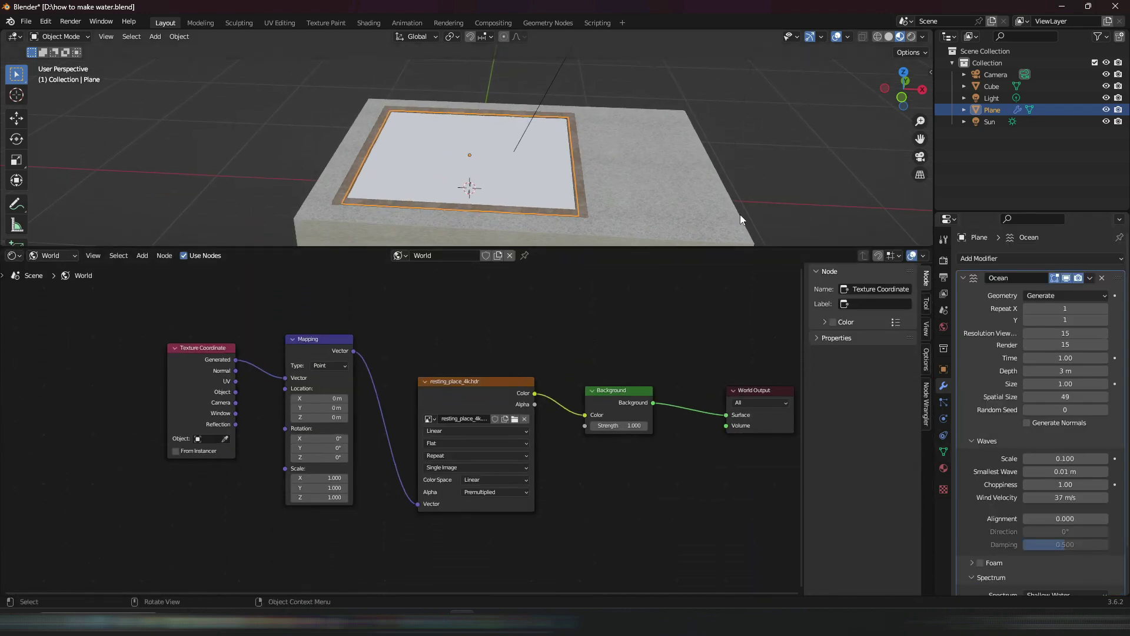
pyautogui.click(943, 469)
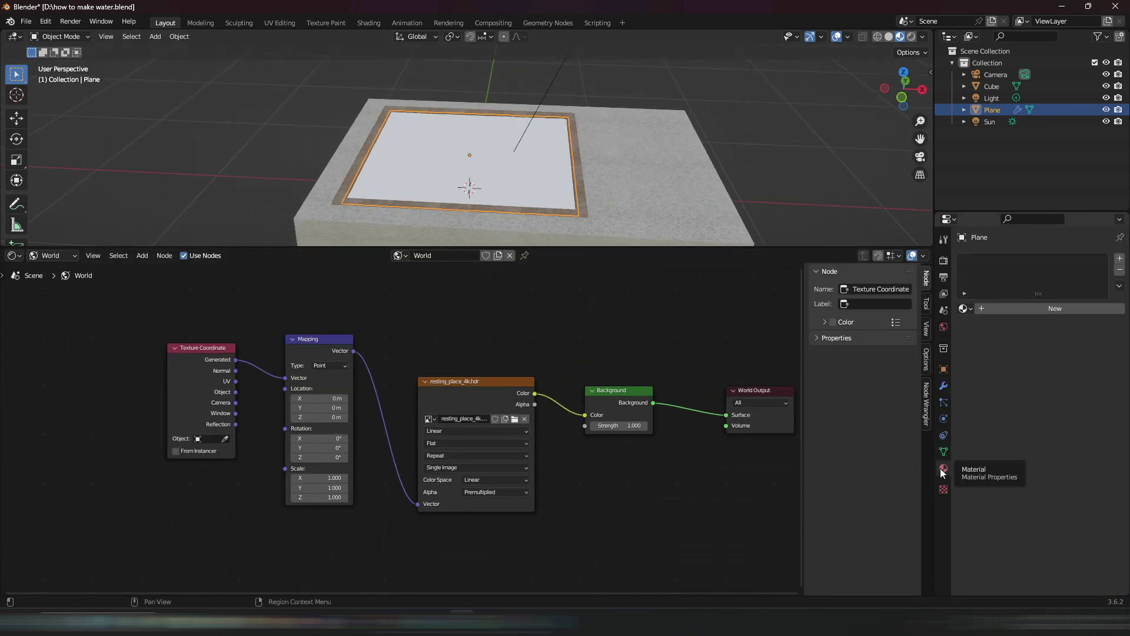
pyautogui.click(1039, 308)
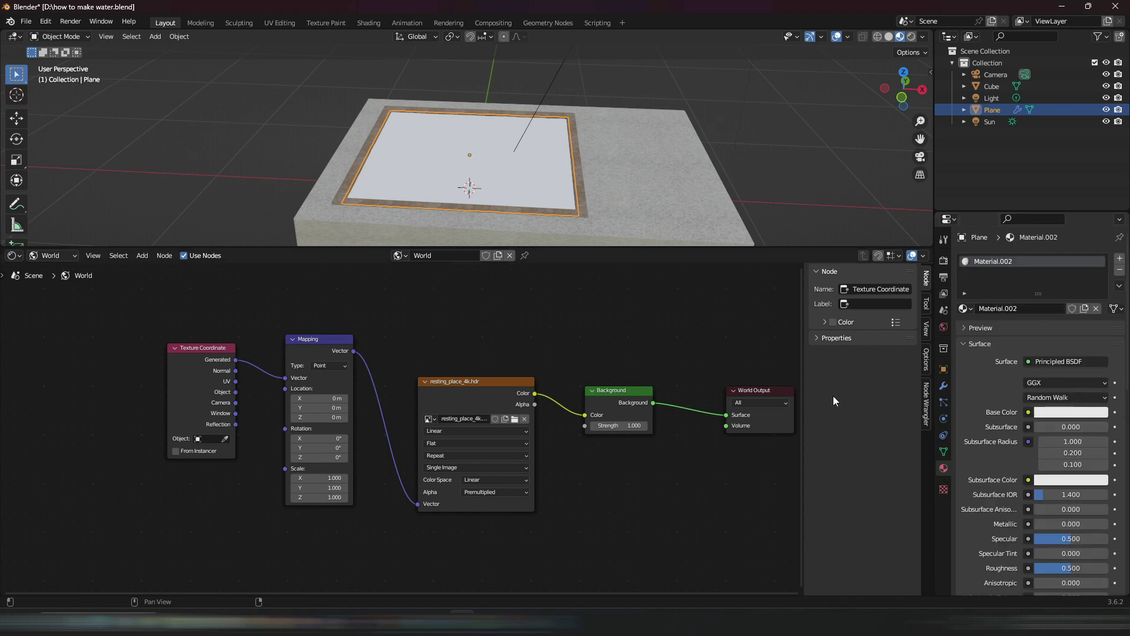
pyautogui.click(65, 256)
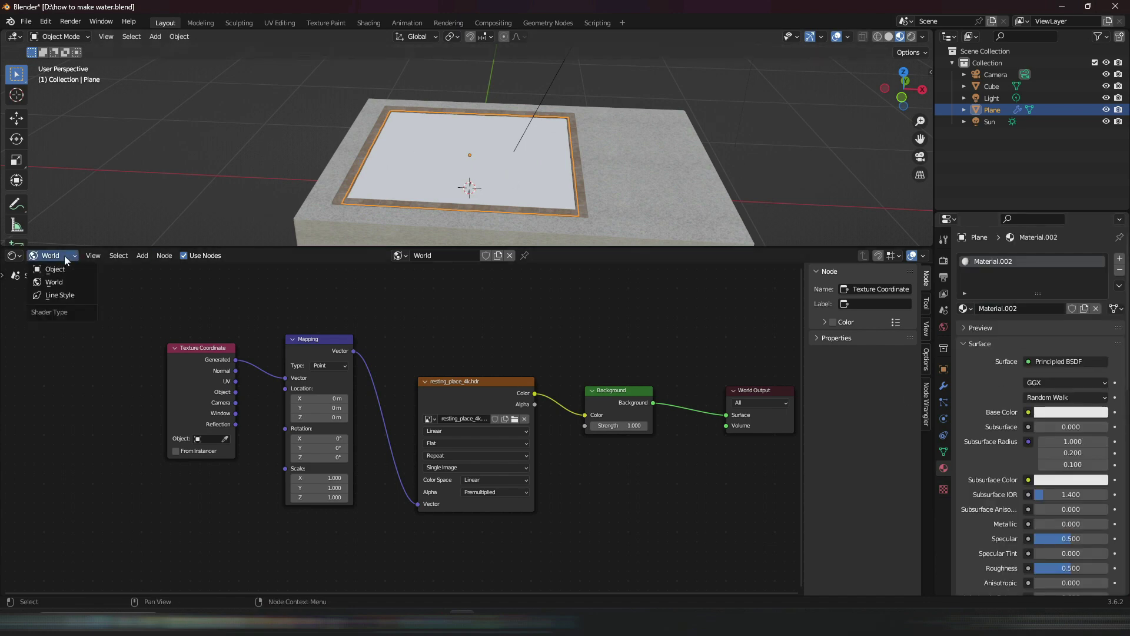
pyautogui.click(56, 269)
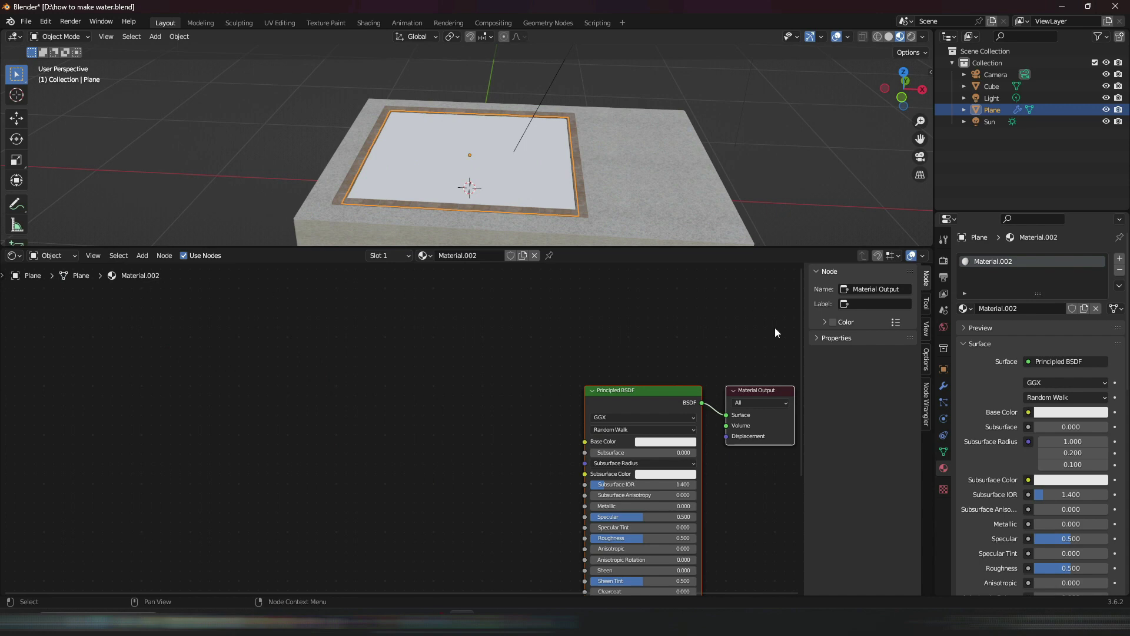
# Step: Set the water material's Principled BSDF specular to about 0.877 and its roughness to 0
pyautogui.keyDown('shift'); pyautogui.moveTo(699, 351); pyautogui.dragTo(416, 267, button='middle'); pyautogui.keyUp('shift')
pyautogui.scroll(5, 497, 348)
pyautogui.moveTo(471, 363); pyautogui.dragTo(718, 279, button='middle')
pyautogui.scroll(-5, 651, 505)
pyautogui.scroll(5, 559, 398)
pyautogui.moveTo(559, 399); pyautogui.dragTo(680, 462, button='middle')
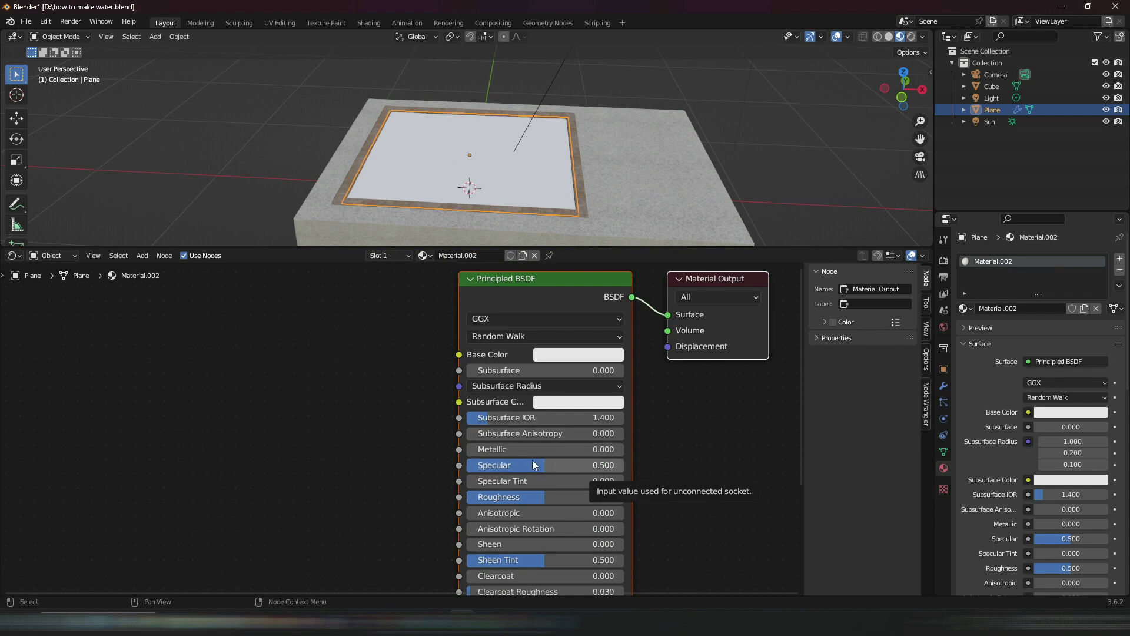
pyautogui.moveTo(545, 470); pyautogui.dragTo(605, 466)
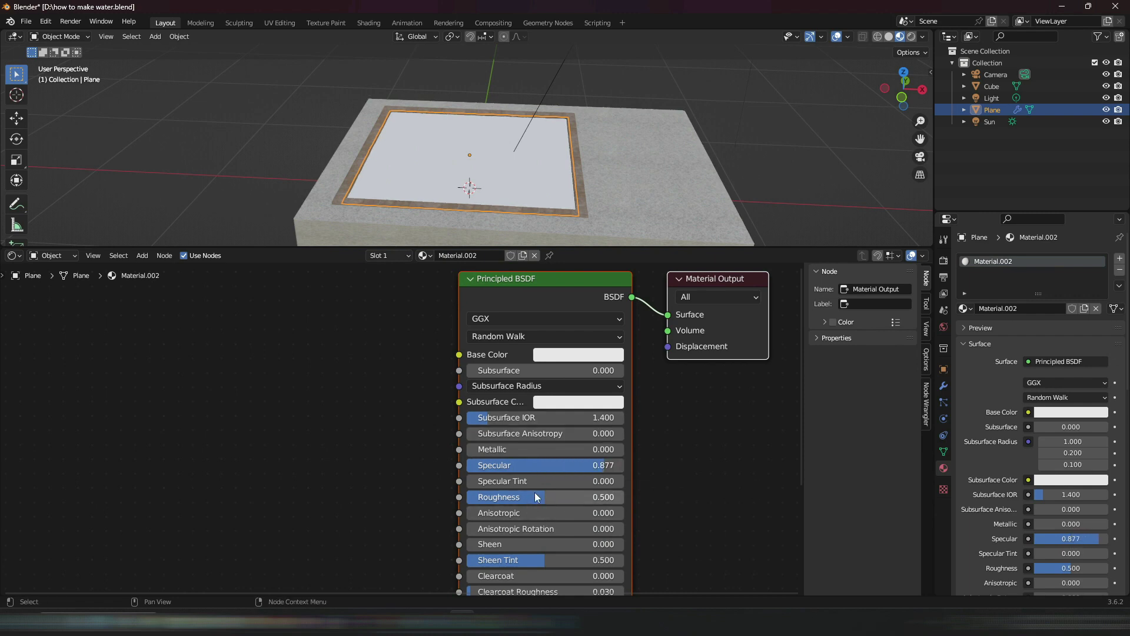
pyautogui.moveTo(530, 497); pyautogui.dragTo(453, 496)
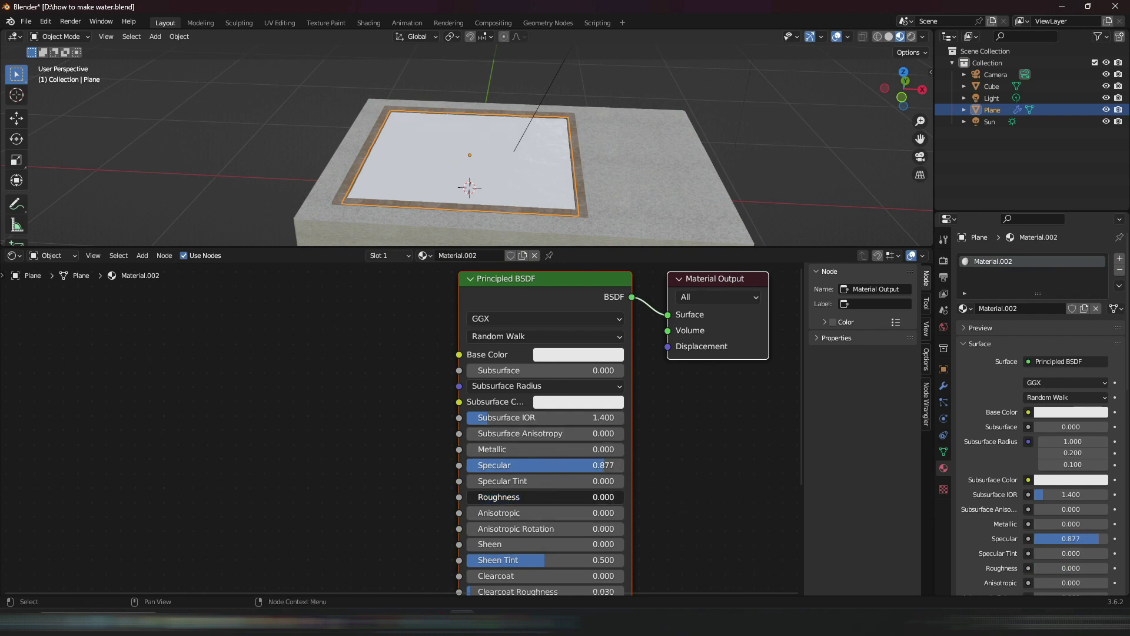
# Step: Set the water material's IOR to 1.333 and its transmission to 1
pyautogui.scroll(-4, 679, 503)
pyautogui.scroll(2, 680, 503)
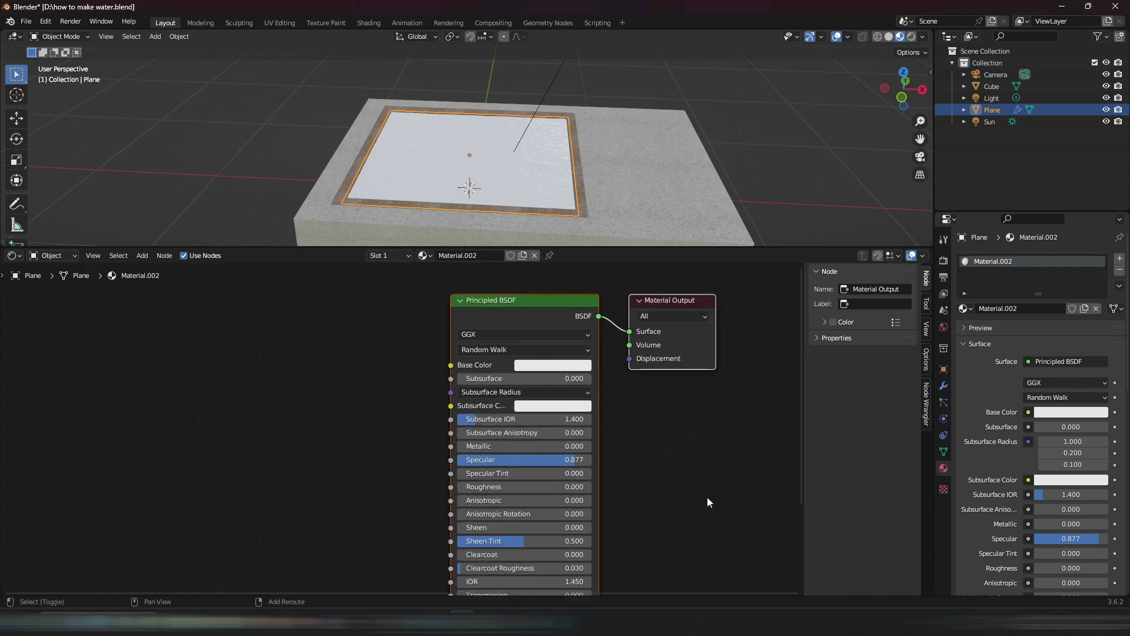
pyautogui.keyDown('shift'); pyautogui.moveTo(708, 496); pyautogui.dragTo(711, 265, button='middle'); pyautogui.keyUp('shift')
pyautogui.keyDown('shift'); pyautogui.scroll(3, 711, 586); pyautogui.keyUp('shift')
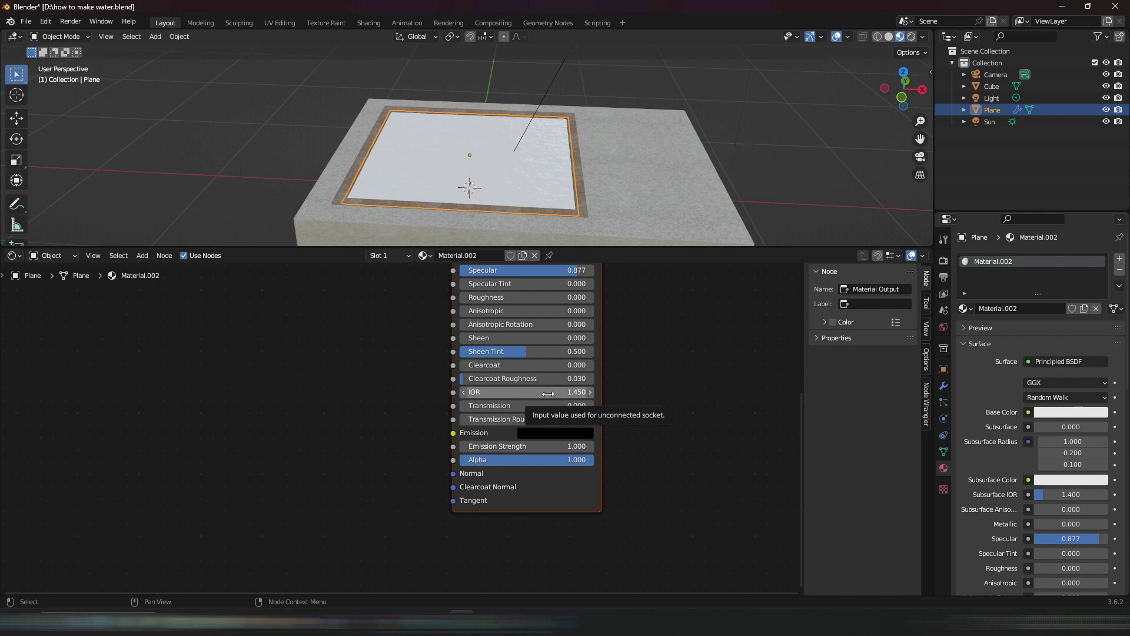
pyautogui.click(479, 398)
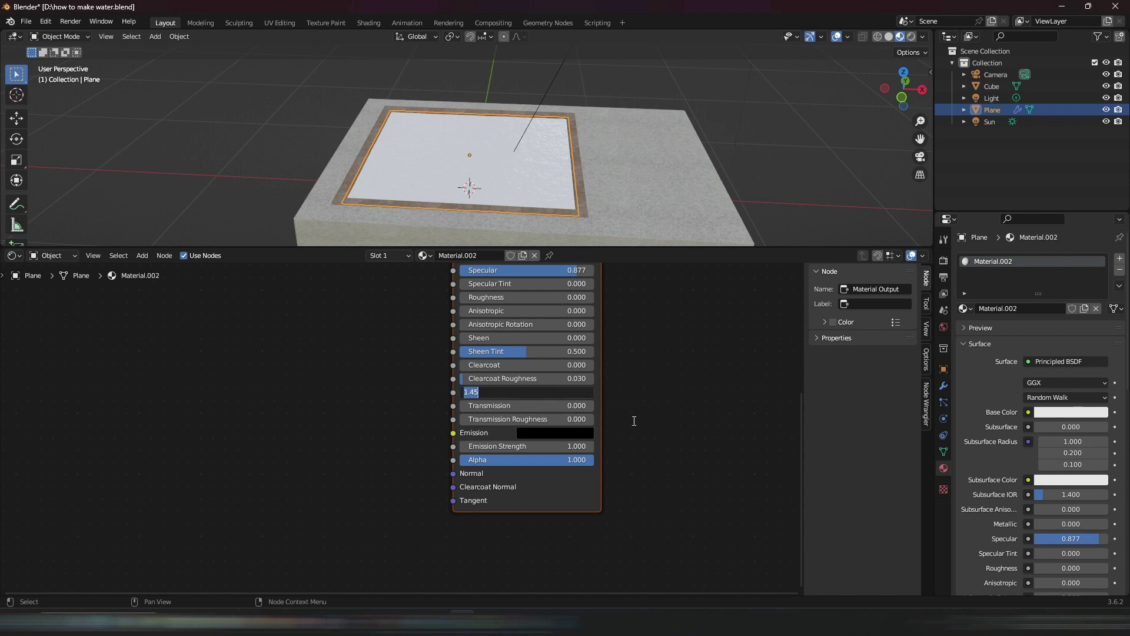
pyautogui.write('1.333')
pyautogui.press('Return')
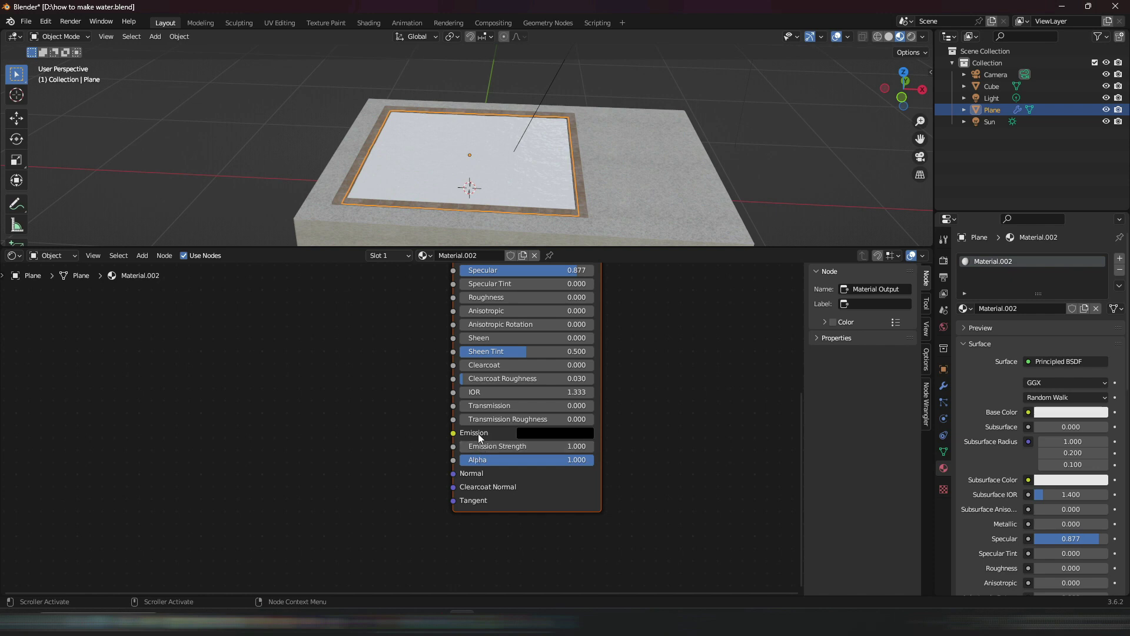
pyautogui.moveTo(477, 409); pyautogui.dragTo(594, 405)
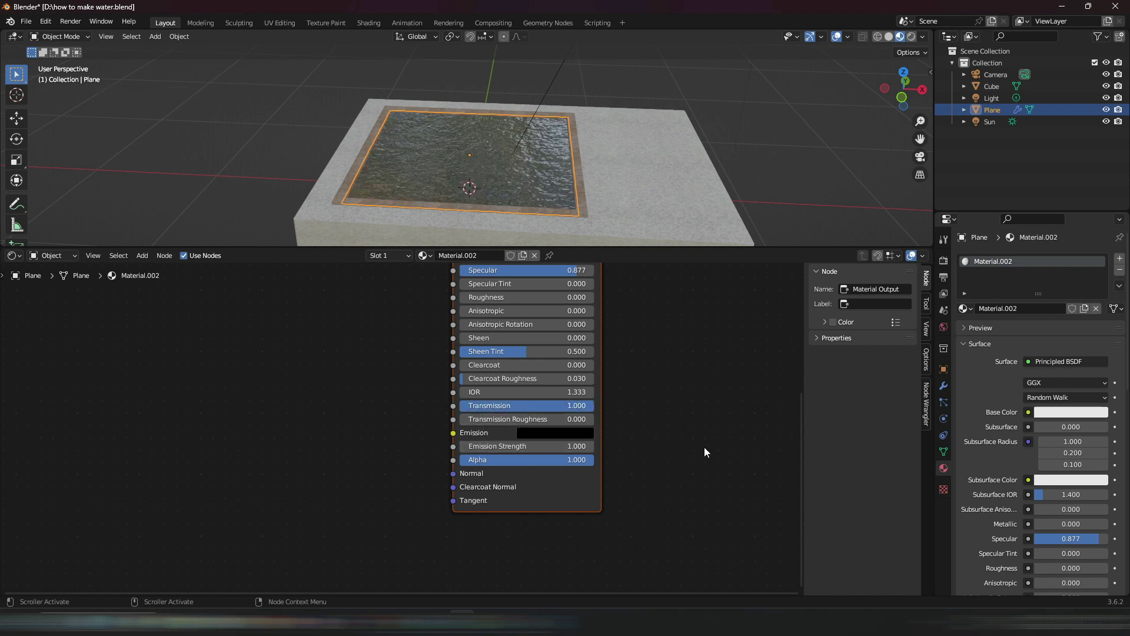
# Step: Change the water material's base color to a pale mint green
pyautogui.scroll(4, 715, 437)
pyautogui.scroll(-6, 651, 374)
pyautogui.keyDown('shift'); pyautogui.moveTo(645, 314); pyautogui.dragTo(663, 512, button='middle'); pyautogui.keyUp('shift')
pyautogui.scroll(2, 613, 468)
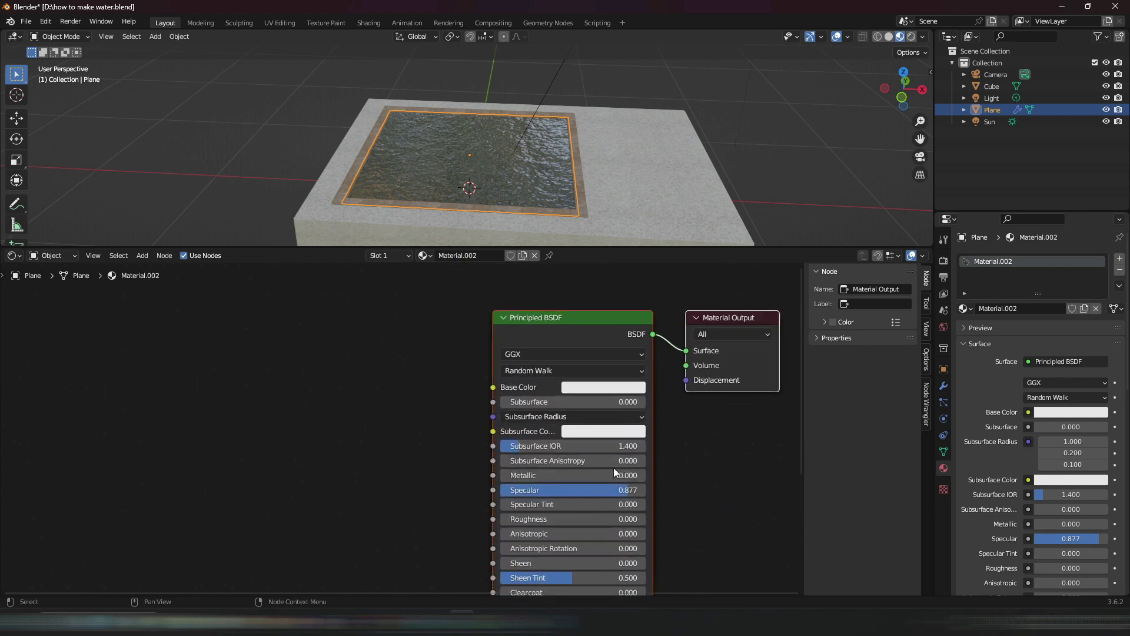
pyautogui.scroll(1, 667, 416)
pyautogui.moveTo(667, 416); pyautogui.dragTo(611, 465, button='middle')
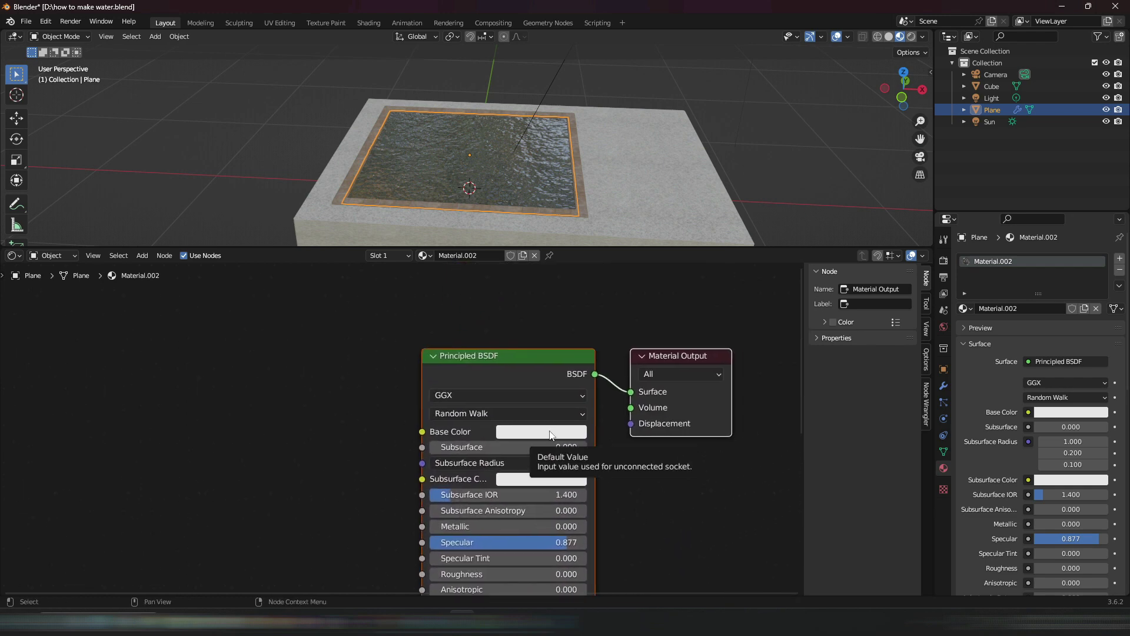
pyautogui.click(551, 436)
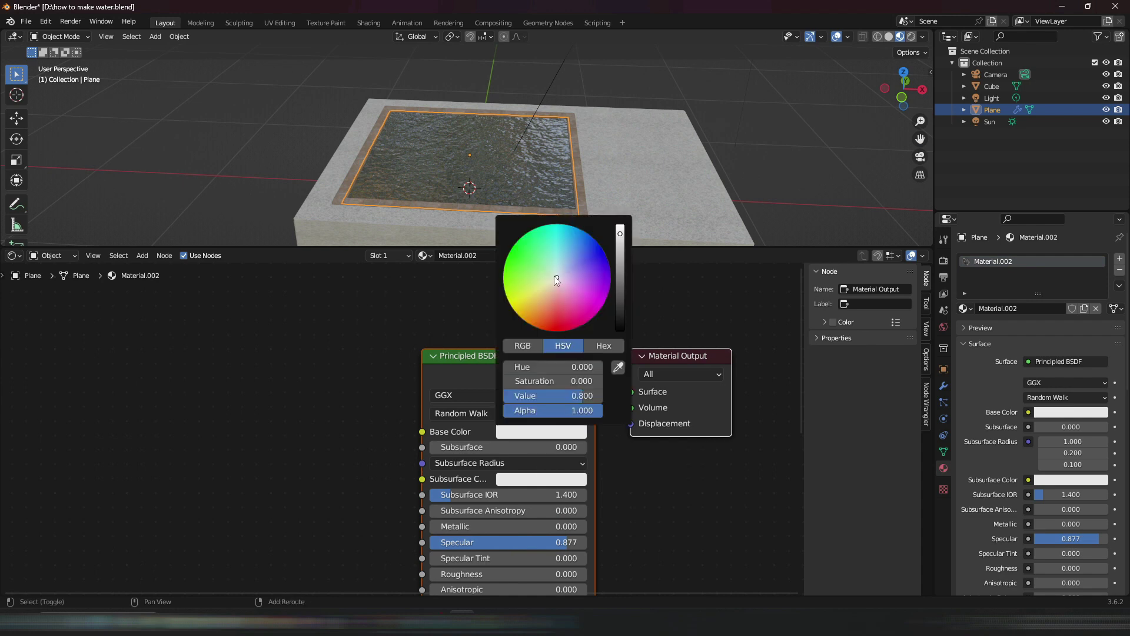
pyautogui.moveTo(556, 277); pyautogui.dragTo(553, 270)
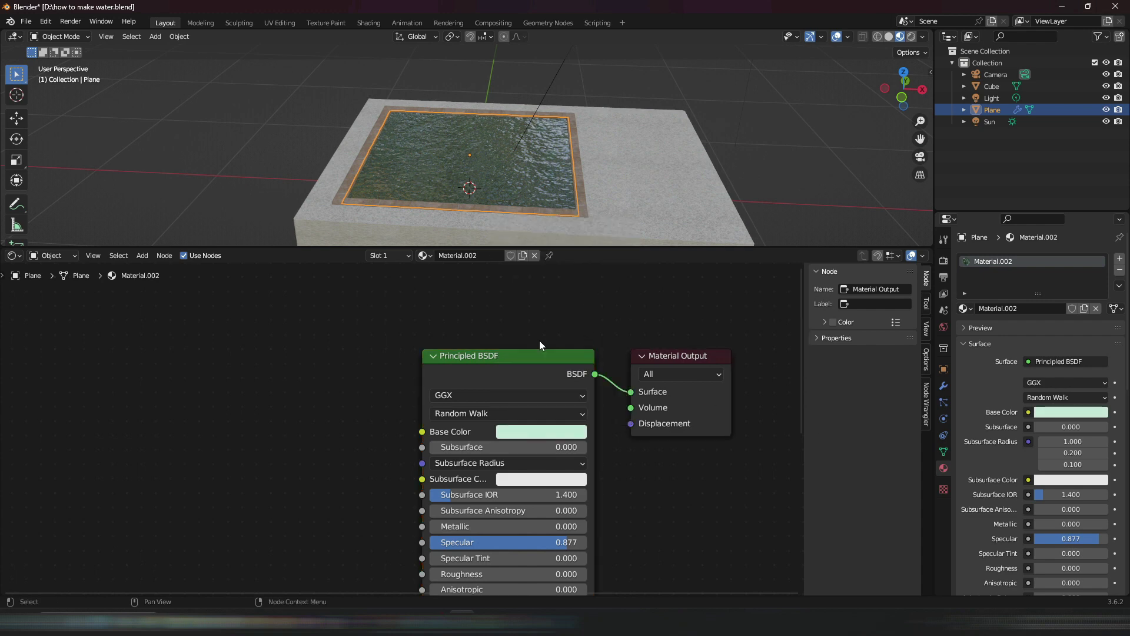
# Step: Enlarge the 3D viewport and enable Receive Shadow Caustics on the concrete pool block
pyautogui.scroll(-2, 539, 340)
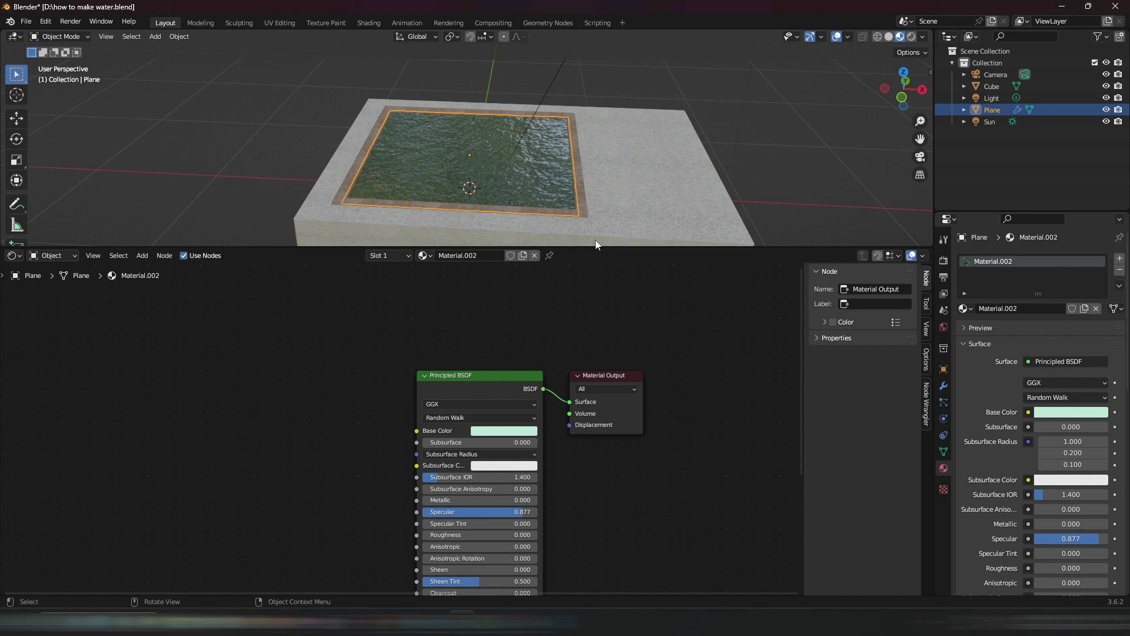
pyautogui.moveTo(595, 247); pyautogui.dragTo(642, 445)
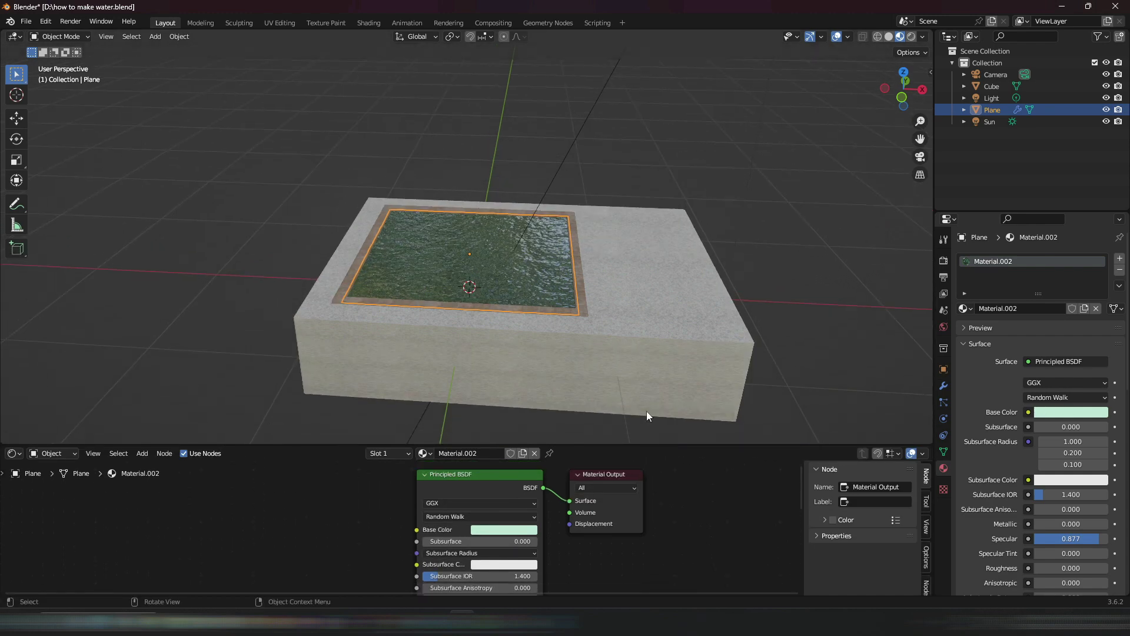
pyautogui.click(630, 291)
pyautogui.scroll(2, 659, 301)
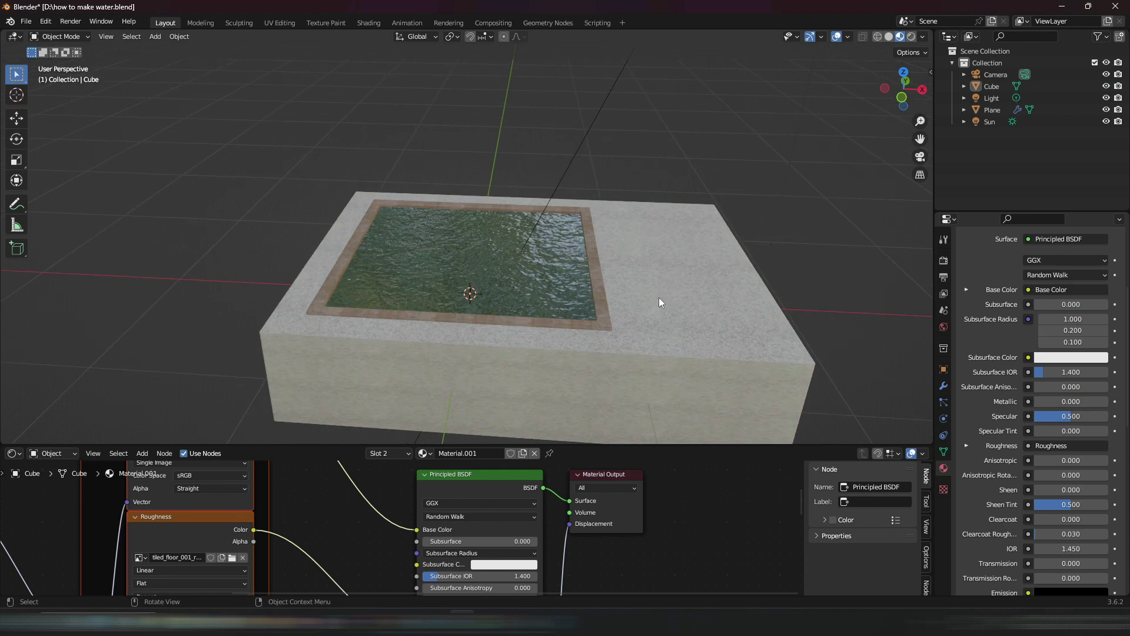
pyautogui.click(736, 324)
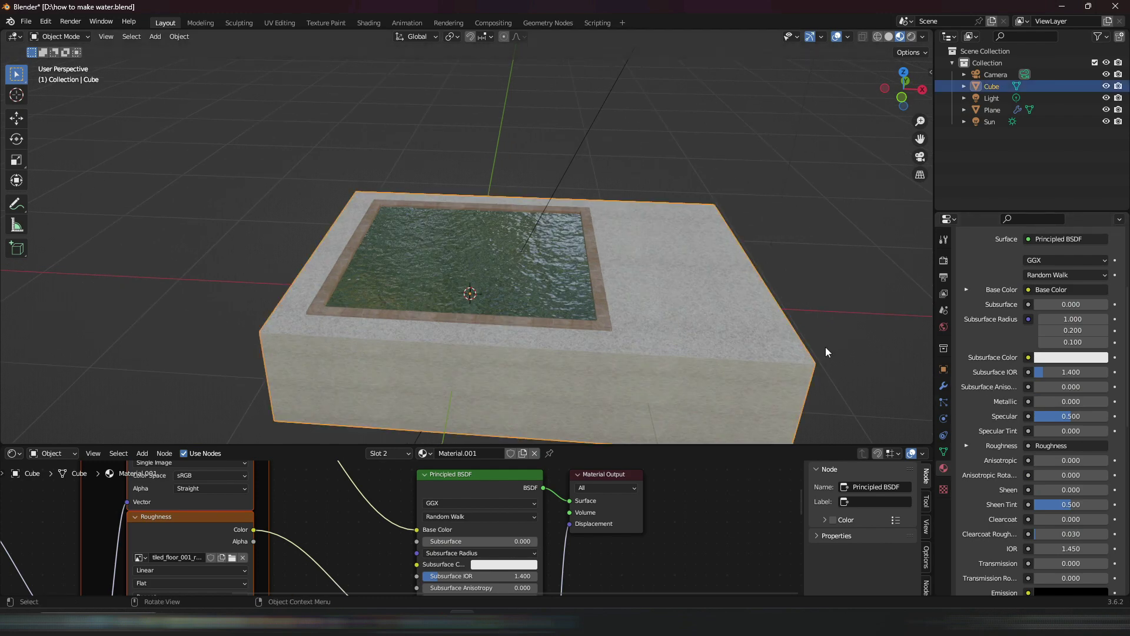
pyautogui.click(944, 370)
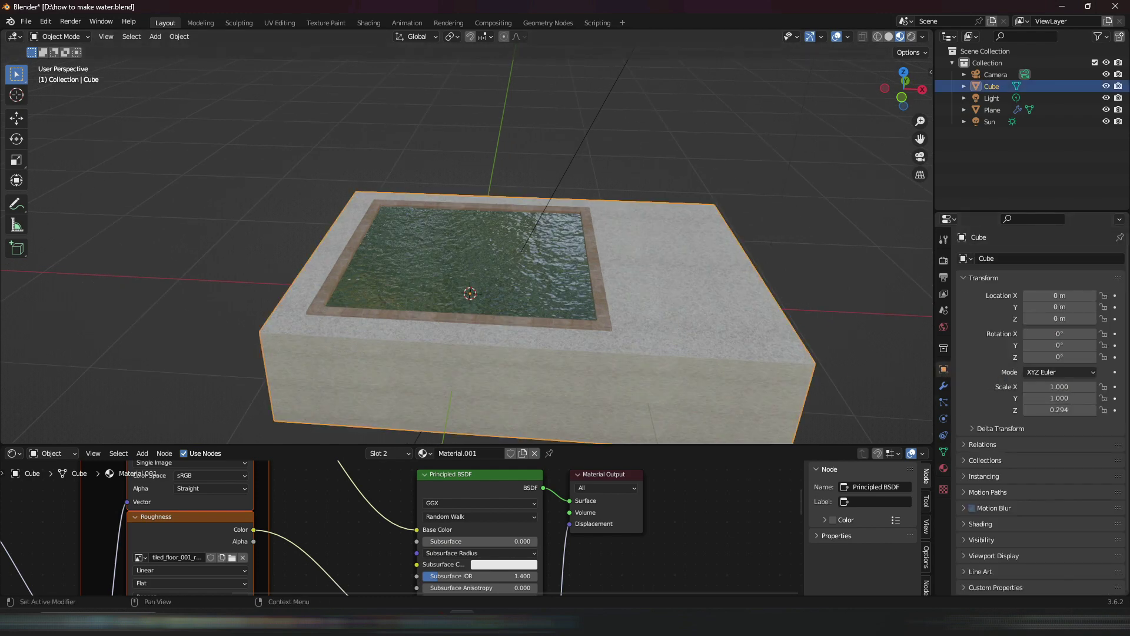
pyautogui.click(963, 524)
pyautogui.scroll(-6, 1072, 480)
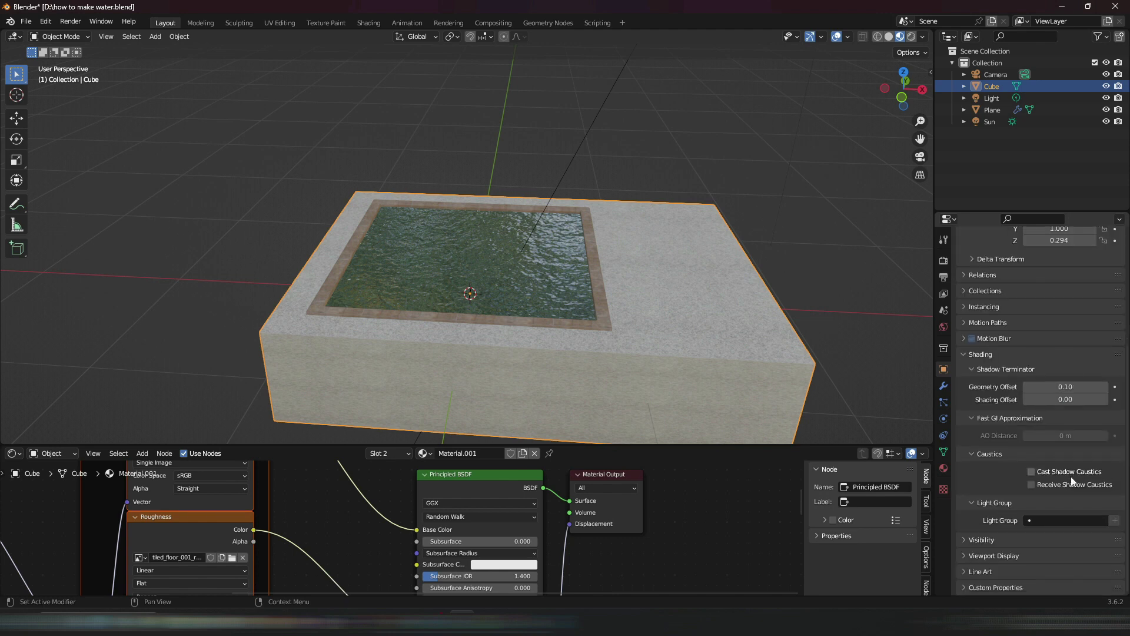
pyautogui.click(1031, 485)
# Step: Enable Cast Shadow Caustics on the water plane
pyautogui.click(549, 269)
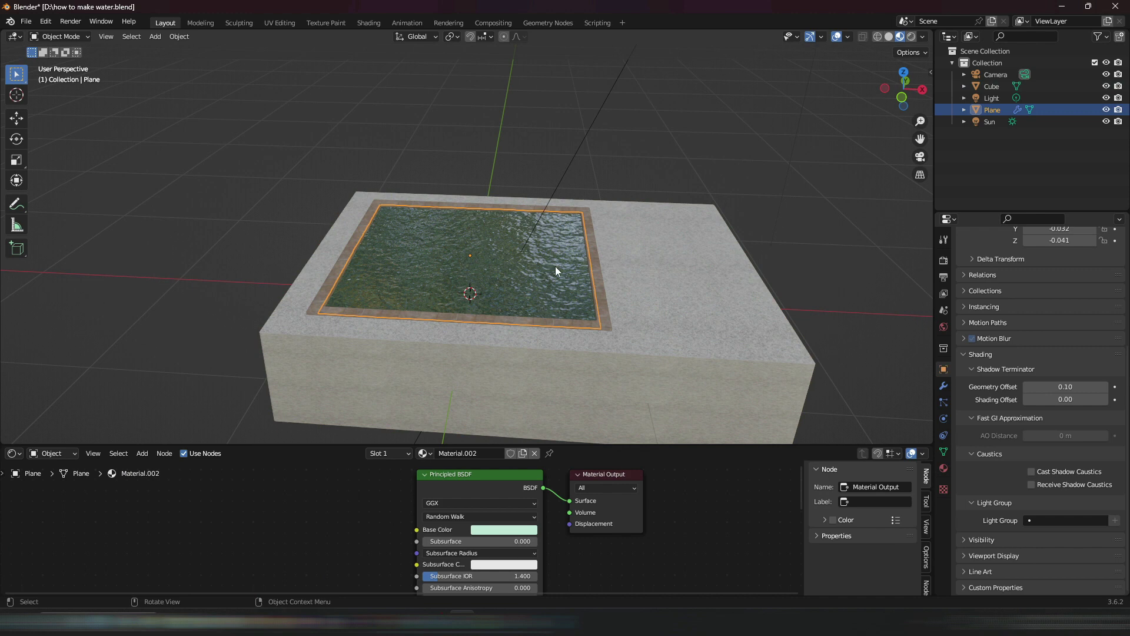
pyautogui.click(1030, 472)
pyautogui.scroll(-3, 706, 136)
pyautogui.scroll(2, 707, 141)
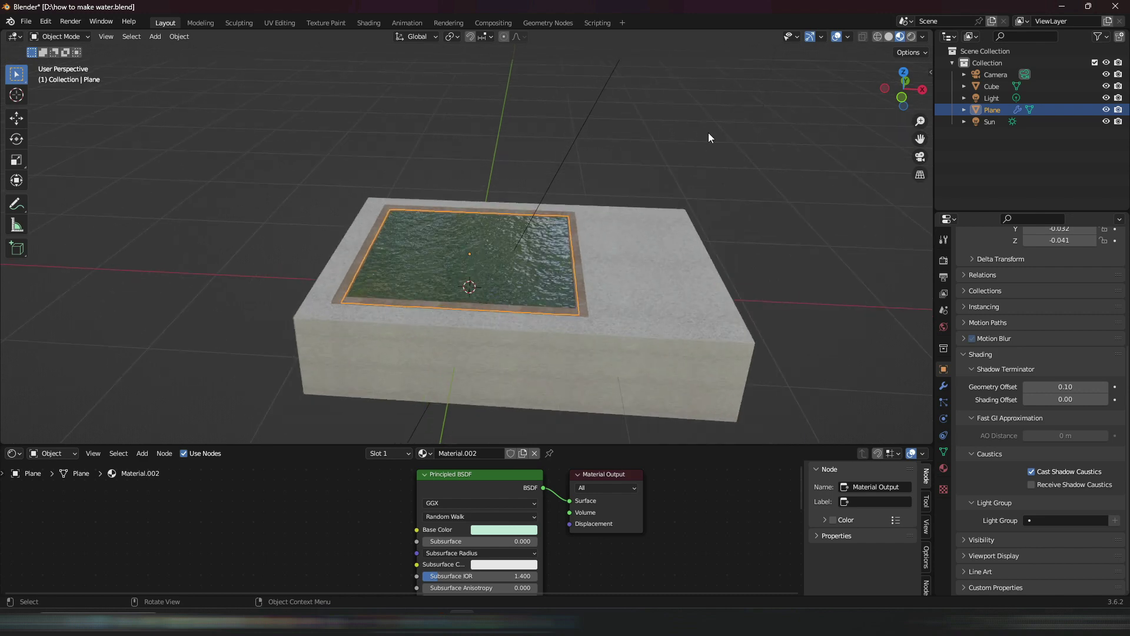
# Step: Move the sun light closer to the pool, to about X 1.82 m, Y 0.73 m, Z 3.69 m
pyautogui.keyDown('shift'); pyautogui.moveTo(707, 173); pyautogui.dragTo(548, 429, button='middle'); pyautogui.keyUp('shift')
pyautogui.scroll(-6, 616, 276)
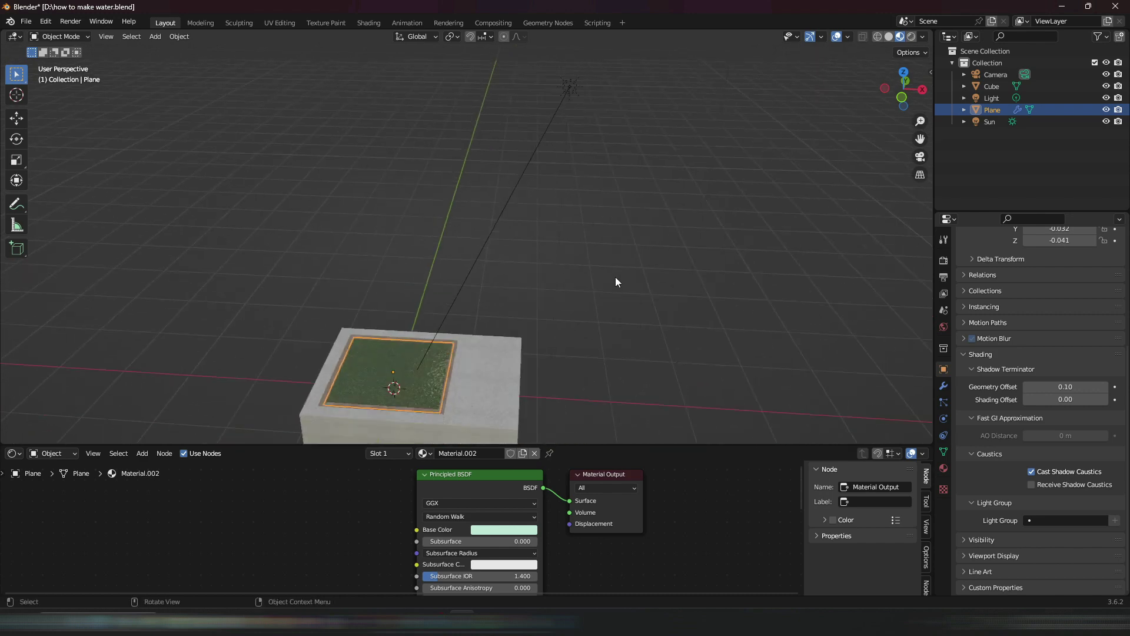
pyautogui.click(528, 155)
pyautogui.press('g')
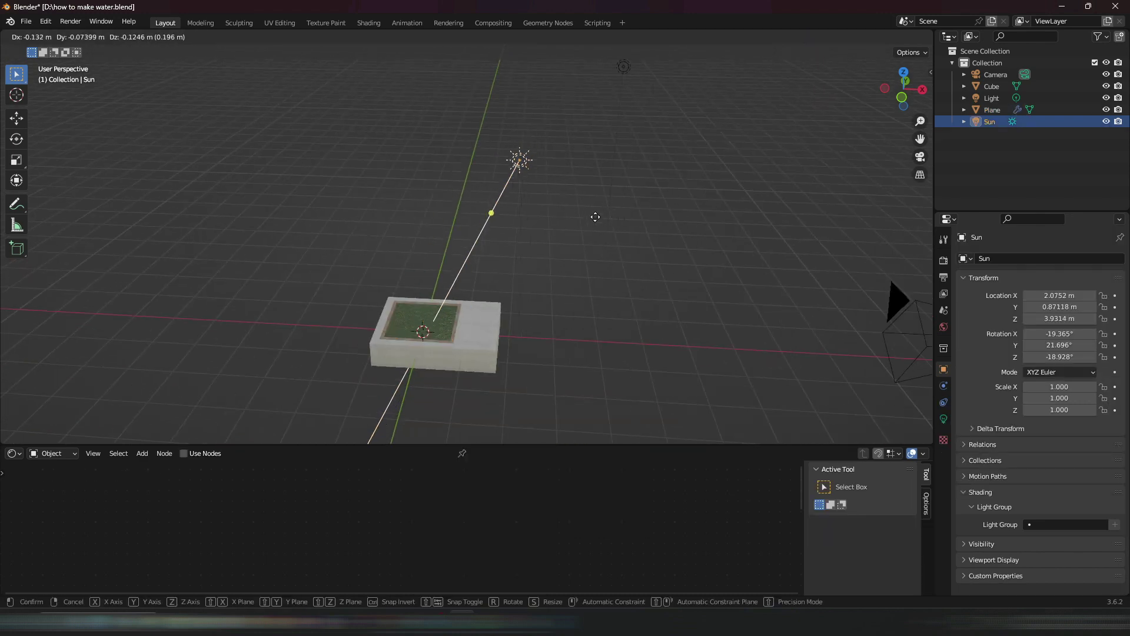
pyautogui.click(586, 233)
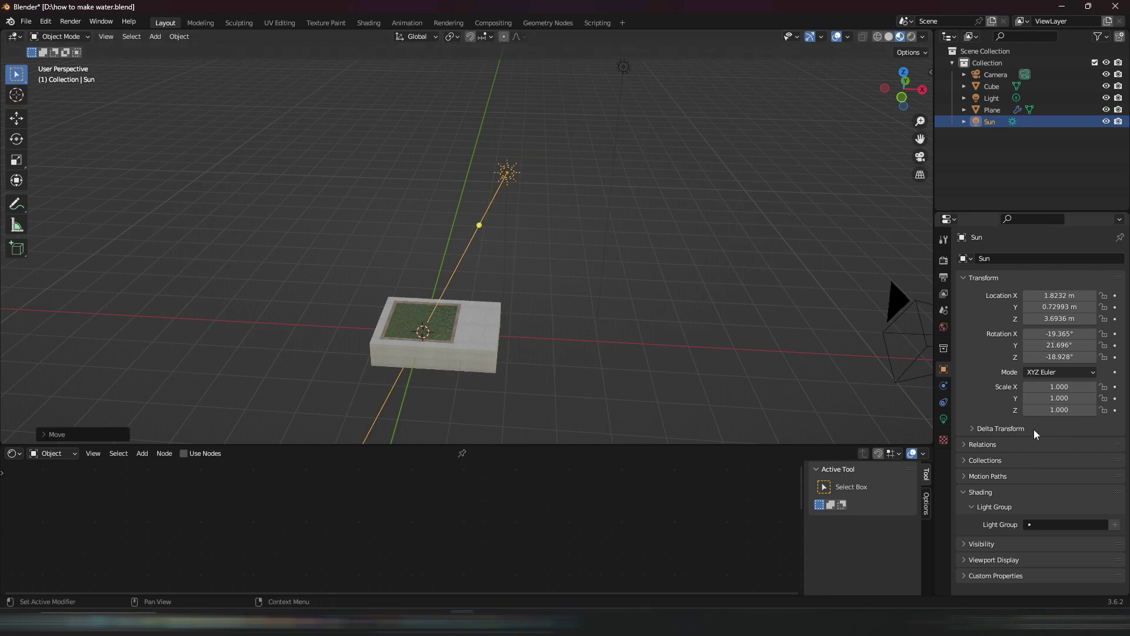
# Step: Check the sun's visibility options and make sure Shadow Caustics is enabled in its light settings
pyautogui.click(970, 544)
pyautogui.scroll(-6, 1033, 511)
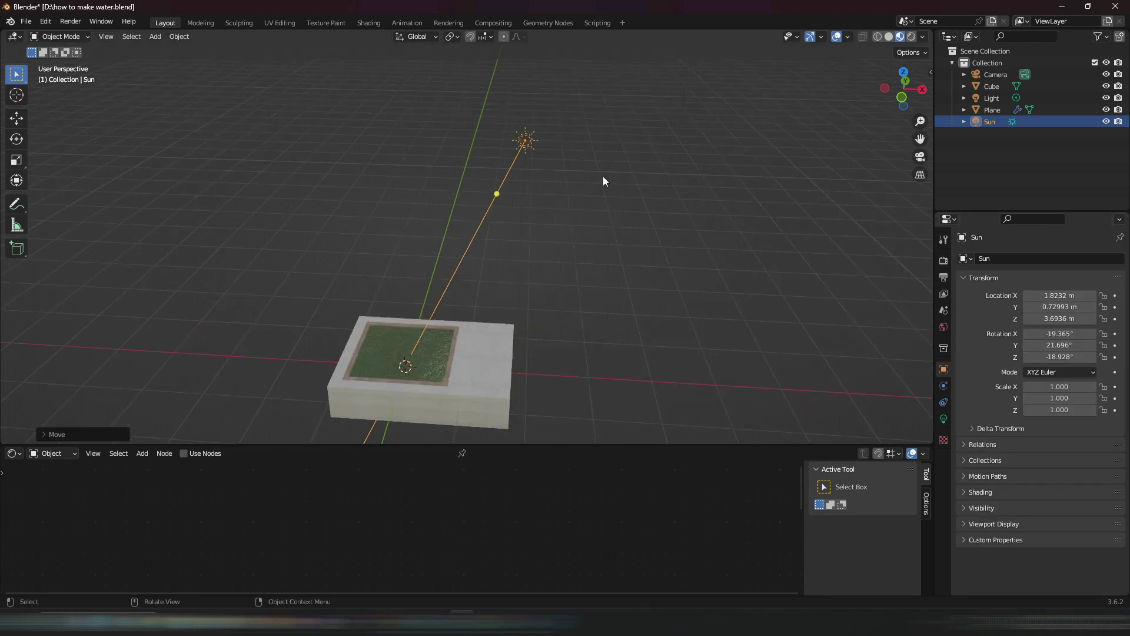
pyautogui.click(602, 175)
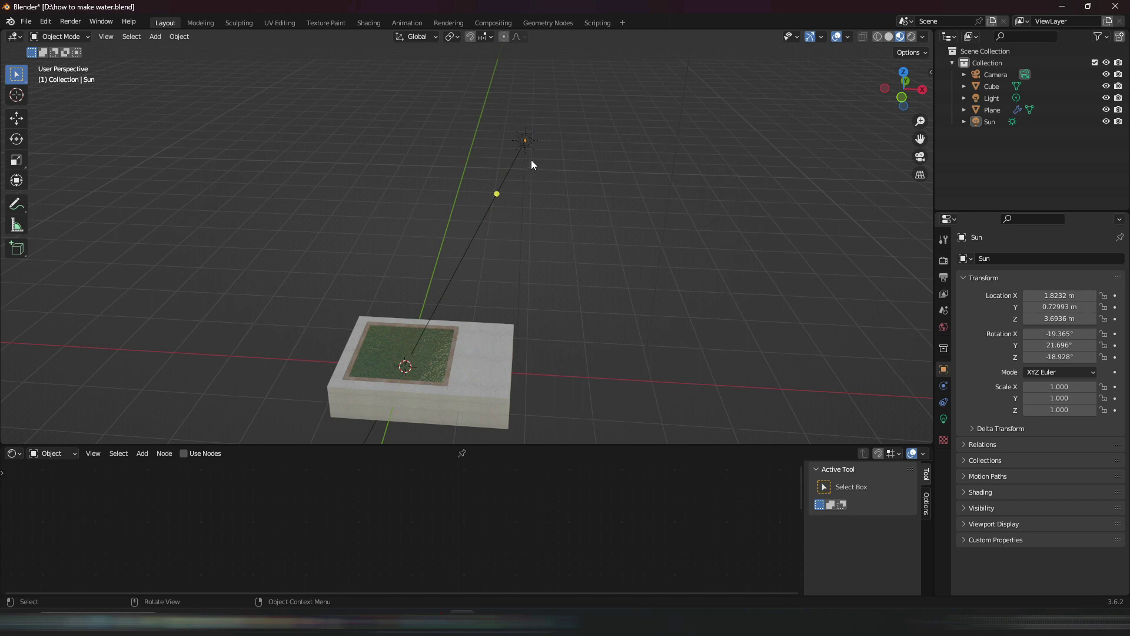
pyautogui.click(526, 140)
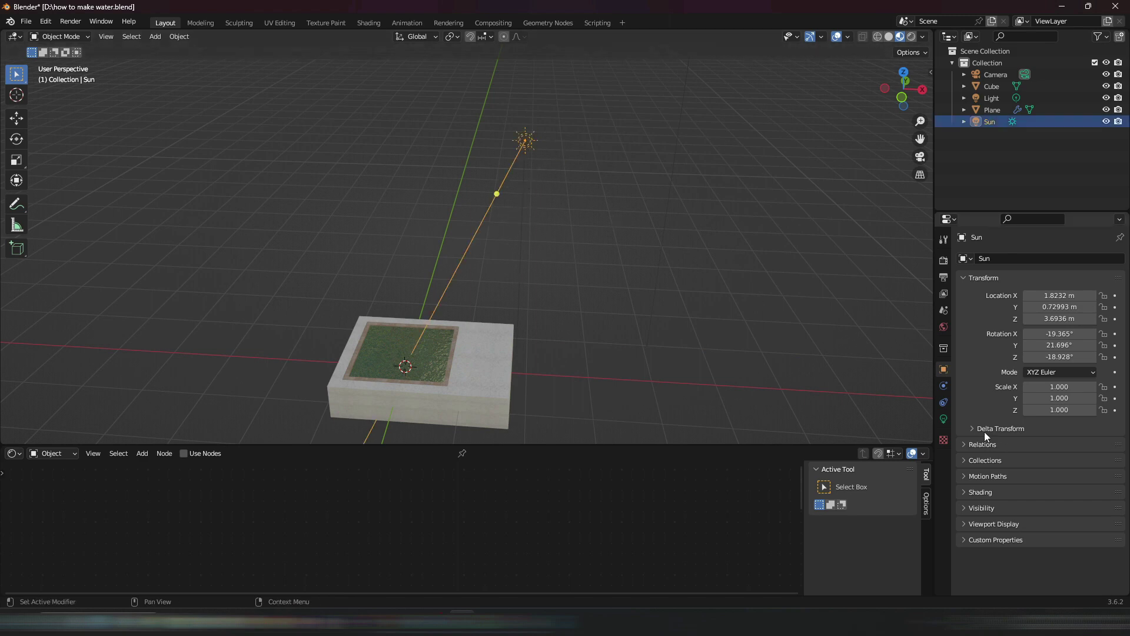
pyautogui.click(944, 419)
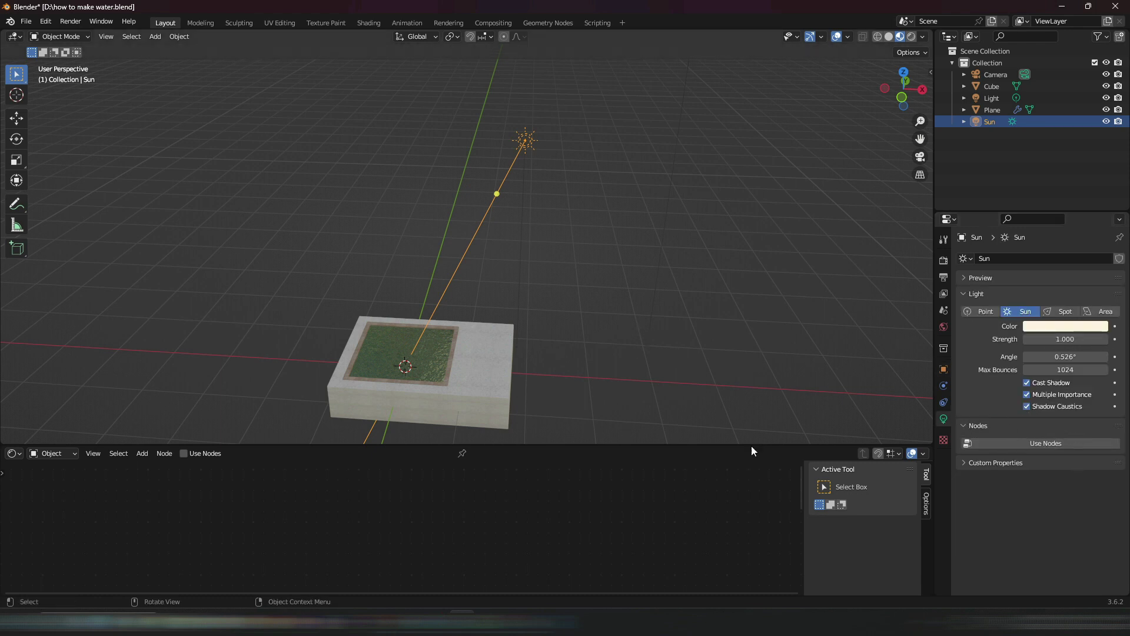
# Step: Enlarge the 3D viewport and preview the pool up close in Rendered shading
pyautogui.moveTo(757, 444); pyautogui.dragTo(757, 578)
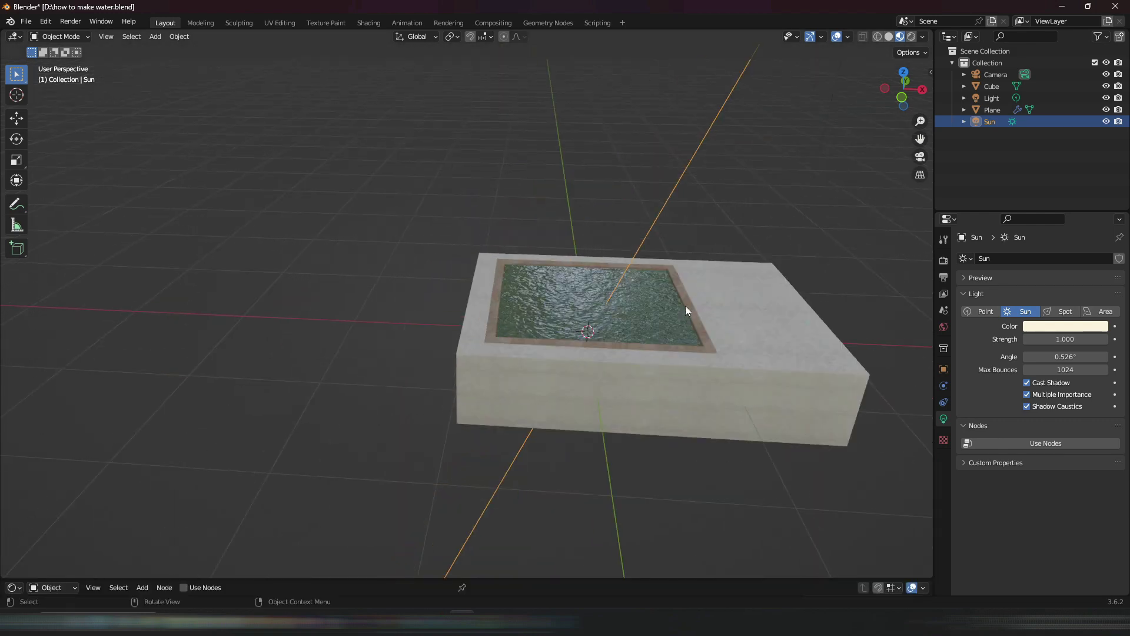
pyautogui.scroll(4, 685, 305)
pyautogui.keyDown('shift'); pyautogui.moveTo(685, 306); pyautogui.dragTo(715, 304, button='middle'); pyautogui.keyUp('shift')
pyautogui.click(916, 36)
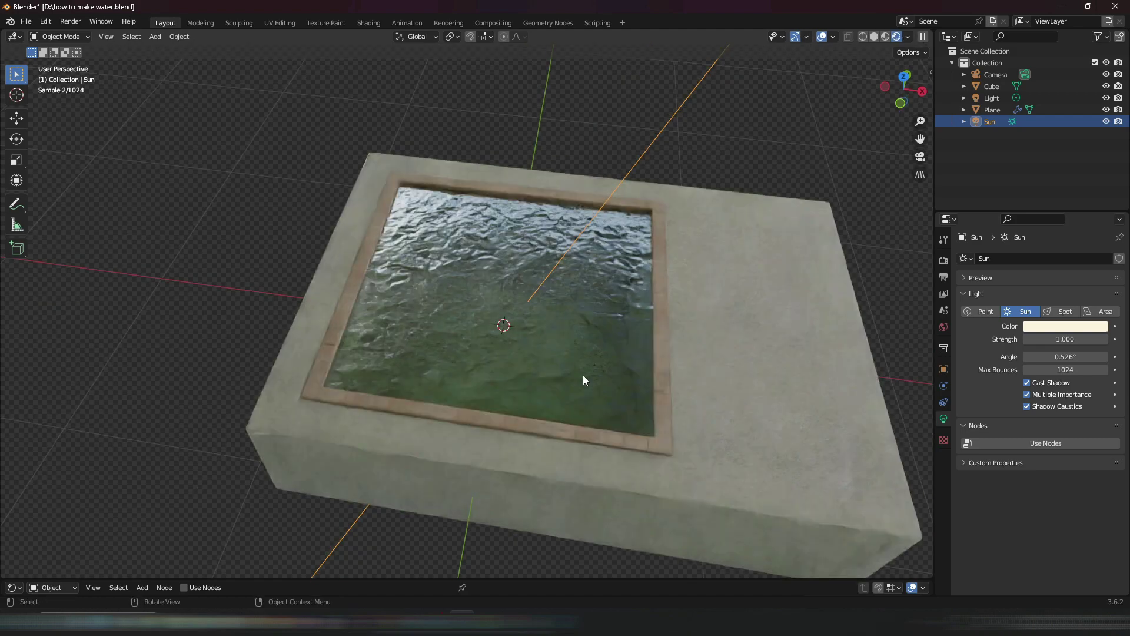
pyautogui.scroll(3, 582, 365)
# Step: Lower the water material's Specular to 0.129 and inspect the water surface in Rendered shading
pyautogui.click(580, 330)
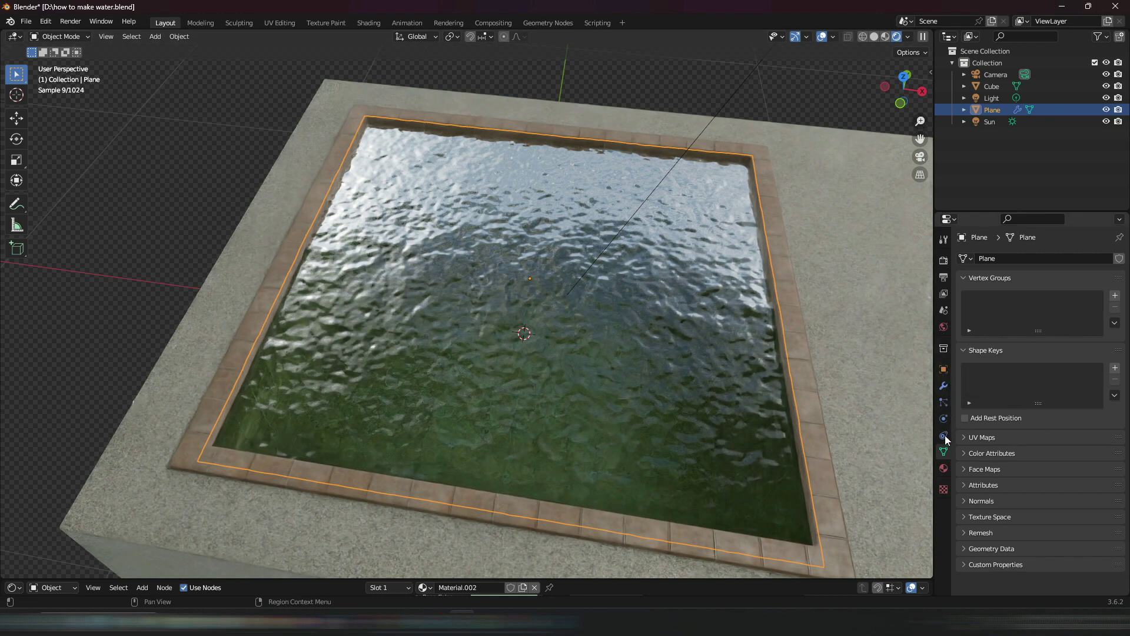
pyautogui.click(943, 469)
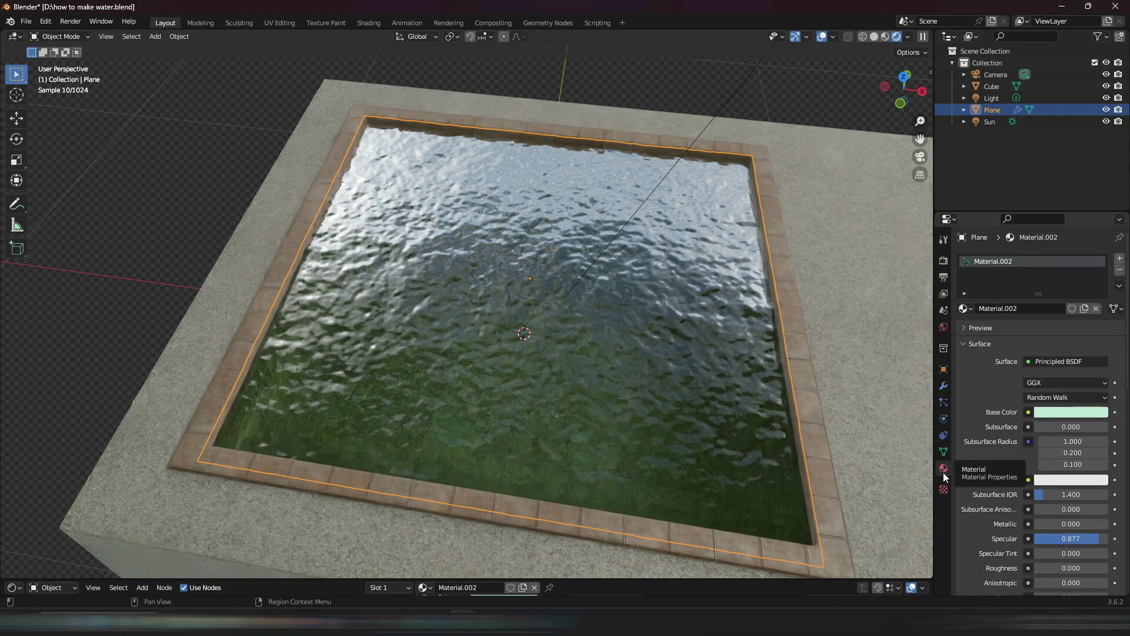
pyautogui.click(885, 37)
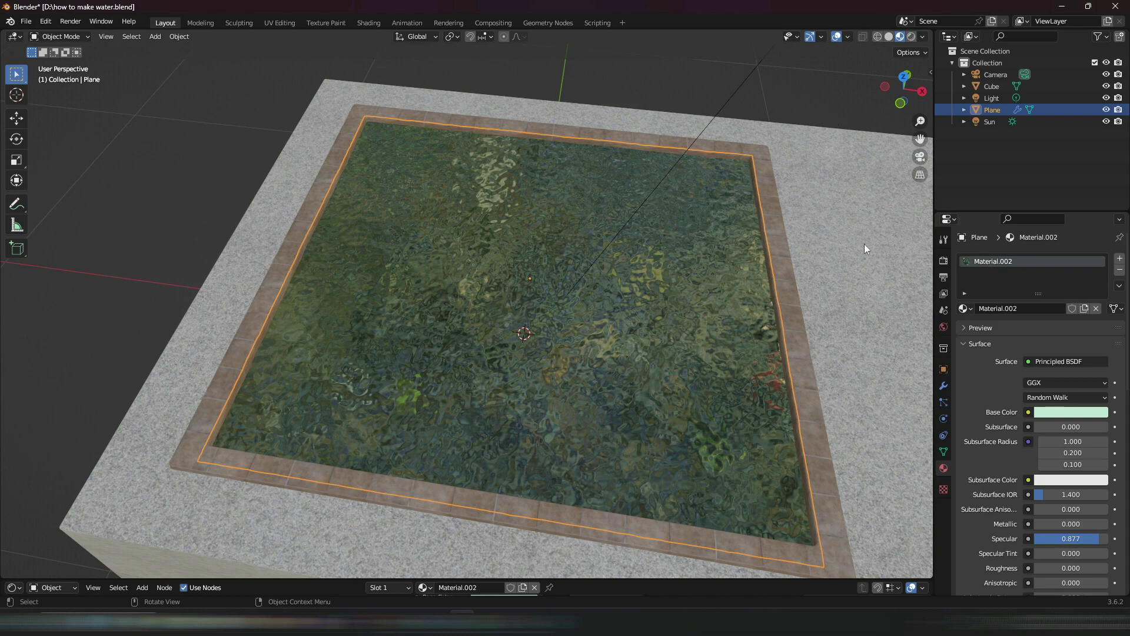
pyautogui.scroll(-4, 1021, 462)
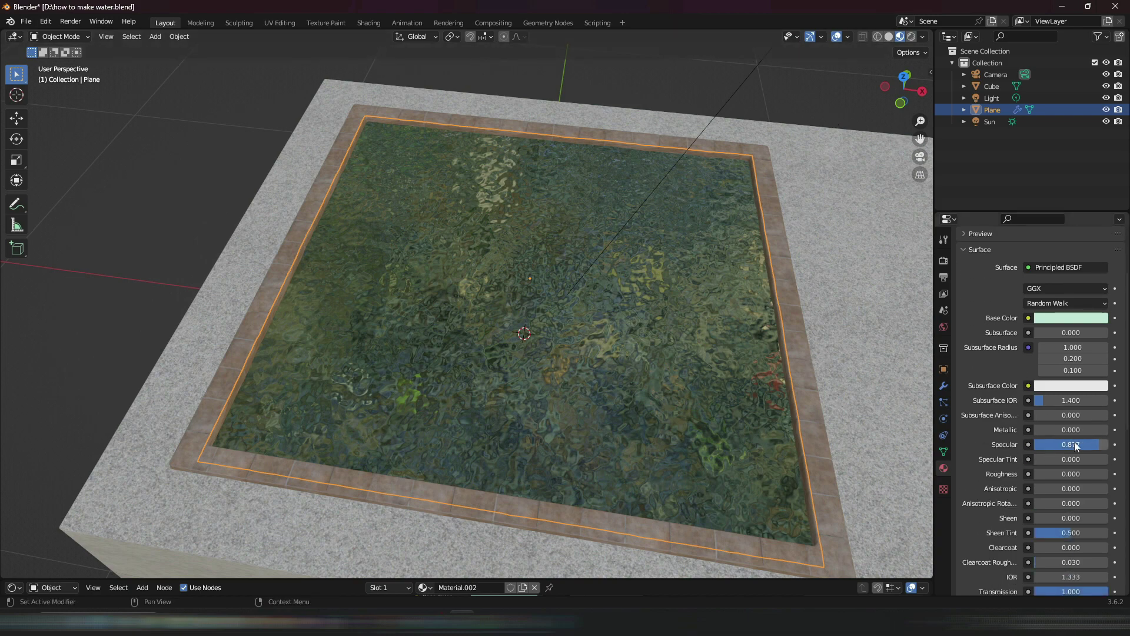
pyautogui.moveTo(1099, 445); pyautogui.dragTo(1069, 444)
pyautogui.click(911, 36)
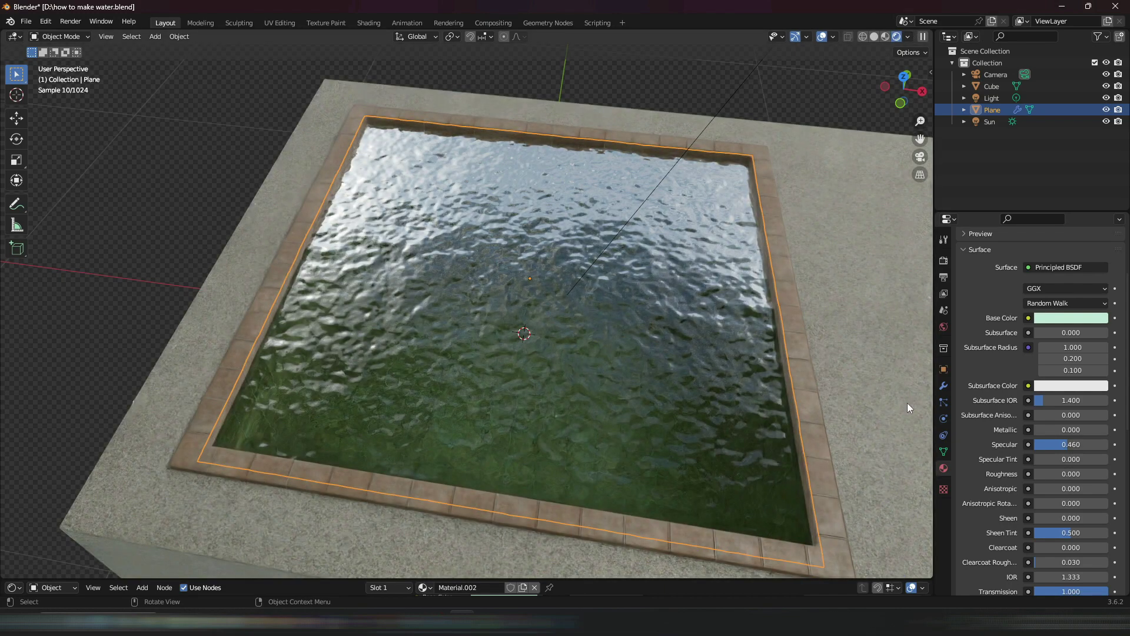
pyautogui.moveTo(1061, 446); pyautogui.dragTo(1053, 448)
pyautogui.click(1052, 448)
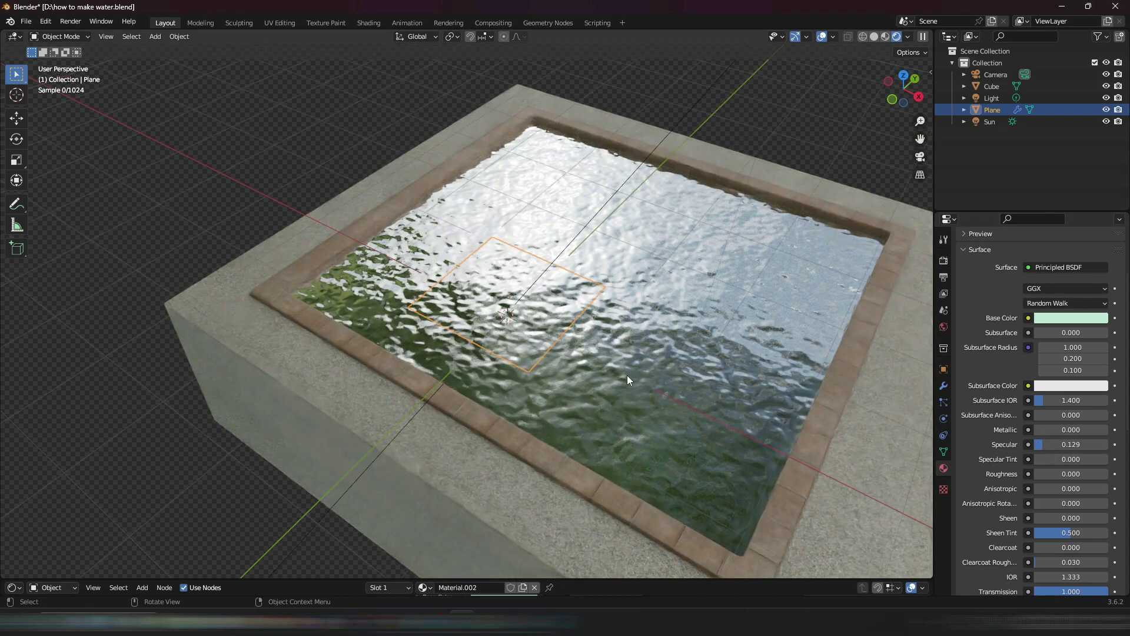
pyautogui.scroll(-5, 627, 376)
pyautogui.moveTo(603, 365); pyautogui.dragTo(540, 337, button='middle')
pyautogui.scroll(6, 537, 337)
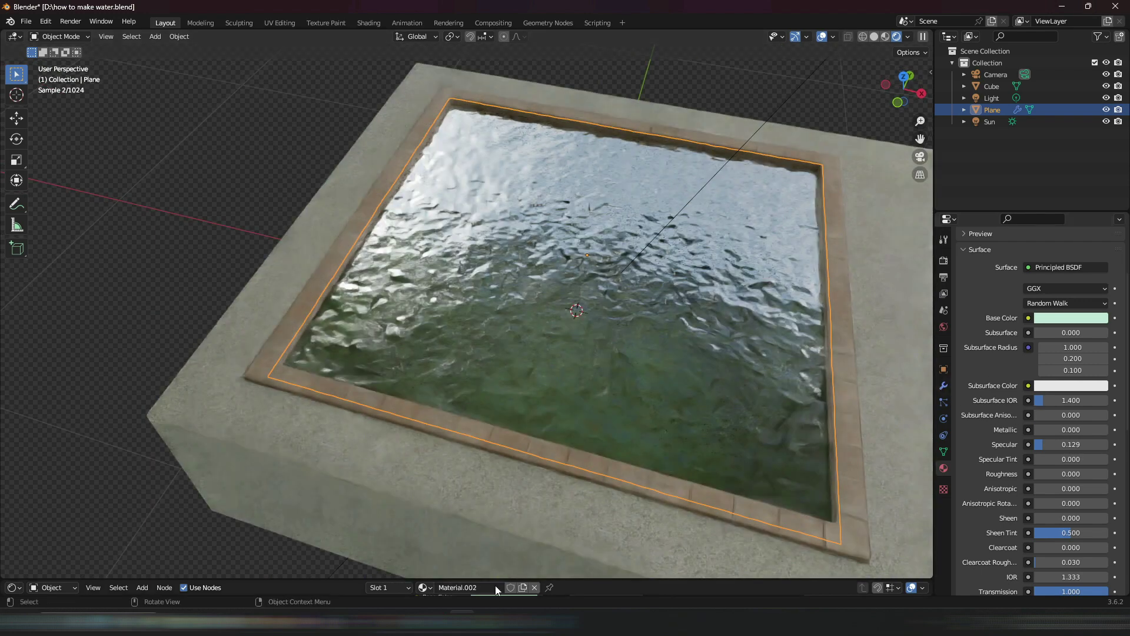
# Step: Enlarge the Shader Editor, switch it to the World shader and set the Background strength to 0.2
pyautogui.moveTo(477, 580); pyautogui.dragTo(471, 254)
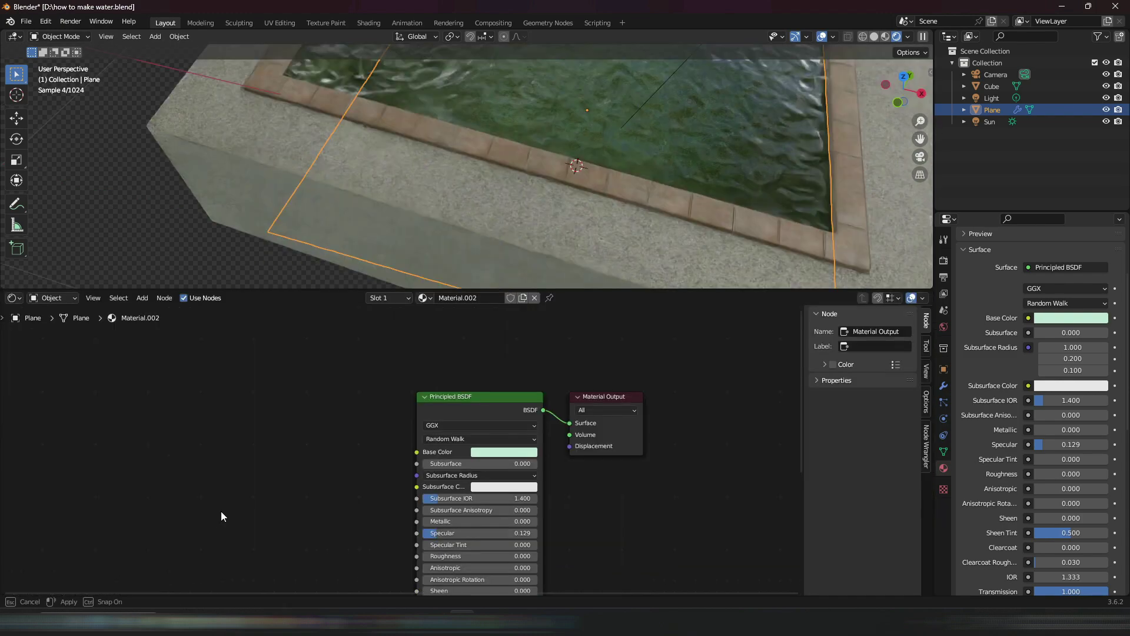
pyautogui.click(884, 37)
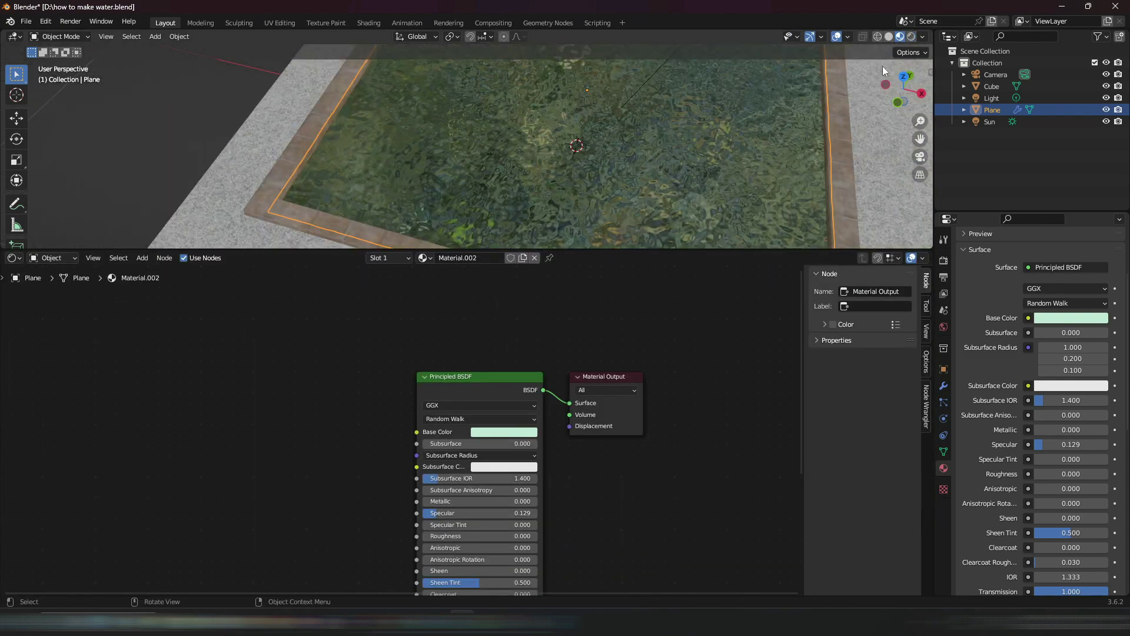
pyautogui.click(53, 259)
pyautogui.click(55, 285)
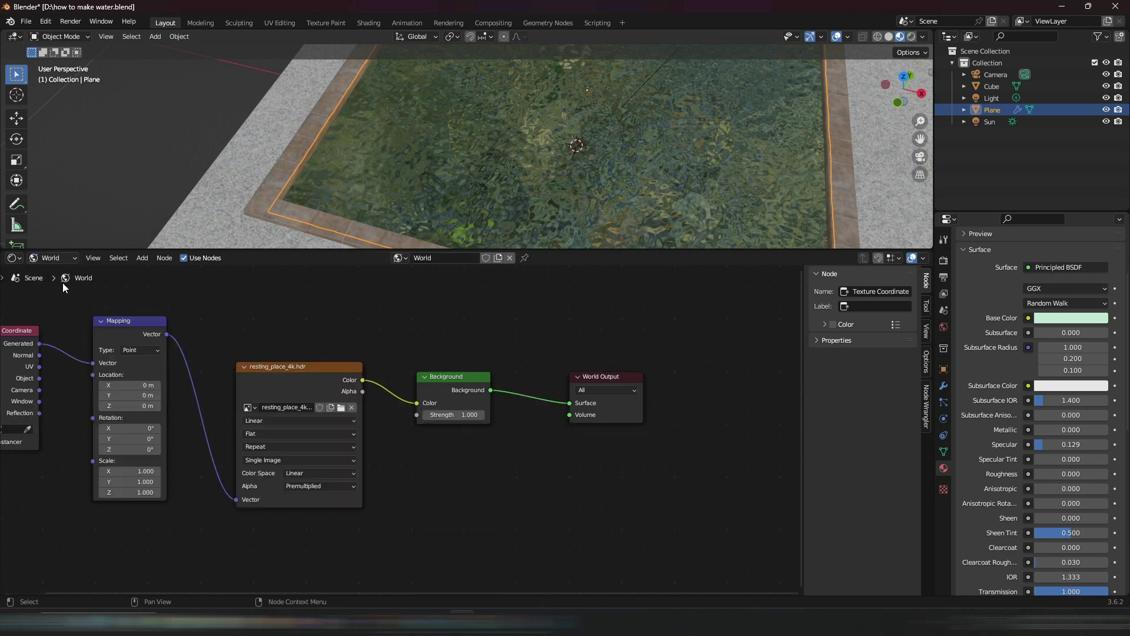
pyautogui.scroll(3, 485, 457)
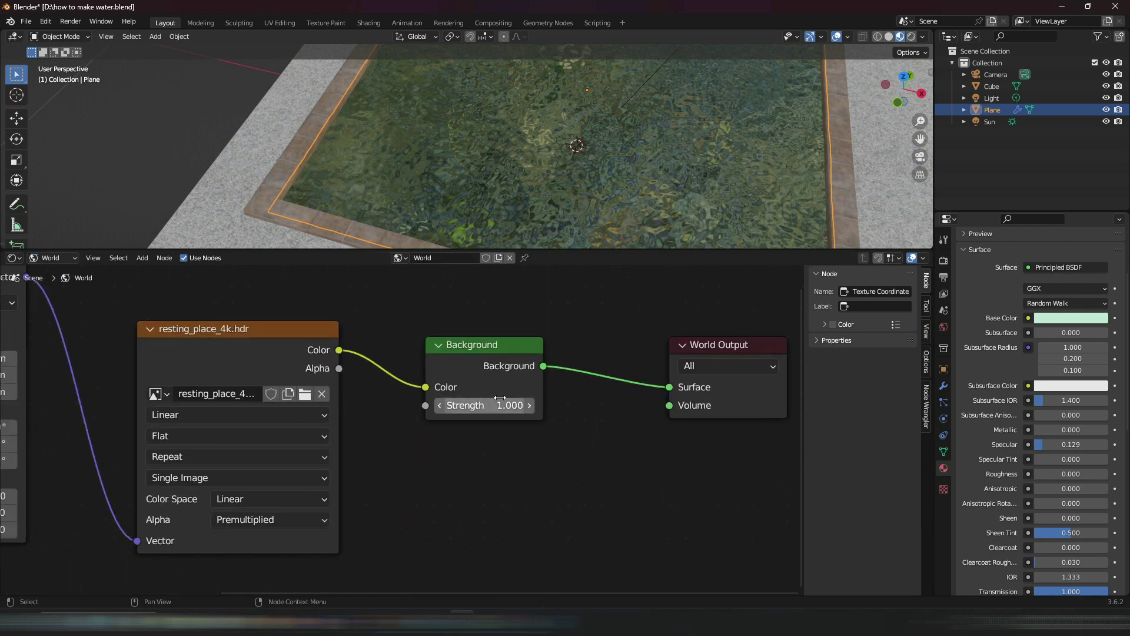
pyautogui.click(488, 406)
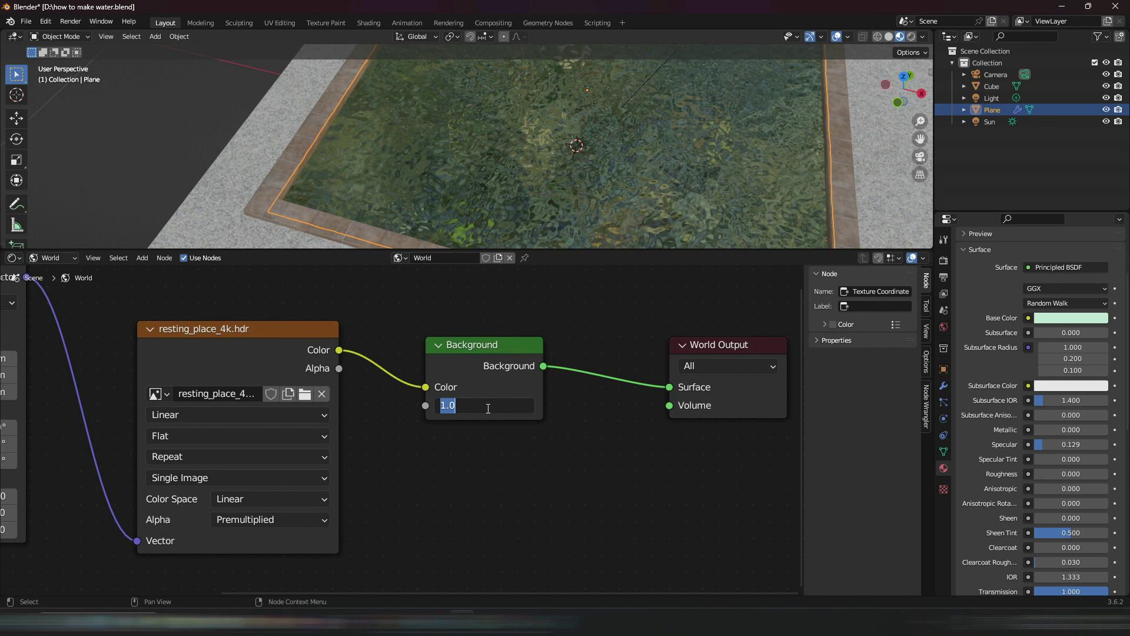
pyautogui.write('0.2')
pyautogui.press('Return')
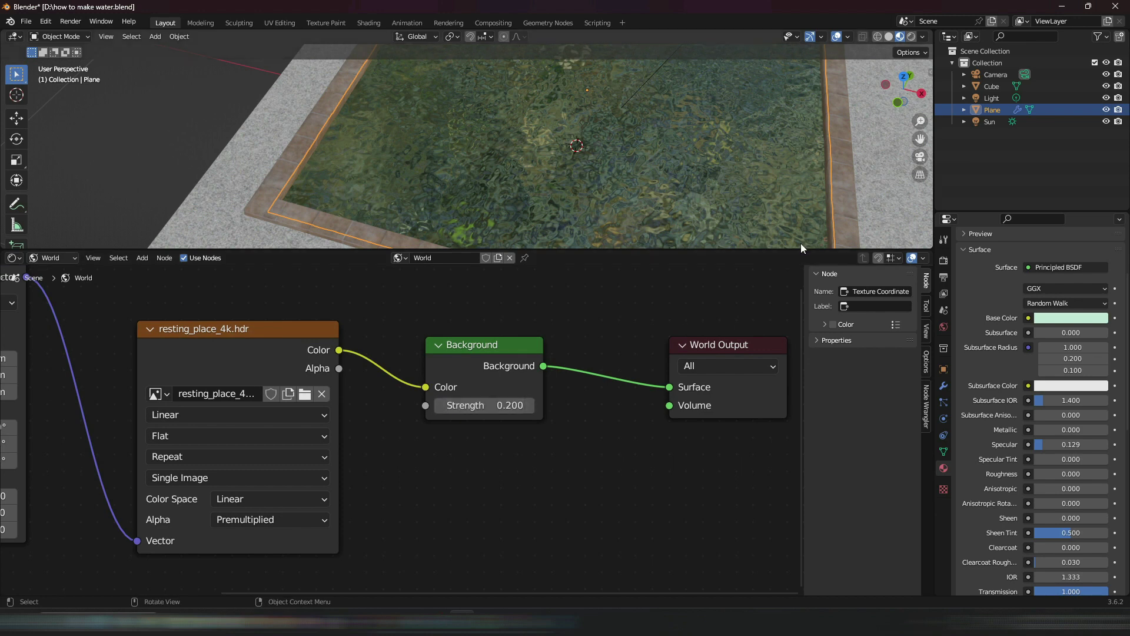
# Step: Enlarge the 3D viewport again and preview the pool in Rendered shading with the weaker environment light
pyautogui.moveTo(801, 250); pyautogui.dragTo(800, 472)
pyautogui.scroll(-6, 666, 178)
pyautogui.moveTo(625, 157); pyautogui.dragTo(663, 273, button='middle')
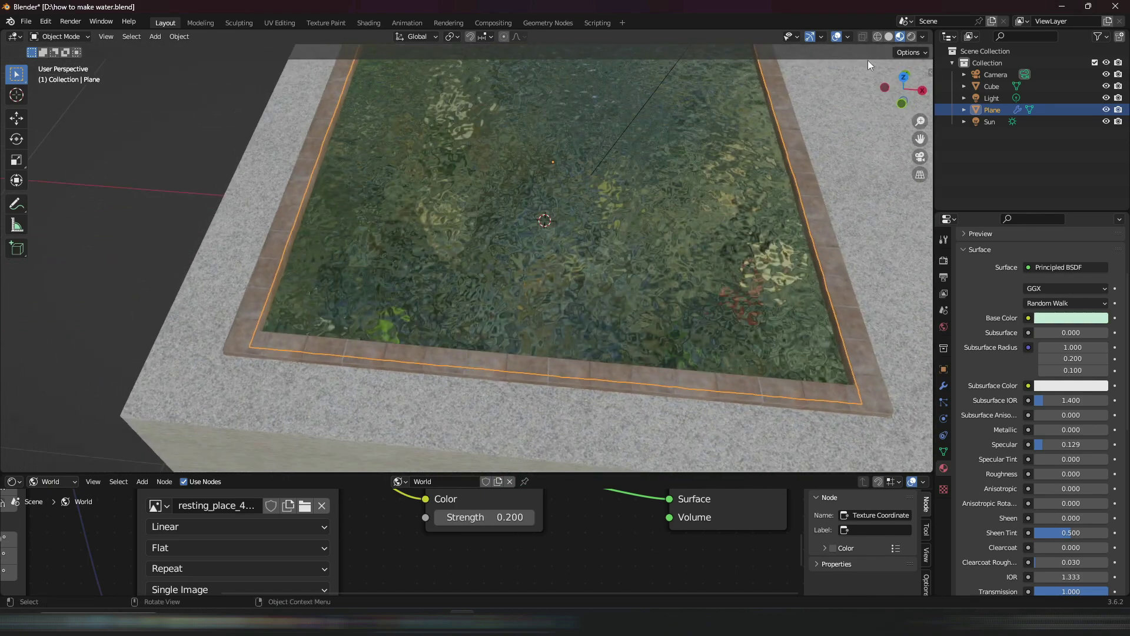
pyautogui.click(910, 38)
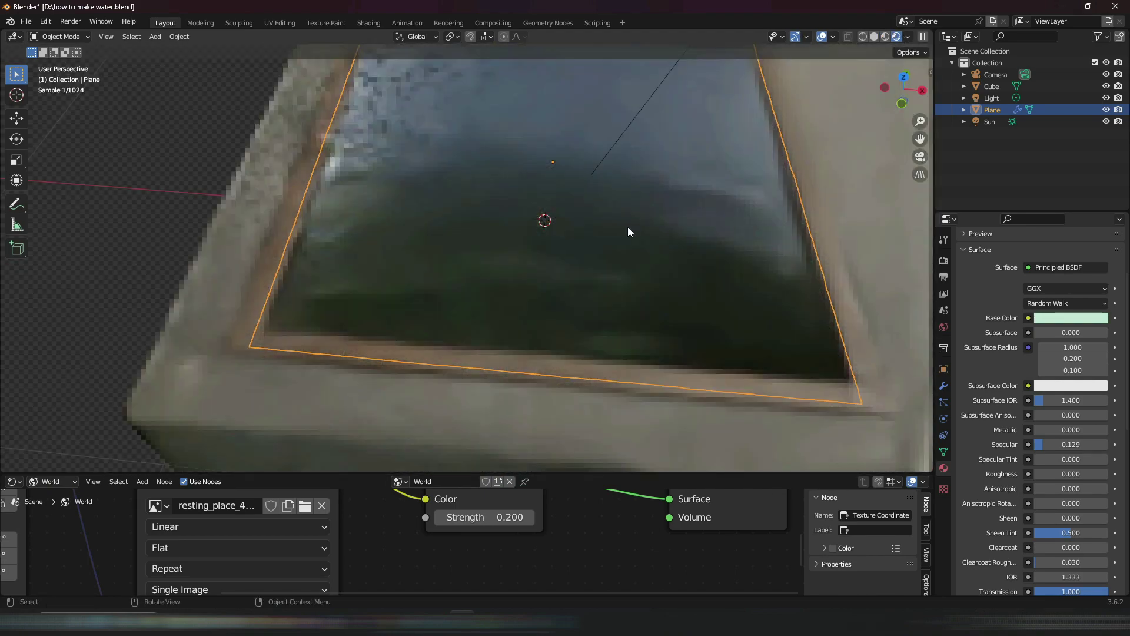
# Step: Raise the sun light's strength to 4.54 and view the water from a steeper angle
pyautogui.click(639, 110)
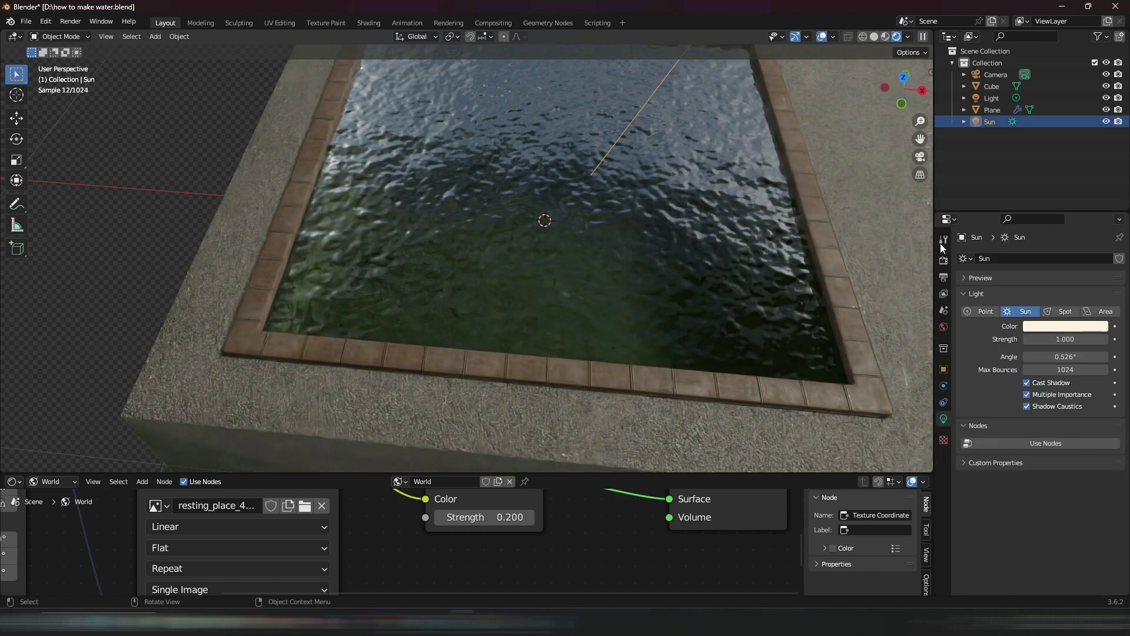
pyautogui.moveTo(1067, 339)
pyautogui.mouseDown()
pyautogui.moveTo(1101, 339)
pyautogui.moveTo(1069, 332)
pyautogui.mouseUp()
pyautogui.click(1066, 339)
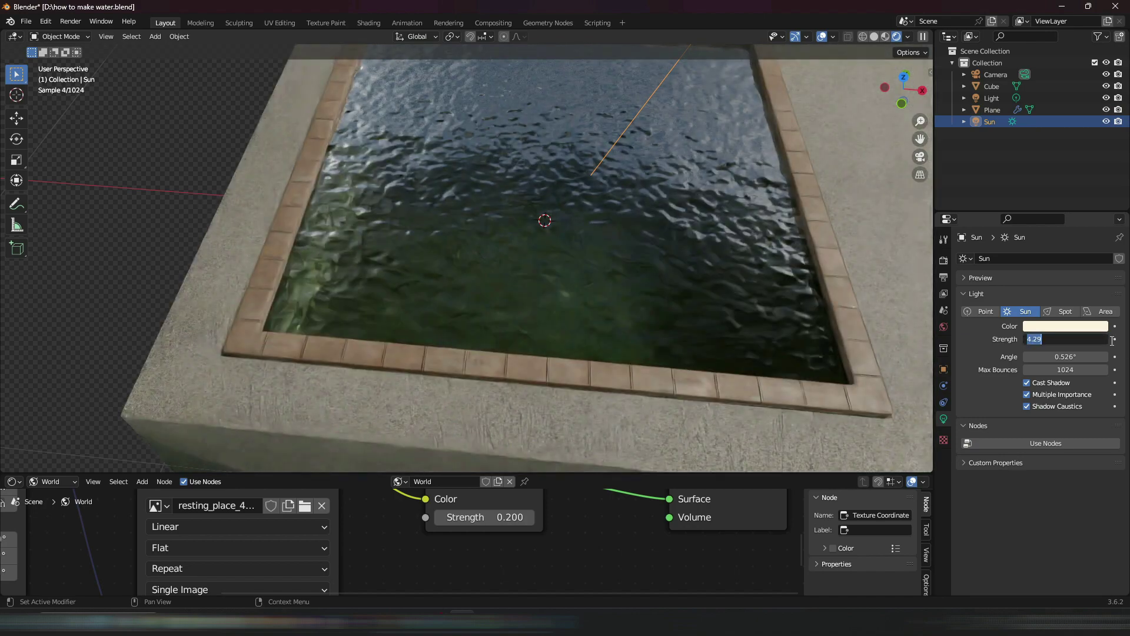
pyautogui.write('4.46')
pyautogui.press('Return')
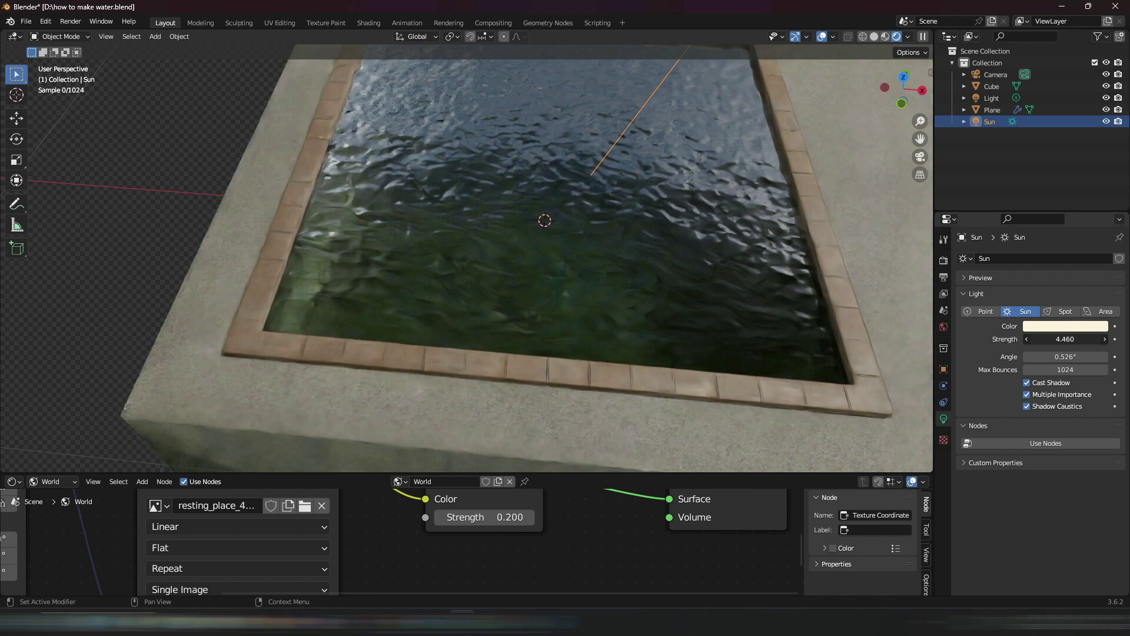
pyautogui.moveTo(1066, 339); pyautogui.dragTo(1088, 339)
pyautogui.click(62, 184)
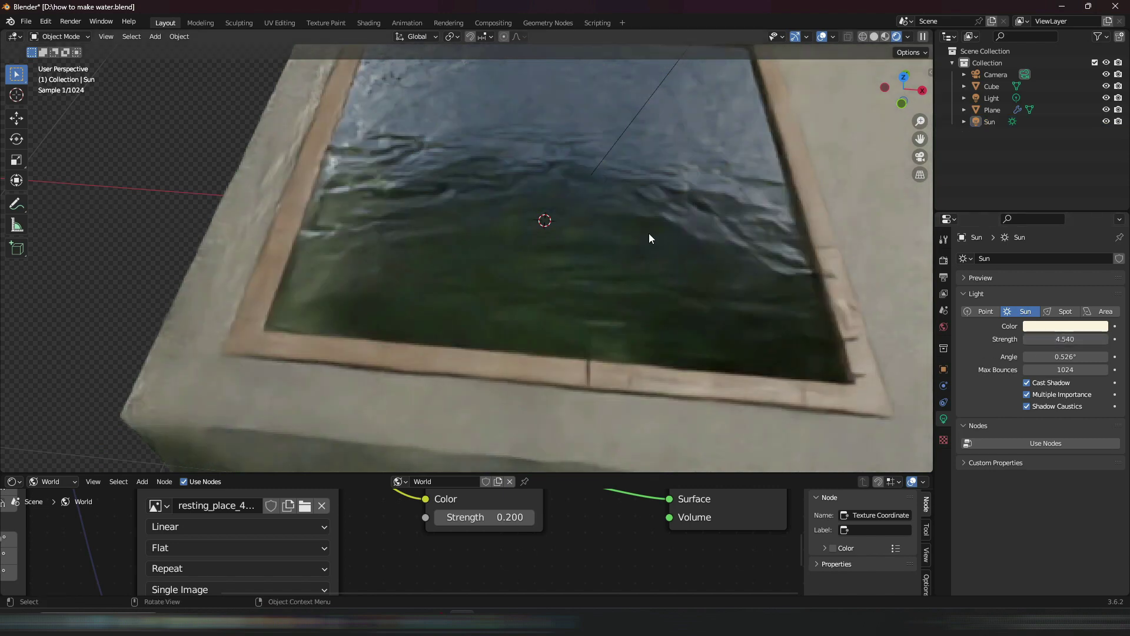
pyautogui.moveTo(649, 233); pyautogui.dragTo(578, 287, button='middle')
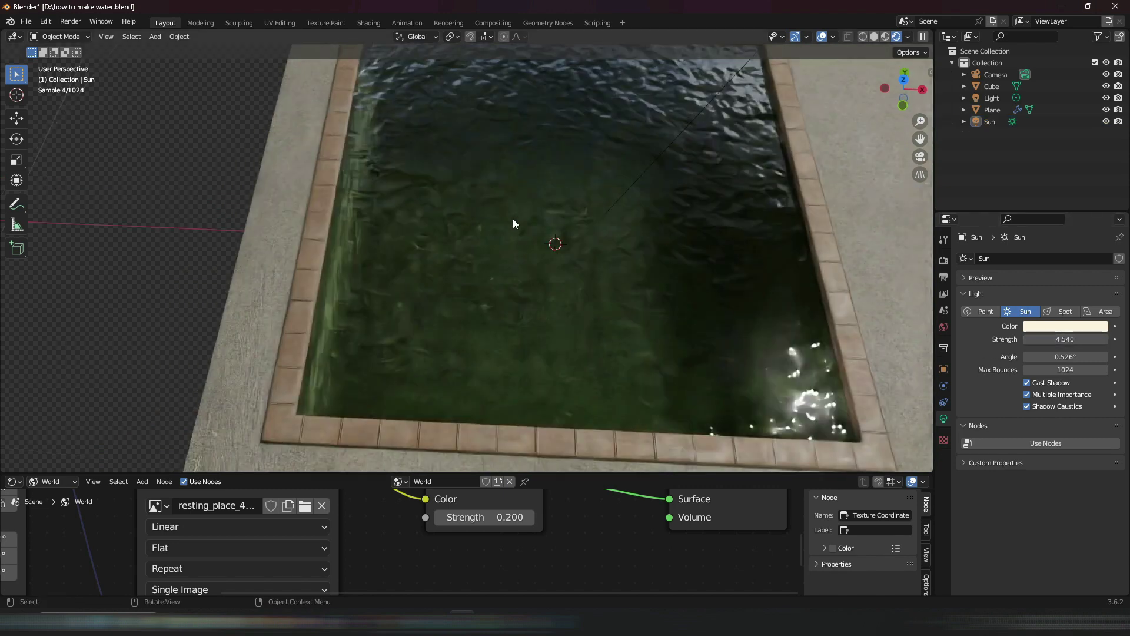
# Step: Change the water material's base color to a pale cyan and preview it in Rendered shading
pyautogui.click(495, 172)
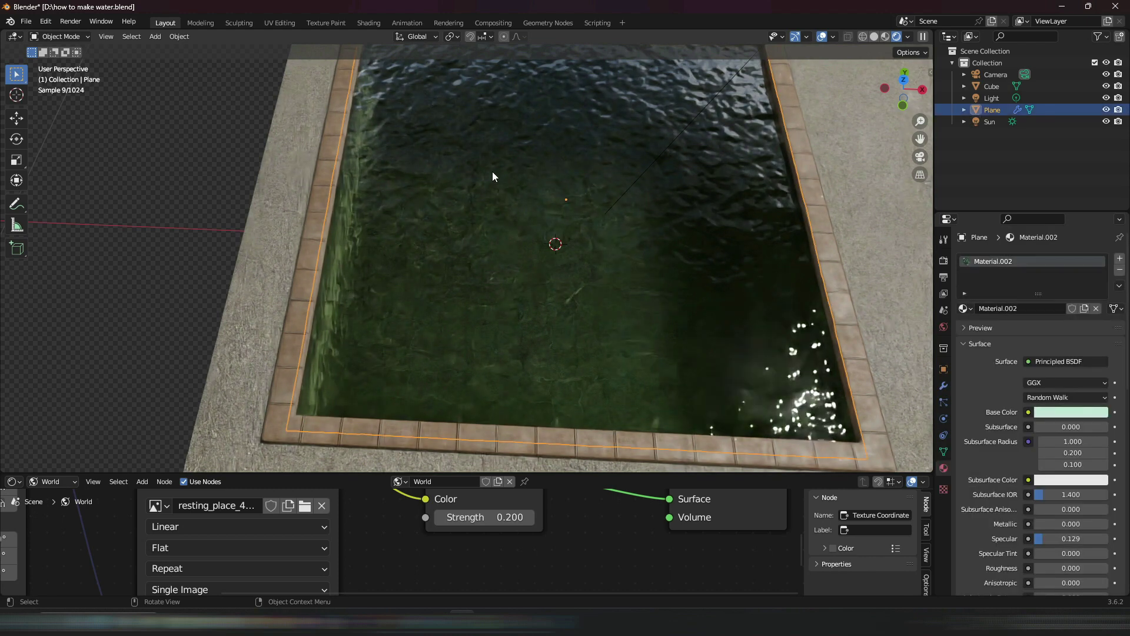
pyautogui.click(886, 36)
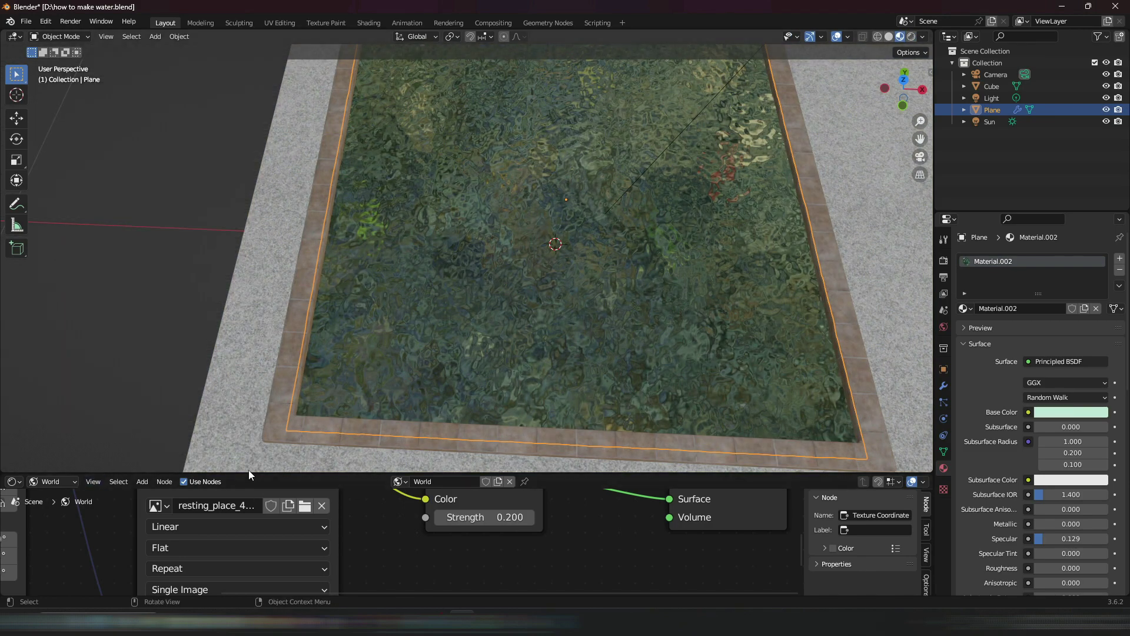
pyautogui.scroll(-1, 1004, 413)
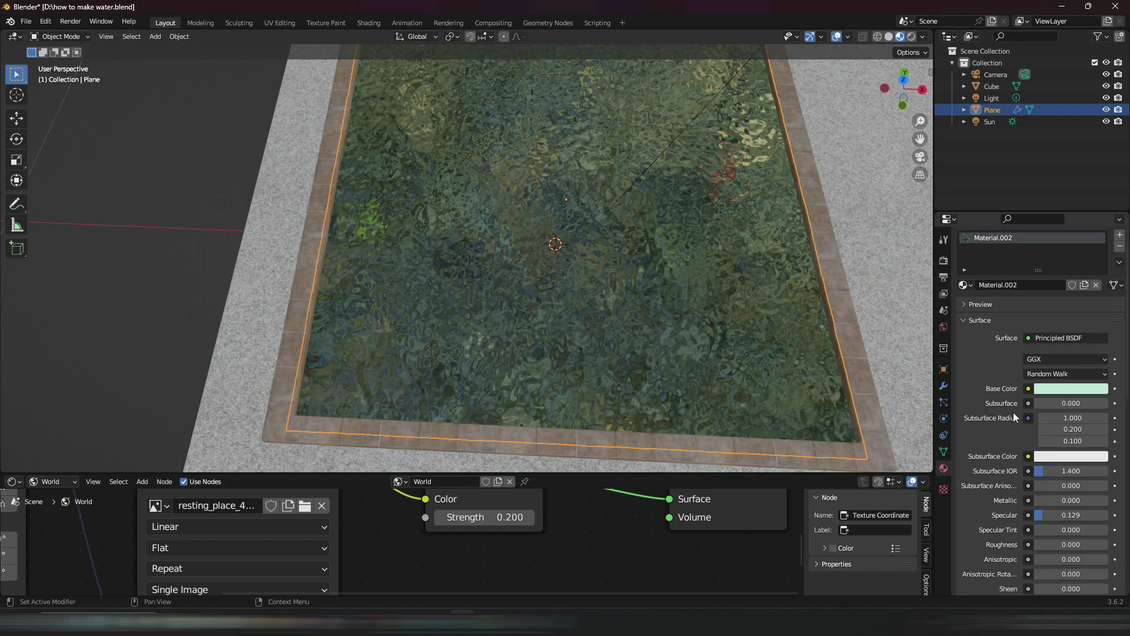
pyautogui.click(1072, 393)
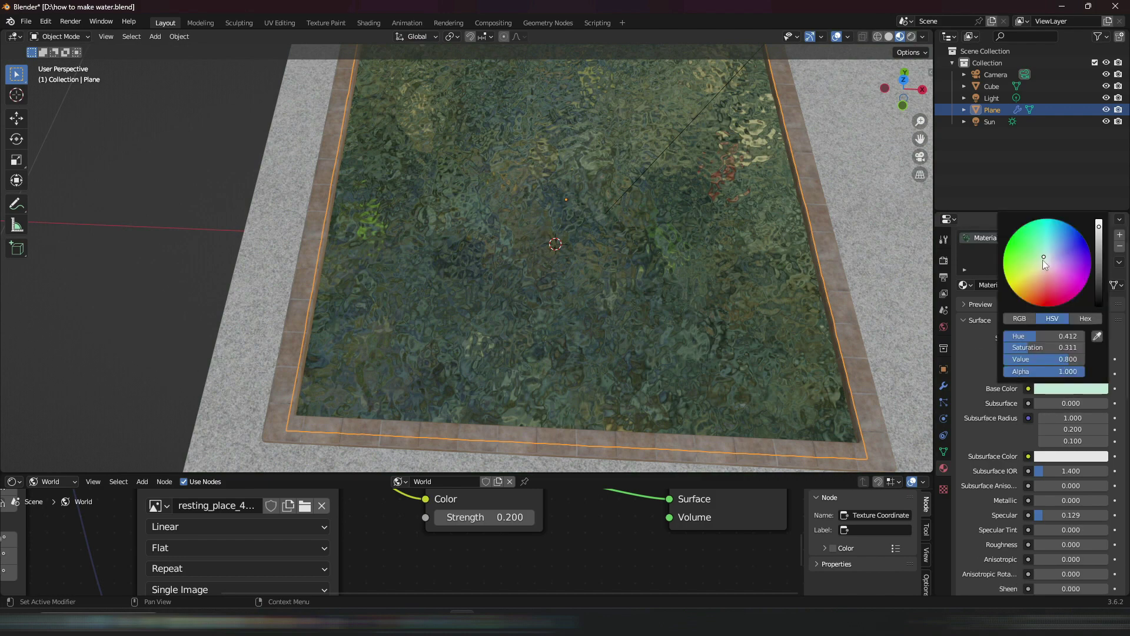
pyautogui.click(911, 36)
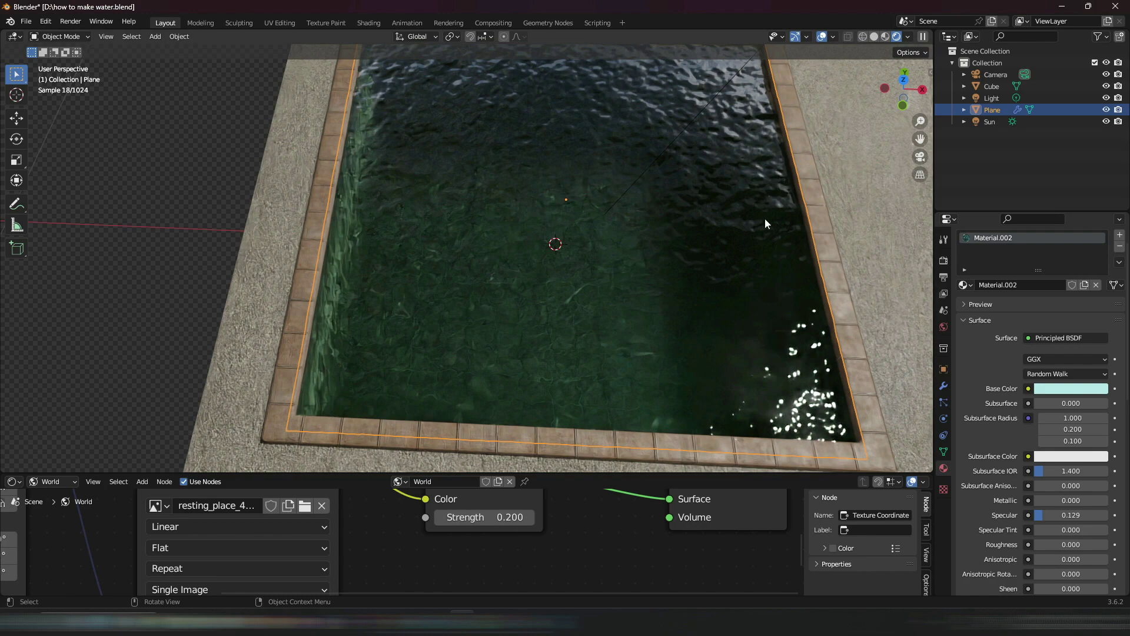
# Step: Switch the viewport back to Material Preview shading and view the pool from a corner
pyautogui.click(886, 36)
pyautogui.moveTo(740, 270)
pyautogui.mouseDown(button='middle')
pyautogui.moveTo(709, 264)
pyautogui.moveTo(697, 222)
pyautogui.moveTo(543, 230)
pyautogui.mouseUp(button='middle')
pyautogui.scroll(4, 543, 231)
pyautogui.keyDown('shift'); pyautogui.moveTo(656, 220); pyautogui.dragTo(690, 231, button='middle'); pyautogui.keyUp('shift')
pyautogui.scroll(-10, 689, 235)
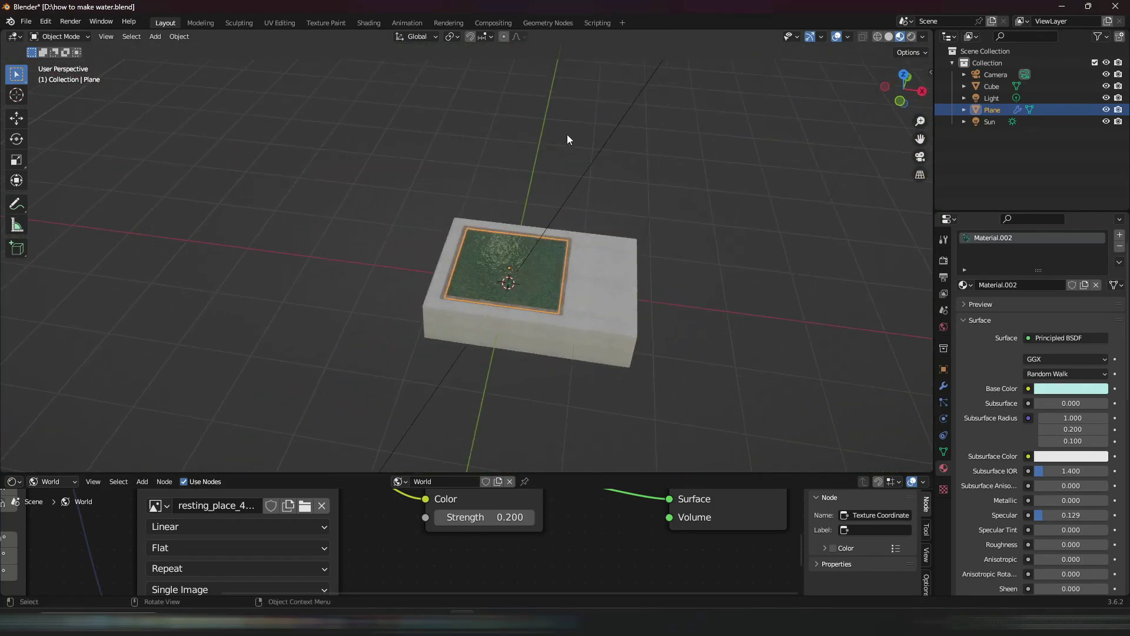
# Step: Deselect the water plane and add a spot light to the scene
pyautogui.click(568, 141)
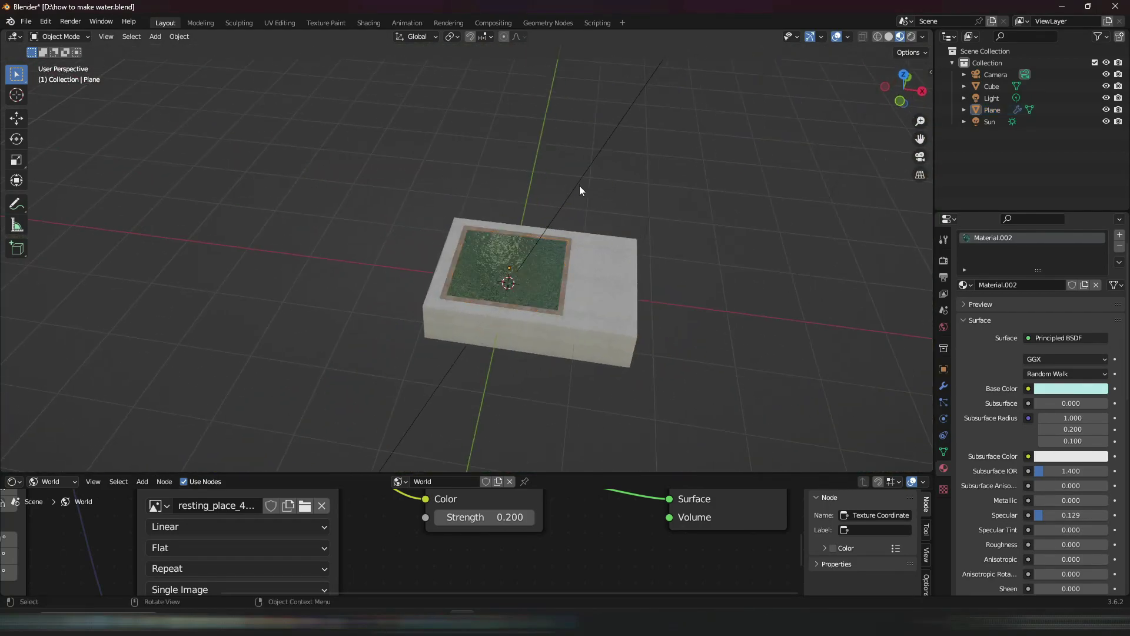
pyautogui.hotkey('shift', 'a')
pyautogui.moveTo(593, 176)
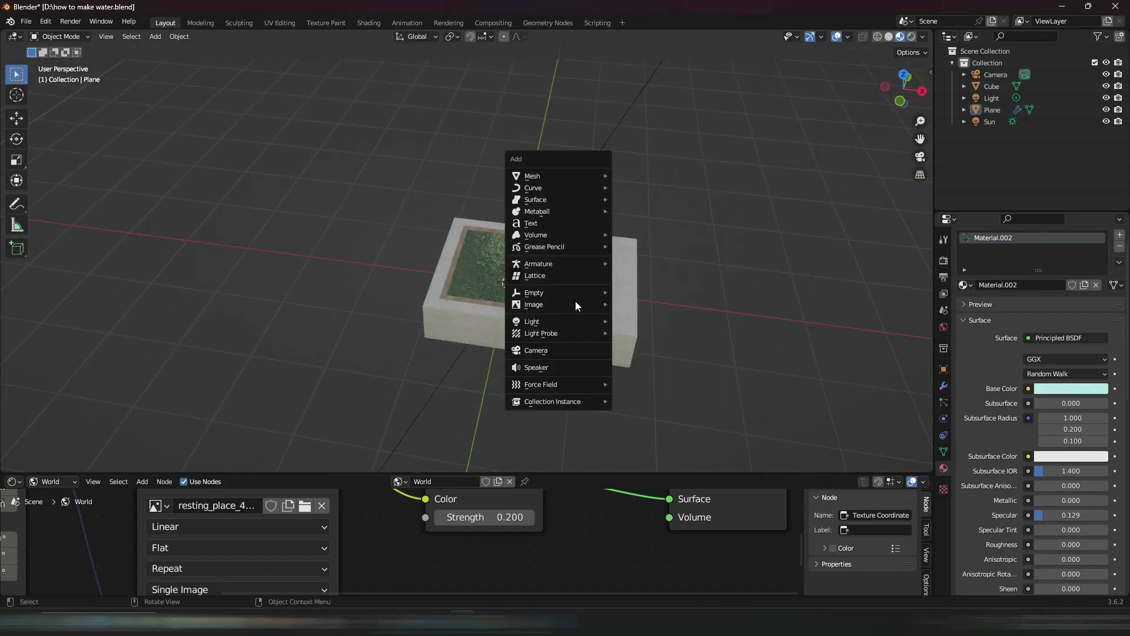
pyautogui.moveTo(568, 320)
pyautogui.click(659, 346)
pyautogui.scroll(-5, 655, 338)
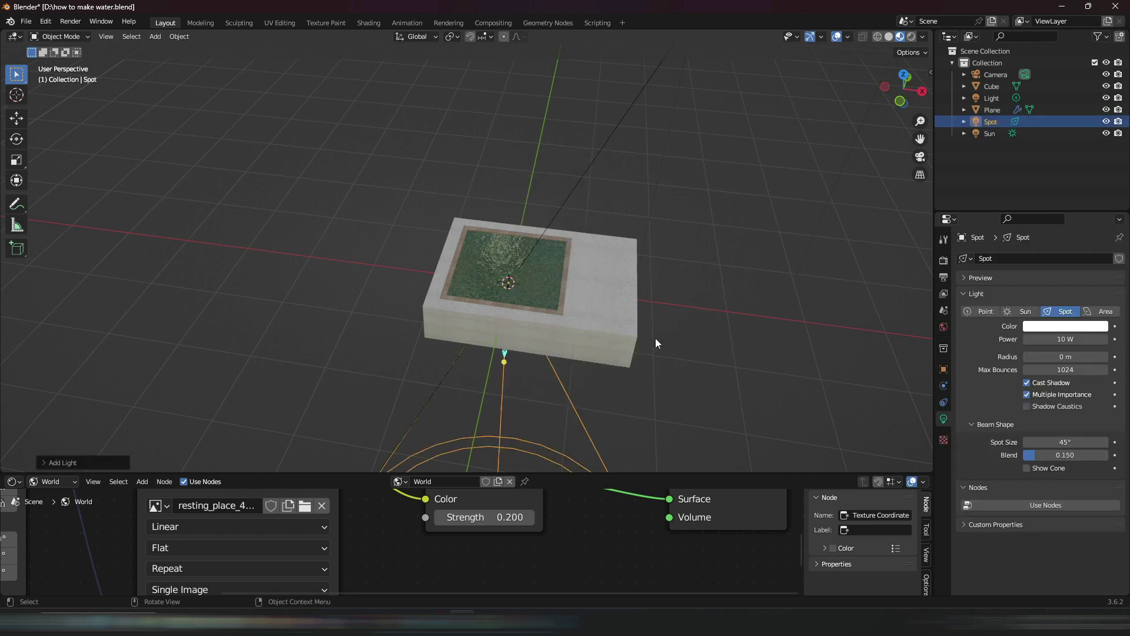
# Step: In front view, move the spot light above the pool block's +X end and rotate it to aim at the pool
pyautogui.press('KP_1')
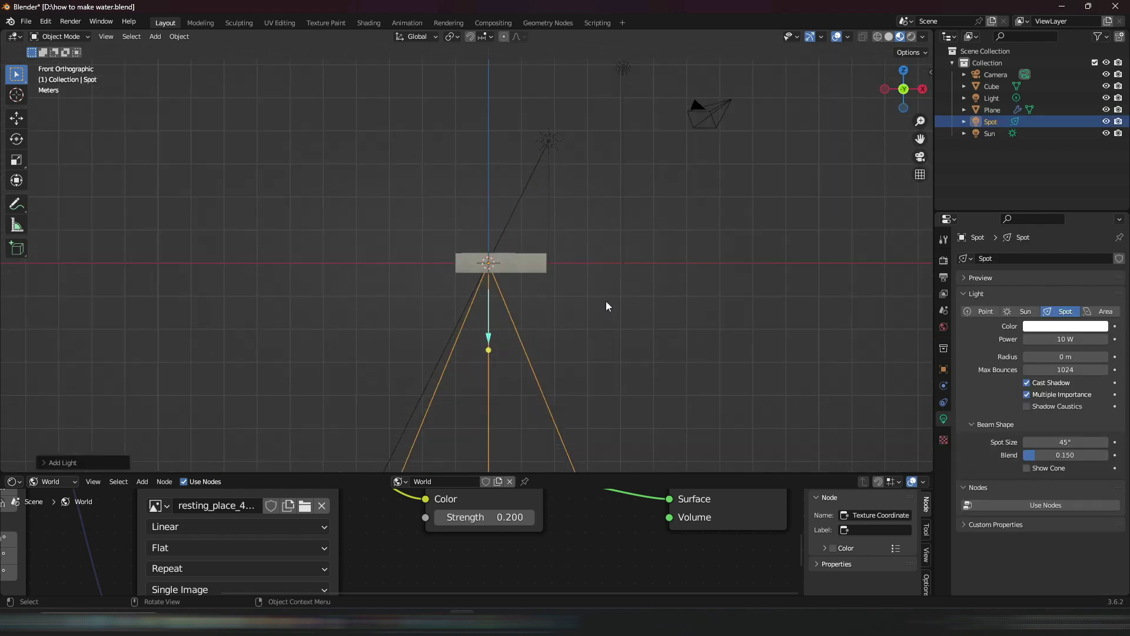
pyautogui.press('g')
pyautogui.click(567, 320)
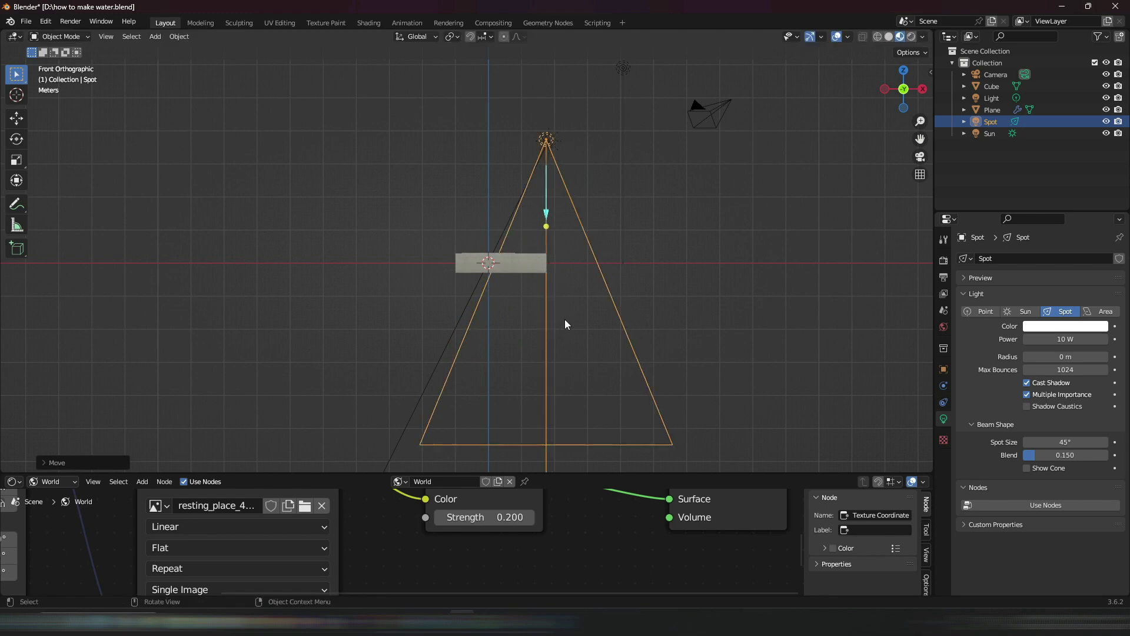
pyautogui.press('r')
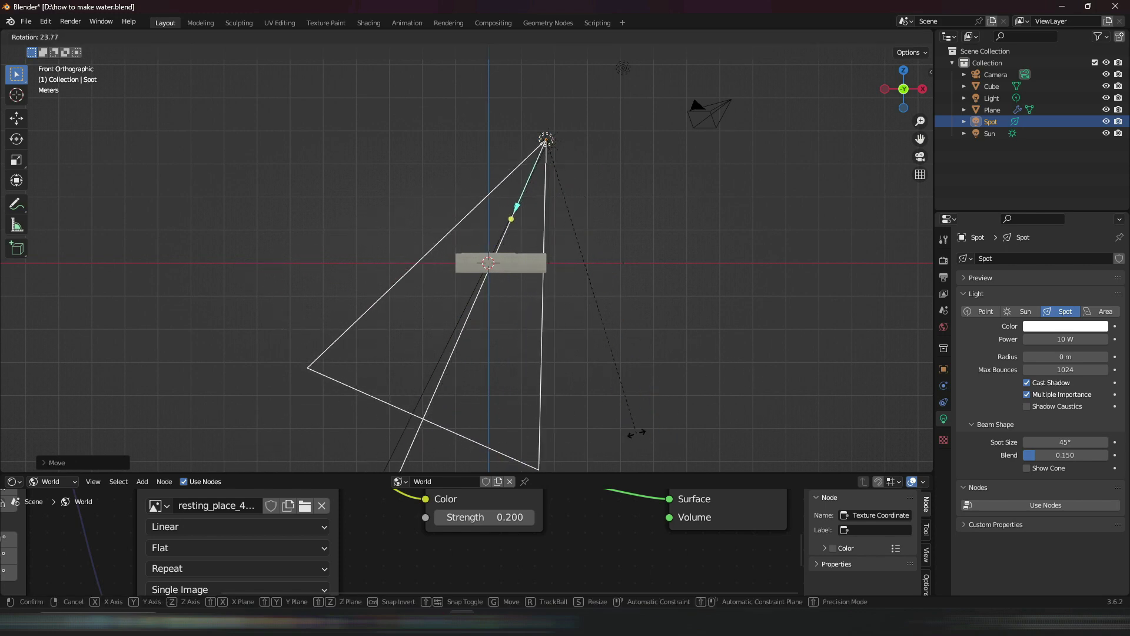
pyautogui.click(591, 436)
# Step: Tint the spot light a very pale warm white and set its power to 2000 W
pyautogui.moveTo(660, 176); pyautogui.dragTo(662, 247, button='middle')
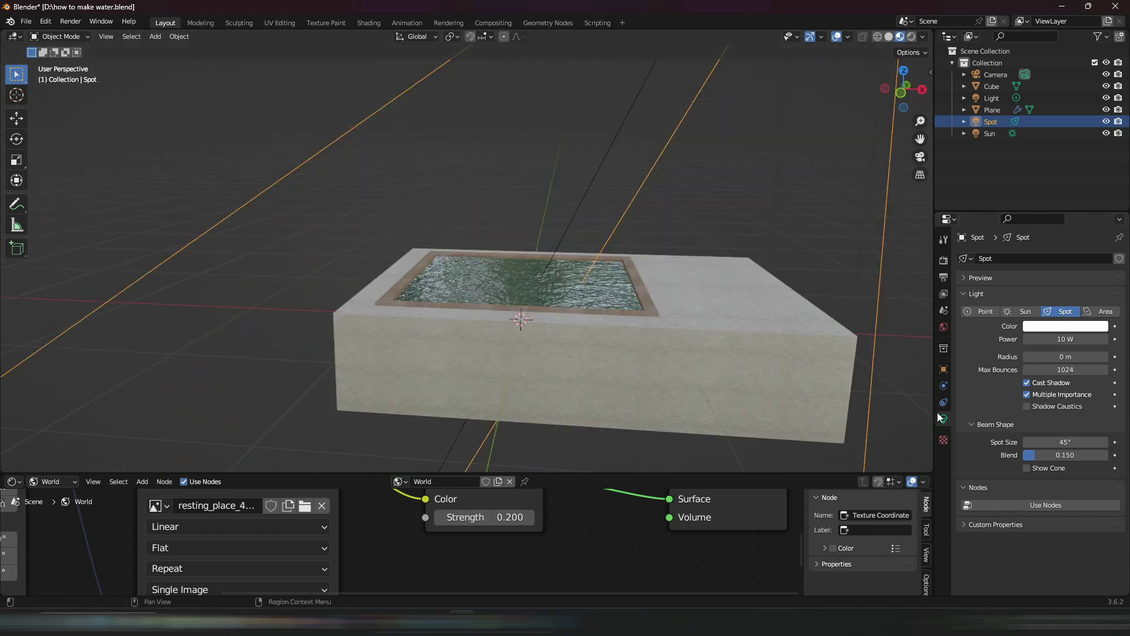
pyautogui.click(1051, 338)
pyautogui.click(1051, 328)
pyautogui.click(1052, 331)
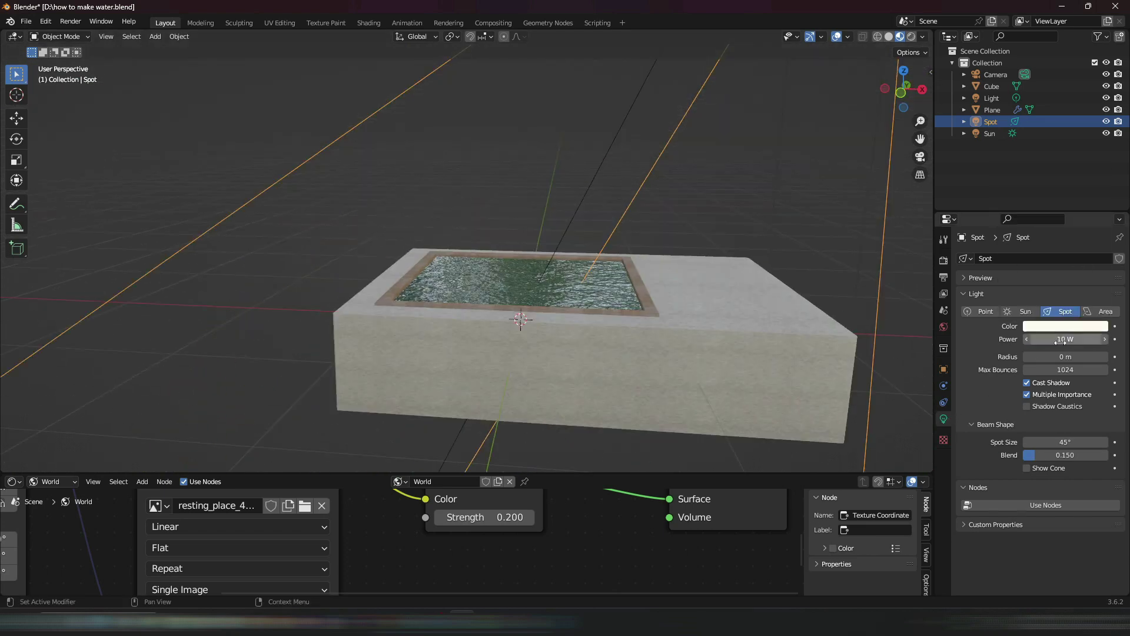
pyautogui.click(1061, 340)
pyautogui.write('2000')
pyautogui.press('Return')
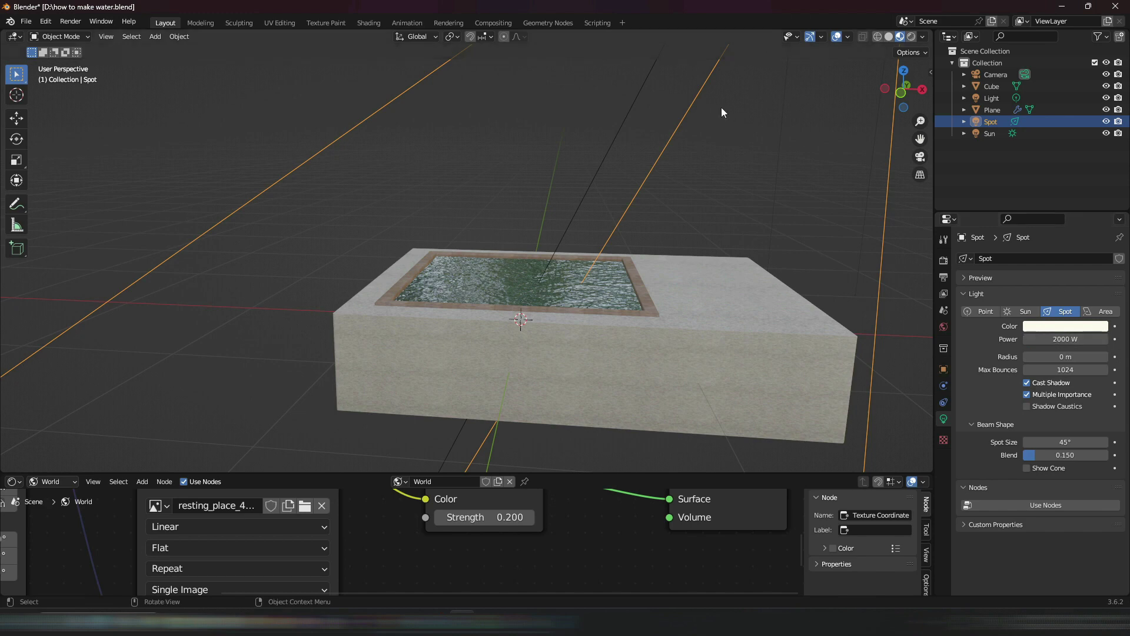
# Step: Preview the pool in Rendered shading and enable Shadow Caustics on the spot light
pyautogui.moveTo(721, 107)
pyautogui.mouseDown(button='middle')
pyautogui.moveTo(721, 186)
pyautogui.moveTo(698, 224)
pyautogui.moveTo(754, 179)
pyautogui.moveTo(704, 184)
pyautogui.mouseUp(button='middle')
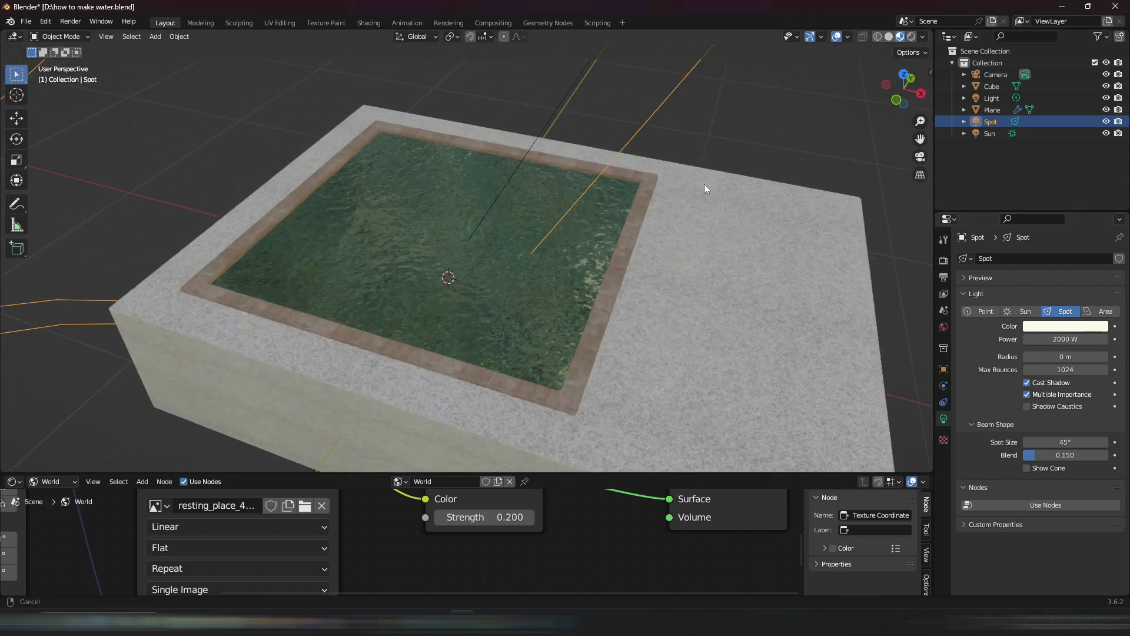
pyautogui.click(913, 37)
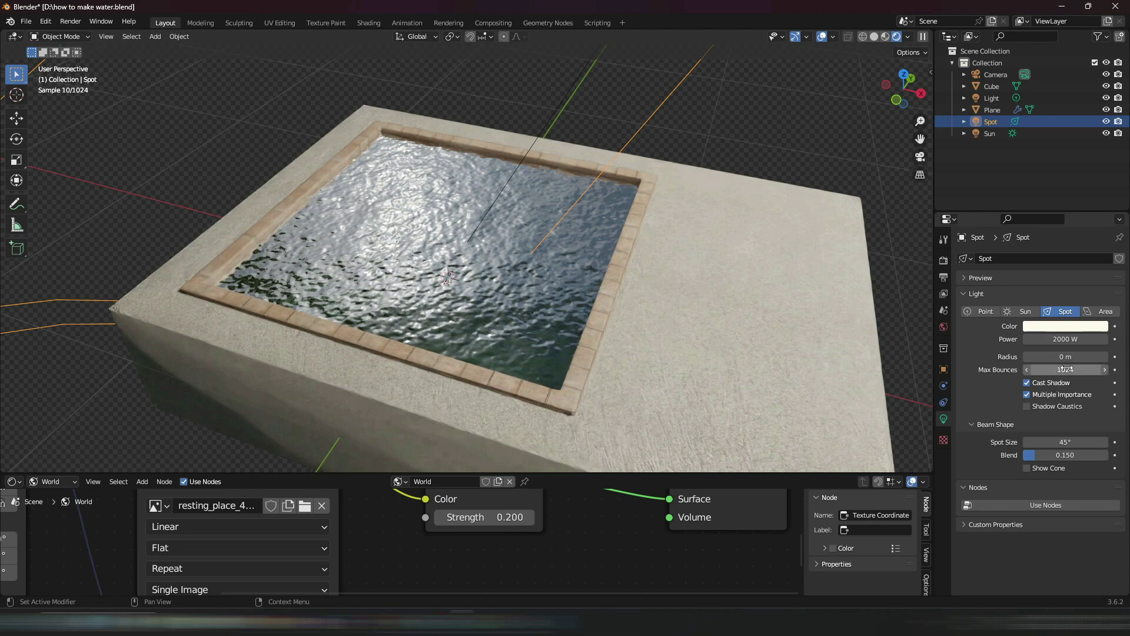
pyautogui.click(1027, 407)
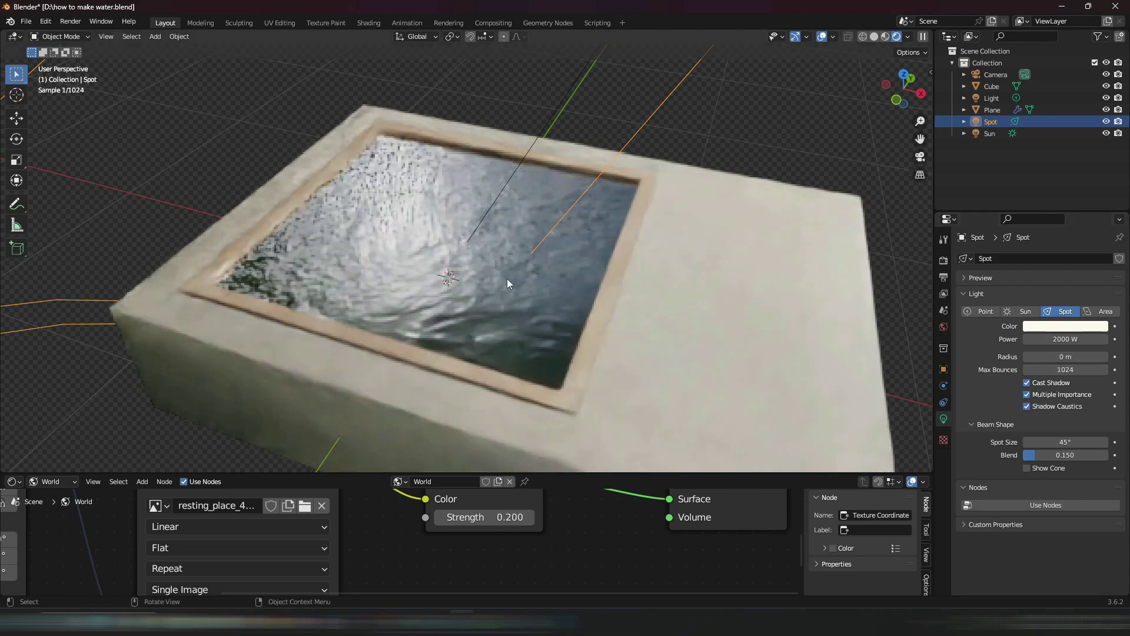
pyautogui.moveTo(471, 231); pyautogui.dragTo(494, 275, button='middle')
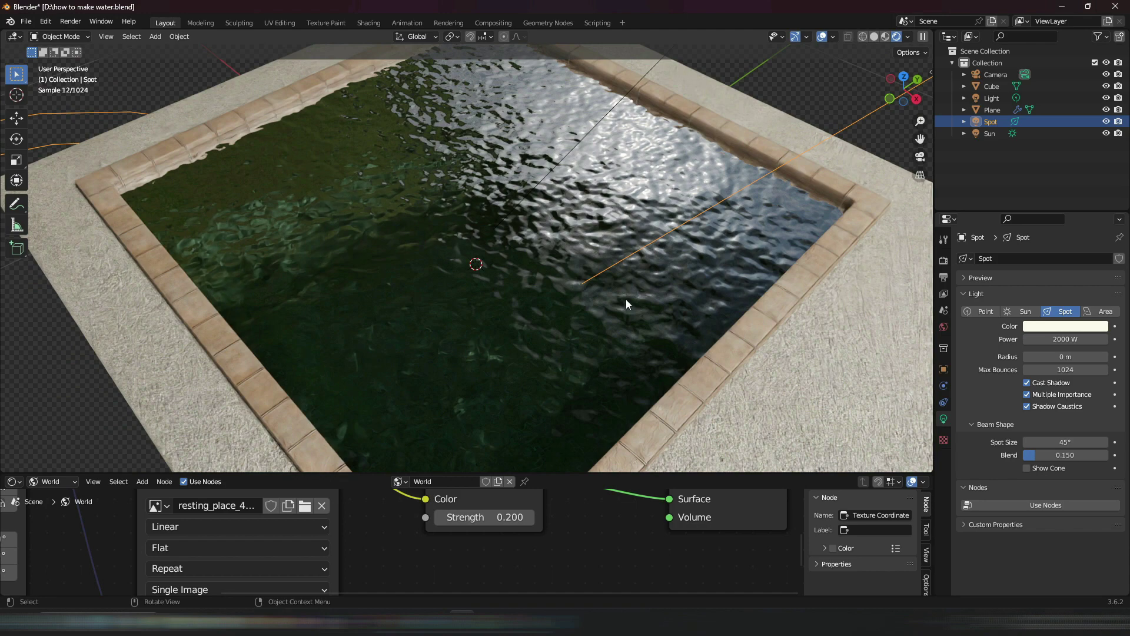
# Step: Set the water plane's Ocean modifier resolution to 5 for both viewport and render
pyautogui.click(473, 267)
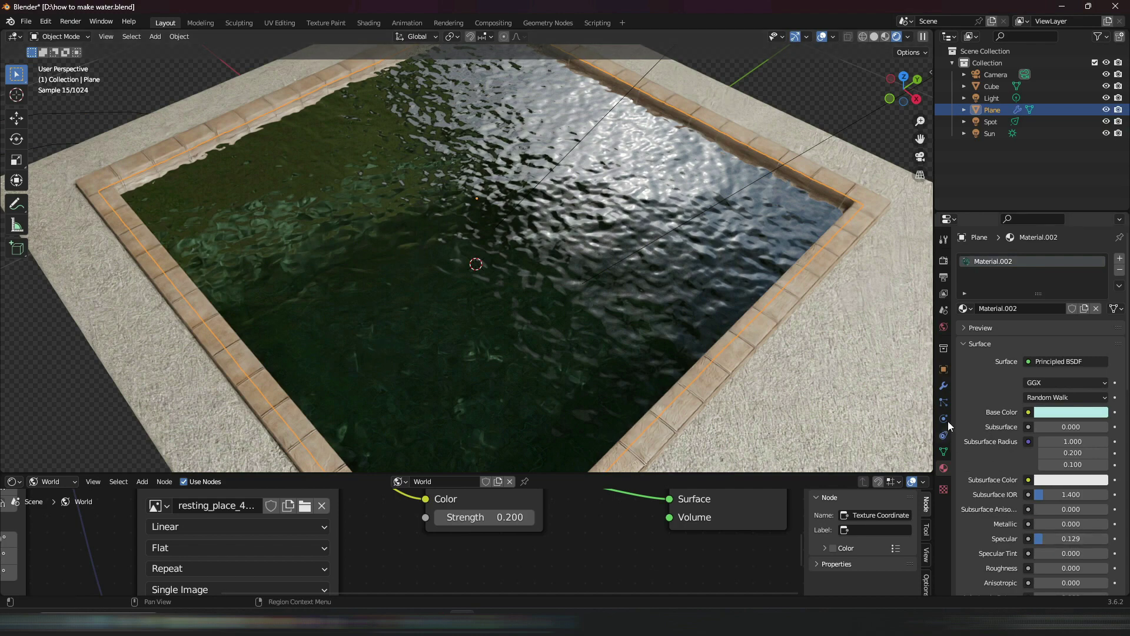
pyautogui.click(948, 386)
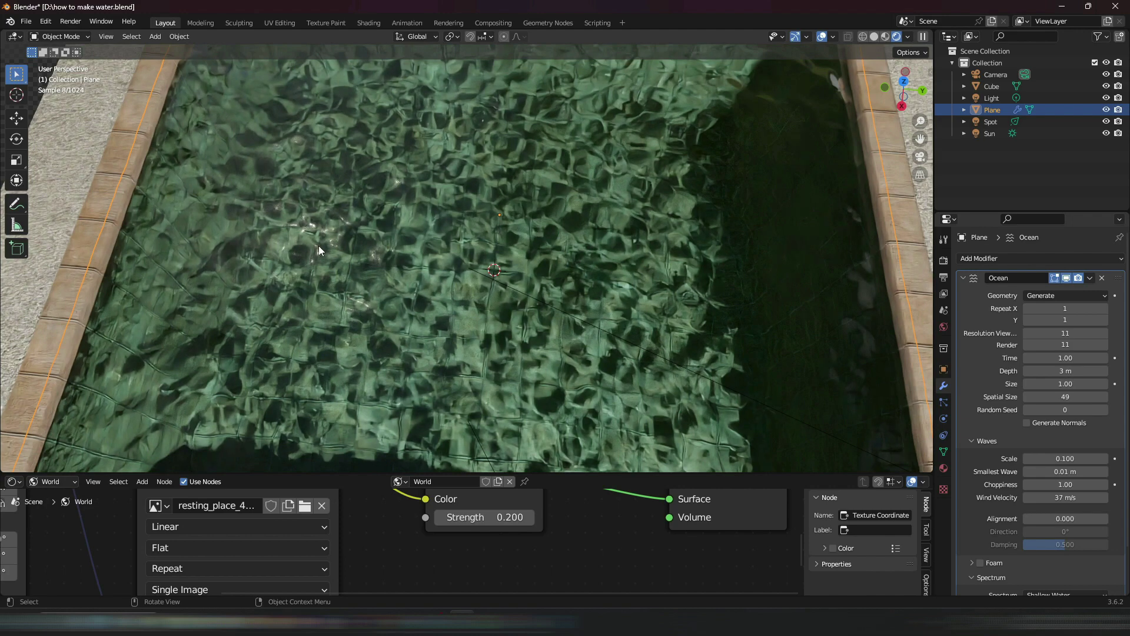
pyautogui.click(1066, 331)
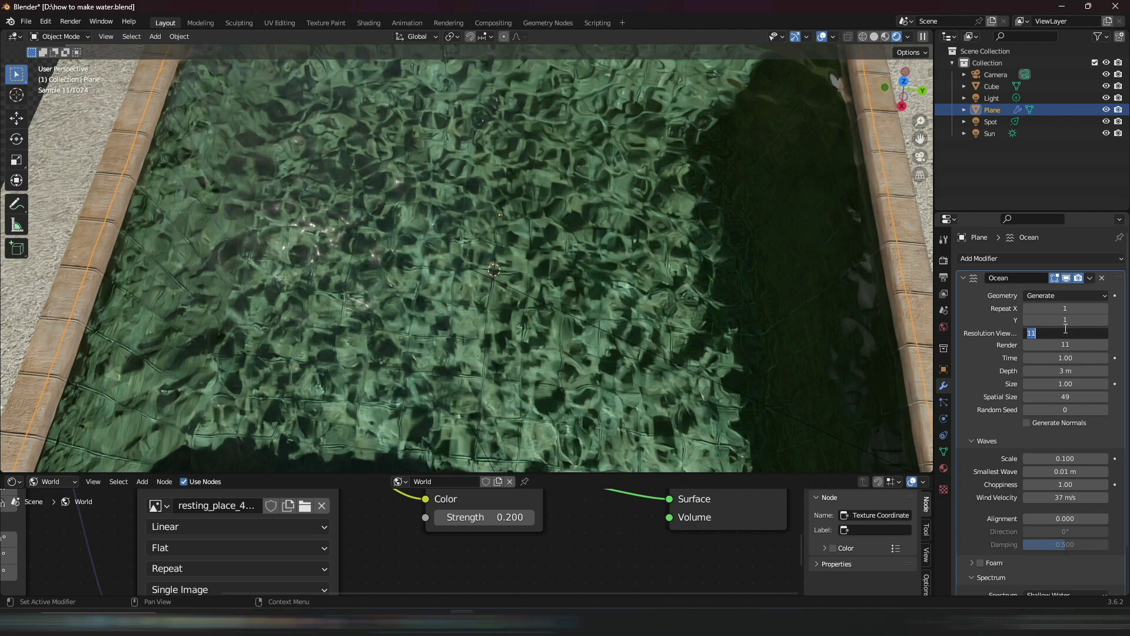
pyautogui.write('5')
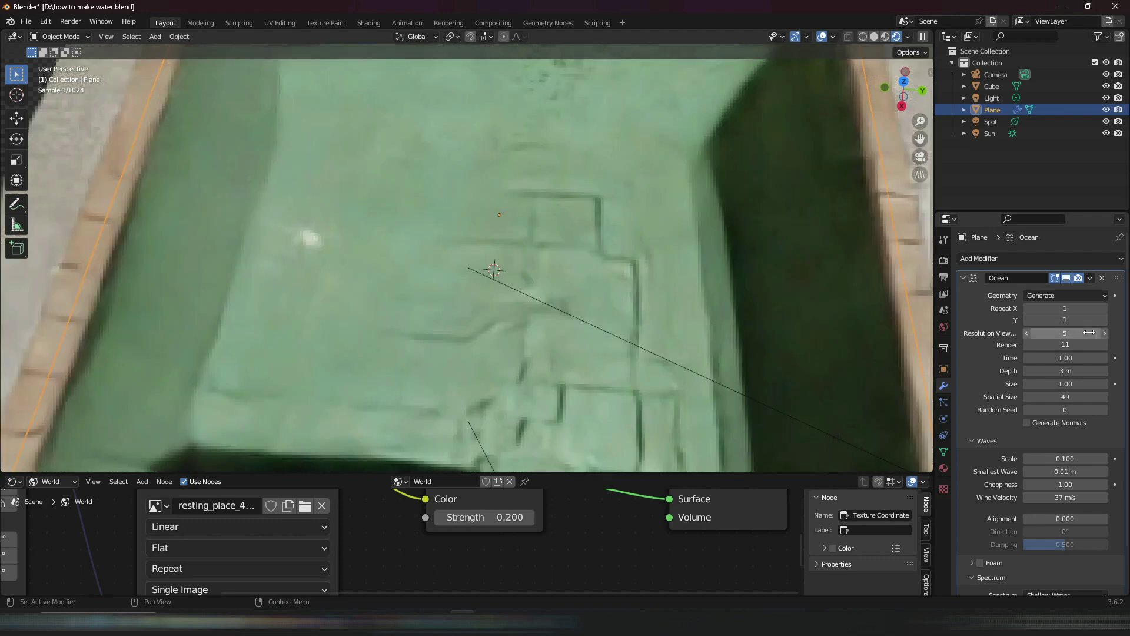
pyautogui.doubleClick(1089, 345)
pyautogui.write('5')
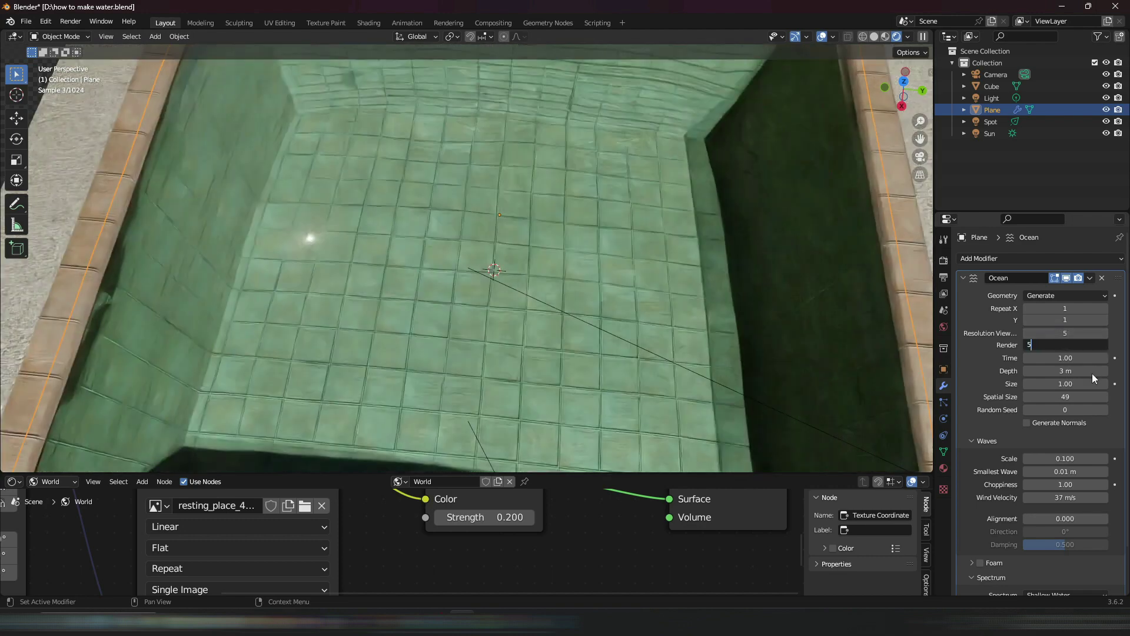
pyautogui.press('Return')
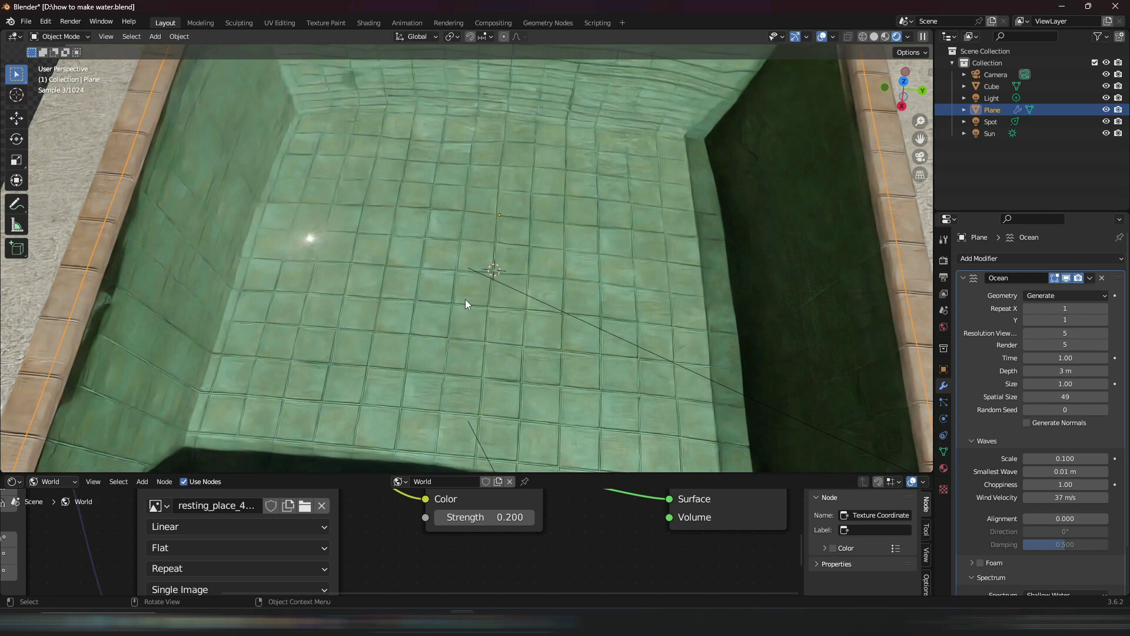
# Step: Inspect the smooth water surface, then set the Ocean viewport and render resolution to 8
pyautogui.moveTo(467, 288); pyautogui.dragTo(538, 249, button='middle')
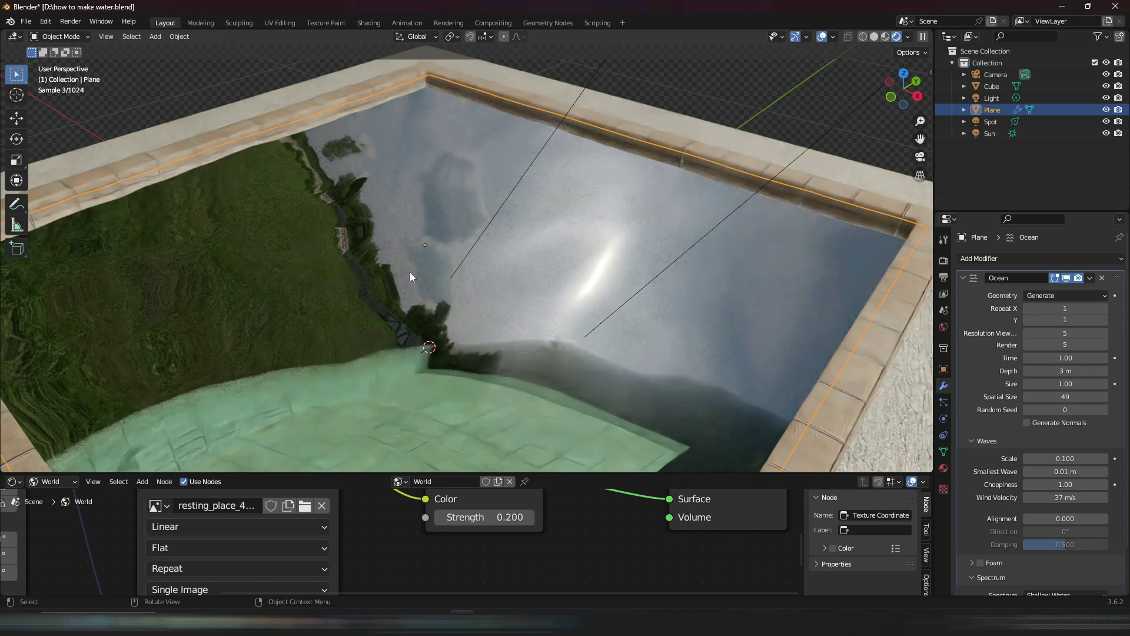
pyautogui.moveTo(448, 293); pyautogui.dragTo(437, 320, button='middle')
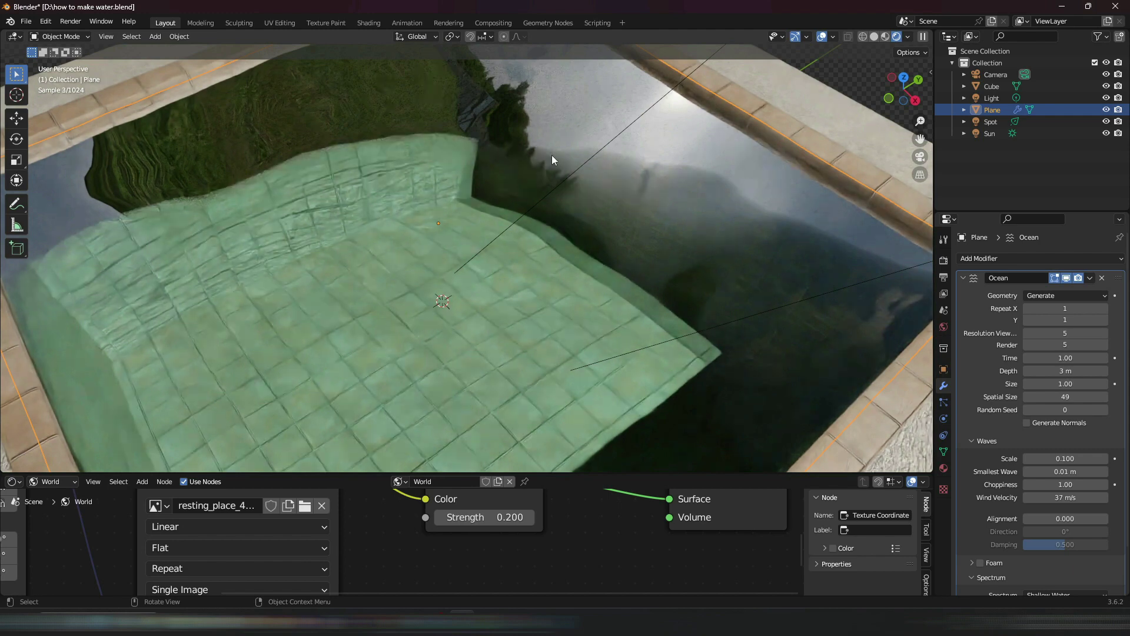
pyautogui.click(1073, 333)
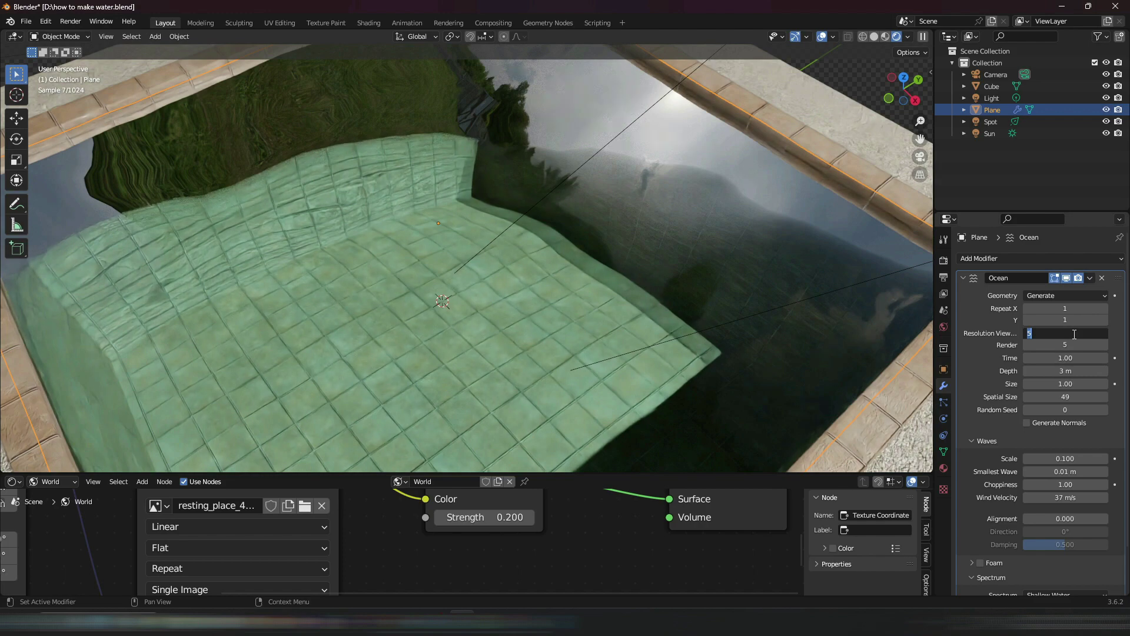
pyautogui.write('8')
pyautogui.press('Return')
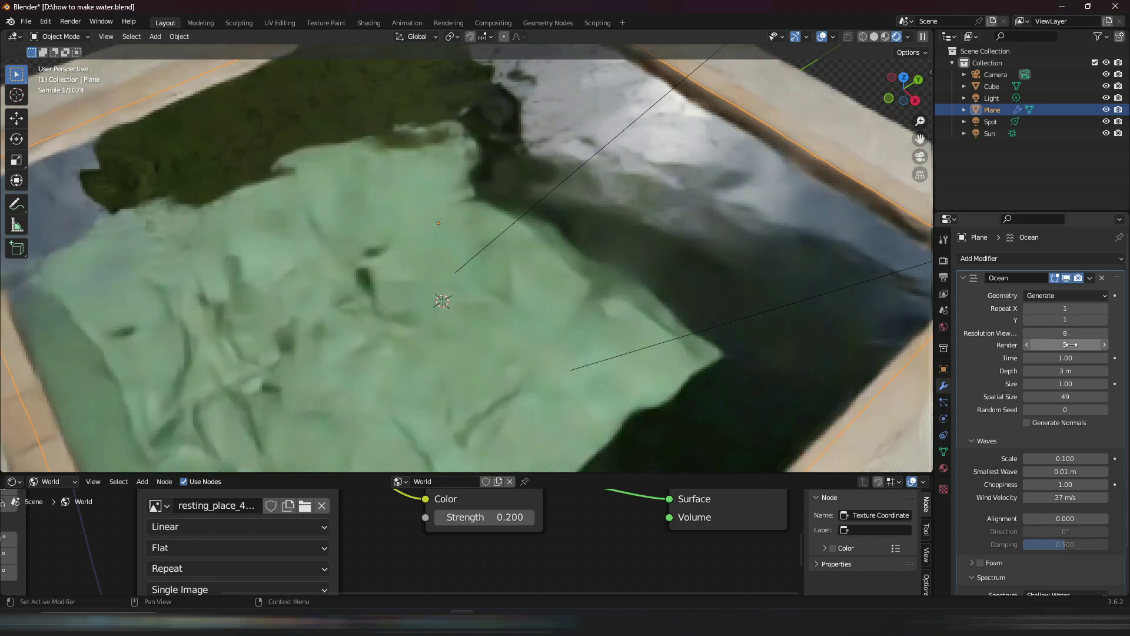
pyautogui.click(1072, 345)
pyautogui.write('8')
pyautogui.press('Return')
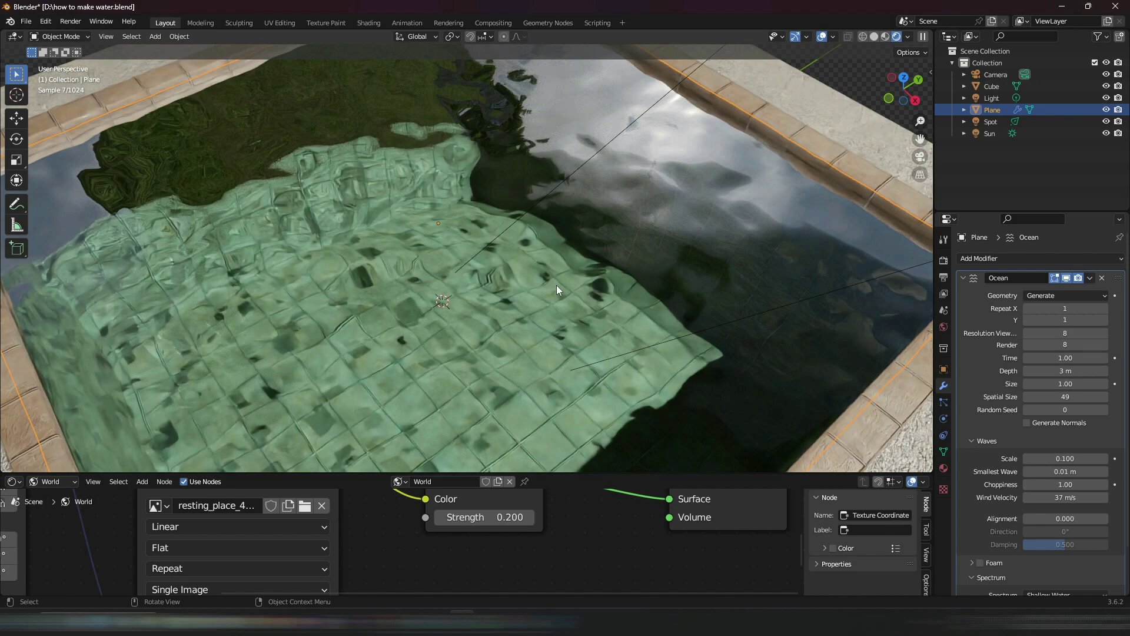
# Step: Set the Ocean modifier's viewport and render resolution to 15 and examine the water ripples up close
pyautogui.scroll(-5, 503, 266)
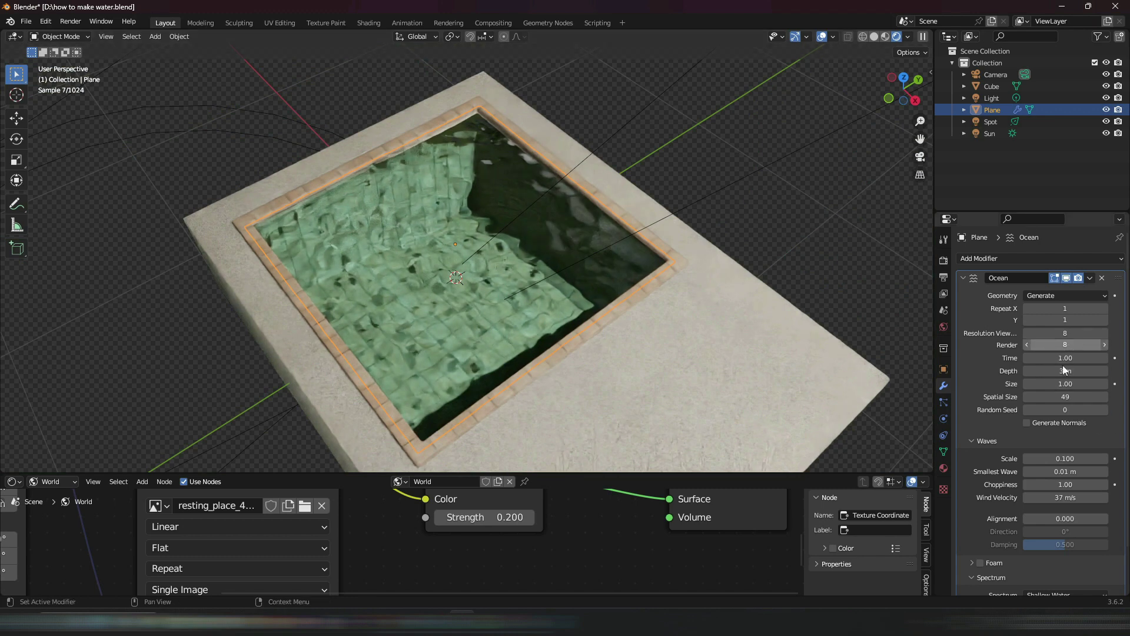
pyautogui.click(1054, 333)
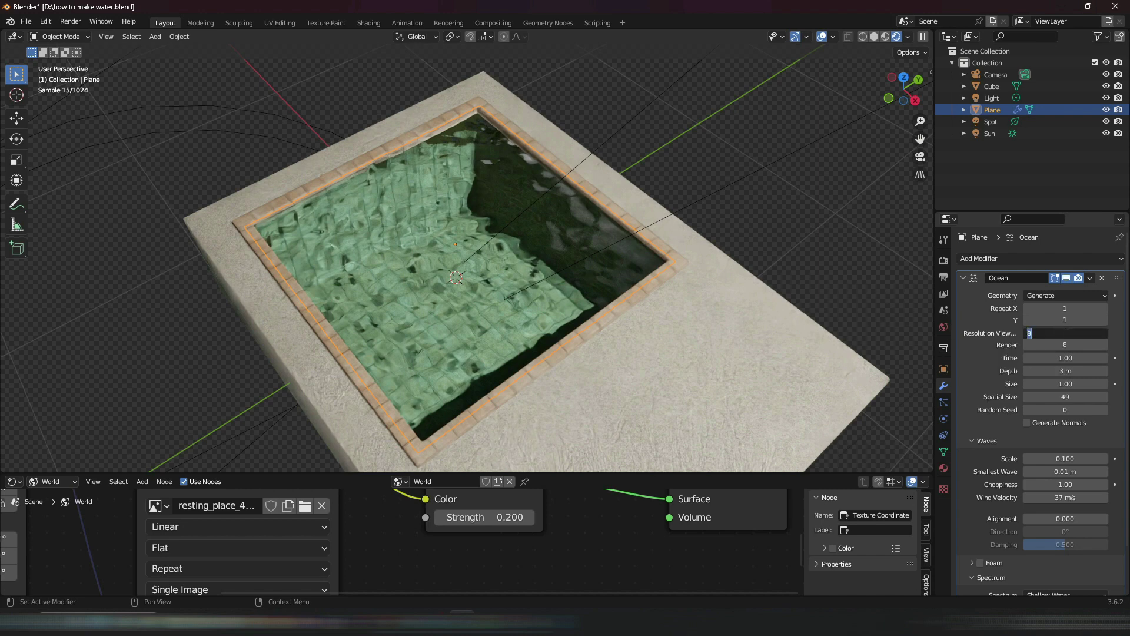
pyautogui.write('15')
pyautogui.press('Return')
pyautogui.click(1052, 344)
pyautogui.write('15')
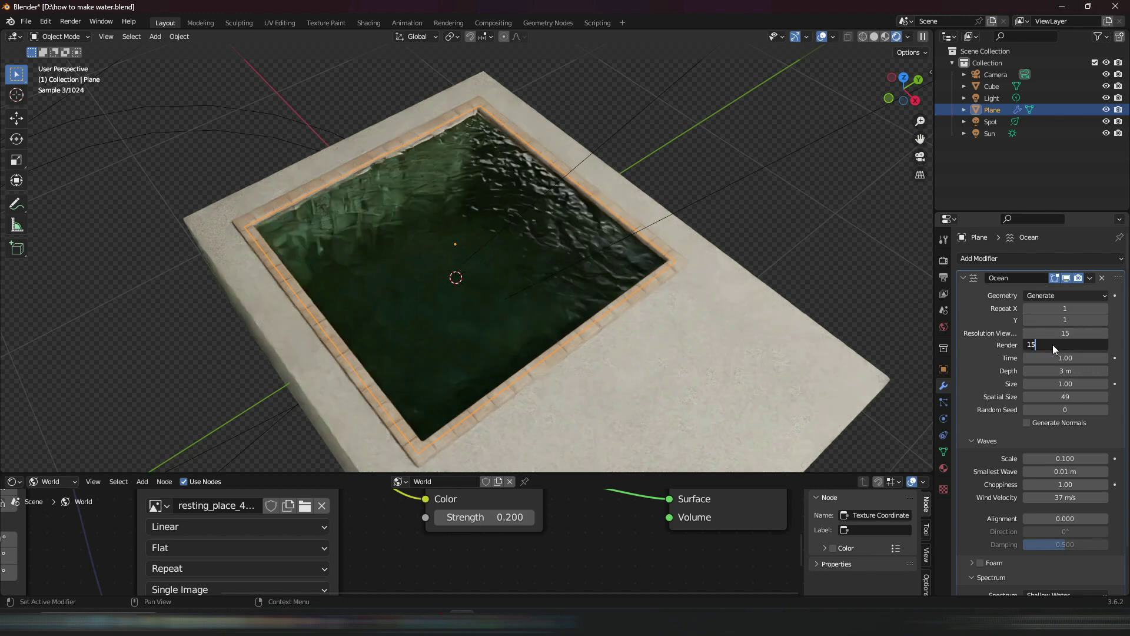
pyautogui.press('Return')
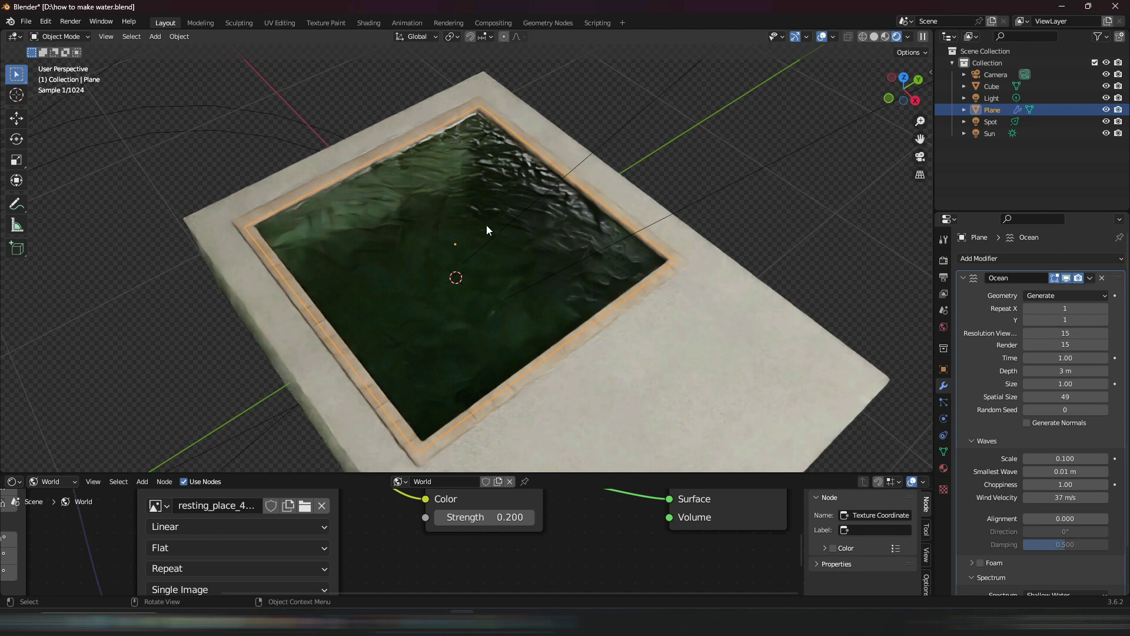
pyautogui.scroll(4, 484, 226)
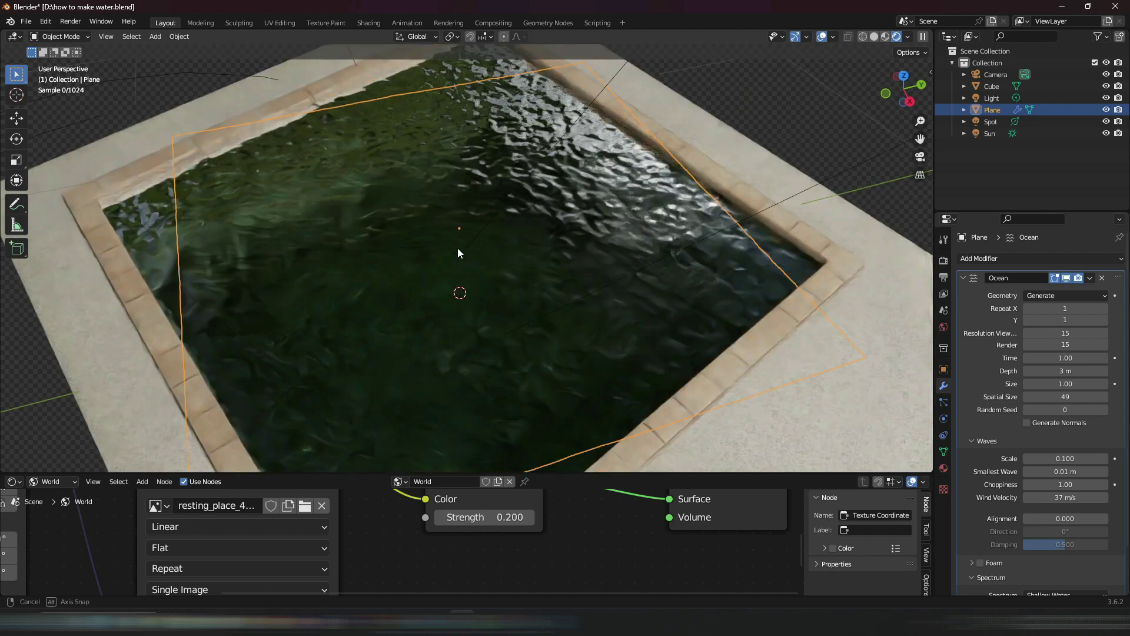
pyautogui.moveTo(459, 252)
pyautogui.mouseDown(button='middle')
pyautogui.moveTo(451, 244)
pyautogui.moveTo(458, 269)
pyautogui.mouseUp(button='middle')
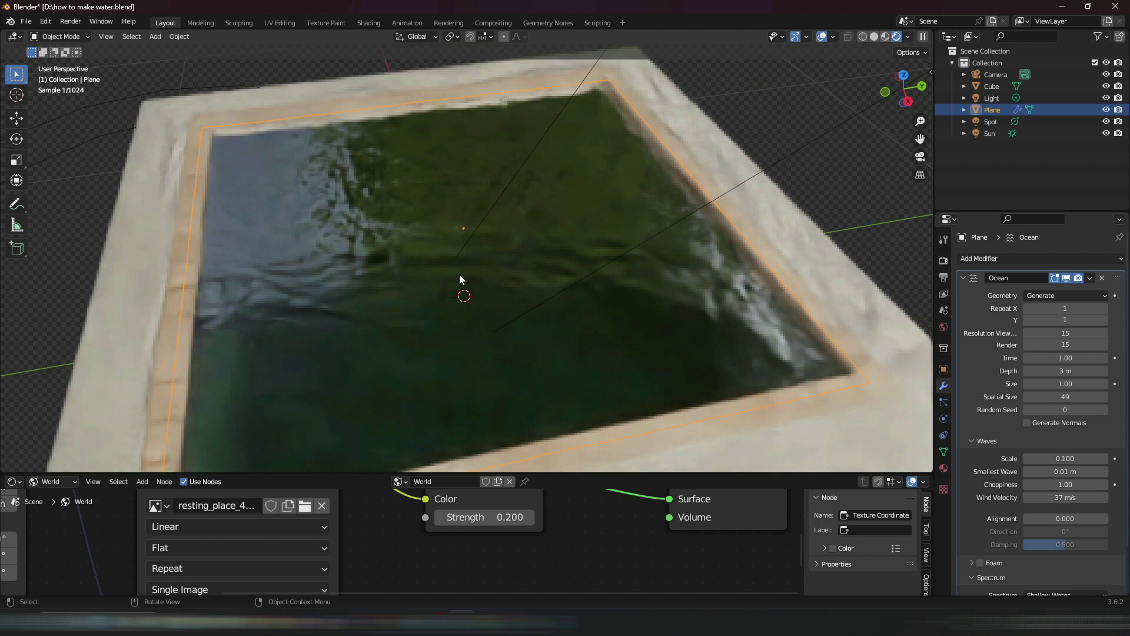
pyautogui.scroll(3, 440, 274)
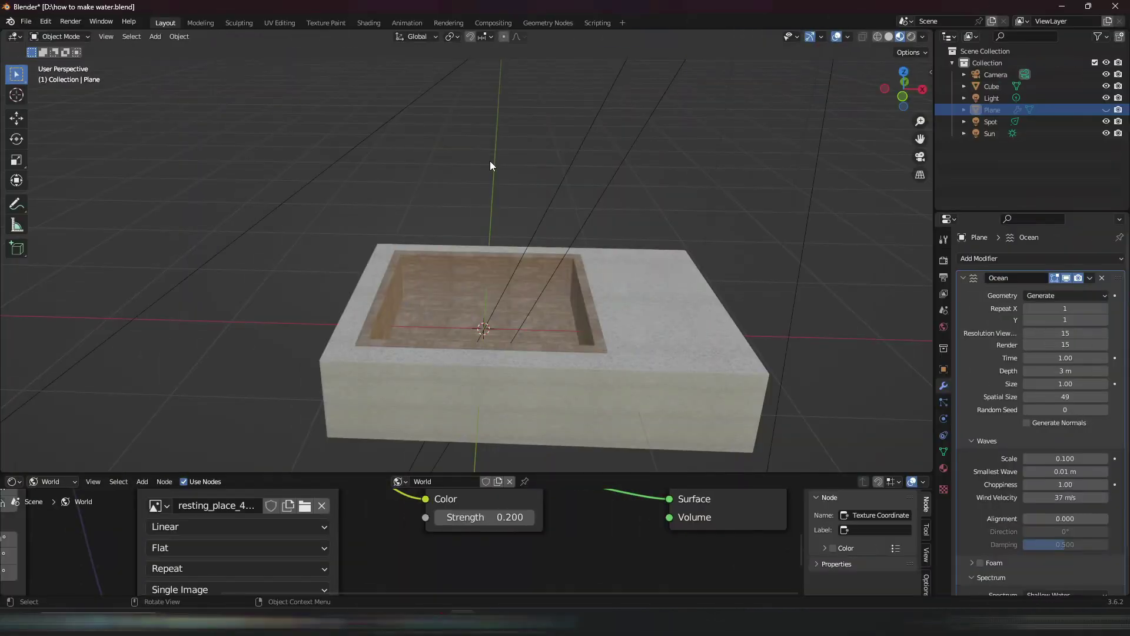
# Step: Return to Material Preview shading with the water plane hidden and add a cube at the pool's center
pyautogui.scroll(3, 535, 294)
pyautogui.hotkey('shift', 'a')
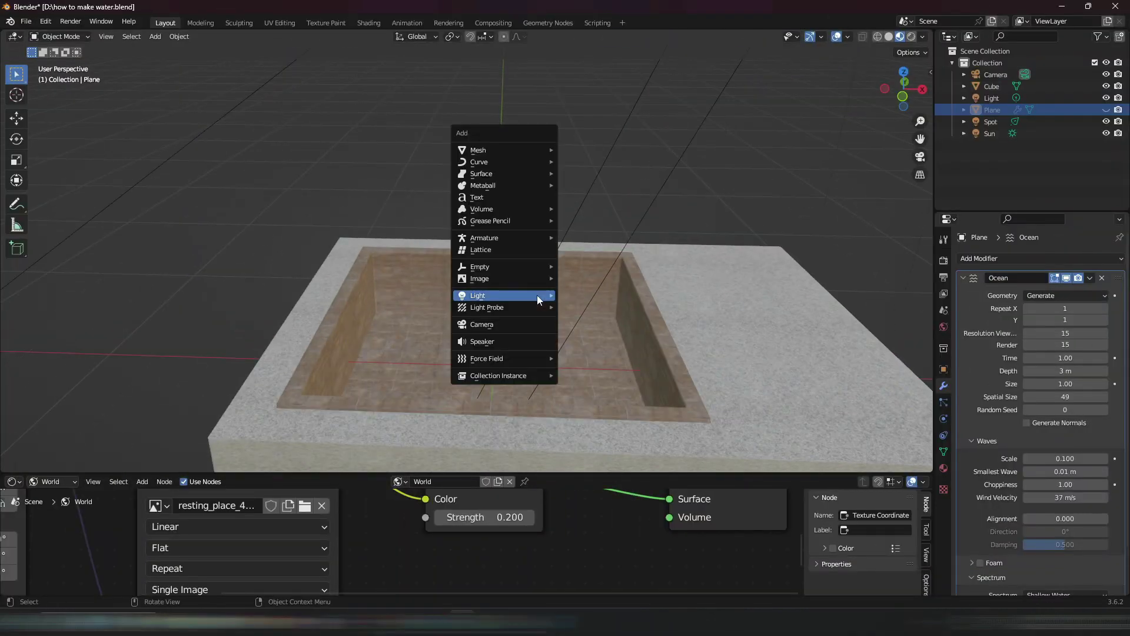
pyautogui.moveTo(501, 150)
pyautogui.click(616, 165)
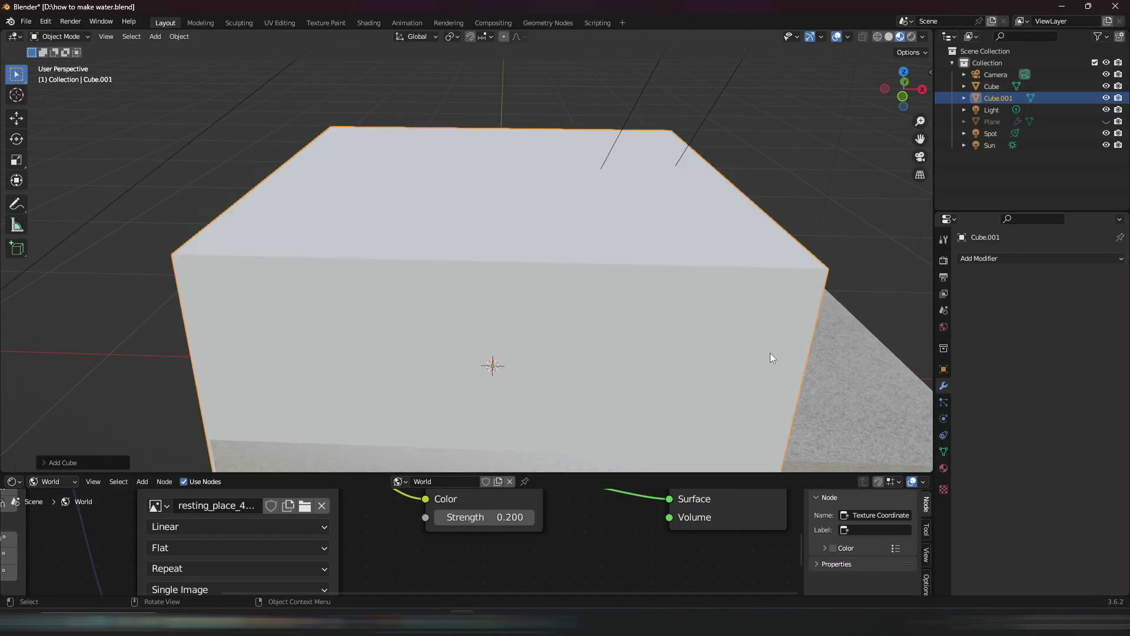
# Step: Scale the new cube down to fit inside the pool, then flatten it along Z to a factor of about 0.17
pyautogui.press('s')
pyautogui.click(687, 365)
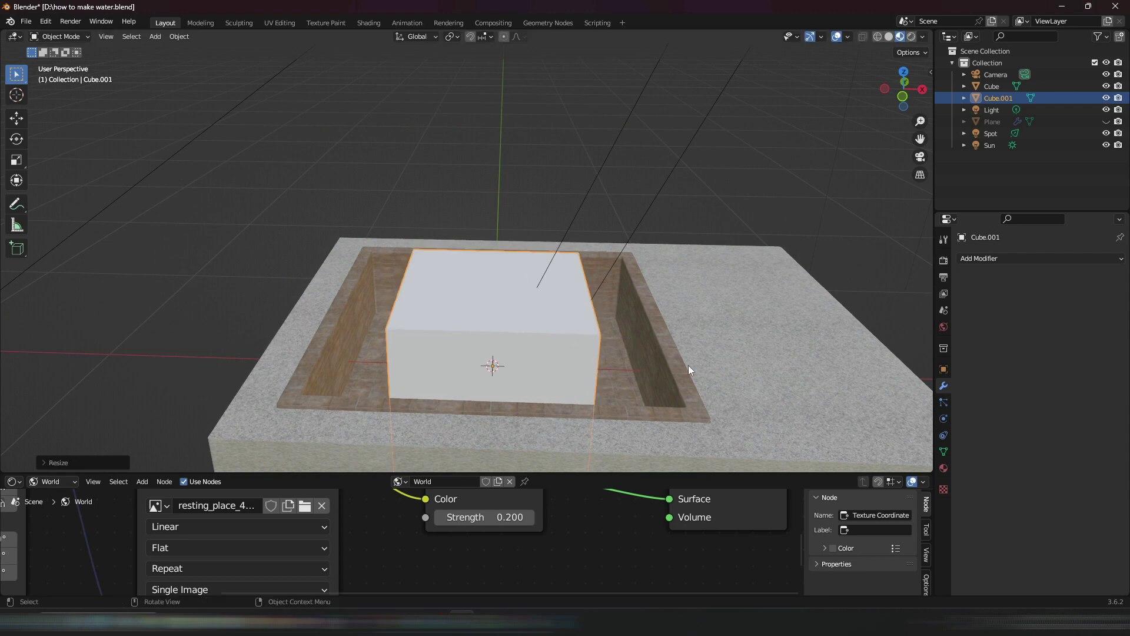
pyautogui.press('s')
pyautogui.press('z')
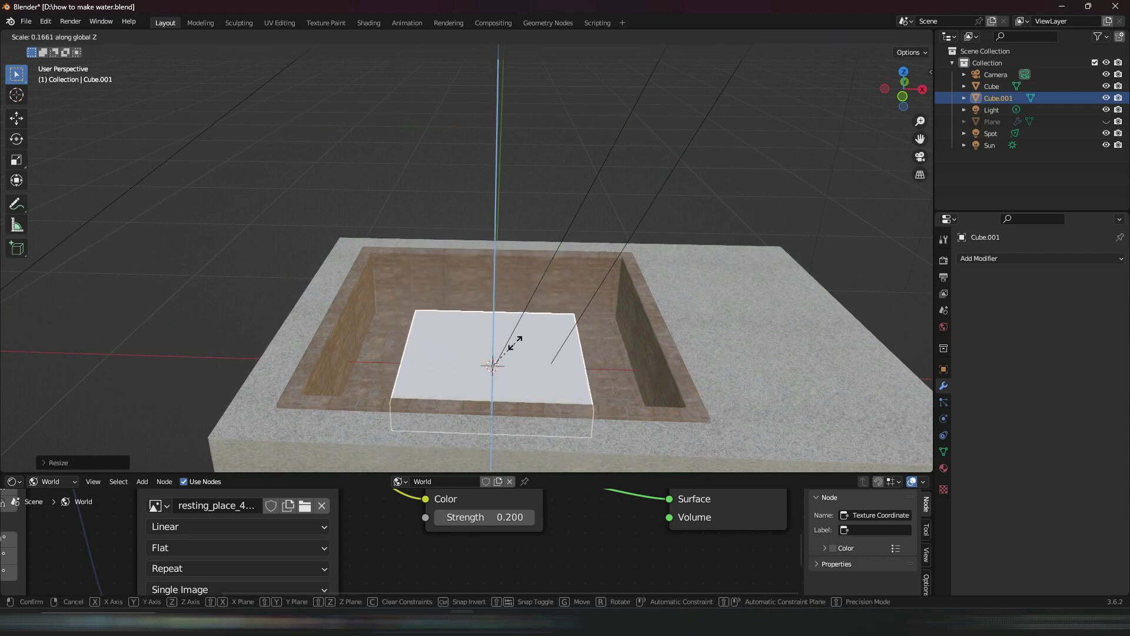
pyautogui.click(518, 344)
# Step: Lower the flattened cube along Z into the pool
pyautogui.press('g')
pyautogui.press('z')
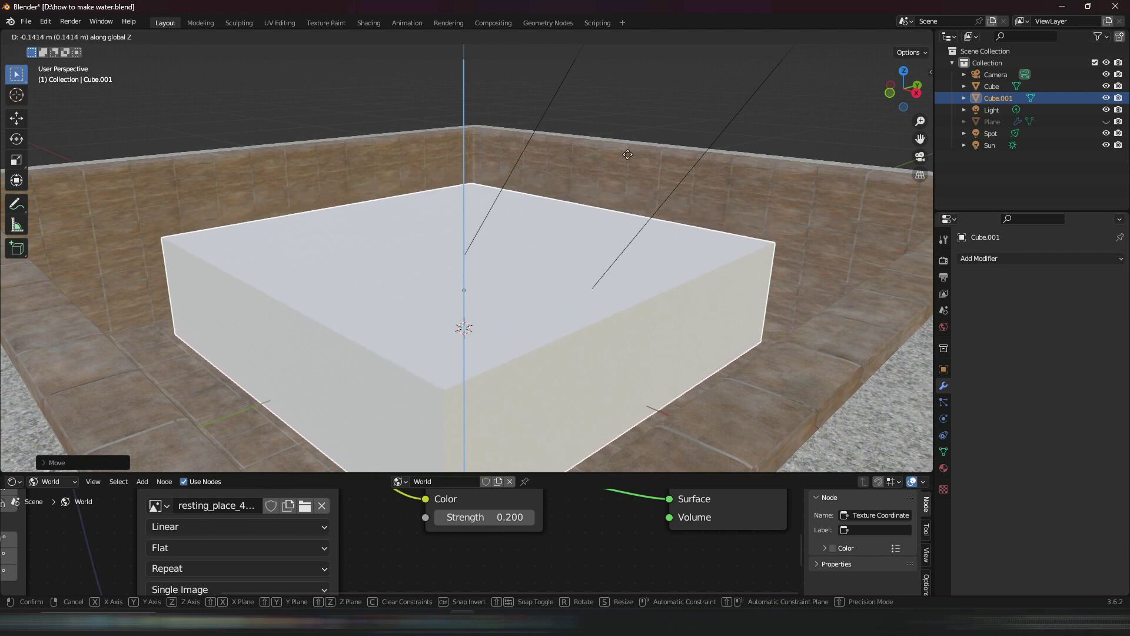
pyautogui.click(661, 400)
# Step: In Edit Mode, raise the cube's top face along Z by about 0.2 m
pyautogui.hotkey('ctrl', 'Tab')
pyautogui.click(379, 303)
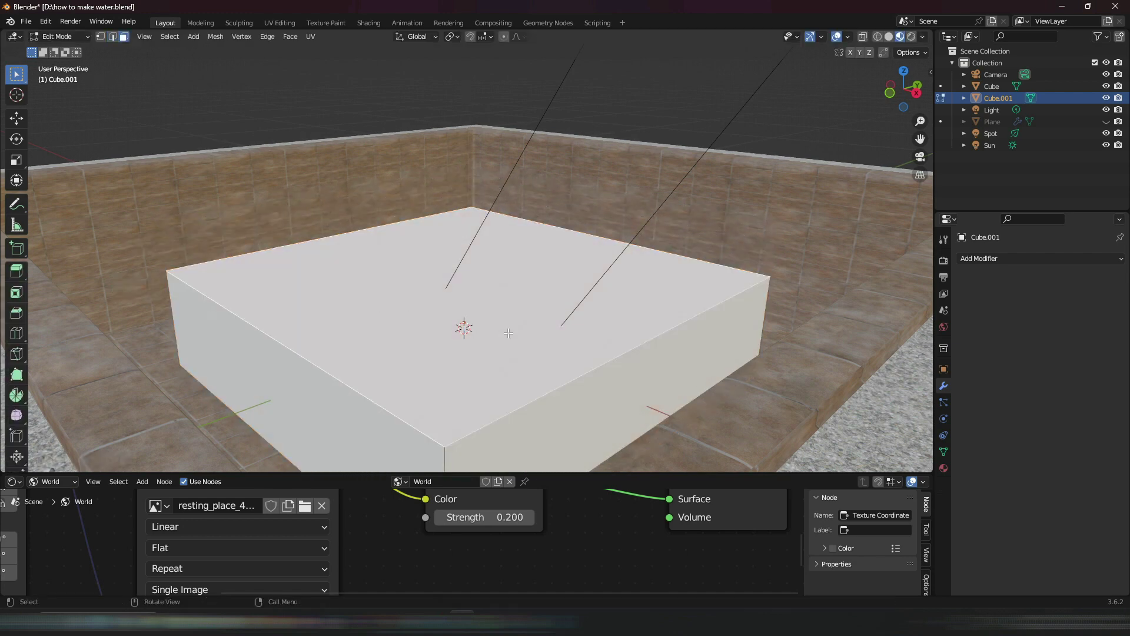
pyautogui.press('g')
pyautogui.press('z')
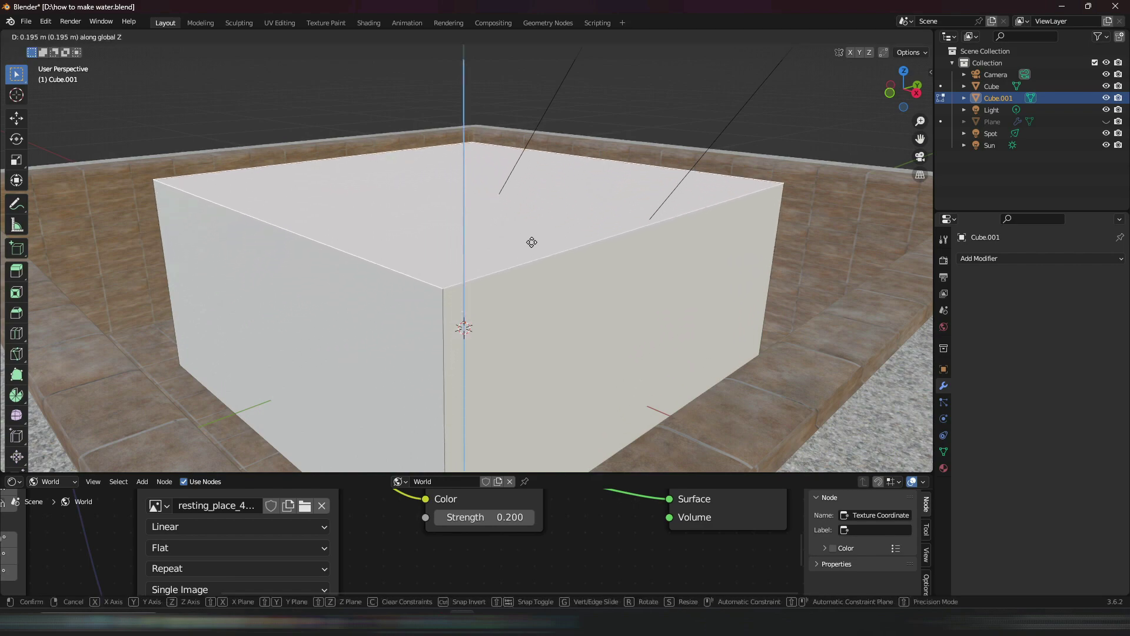
pyautogui.click(532, 252)
# Step: Move the cube's side face outward along X toward the pool wall
pyautogui.click(555, 349)
pyautogui.scroll(-4, 547, 352)
pyautogui.moveTo(513, 361); pyautogui.dragTo(560, 396, button='middle')
pyautogui.press('g')
pyautogui.press('x')
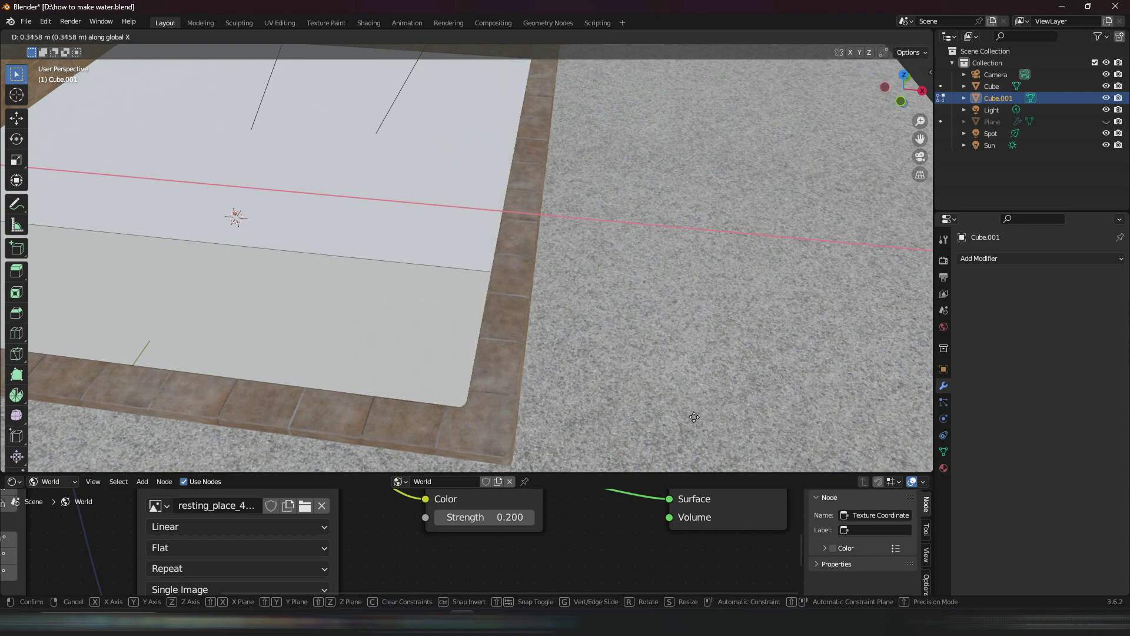
pyautogui.click(687, 416)
pyautogui.scroll(3, 608, 275)
pyautogui.press('g')
pyautogui.press('x')
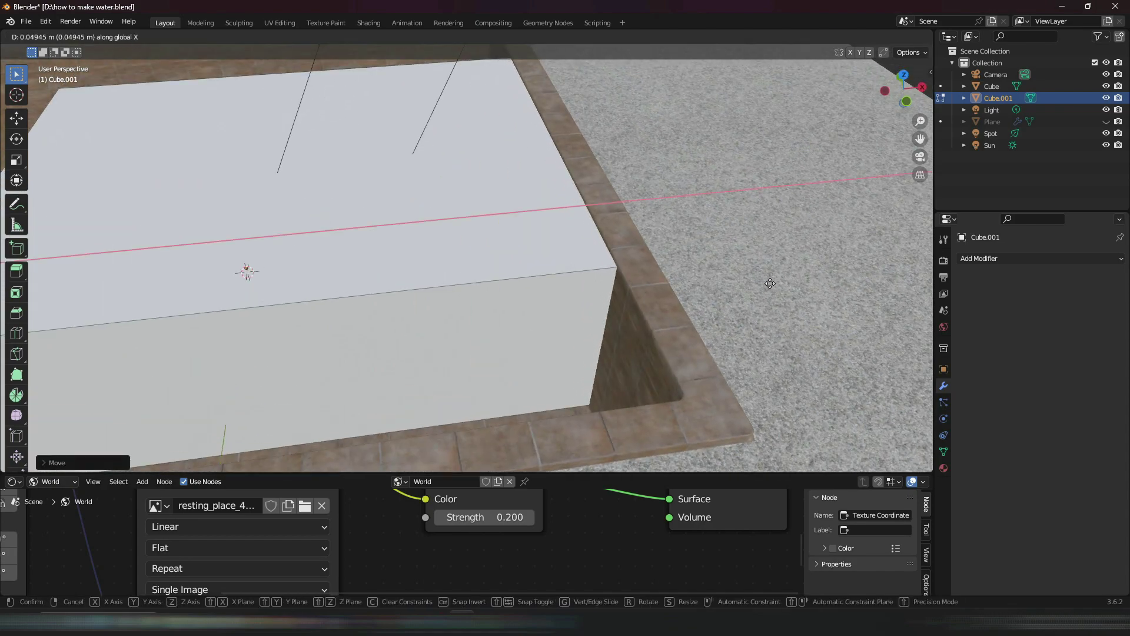
pyautogui.click(862, 295)
# Step: Extend the remaining cube sides into the pool walls so it fills the basin, and return to Object Mode
pyautogui.scroll(-4, 533, 251)
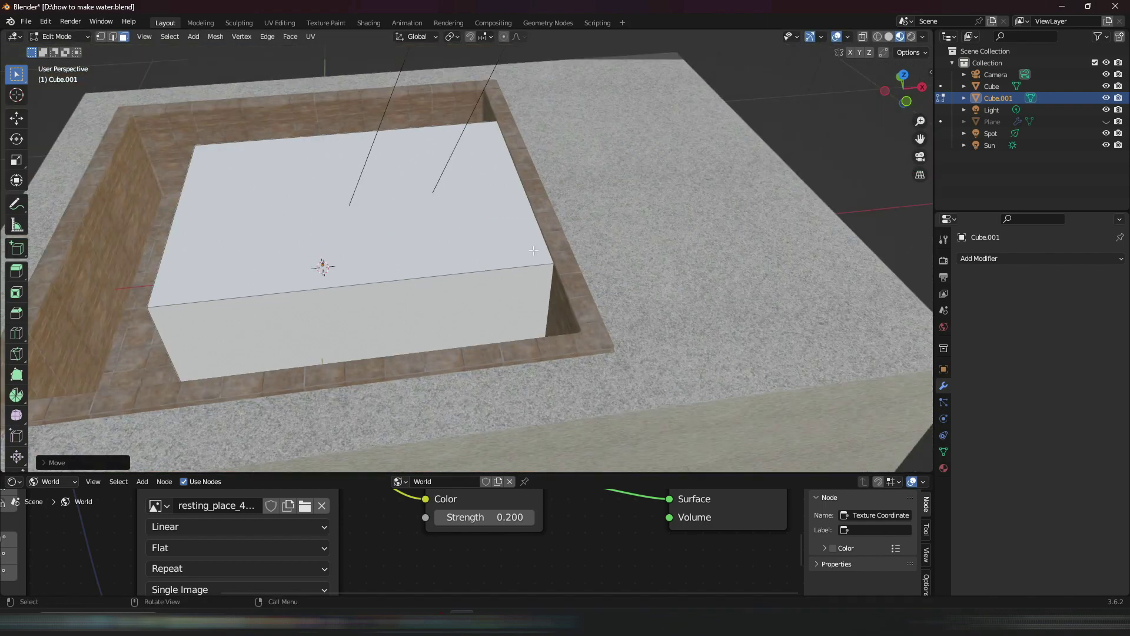
pyautogui.moveTo(480, 273); pyautogui.dragTo(624, 310, button='middle')
pyautogui.press('Tab')
pyautogui.moveTo(669, 198); pyautogui.dragTo(435, 217, button='middle')
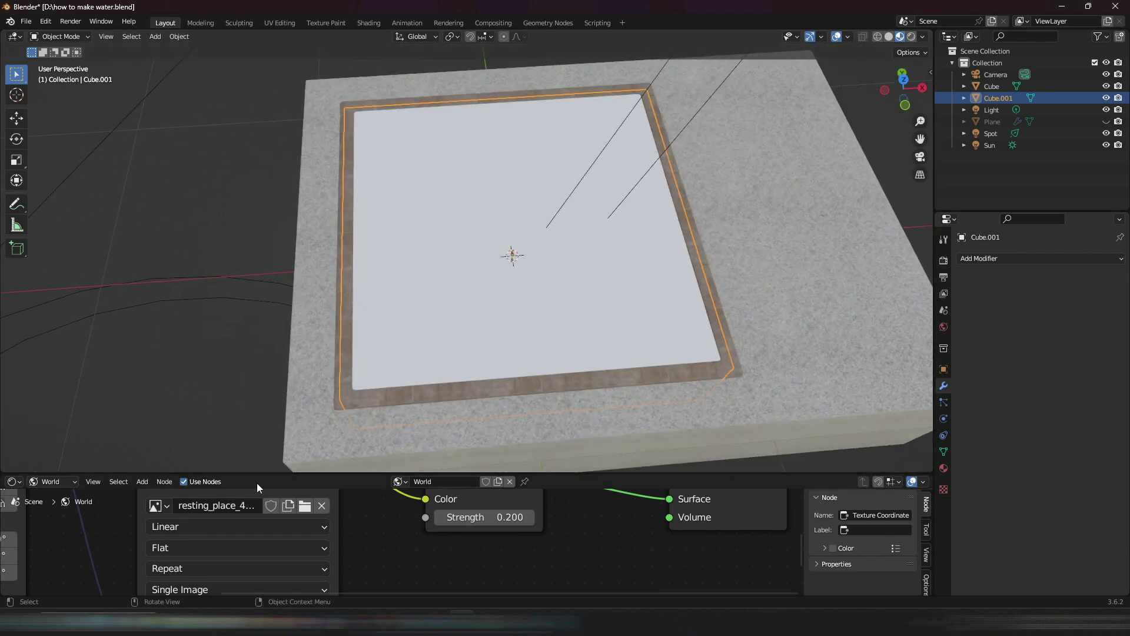
# Step: Enlarge the shader editor, set it to Object shaders and create a new material for the cube
pyautogui.moveTo(256, 475); pyautogui.dragTo(41, 117)
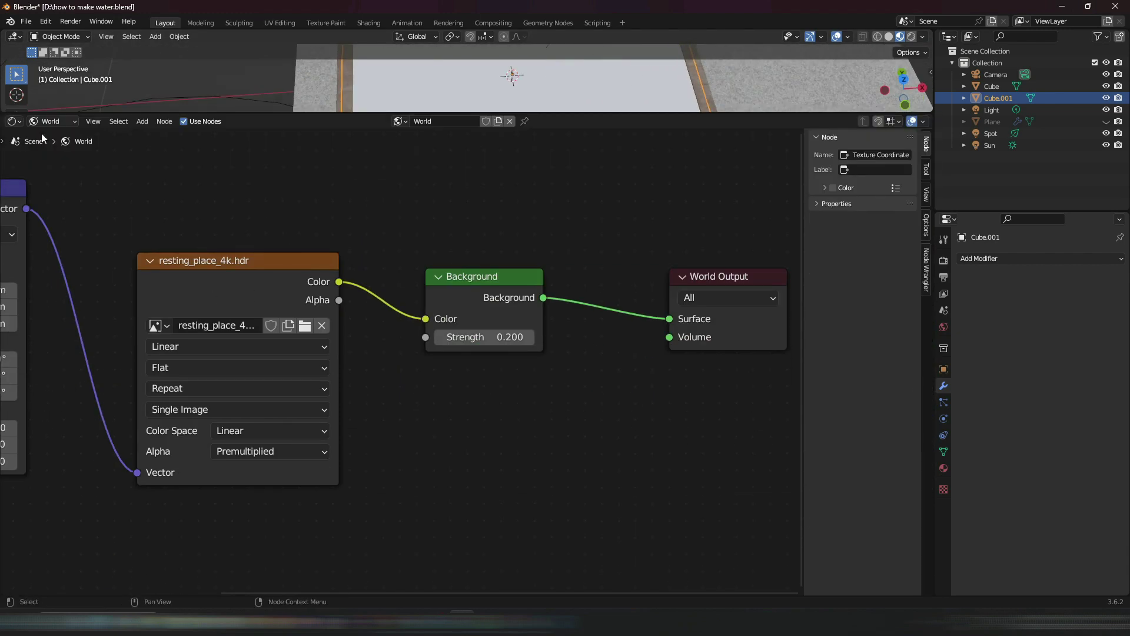
pyautogui.moveTo(146, 193); pyautogui.dragTo(475, 292, button='middle')
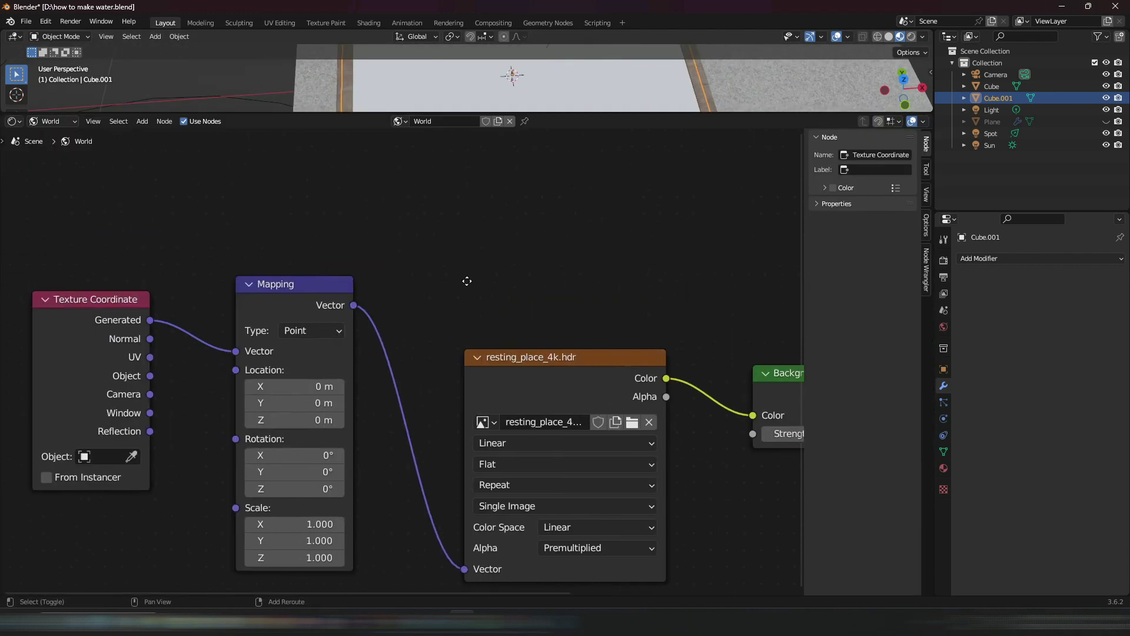
pyautogui.click(66, 123)
pyautogui.click(58, 138)
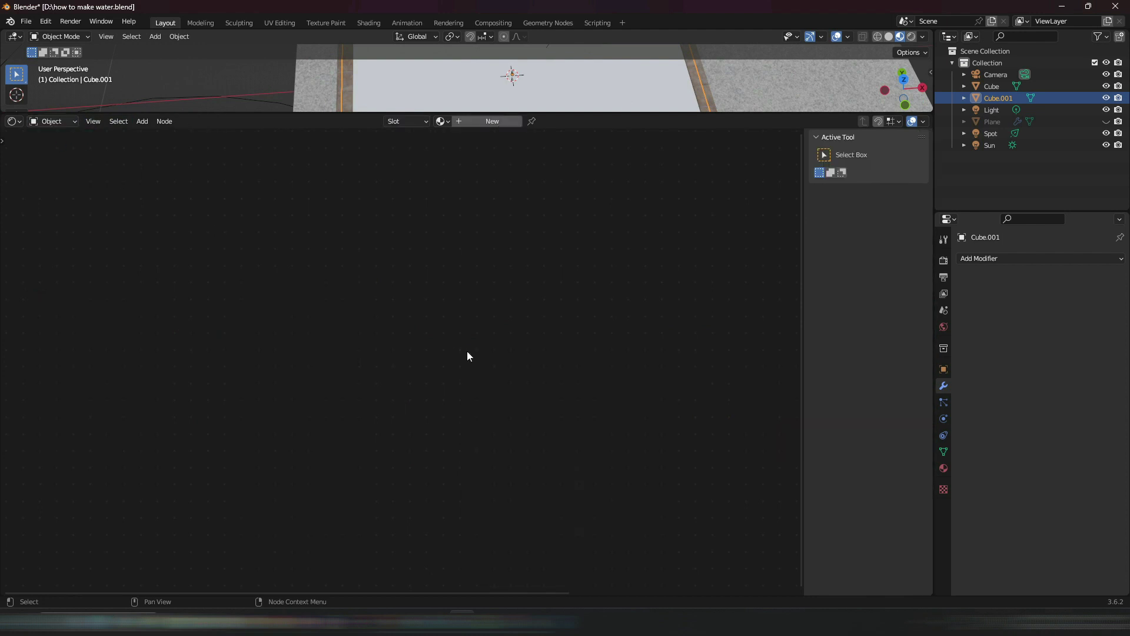
pyautogui.click(943, 468)
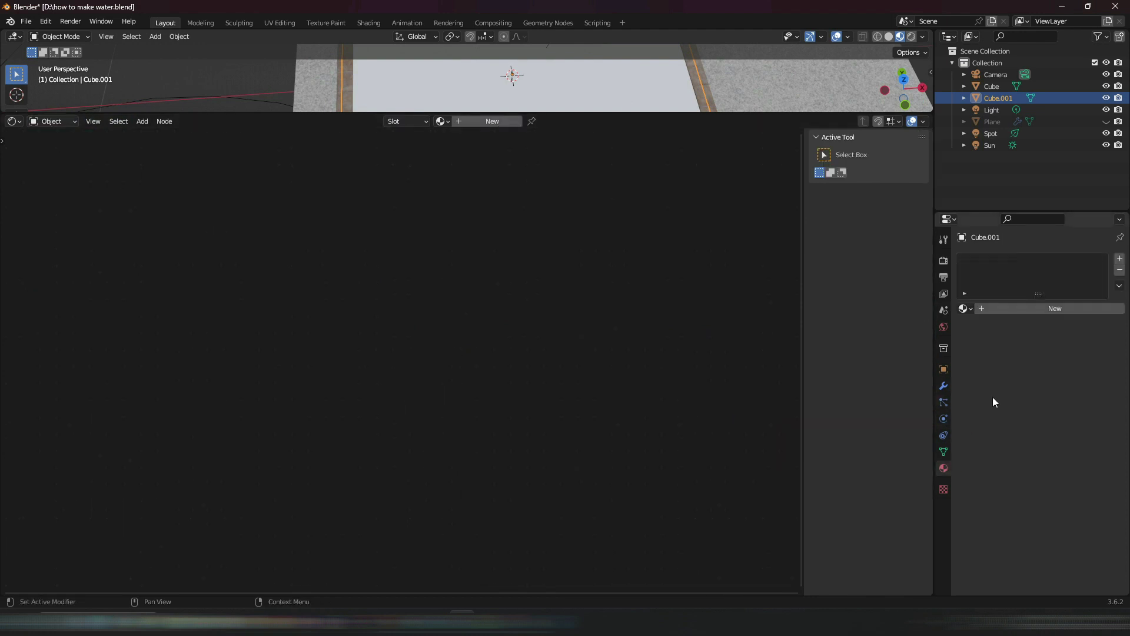
pyautogui.click(1009, 306)
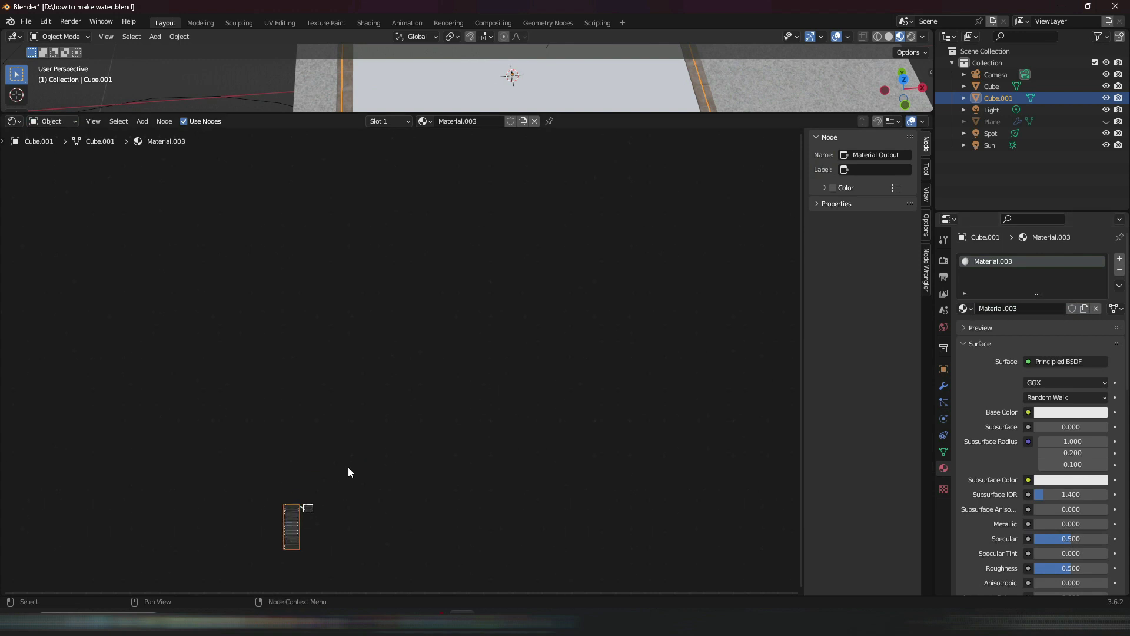
pyautogui.press('Home')
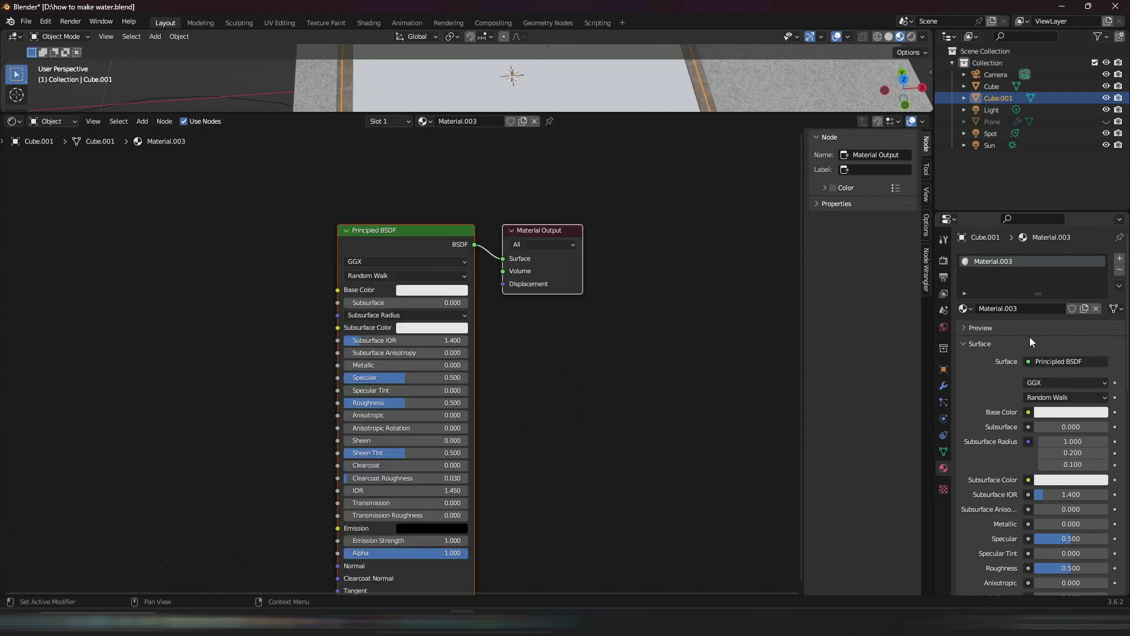
# Step: Set the surface shader of the cube's material to Glass BSDF
pyautogui.click(1051, 366)
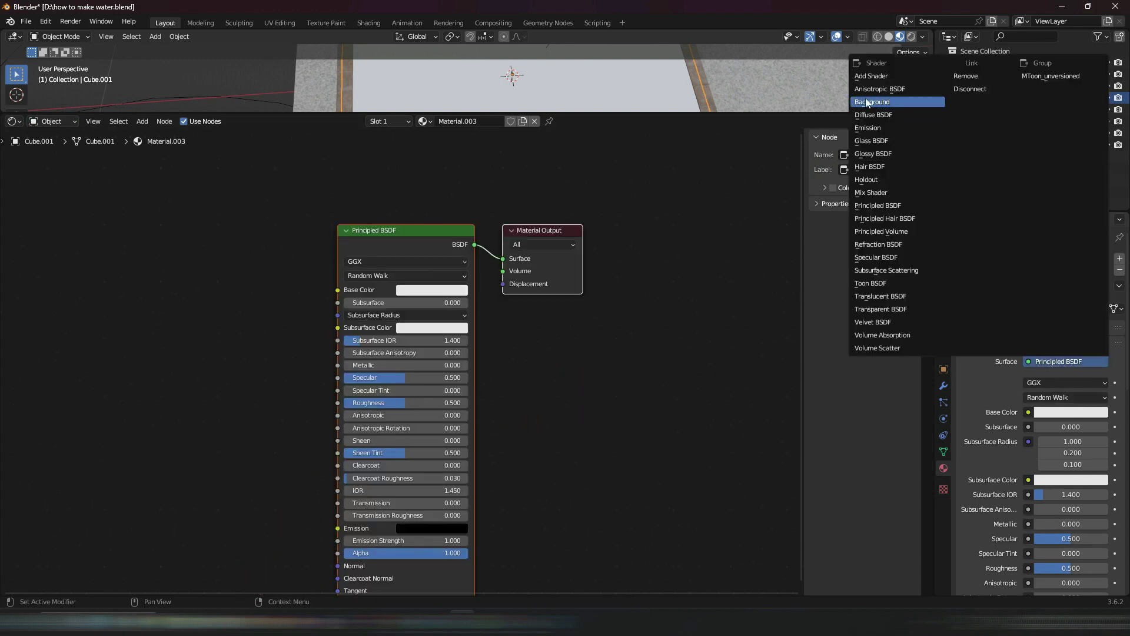
pyautogui.click(871, 141)
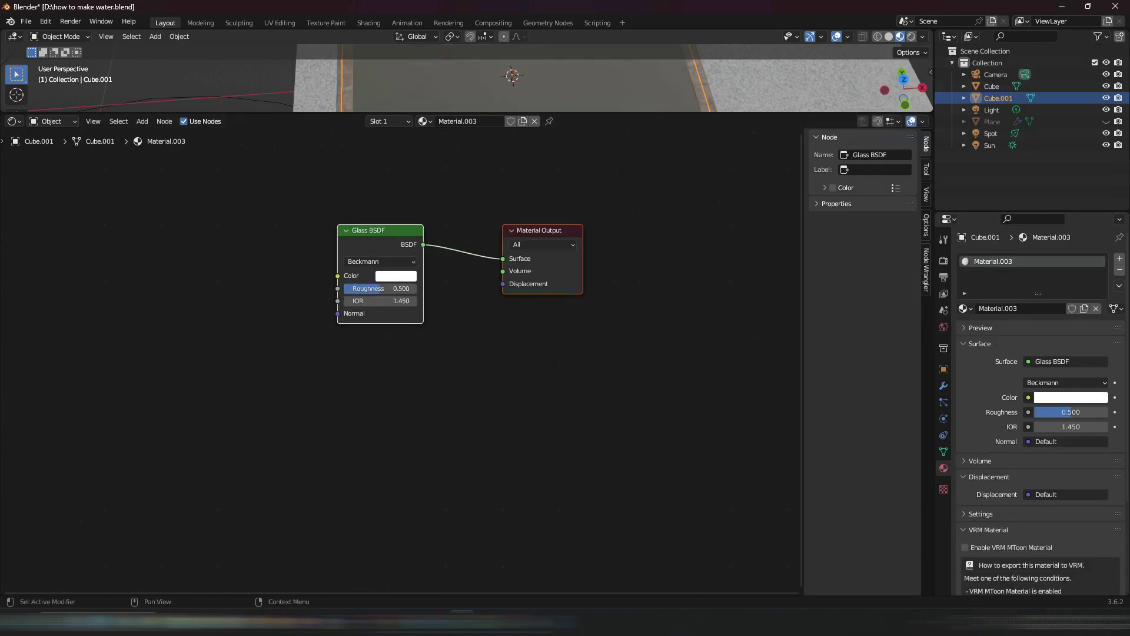
pyautogui.click(503, 349)
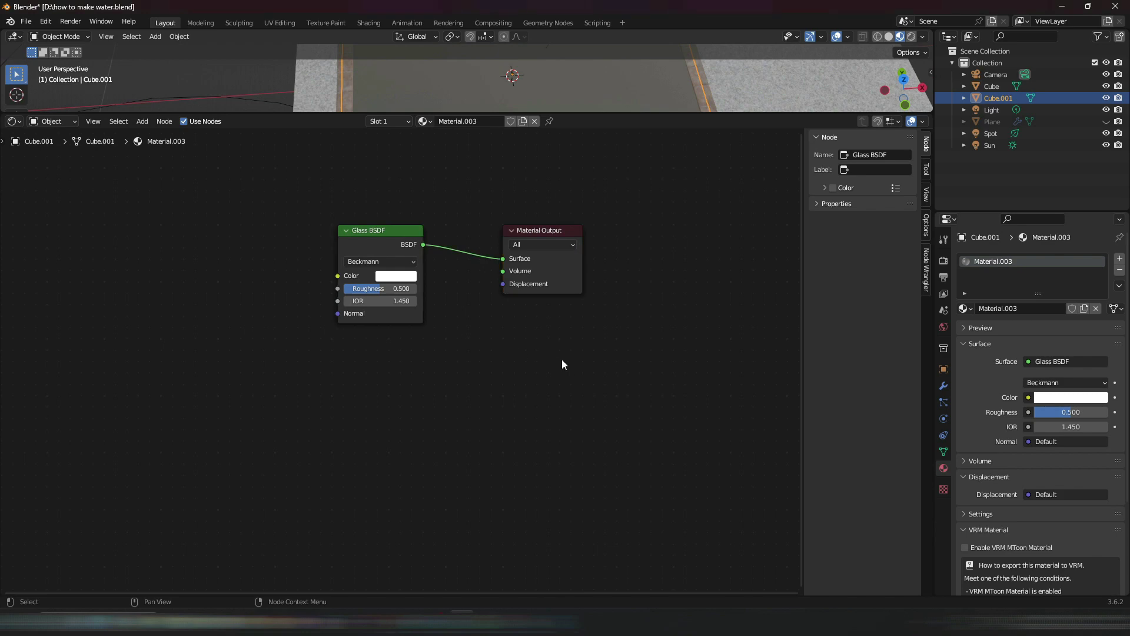
# Step: Add a Transparent BSDF node below the Glass BSDF node
pyautogui.hotkey('shift', 'a')
pyautogui.click(538, 363)
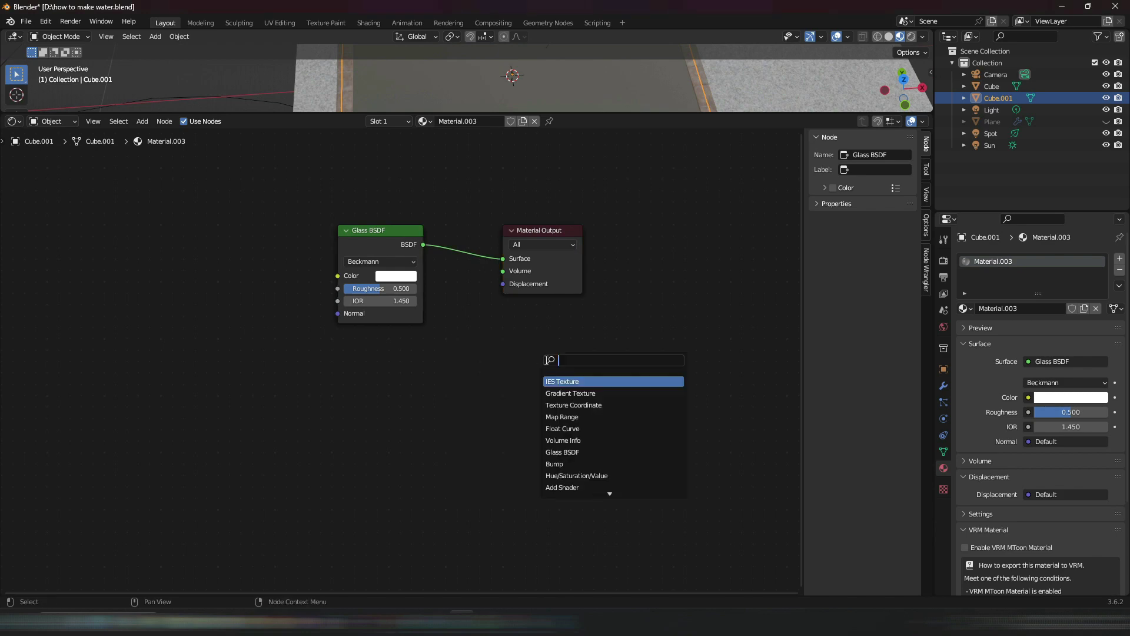
pyautogui.write('tra')
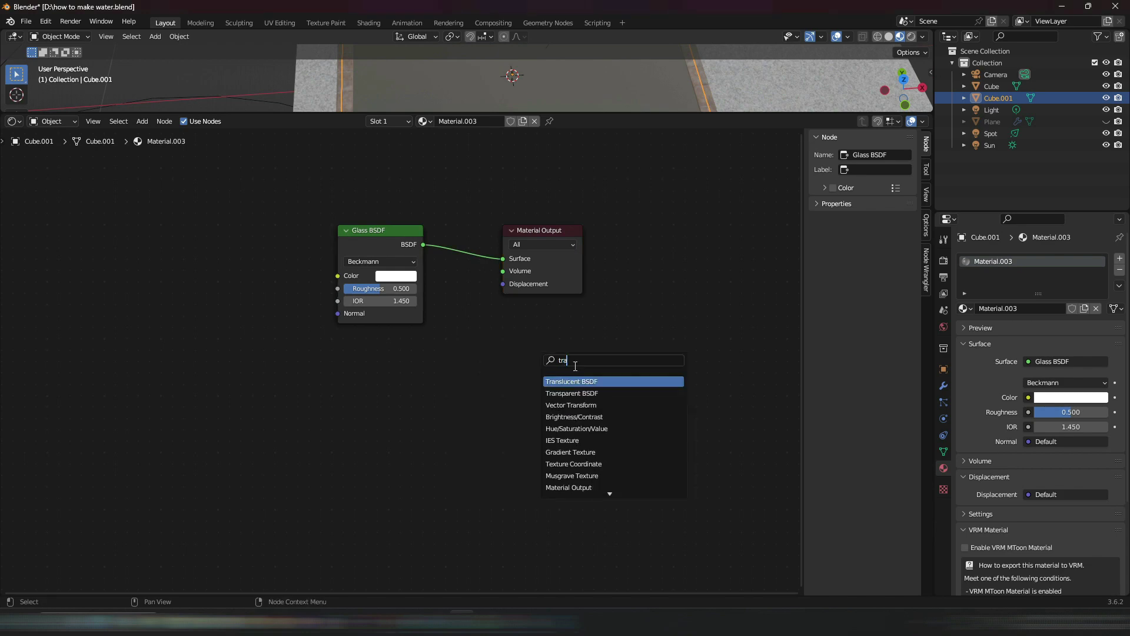
pyautogui.click(583, 393)
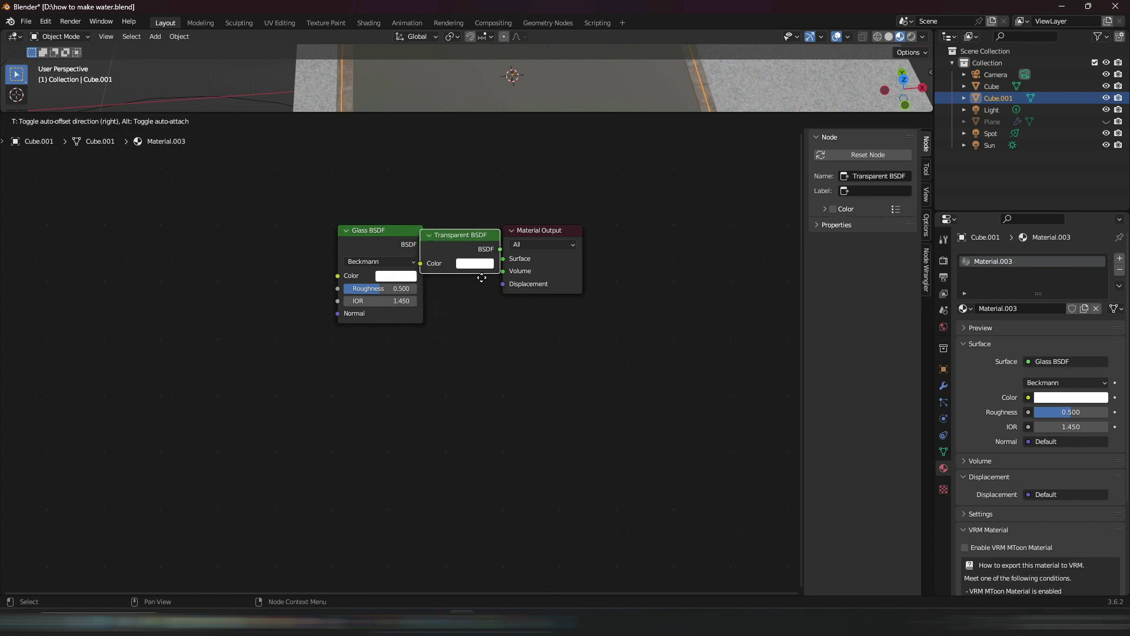
pyautogui.click(412, 389)
# Step: Insert a Mix Shader between Glass BSDF and Material Output, and connect Transparent BSDF to its second shader input
pyautogui.hotkey('shift', 'a')
pyautogui.click(529, 373)
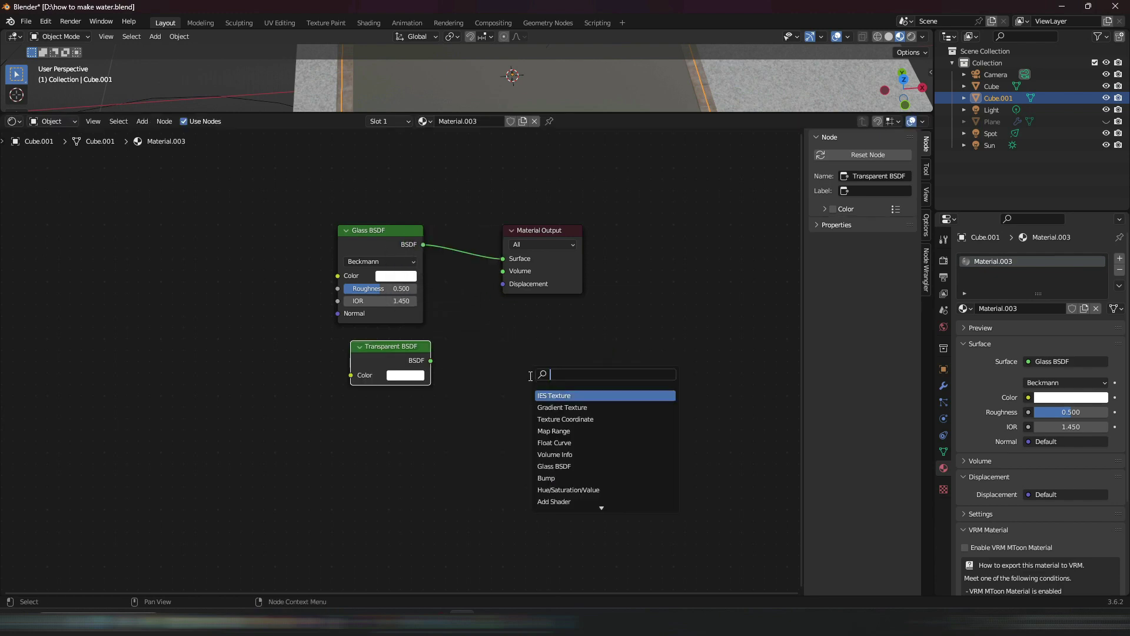
pyautogui.write('mix')
pyautogui.press('Return')
pyautogui.click(477, 273)
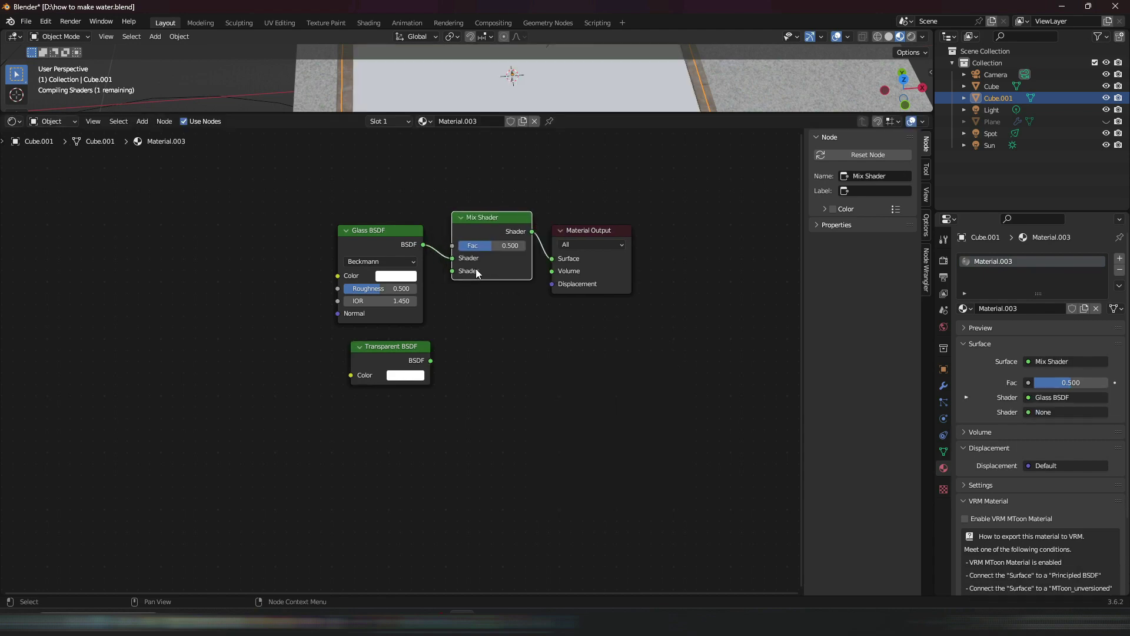
pyautogui.moveTo(431, 361); pyautogui.dragTo(469, 271)
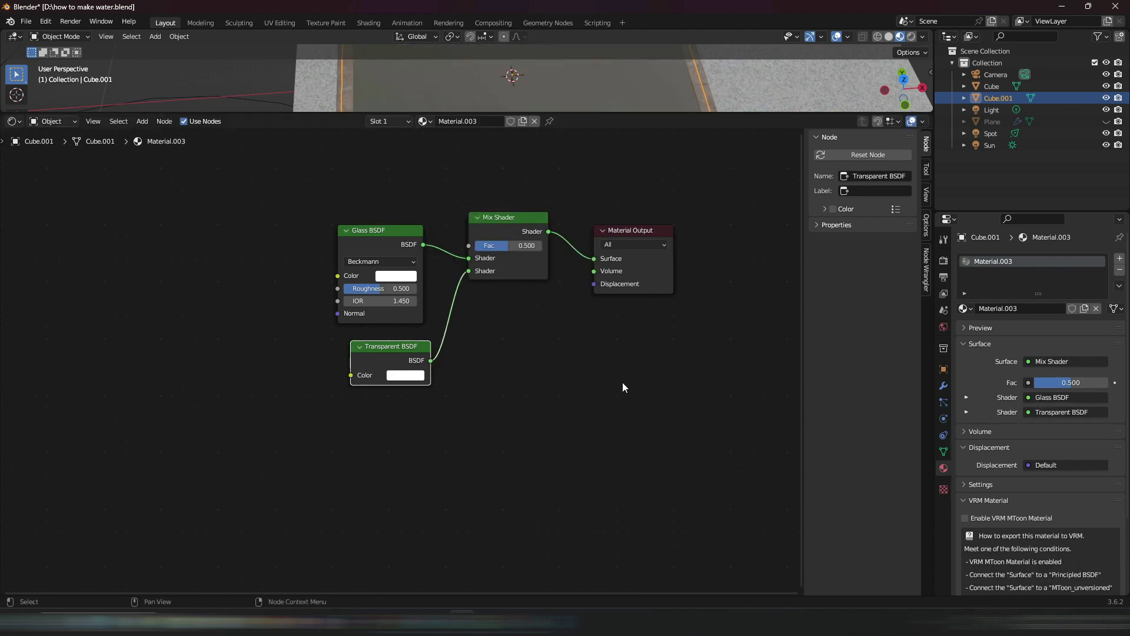
# Step: Add a Light Path node and connect its Is Shadow Ray output to the Mix Shader's Fac input
pyautogui.hotkey('shift', 'a')
pyautogui.click(537, 358)
pyautogui.write('light path')
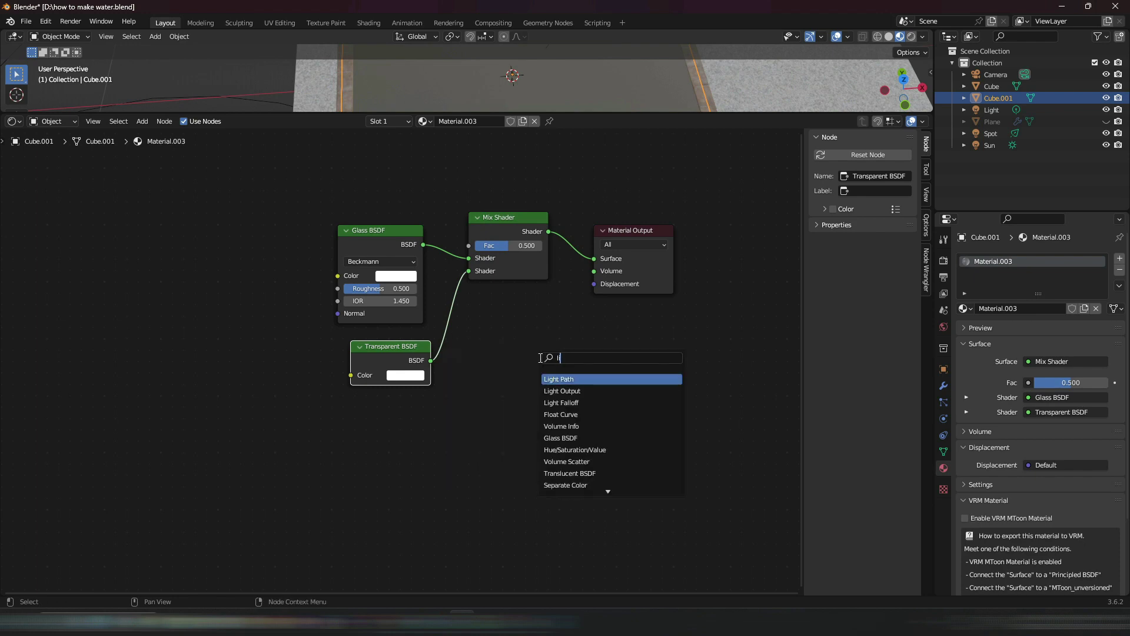
pyautogui.press('Return')
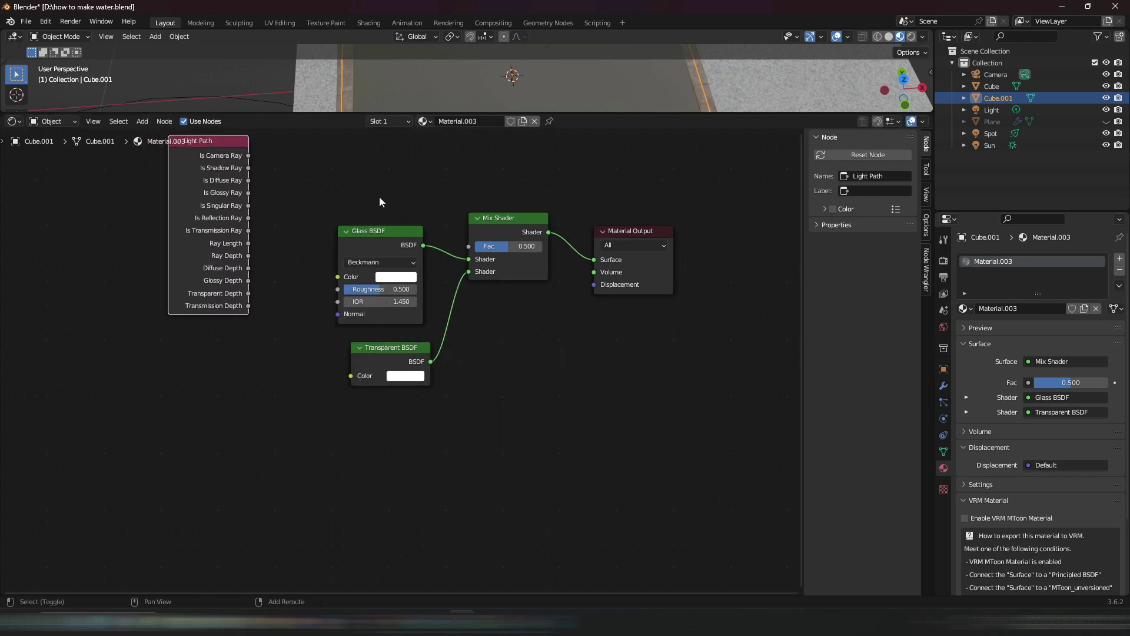
pyautogui.keyDown('shift'); pyautogui.moveTo(365, 209); pyautogui.dragTo(487, 342, button='middle'); pyautogui.keyUp('shift')
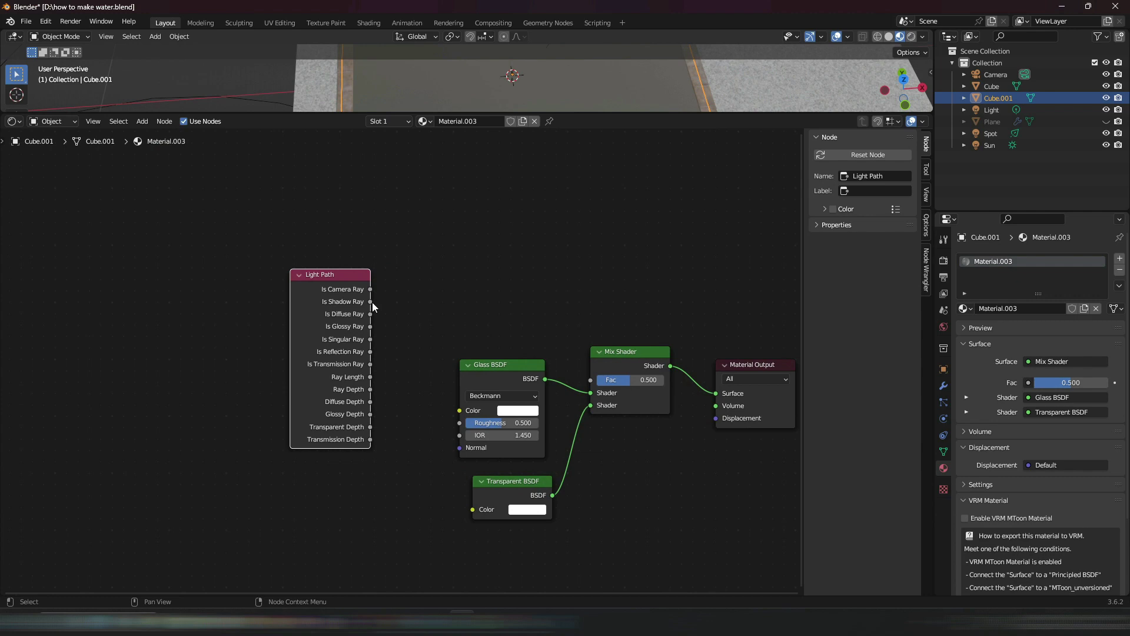
pyautogui.moveTo(372, 302); pyautogui.dragTo(591, 378)
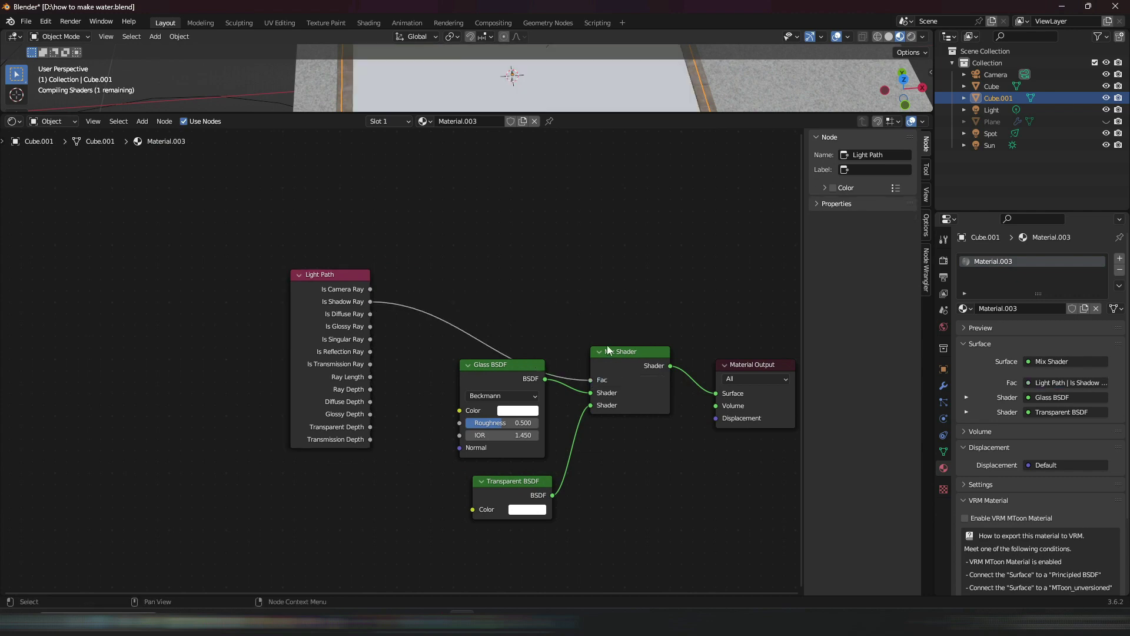
# Step: Rearrange the Light Path, Glass BSDF and Transparent BSDF nodes to space out the node tree
pyautogui.moveTo(613, 299); pyautogui.dragTo(601, 213, button='middle')
pyautogui.moveTo(347, 182); pyautogui.dragTo(372, 156)
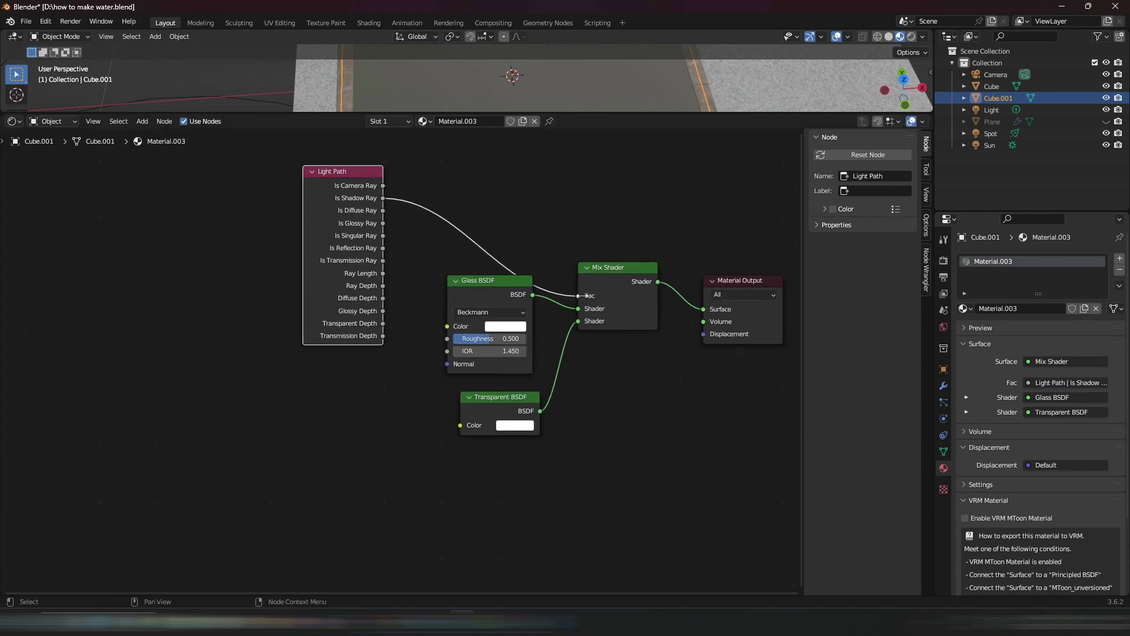
pyautogui.moveTo(488, 304); pyautogui.dragTo(450, 315)
pyautogui.click(493, 394)
pyautogui.moveTo(598, 444); pyautogui.dragTo(479, 323, button='middle')
# Step: Add a Bump node and connect its Normal output to the Glass BSDF's Normal input
pyautogui.moveTo(283, 415); pyautogui.dragTo(562, 405, button='middle')
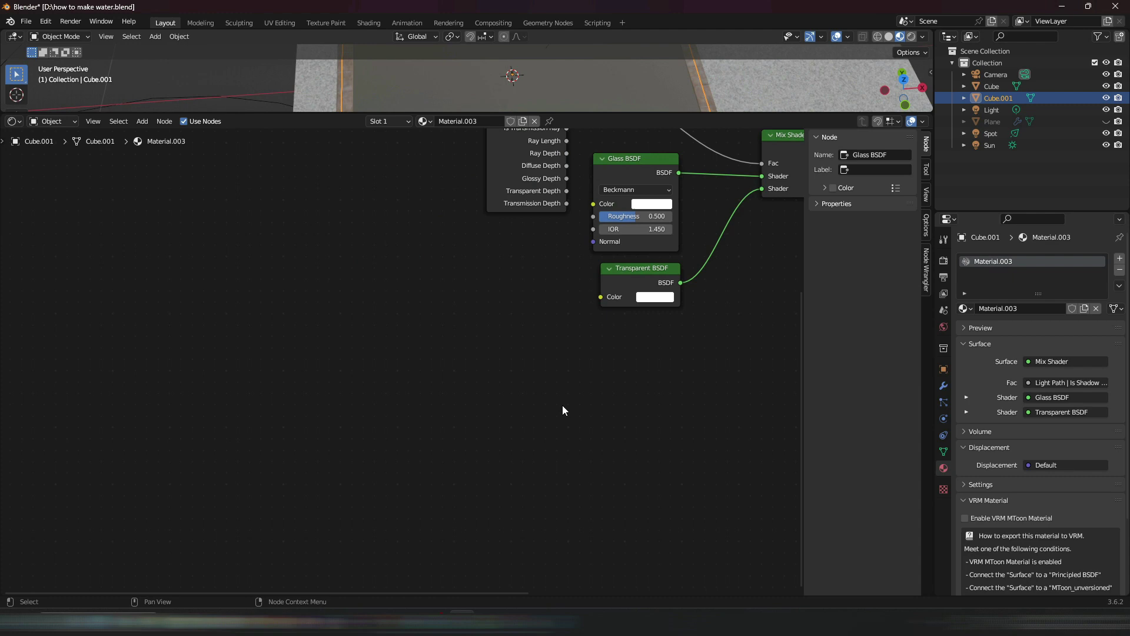
pyautogui.hotkey('shift', 'a')
pyautogui.click(532, 418)
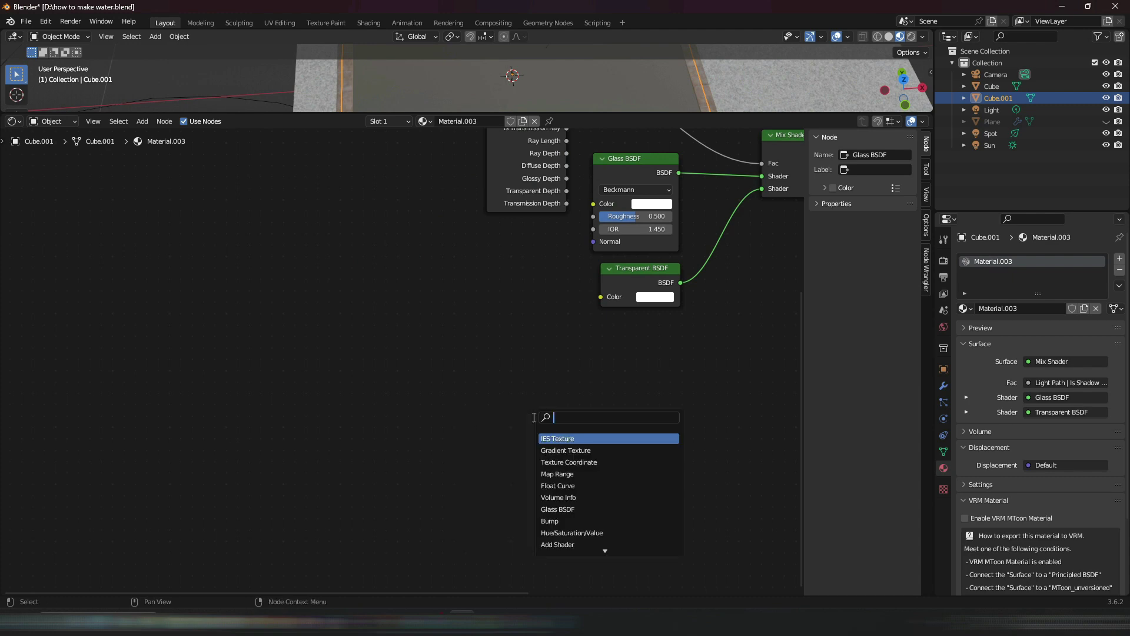
pyautogui.write('bump')
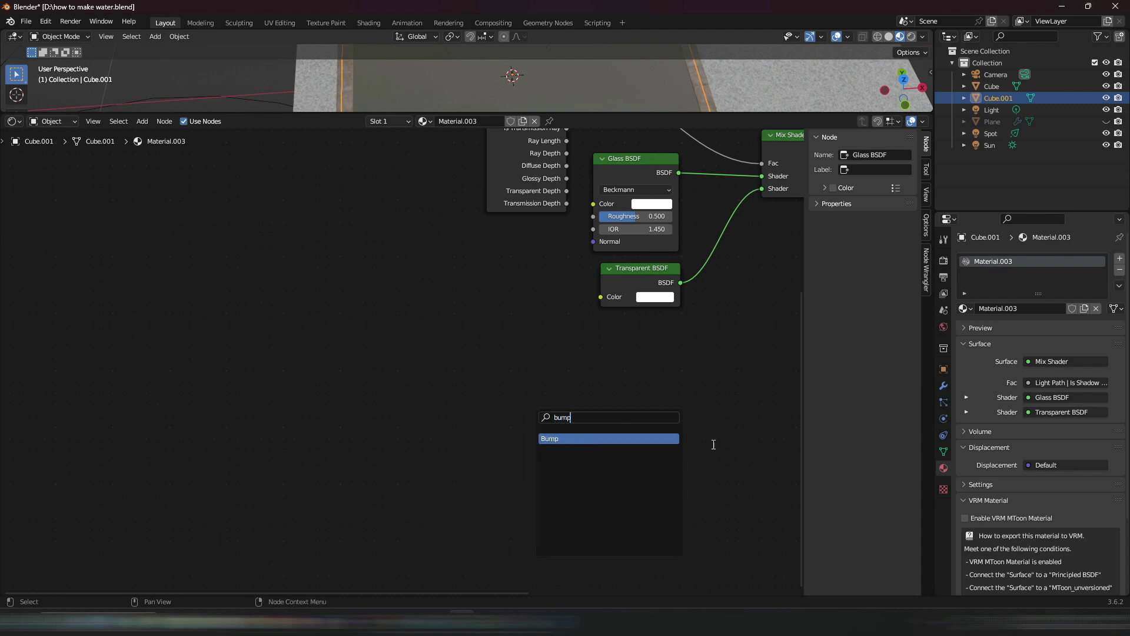
pyautogui.click(629, 439)
pyautogui.click(547, 284)
pyautogui.moveTo(533, 269); pyautogui.dragTo(586, 246)
pyautogui.click(618, 421)
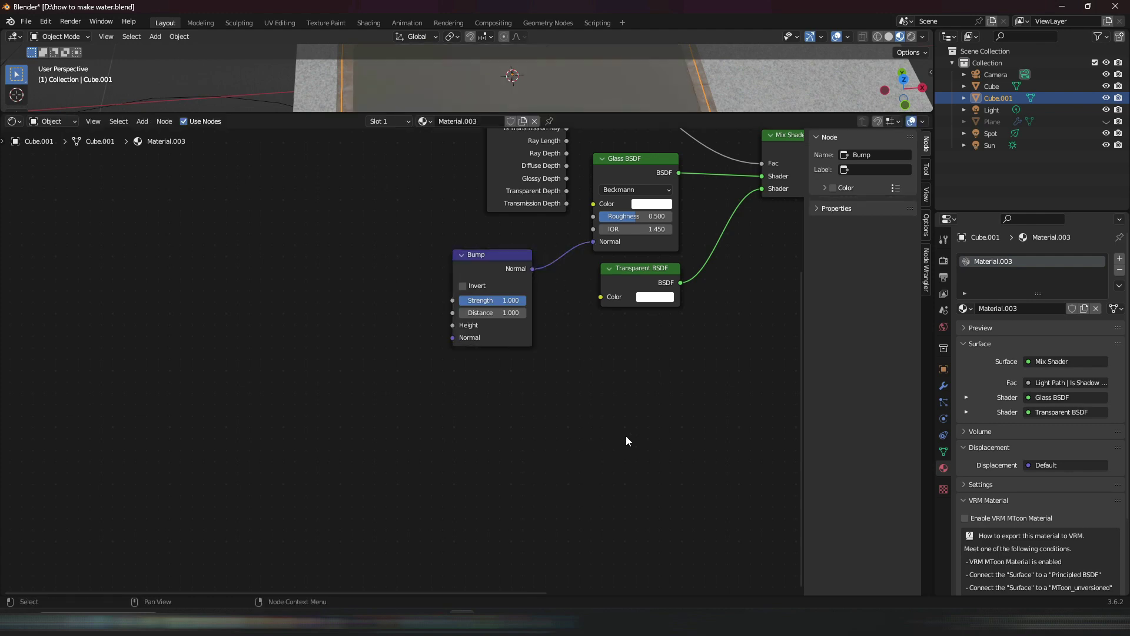
# Step: Add a Noise Texture node and connect its Fac output to the Bump node's Height input
pyautogui.hotkey('shift', 'a')
pyautogui.click(655, 452)
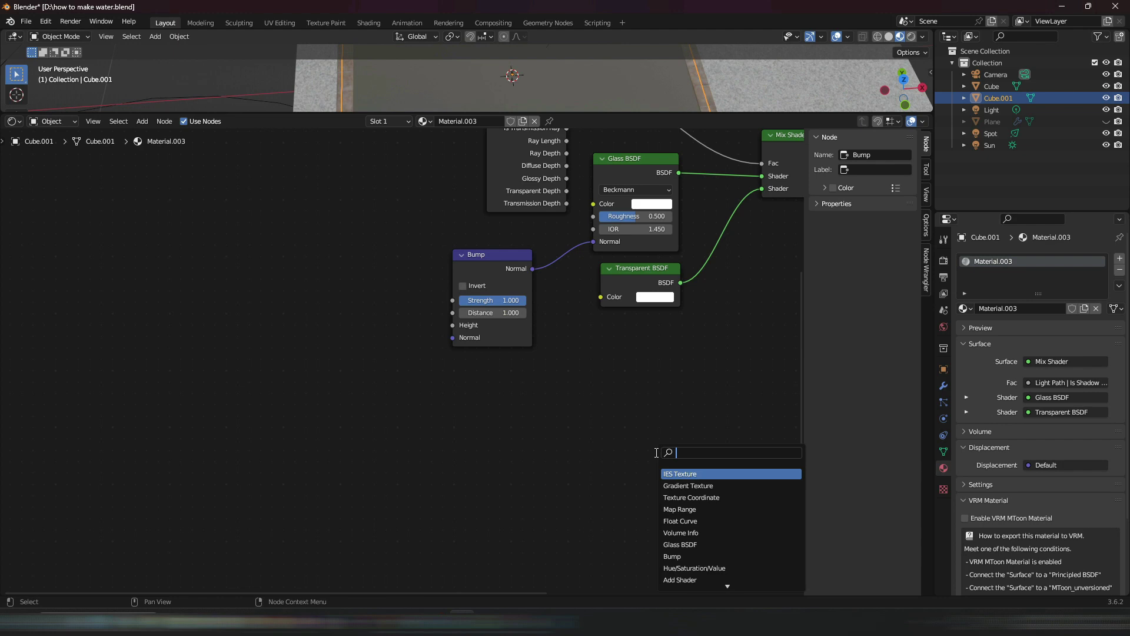
pyautogui.write('noi')
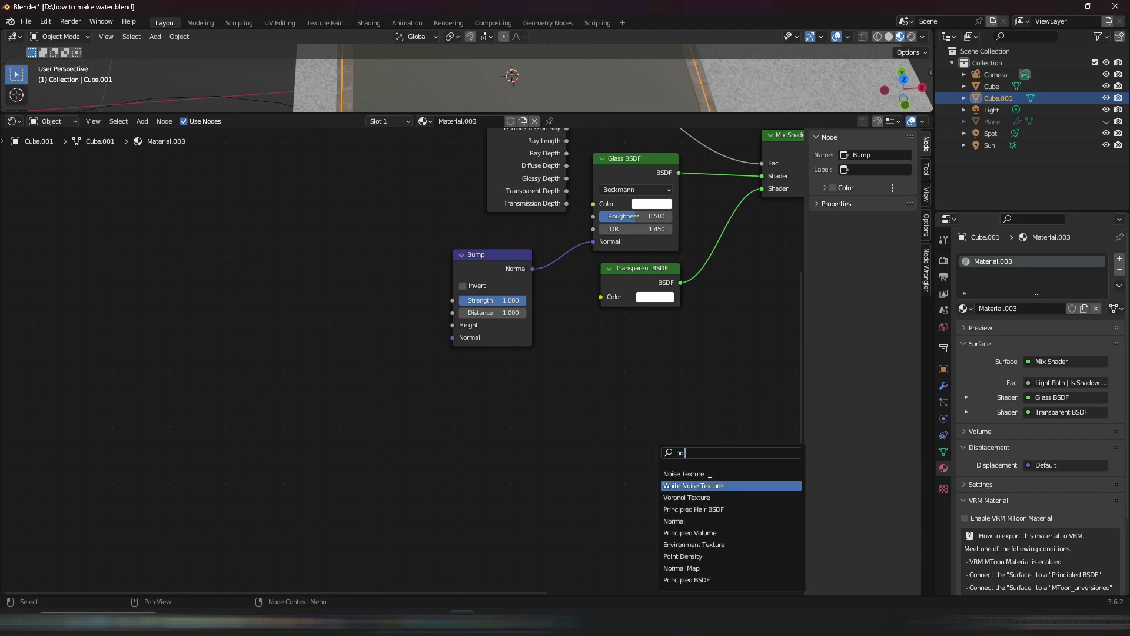
pyautogui.click(683, 474)
pyautogui.click(354, 321)
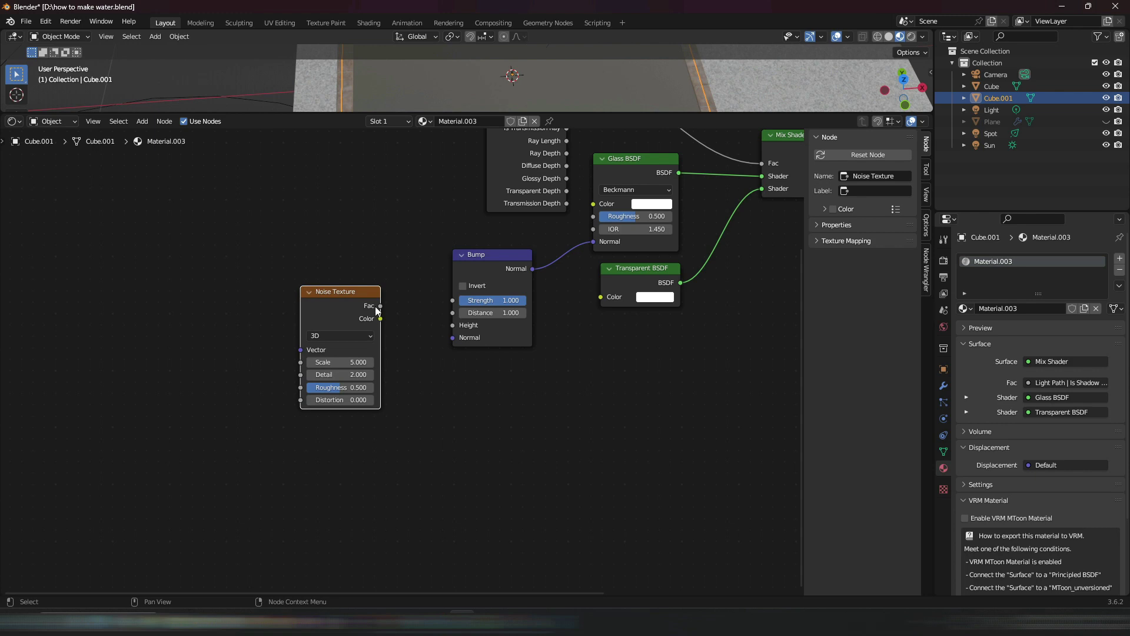
pyautogui.moveTo(380, 305); pyautogui.dragTo(452, 325)
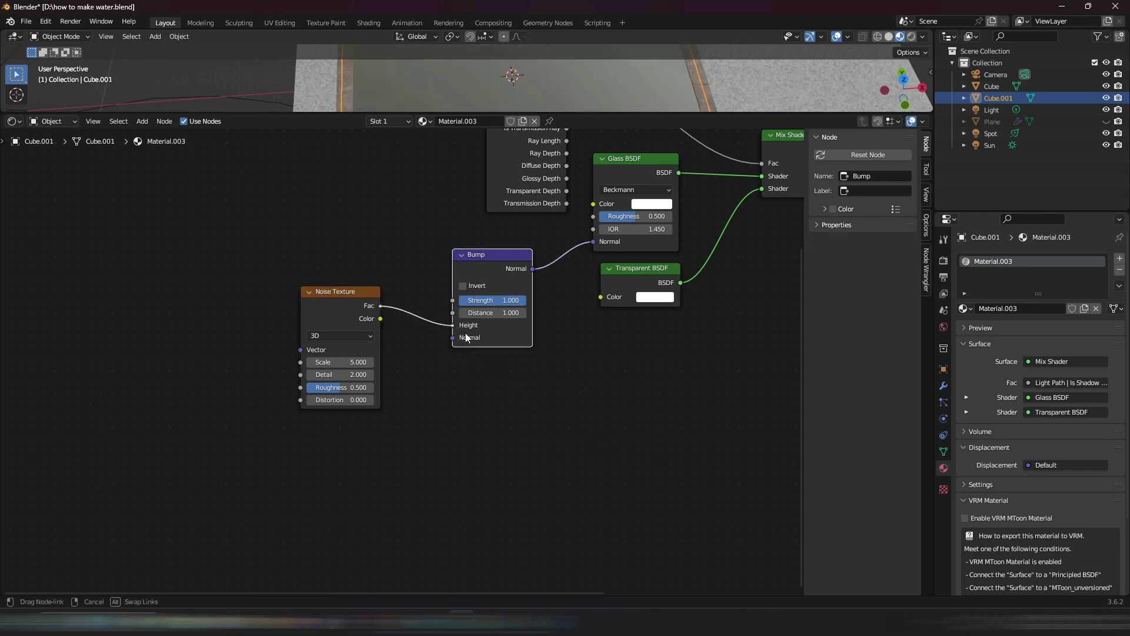
# Step: Add an Add Shader node and connect its output to the Material Output's Volume input
pyautogui.keyDown('shift'); pyautogui.moveTo(552, 384); pyautogui.dragTo(640, 413, button='middle'); pyautogui.keyUp('shift')
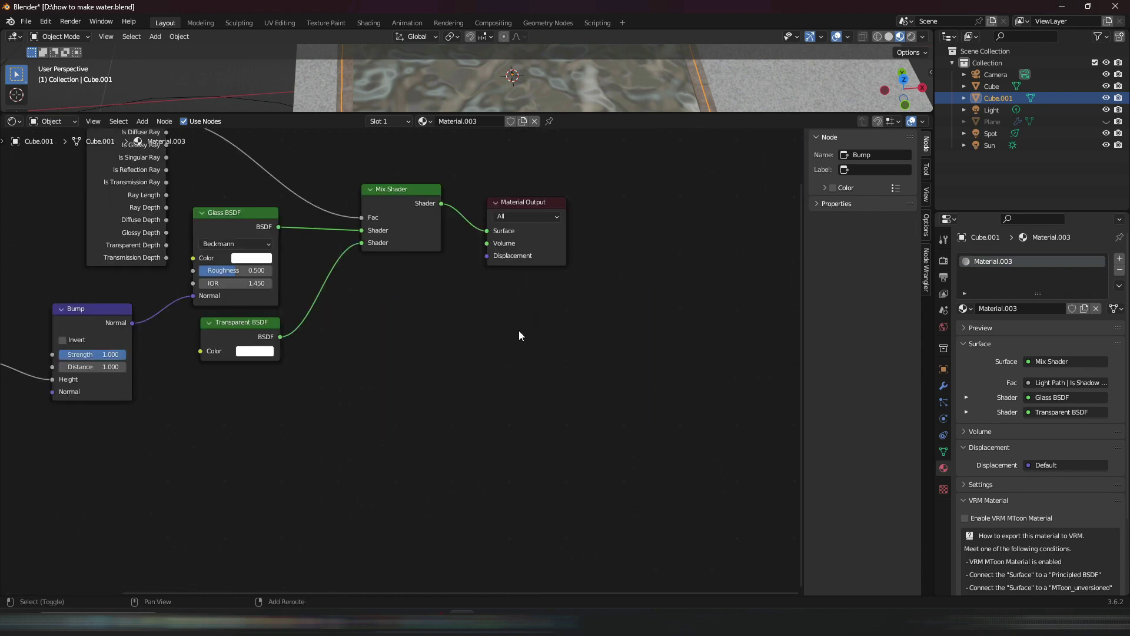
pyautogui.hotkey('shift', 'a')
pyautogui.click(520, 331)
pyautogui.write('add')
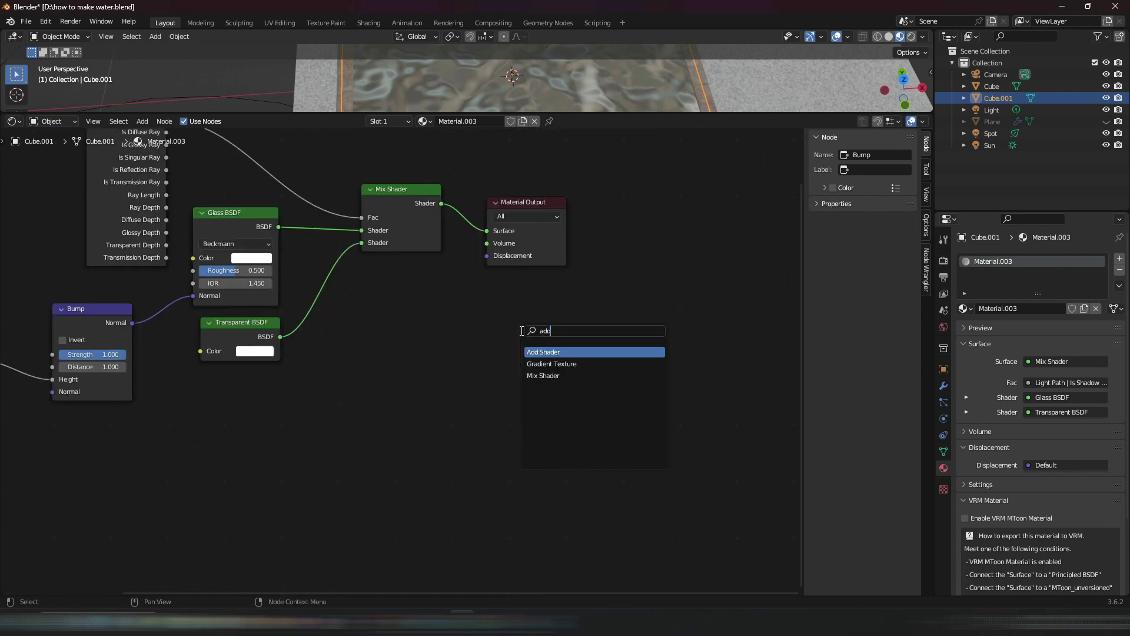
pyautogui.click(578, 352)
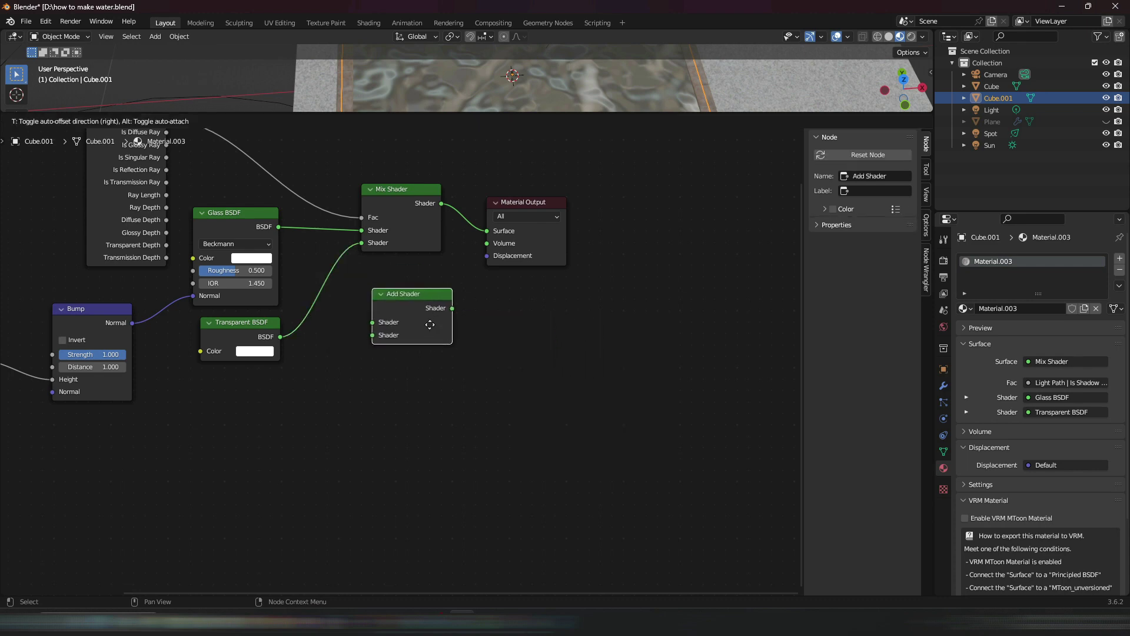
pyautogui.click(462, 329)
pyautogui.moveTo(456, 308); pyautogui.dragTo(487, 243)
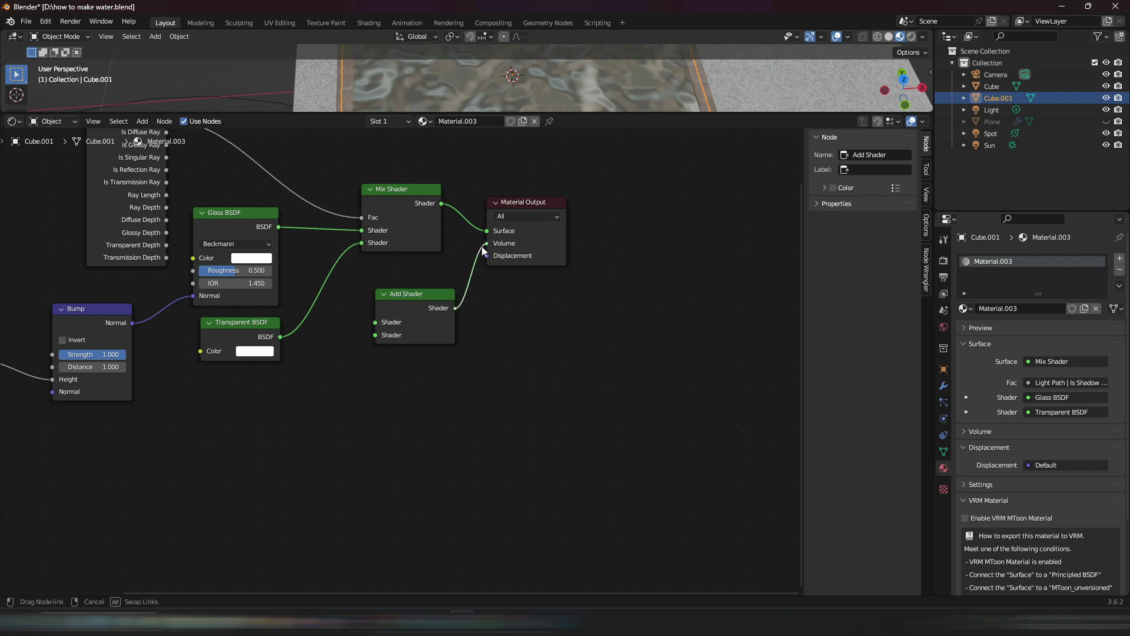
# Step: Add a Principled BSDF node feeding the Add Shader's first input, and move the Add Shader and Material Output nodes to make room
pyautogui.hotkey('shift', 'a')
pyautogui.click(537, 364)
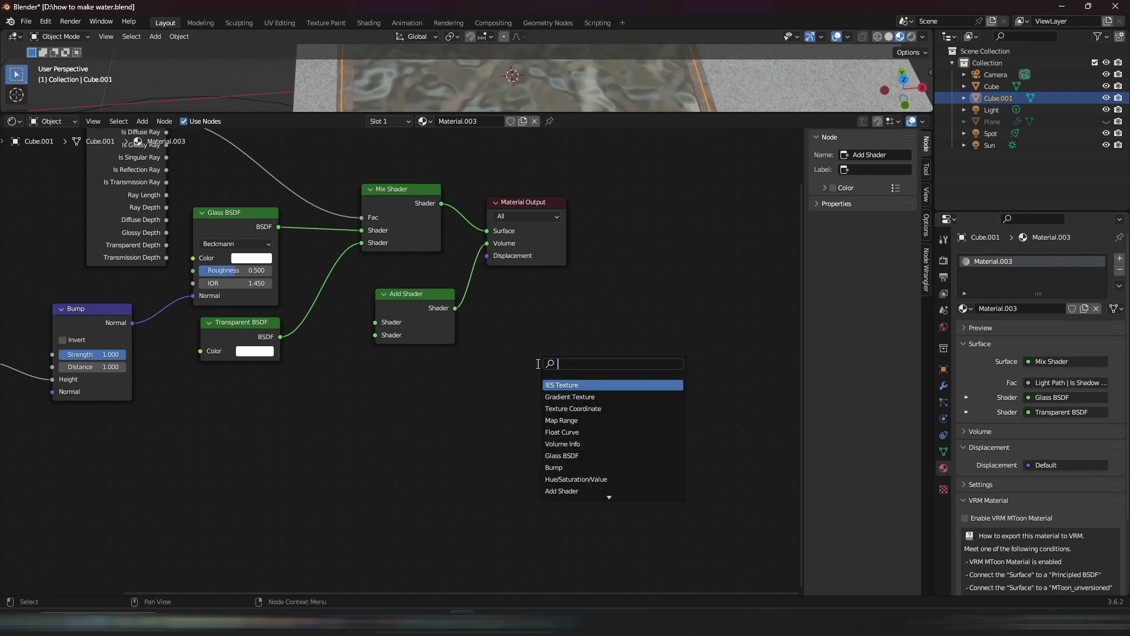
pyautogui.write('pr')
pyautogui.press('Return')
pyautogui.click(229, 399)
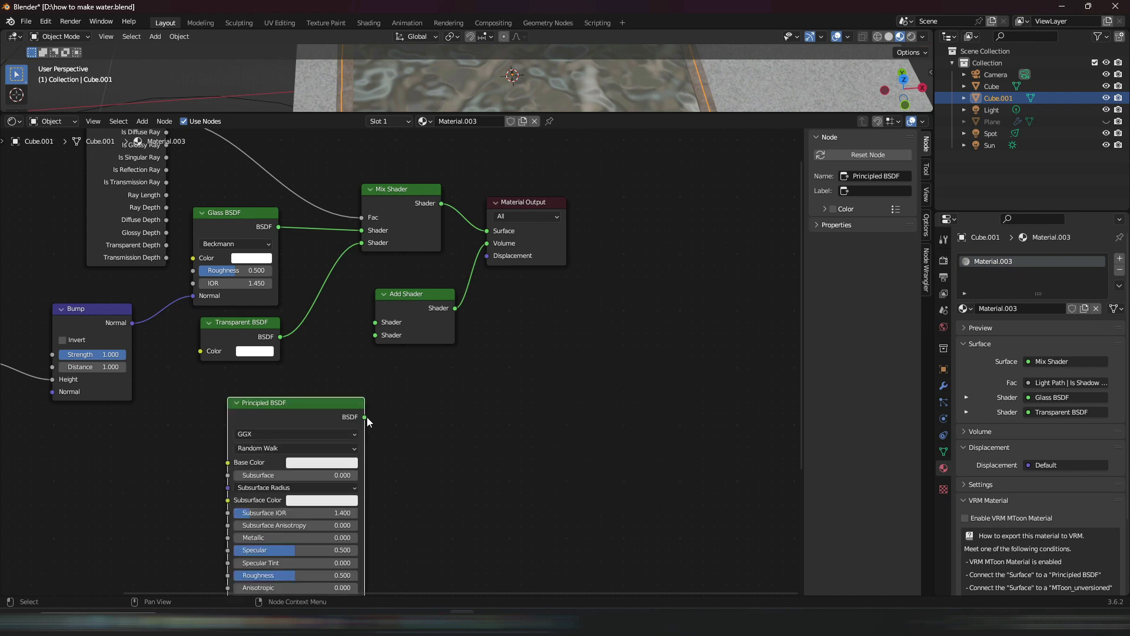
pyautogui.moveTo(364, 416); pyautogui.dragTo(482, 359)
pyautogui.moveTo(629, 394); pyautogui.dragTo(652, 287, button='middle')
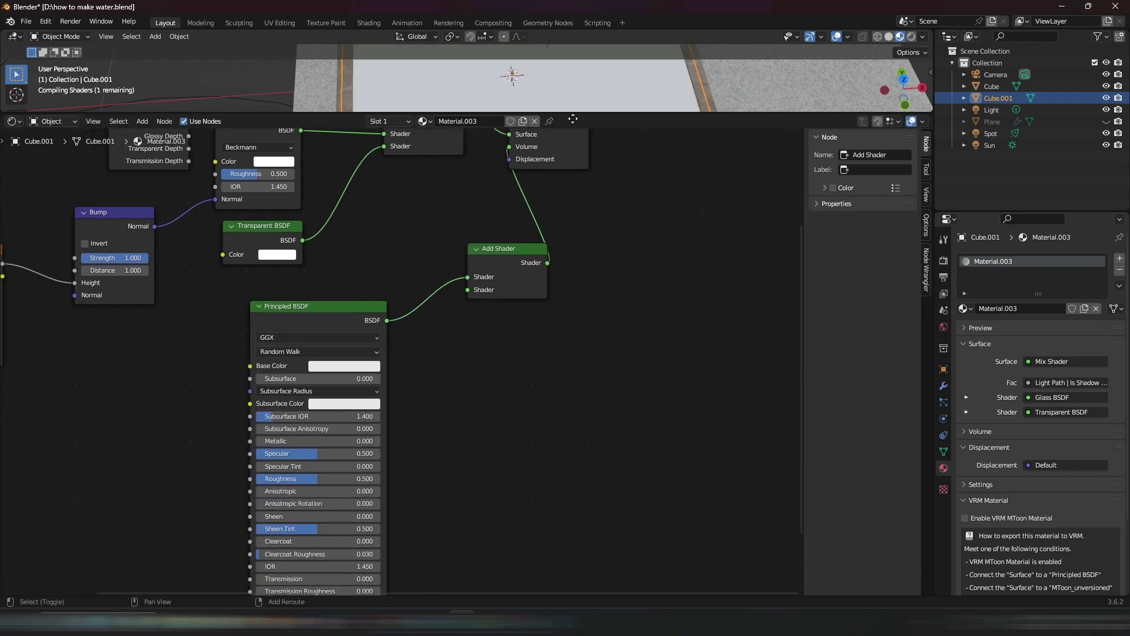
pyautogui.keyDown('shift'); pyautogui.moveTo(619, 329); pyautogui.dragTo(622, 477, button='middle'); pyautogui.keyUp('shift')
pyautogui.moveTo(566, 260); pyautogui.dragTo(655, 261)
# Step: Add a Volume Absorption node and connect its Volume output to the Add Shader's second input
pyautogui.moveTo(627, 475); pyautogui.dragTo(612, 363, button='middle')
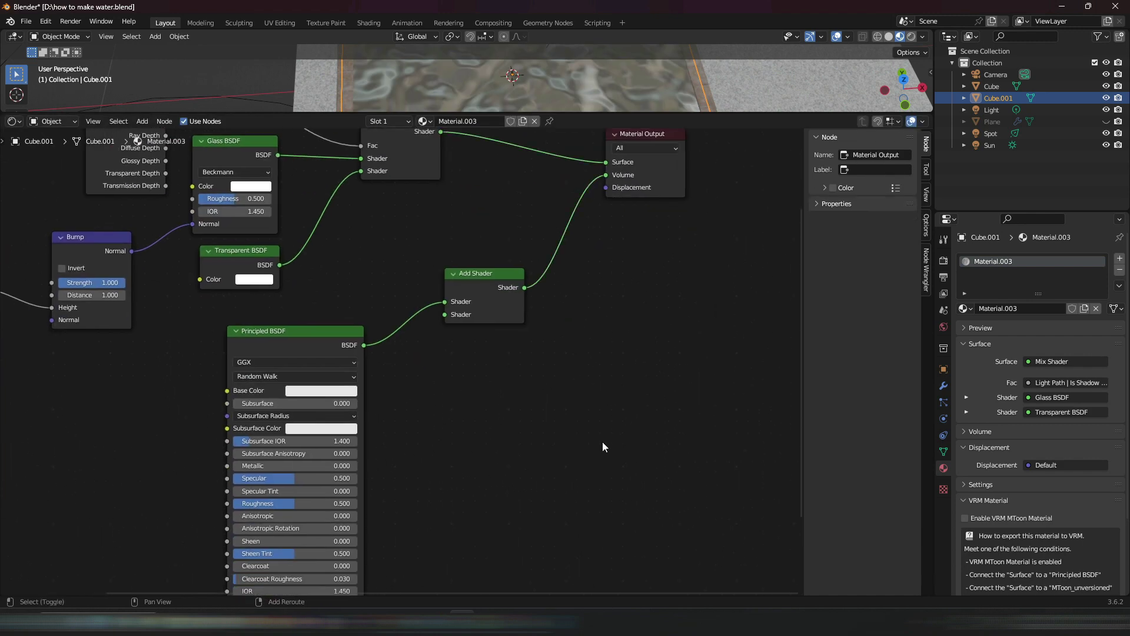
pyautogui.hotkey('shift', 'a')
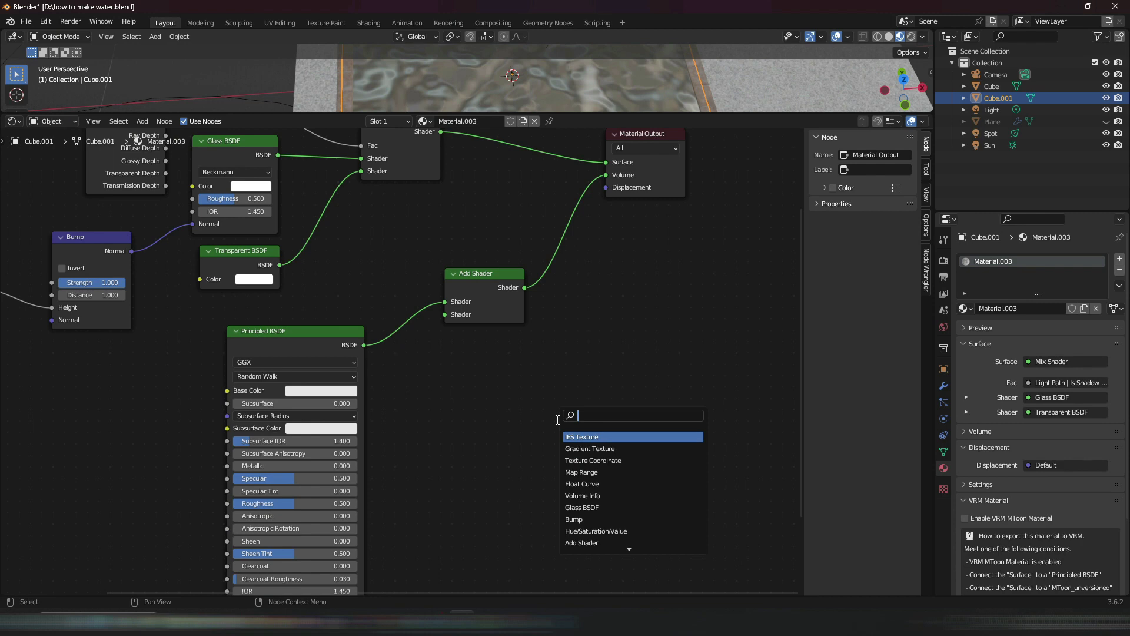
pyautogui.write('volu')
pyautogui.click(627, 474)
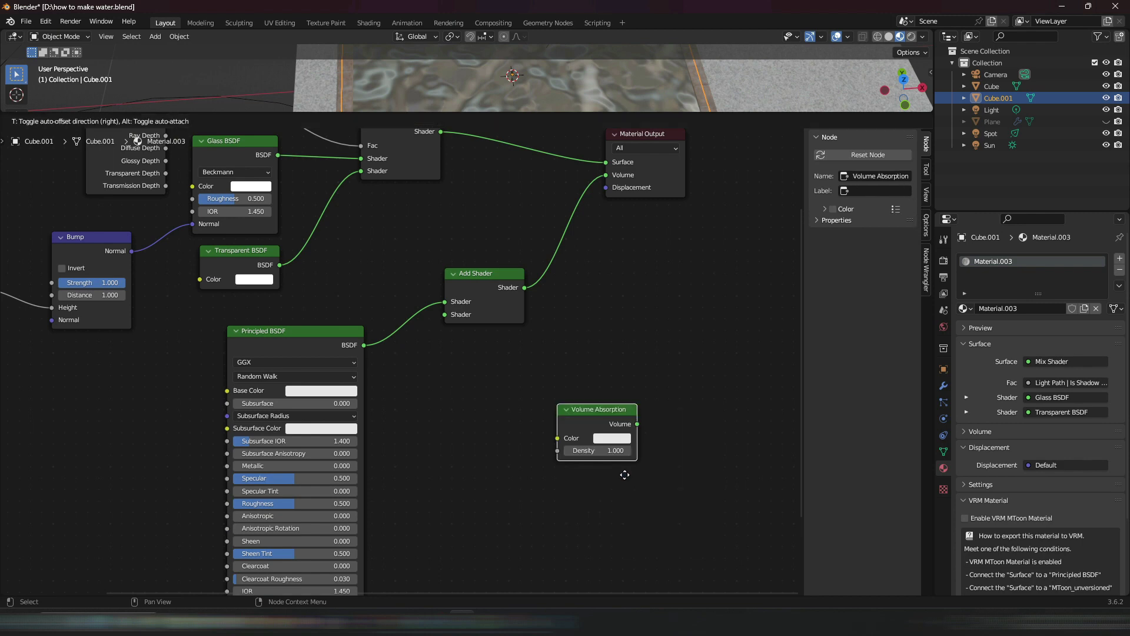
pyautogui.click(470, 458)
pyautogui.moveTo(482, 407); pyautogui.dragTo(444, 314)
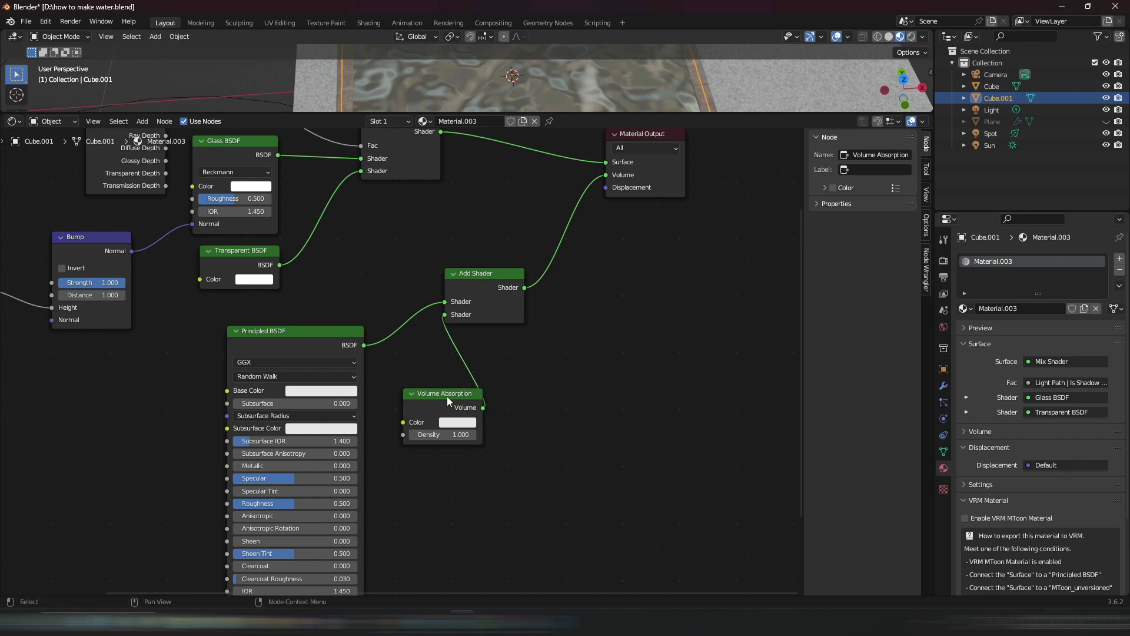
# Step: Rearrange the Principled BSDF and Volume Absorption nodes to leave more space before the Add Shader
pyautogui.moveTo(447, 402); pyautogui.dragTo(421, 402)
pyautogui.moveTo(322, 333); pyautogui.dragTo(248, 325)
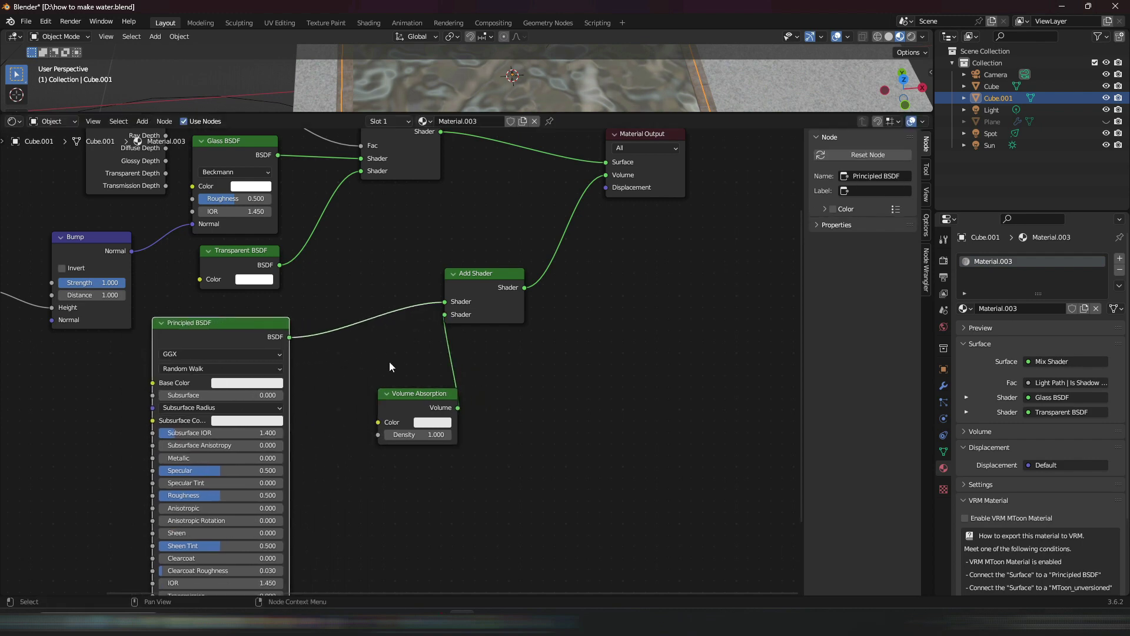
pyautogui.moveTo(405, 393); pyautogui.dragTo(349, 372)
# Step: Set the Principled BSDF's Base Color to a light mint green
pyautogui.scroll(-4, 489, 382)
pyautogui.moveTo(500, 387); pyautogui.dragTo(759, 238, button='middle')
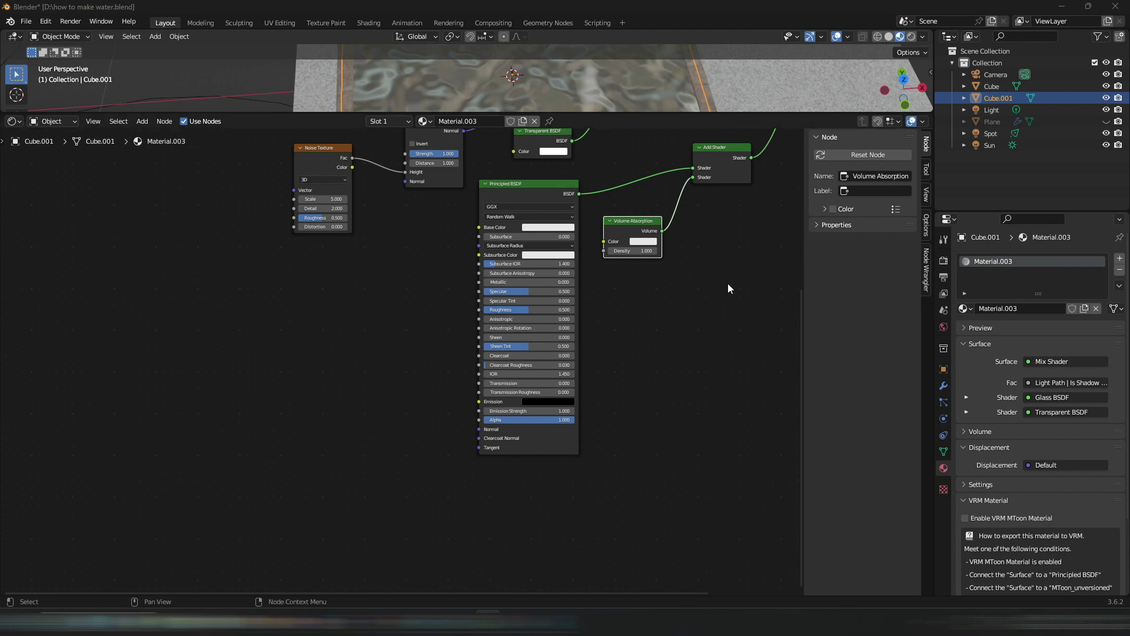
pyautogui.keyDown('shift'); pyautogui.moveTo(714, 291); pyautogui.dragTo(569, 385, button='middle'); pyautogui.keyUp('shift')
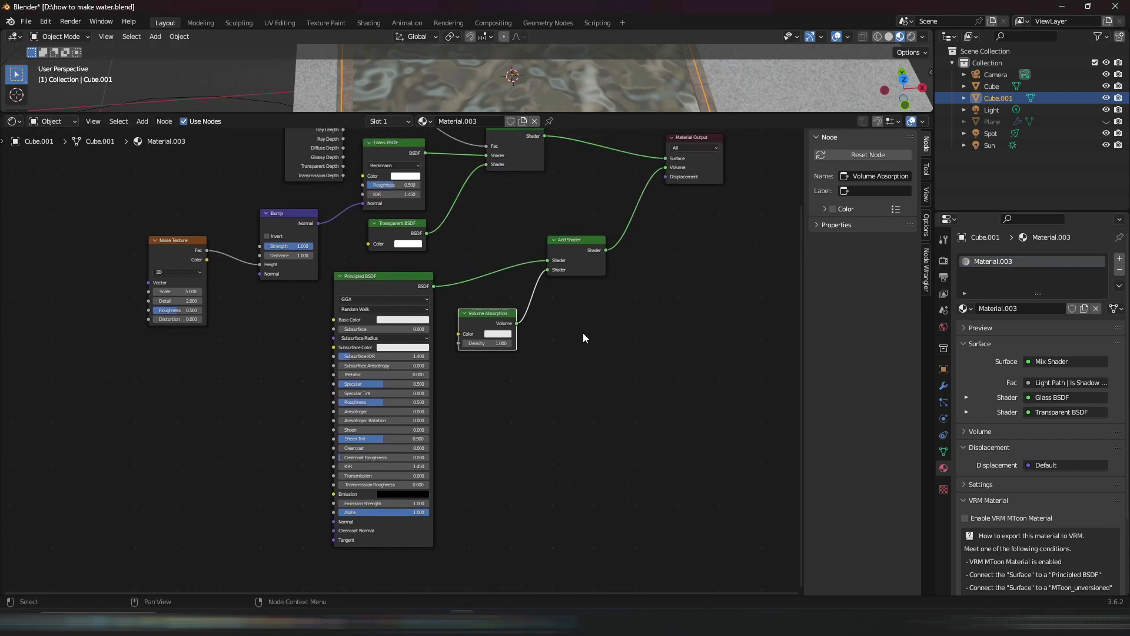
pyautogui.scroll(2, 450, 358)
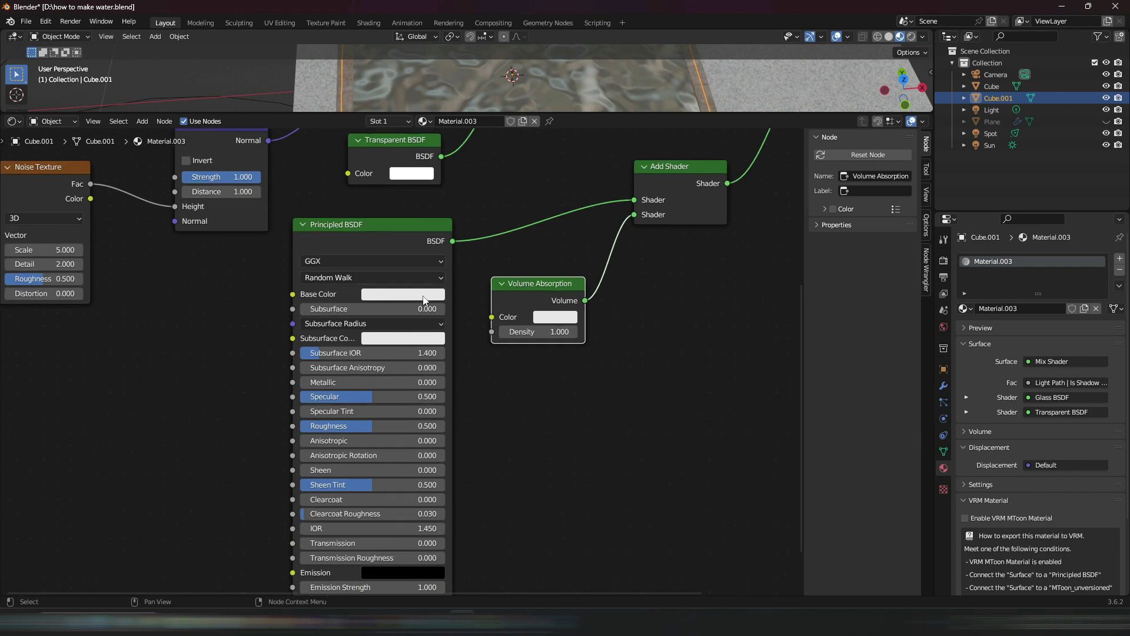
pyautogui.click(414, 294)
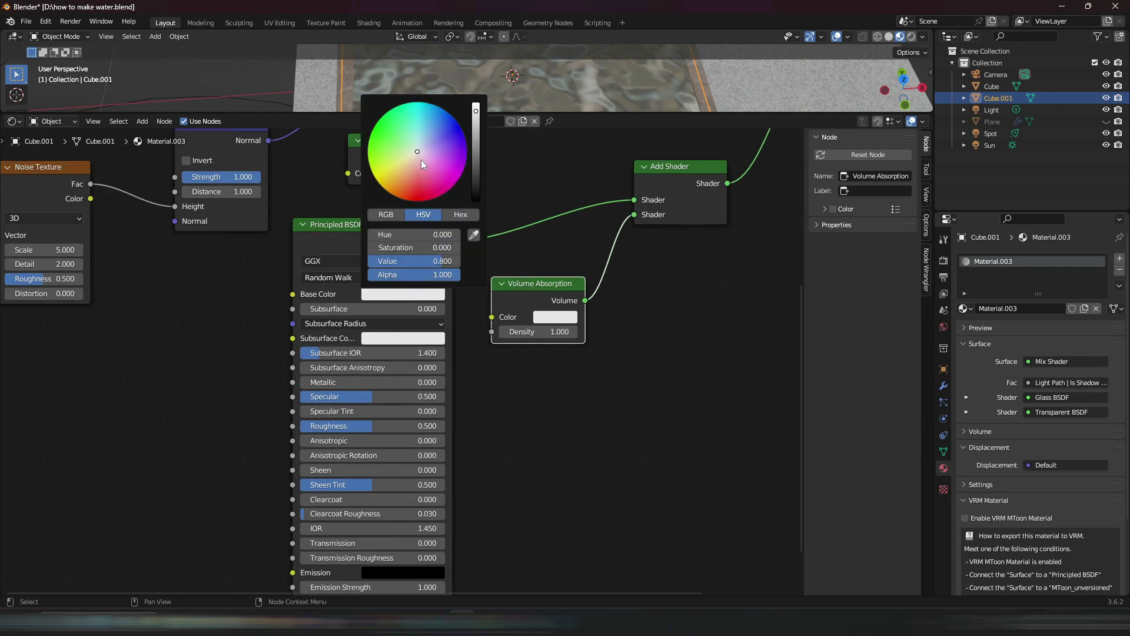
pyautogui.click(417, 141)
pyautogui.moveTo(417, 142); pyautogui.dragTo(413, 138)
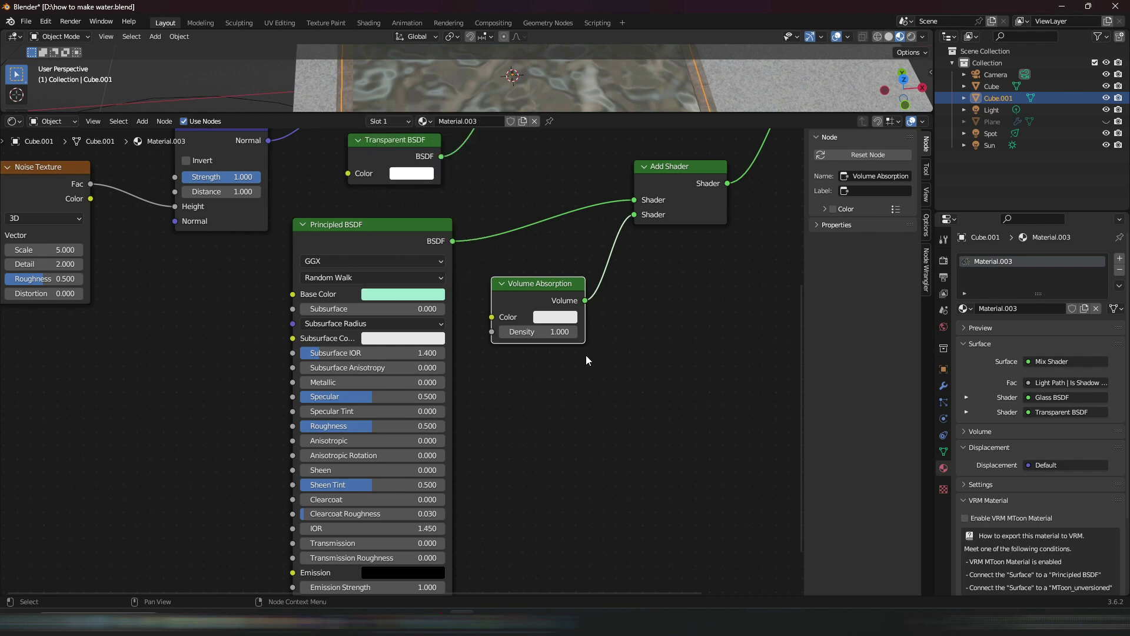
# Step: Set the Principled BSDF's Emission Strength to 0.1 and its Emission color to a dark teal green
pyautogui.moveTo(582, 471); pyautogui.dragTo(665, 266, button='middle')
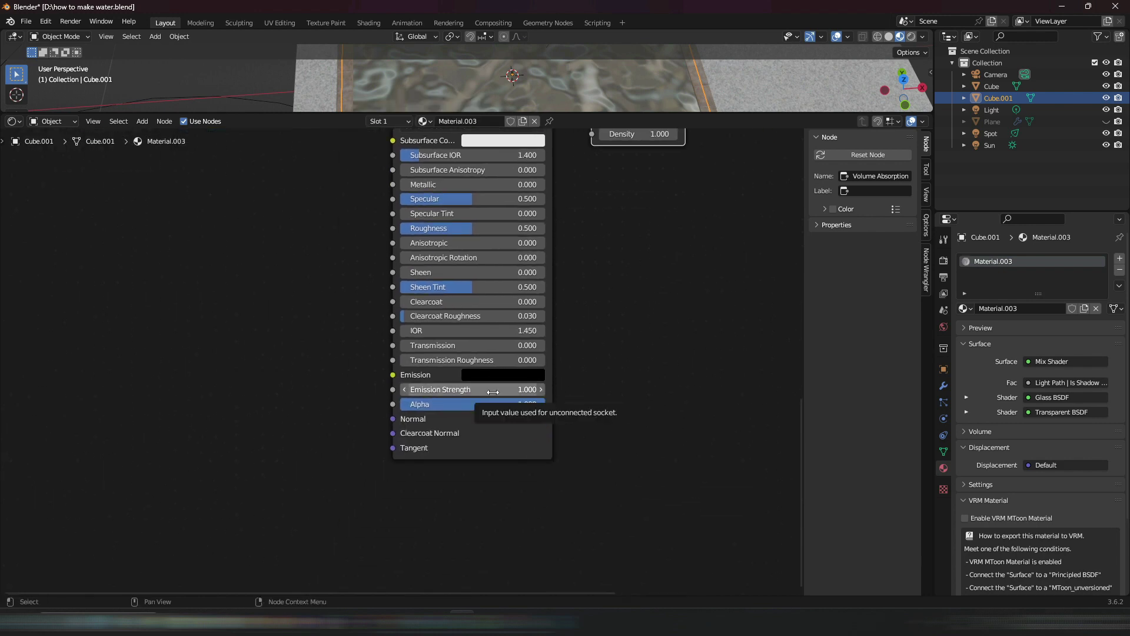
pyautogui.click(492, 392)
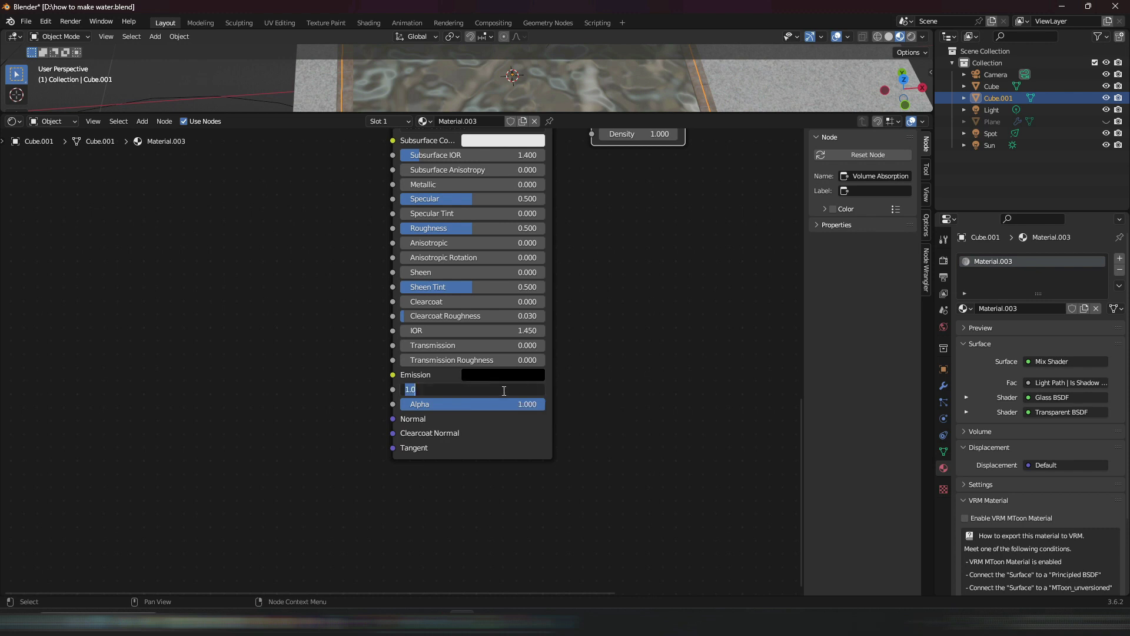
pyautogui.write('0.1')
pyautogui.press('Return')
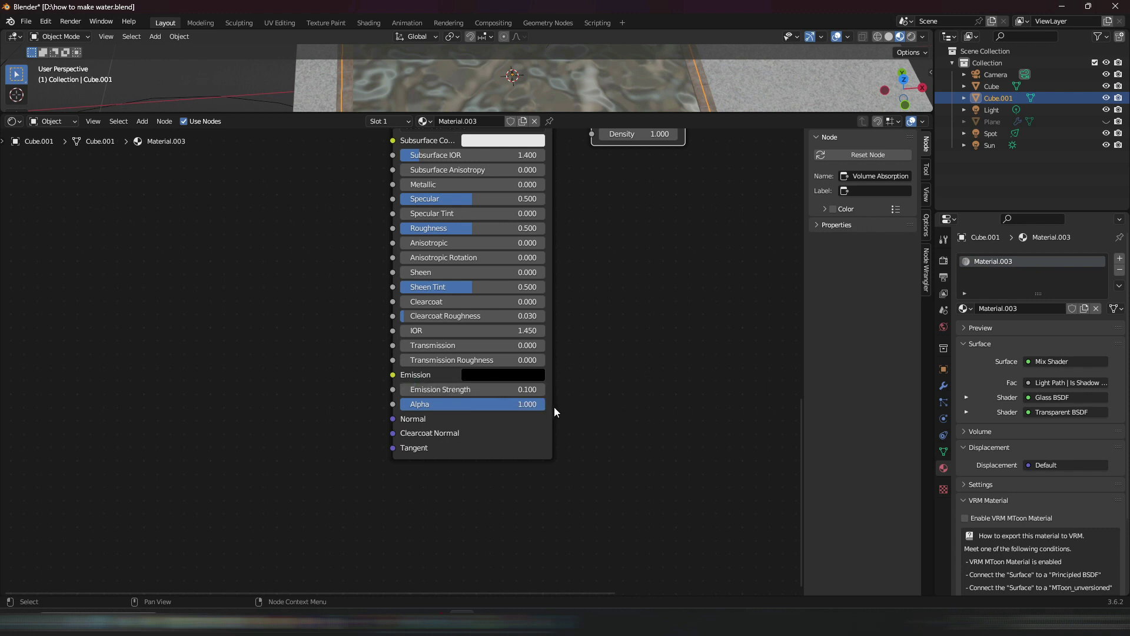
pyautogui.click(503, 375)
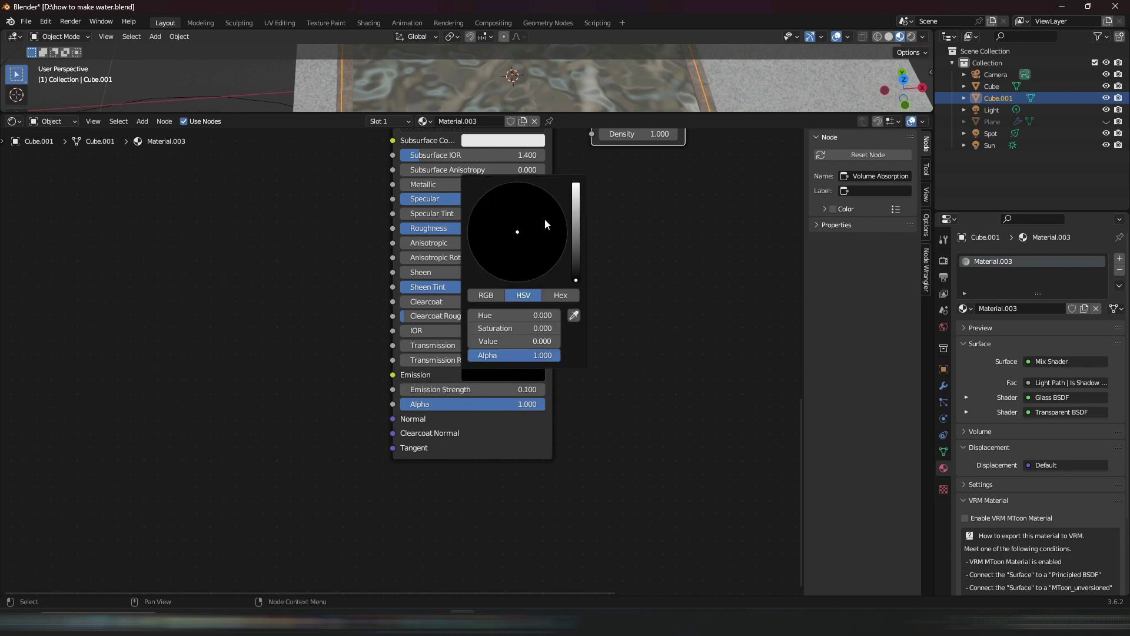
pyautogui.click(577, 246)
pyautogui.moveTo(516, 231); pyautogui.dragTo(514, 217)
# Step: Set the Volume Absorption's color to a pale mint green and its Density to 0.2
pyautogui.moveTo(746, 131); pyautogui.dragTo(690, 331, button='middle')
pyautogui.click(592, 325)
pyautogui.moveTo(631, 181); pyautogui.dragTo(629, 168)
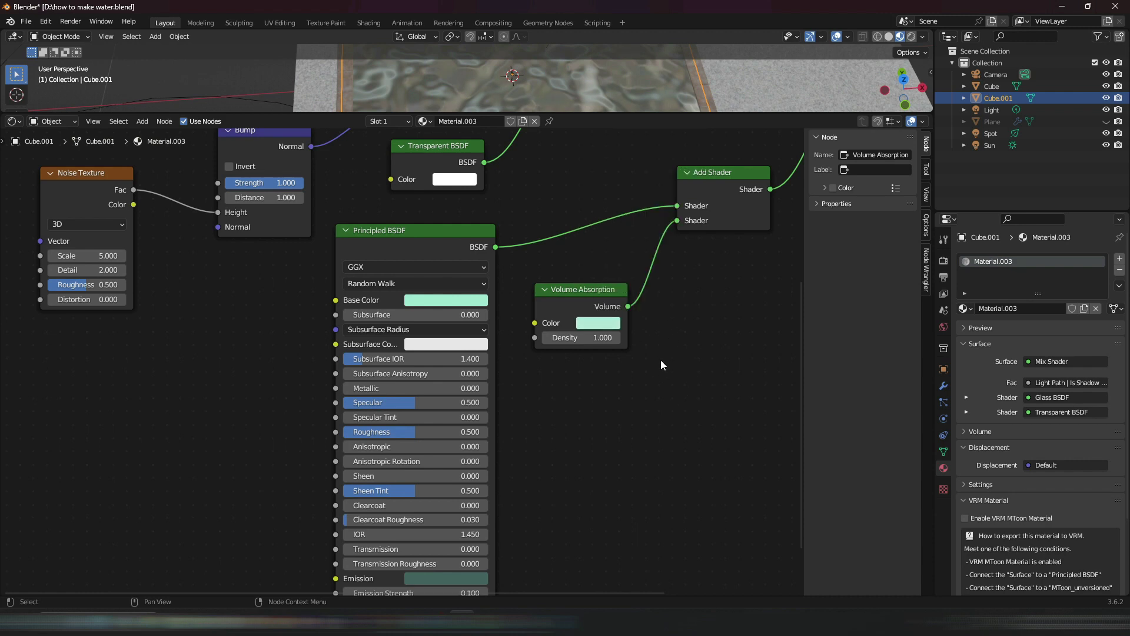
pyautogui.scroll(3, 662, 371)
pyautogui.click(624, 331)
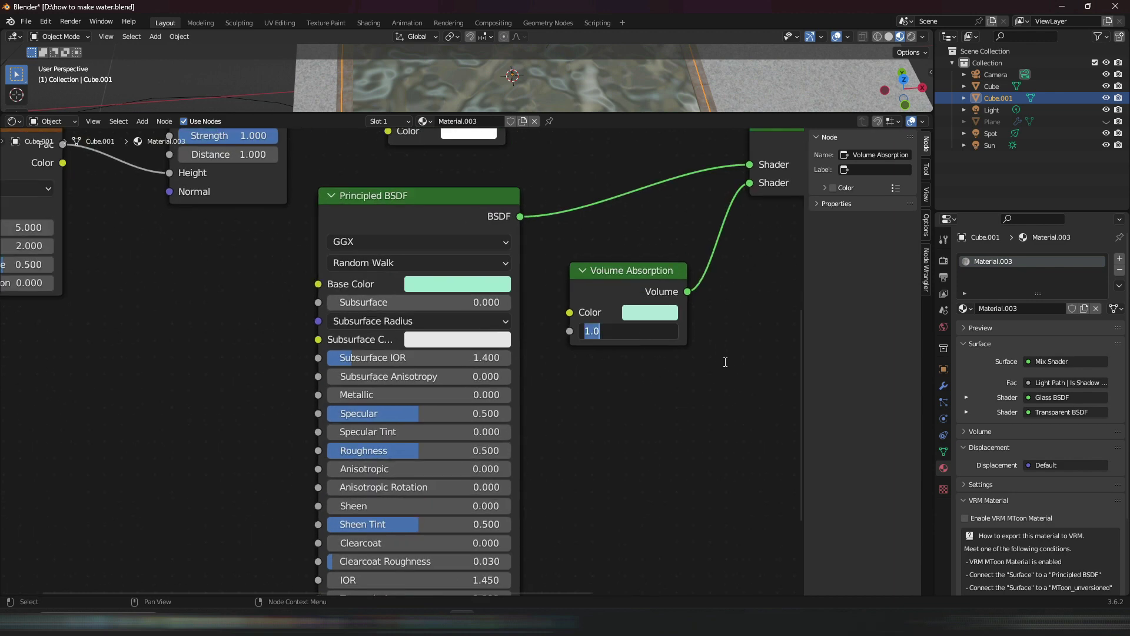
pyautogui.write('0.2')
pyautogui.press('Return')
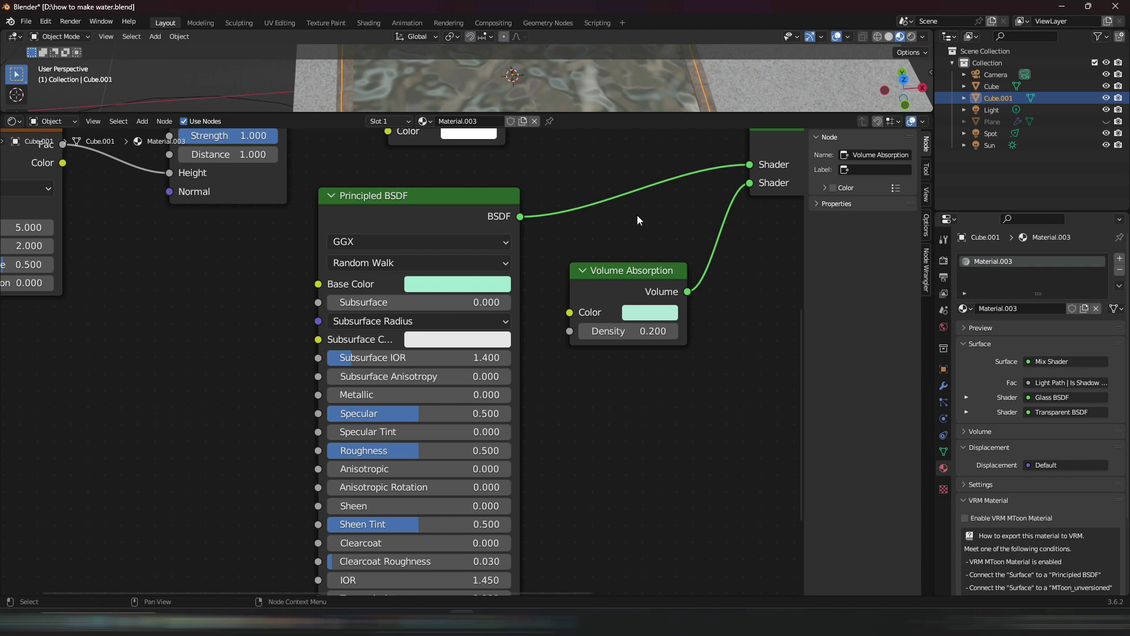
# Step: Lower the Glass BSDF's Roughness to 0.385 and the Bump node's Strength to 0.508
pyautogui.keyDown('shift'); pyautogui.moveTo(638, 215); pyautogui.dragTo(716, 427, button='middle'); pyautogui.keyUp('shift')
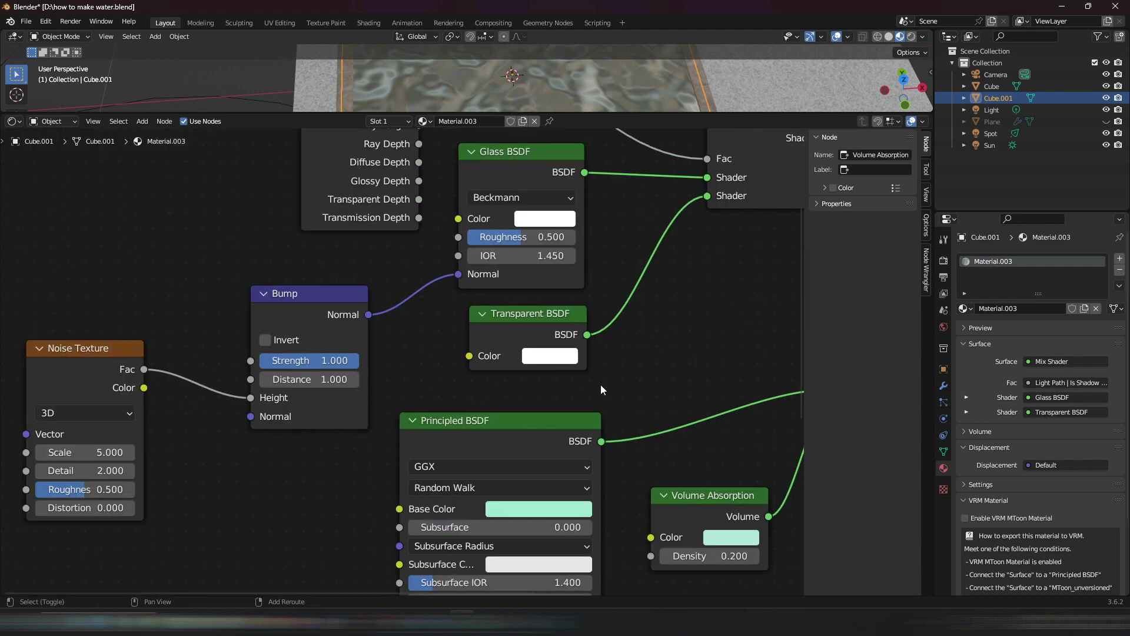
pyautogui.keyDown('shift'); pyautogui.moveTo(686, 323); pyautogui.dragTo(775, 340, button='middle'); pyautogui.keyUp('shift')
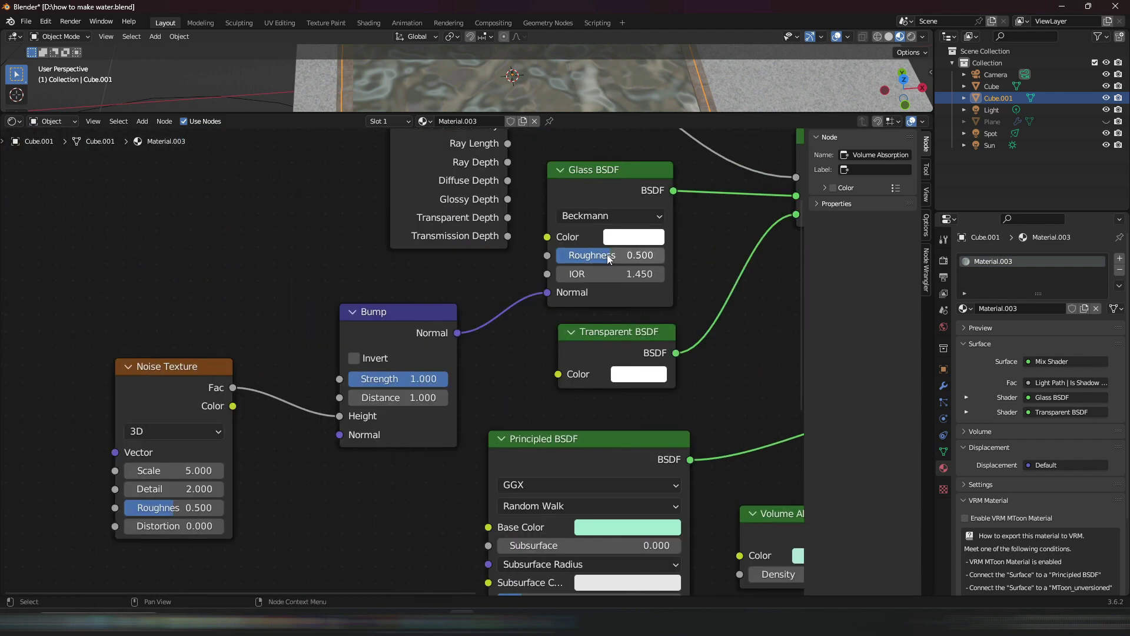
pyautogui.moveTo(606, 254)
pyautogui.mouseDown()
pyautogui.moveTo(582, 254)
pyautogui.moveTo(594, 254)
pyautogui.mouseUp()
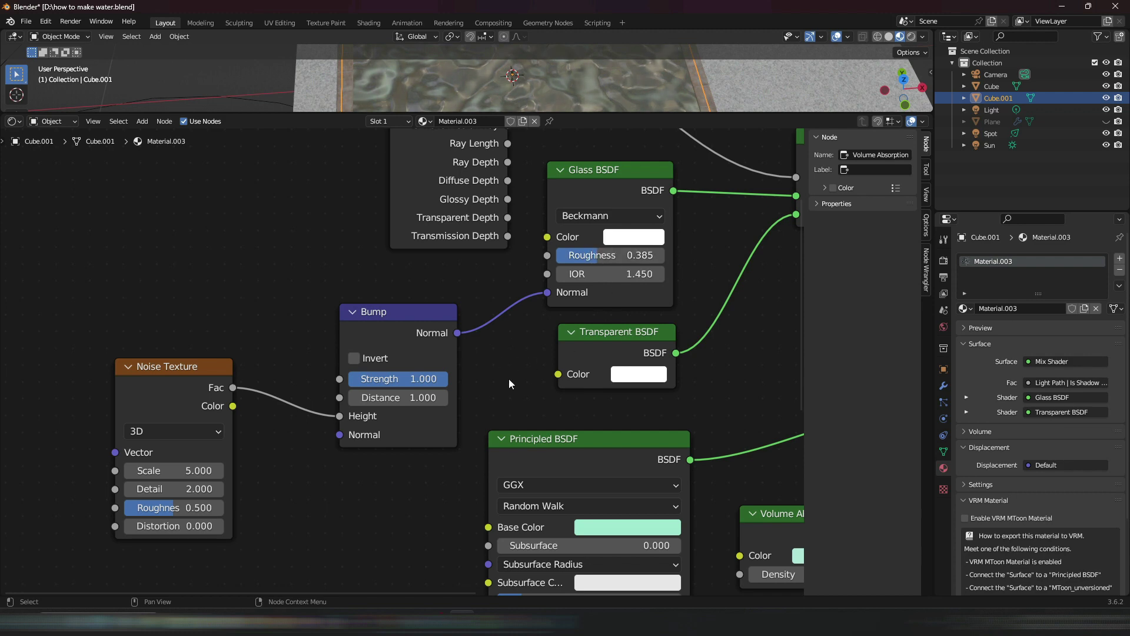
pyautogui.moveTo(429, 379); pyautogui.dragTo(376, 379)
# Step: Try a Noise Texture Scale of 50 for the water ripples
pyautogui.moveTo(205, 471); pyautogui.dragTo(399, 382, button='middle')
pyautogui.click(399, 382)
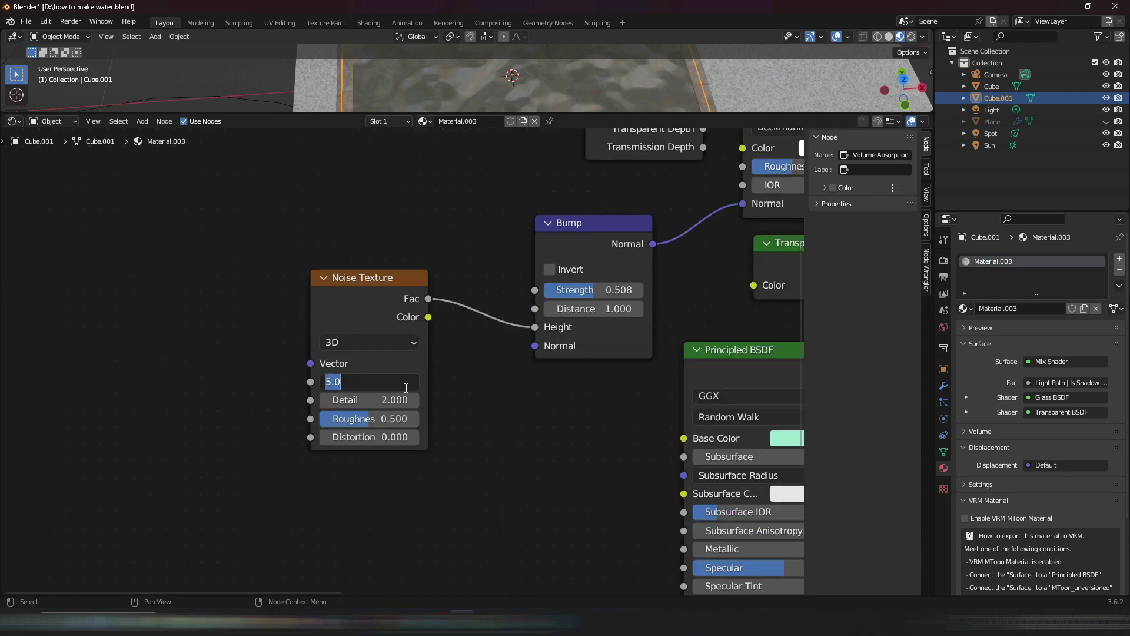
pyautogui.write('50')
pyautogui.press('Return')
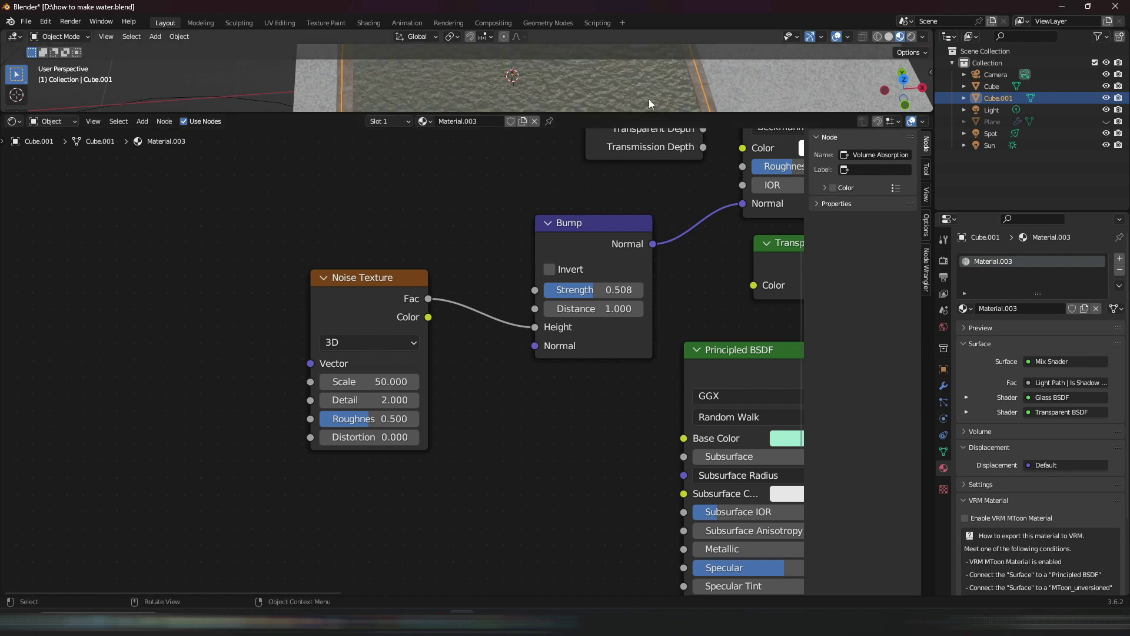
# Step: Enlarge the 3D viewport above the node editor and reduce the Noise Texture's Scale to 9.080
pyautogui.moveTo(617, 113); pyautogui.dragTo(617, 321)
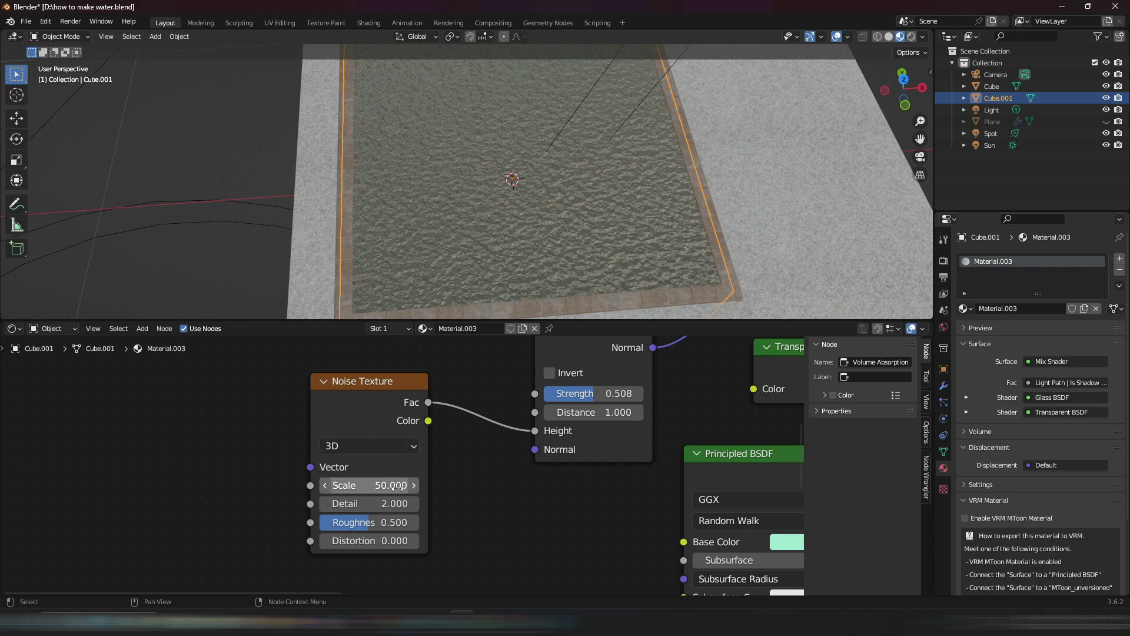
pyautogui.keyDown('shift'); pyautogui.moveTo(389, 485); pyautogui.dragTo(133, 485); pyautogui.keyUp('shift')
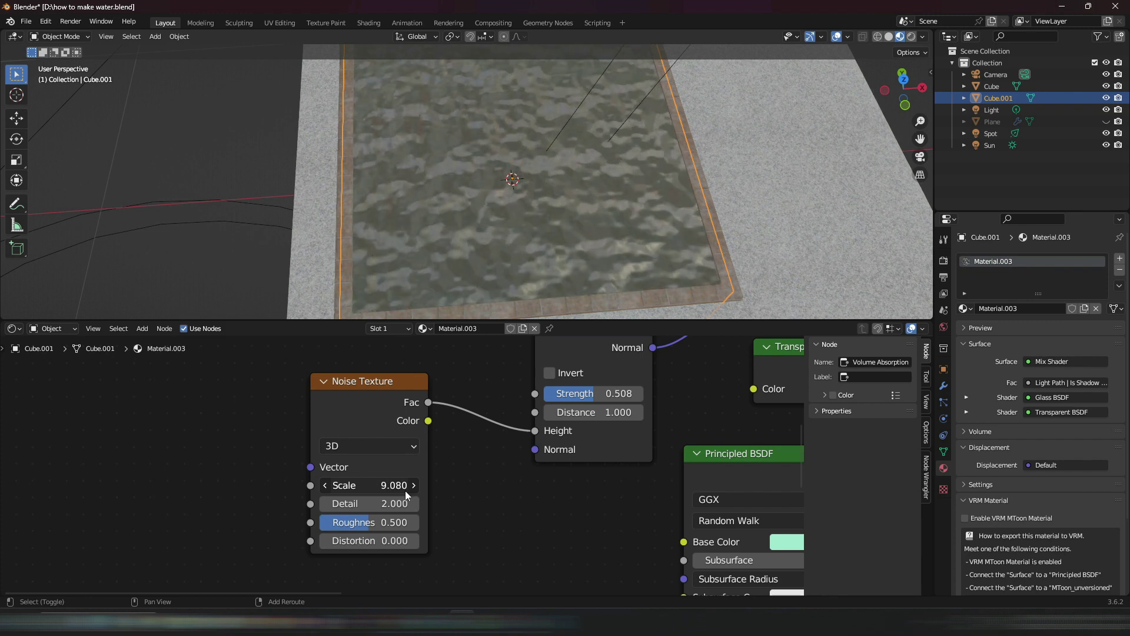
# Step: Examine the water material's Noise Texture, Bump and Volume Absorption settings and the overall node layout
pyautogui.keyDown('shift'); pyautogui.moveTo(707, 422); pyautogui.dragTo(845, 412, button='middle'); pyautogui.keyUp('shift')
pyautogui.moveTo(41, 412); pyautogui.dragTo(482, 344, button='middle')
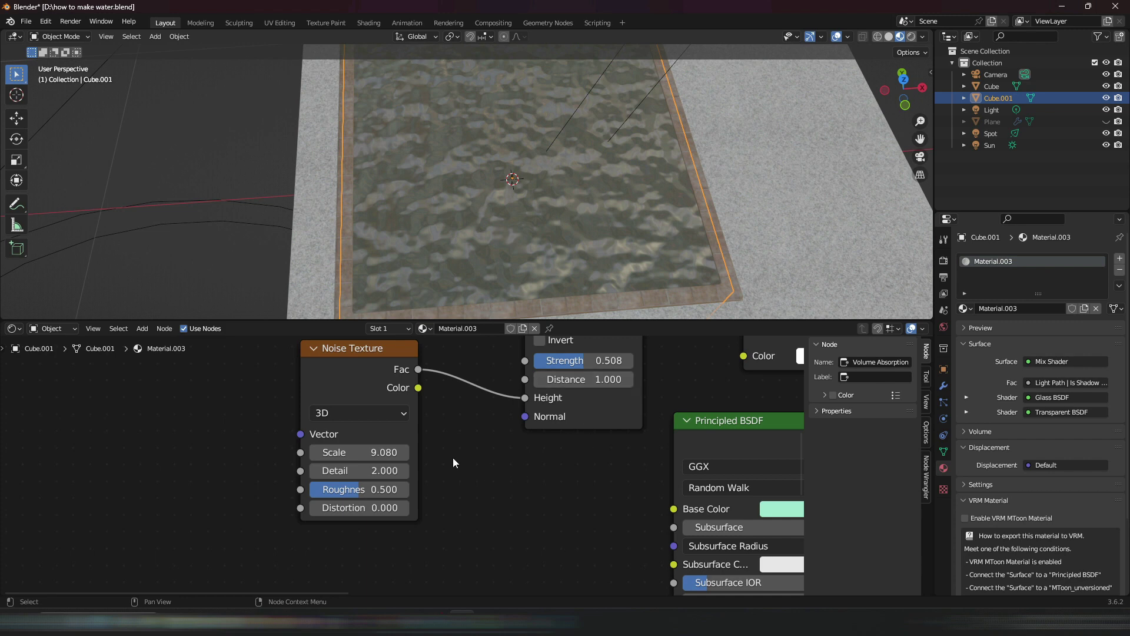
pyautogui.moveTo(503, 454); pyautogui.dragTo(571, 431, button='middle')
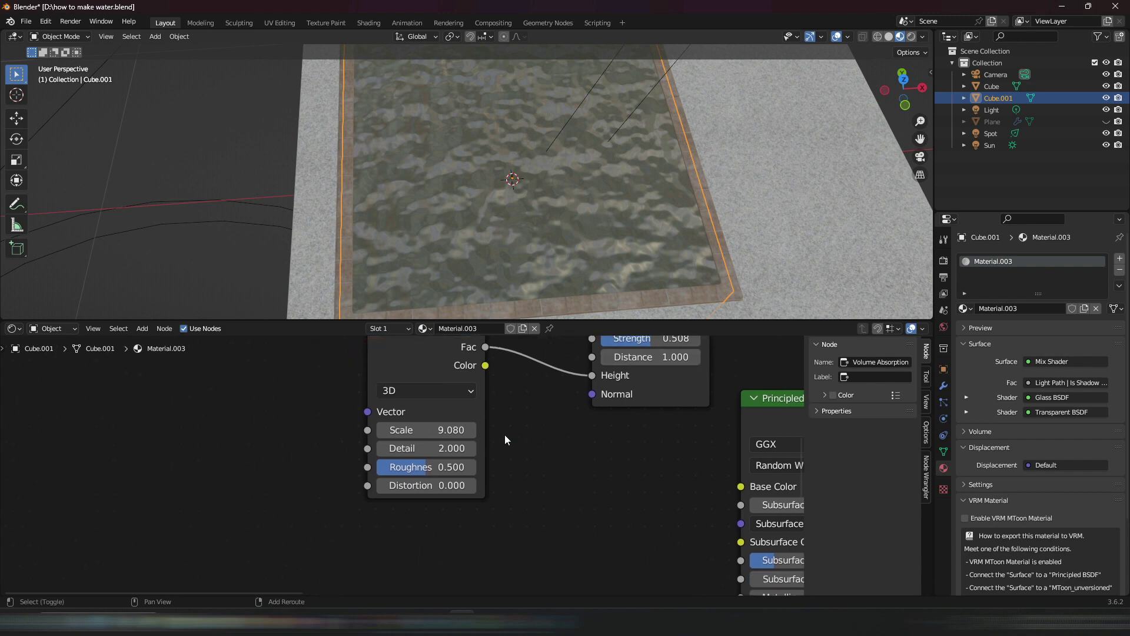
pyautogui.scroll(5, 492, 438)
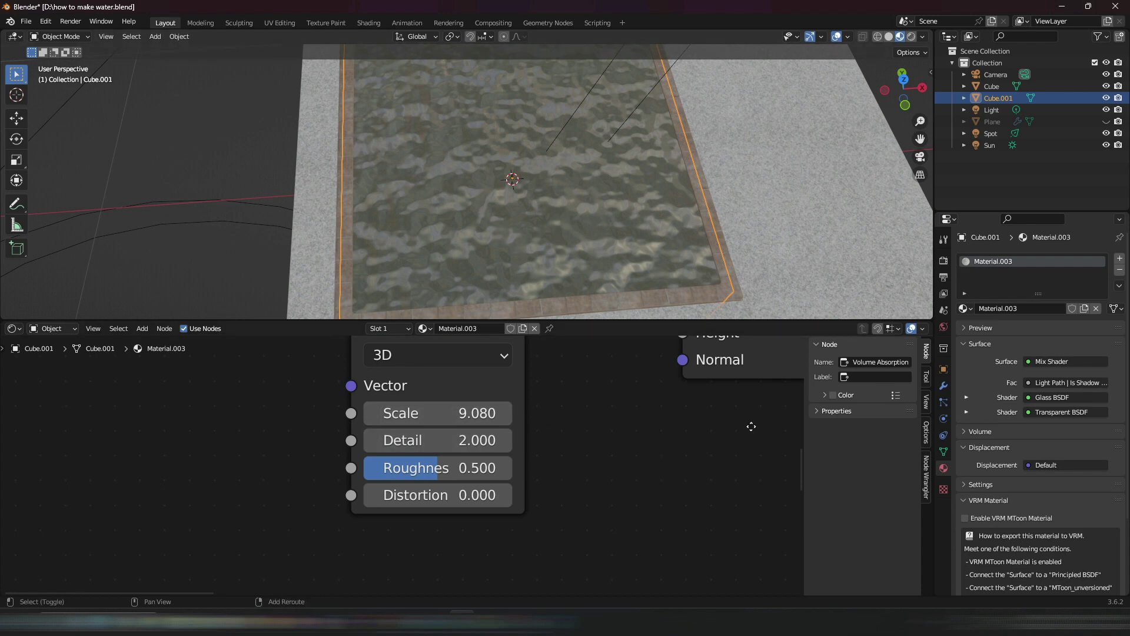
pyautogui.moveTo(749, 424); pyautogui.dragTo(518, 594, button='middle')
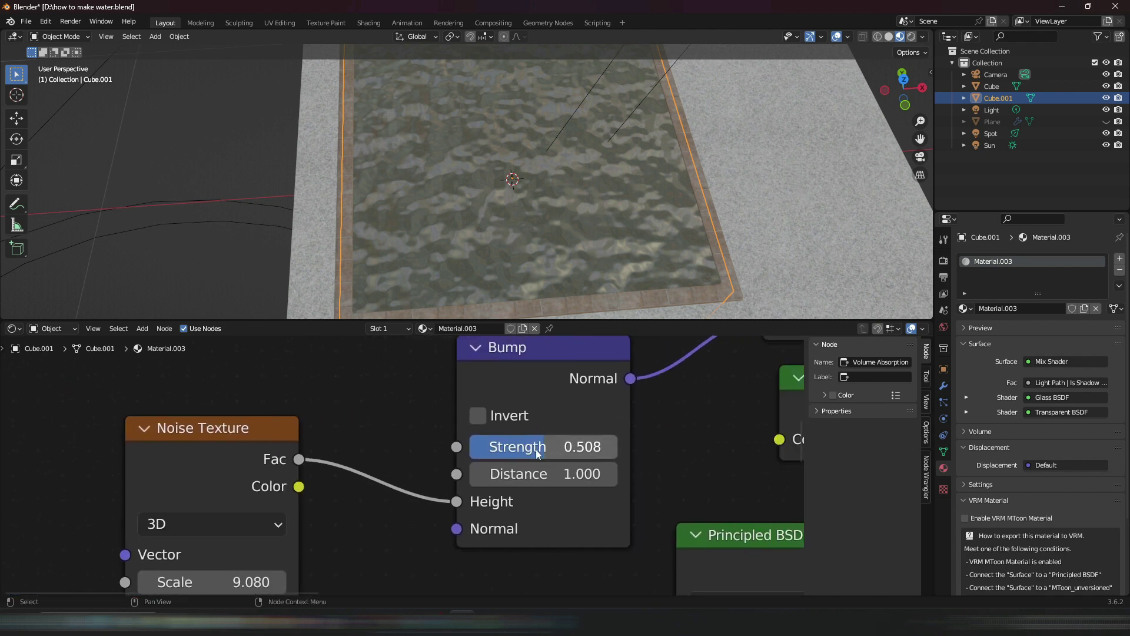
pyautogui.moveTo(538, 445); pyautogui.dragTo(527, 445)
pyautogui.keyDown('shift'); pyautogui.moveTo(650, 466); pyautogui.dragTo(555, 474, button='middle'); pyautogui.keyUp('shift')
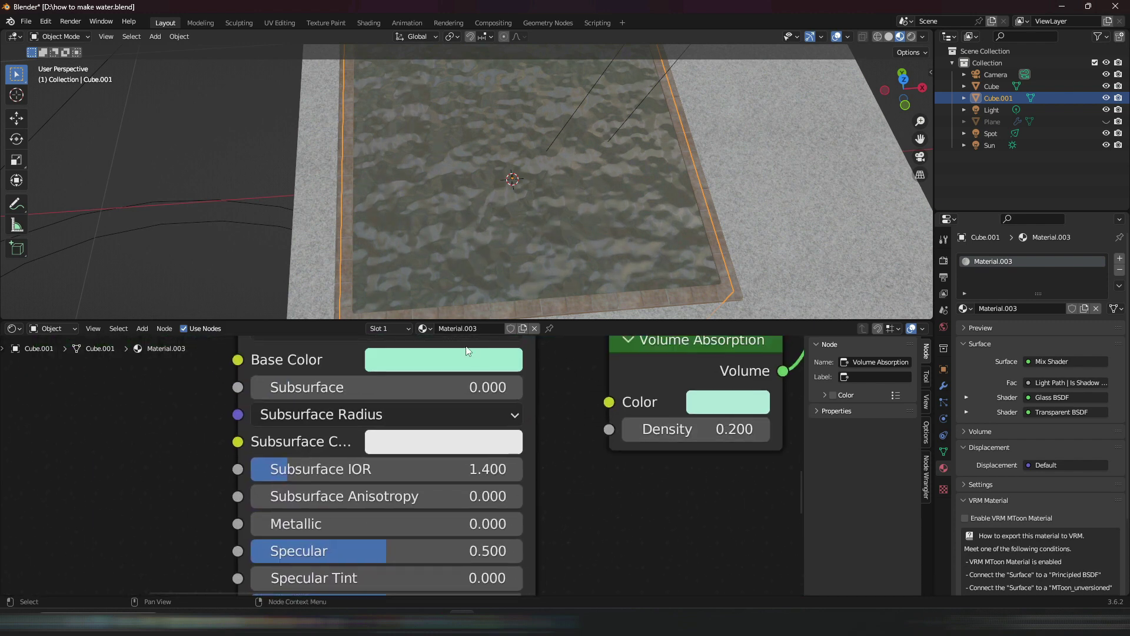
pyautogui.moveTo(638, 542); pyautogui.dragTo(249, 404, button='middle')
pyautogui.moveTo(497, 341); pyautogui.dragTo(504, 432, button='middle')
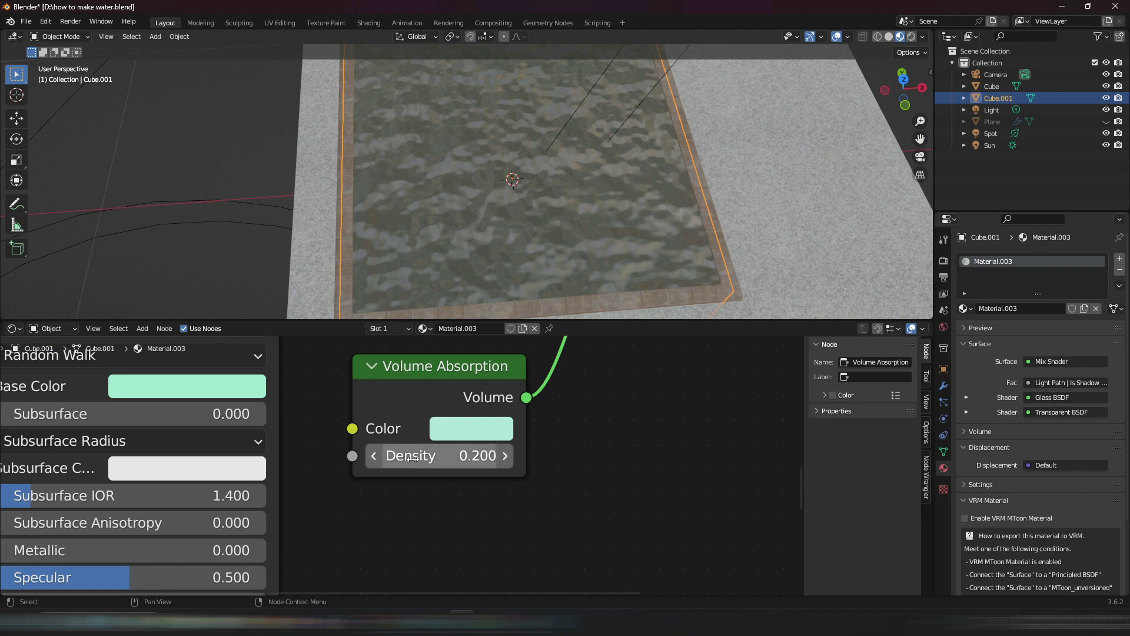
pyautogui.press('Home')
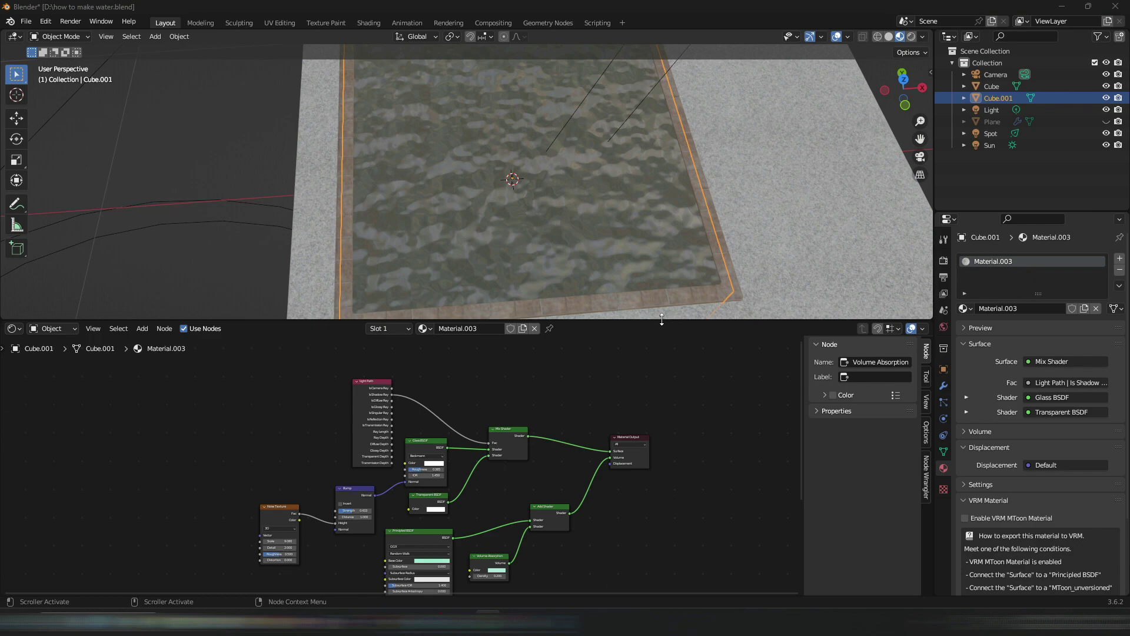
# Step: Inspect the rendered pool water from another angle in a temporarily enlarged 3D viewport
pyautogui.moveTo(661, 319); pyautogui.dragTo(662, 481)
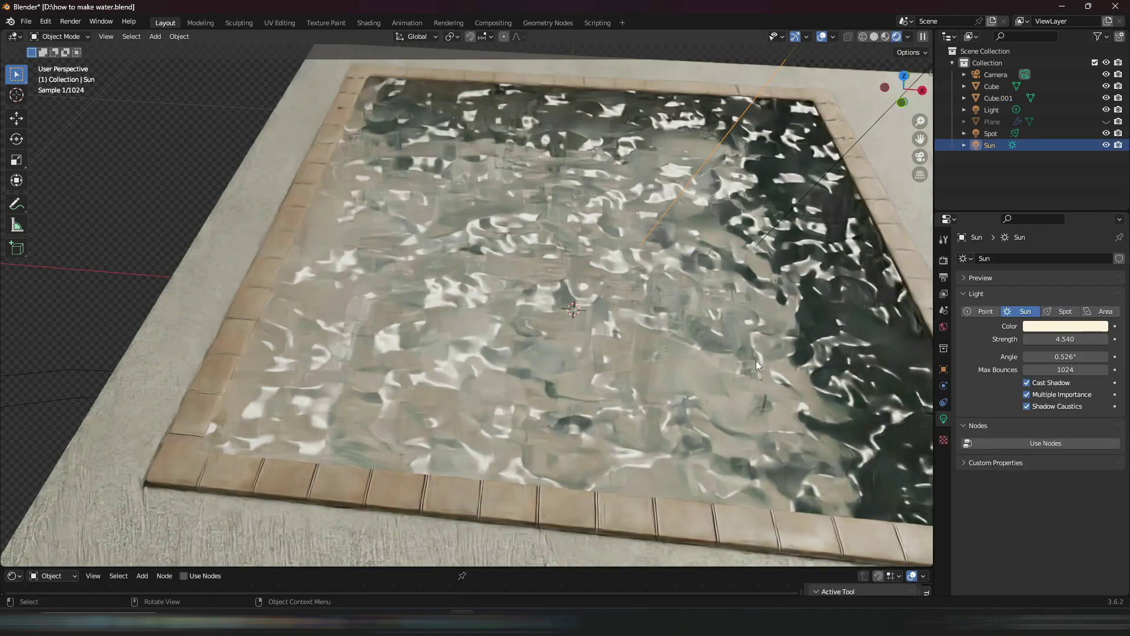
pyautogui.moveTo(756, 362); pyautogui.dragTo(783, 317, button='middle')
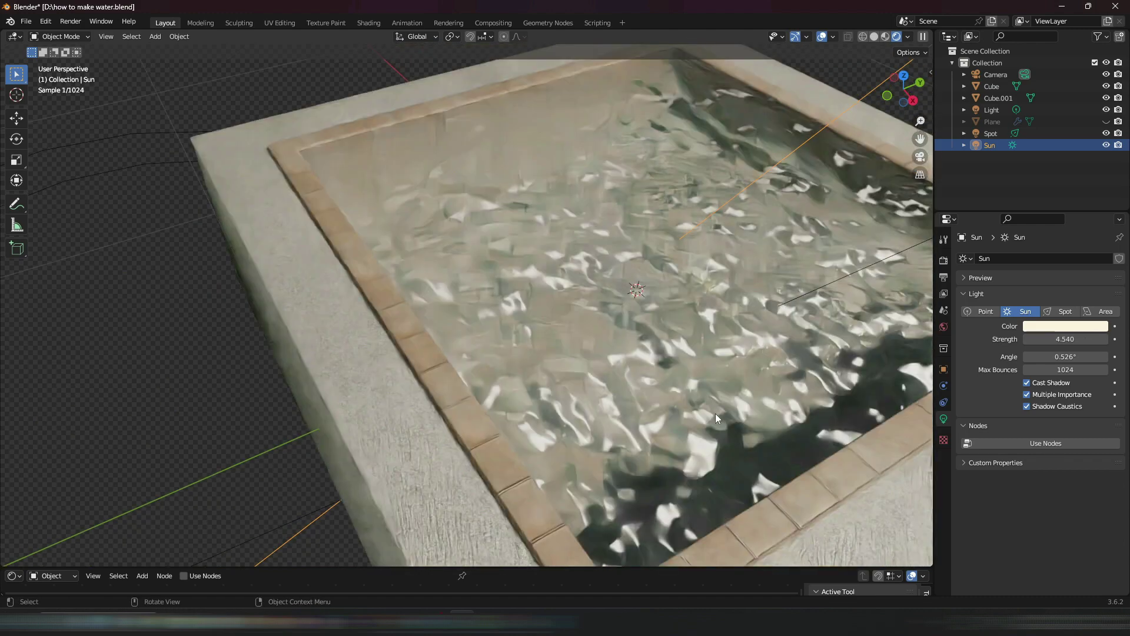
pyautogui.moveTo(515, 566); pyautogui.dragTo(518, 443)
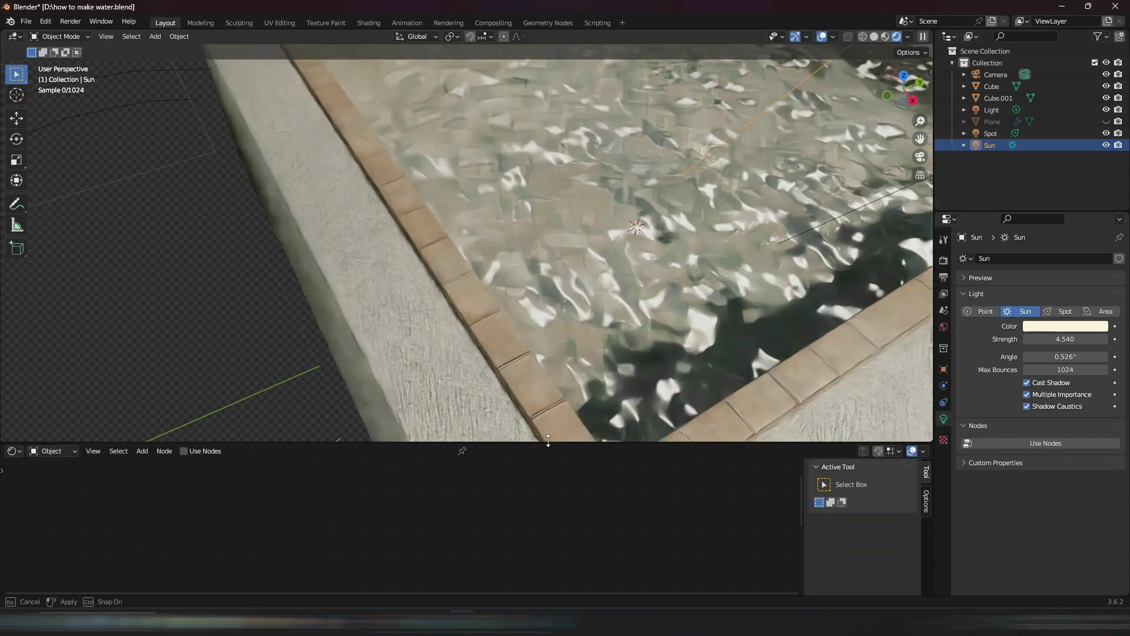
# Step: In Material Preview, select the pool's water cube, set its Volume Absorption Density to 1.670 and check the water in Rendered view
pyautogui.click(885, 36)
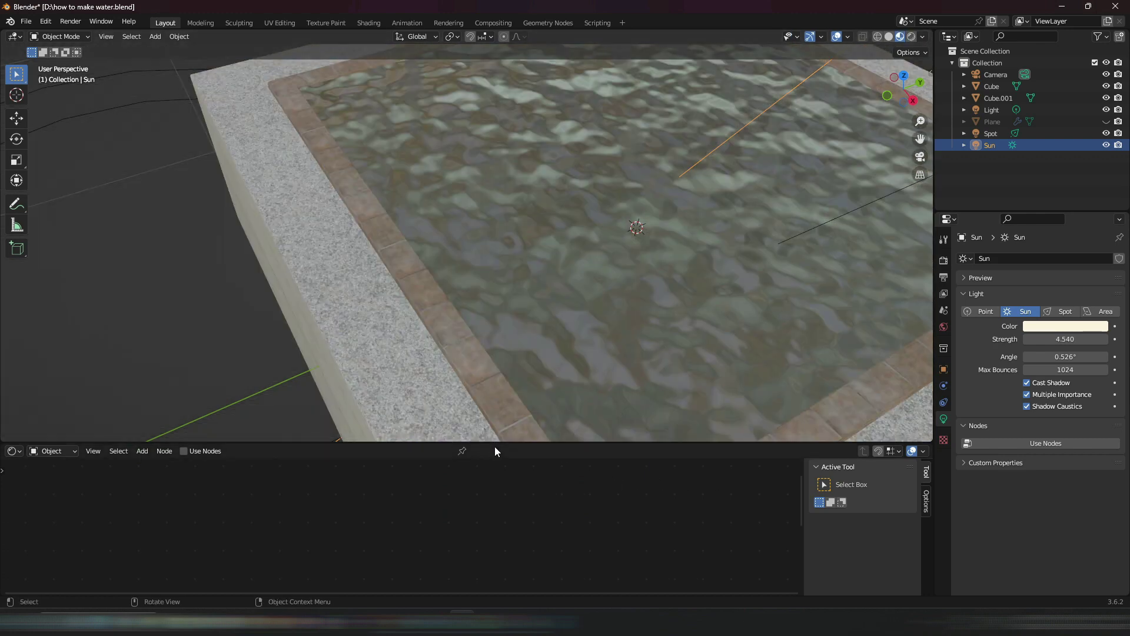
pyautogui.click(579, 407)
pyautogui.scroll(6, 573, 498)
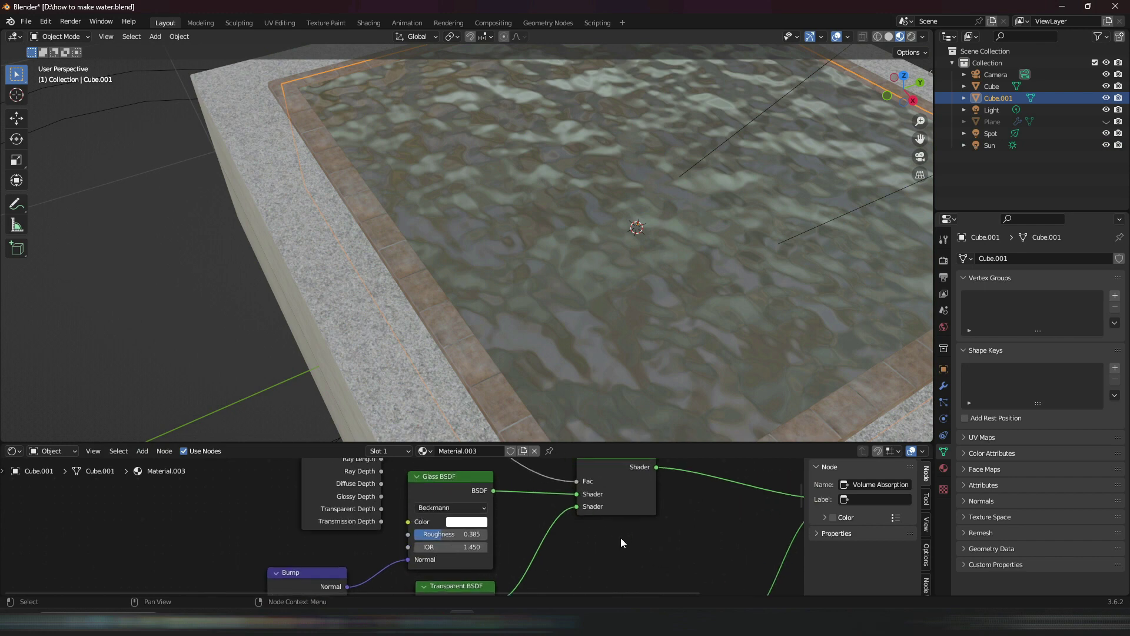
pyautogui.keyDown('shift'); pyautogui.moveTo(565, 532); pyautogui.dragTo(540, 552, button='middle'); pyautogui.keyUp('shift')
pyautogui.keyDown('shift'); pyautogui.scroll(-1, 541, 551); pyautogui.keyUp('shift')
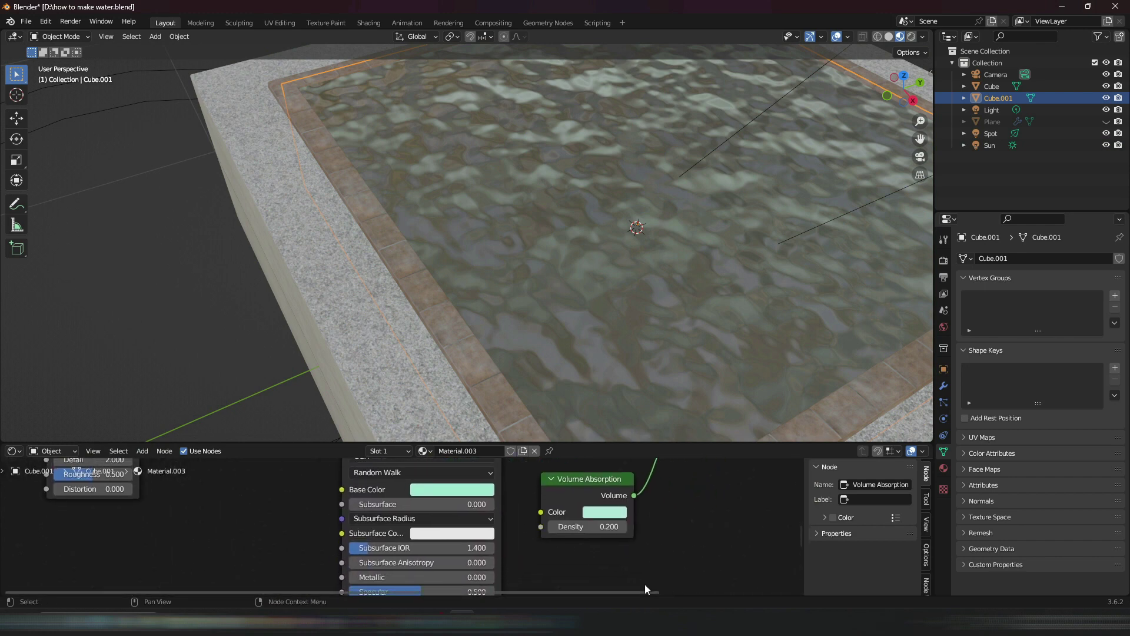
pyautogui.scroll(4, 668, 565)
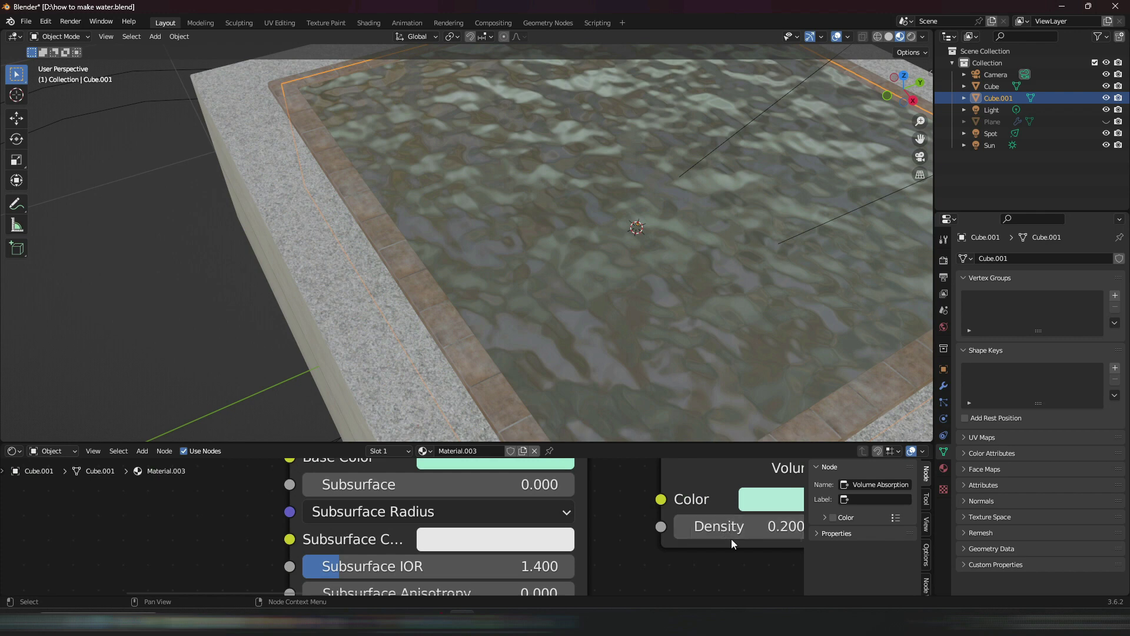
pyautogui.keyDown('shift'); pyautogui.moveTo(700, 572); pyautogui.dragTo(766, 462, button='middle'); pyautogui.keyUp('shift')
pyautogui.scroll(-3, 765, 461)
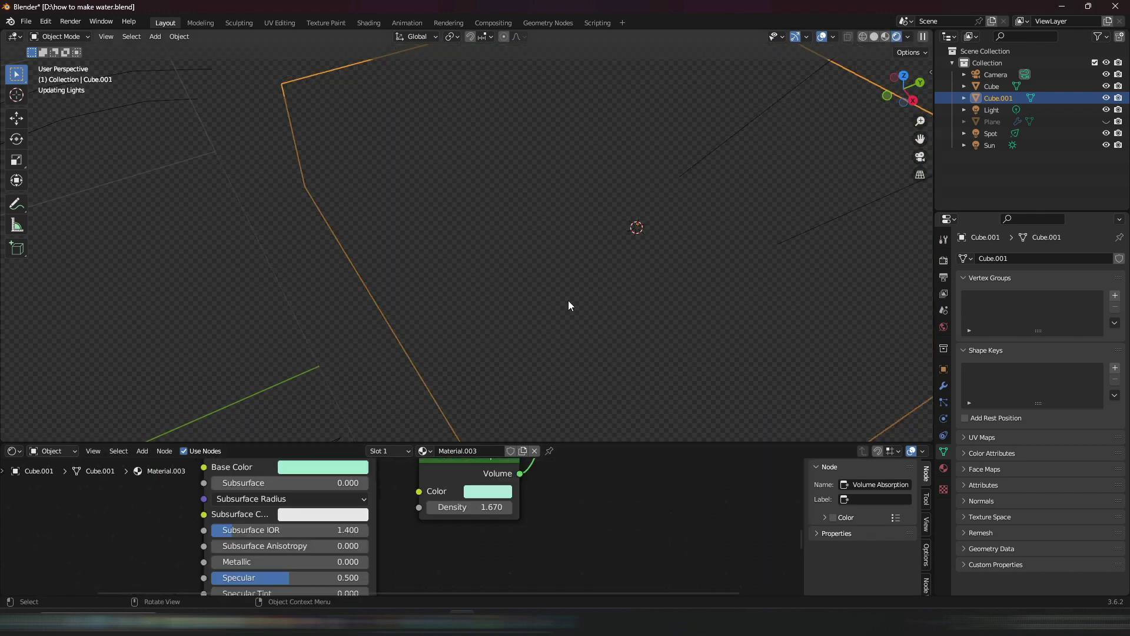
pyautogui.scroll(-5, 627, 275)
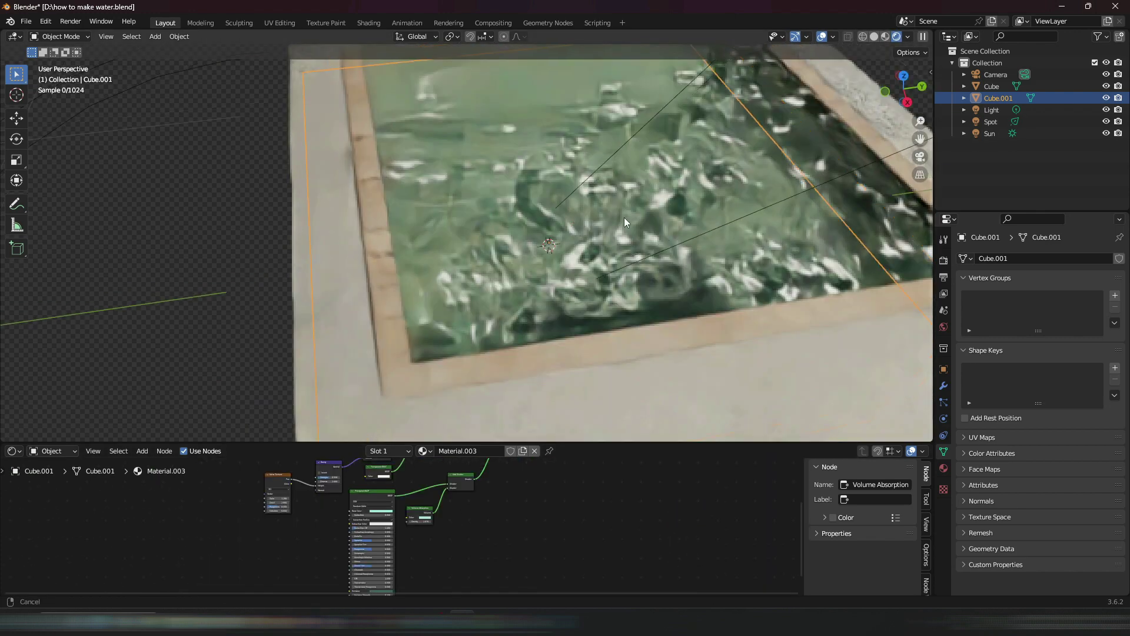
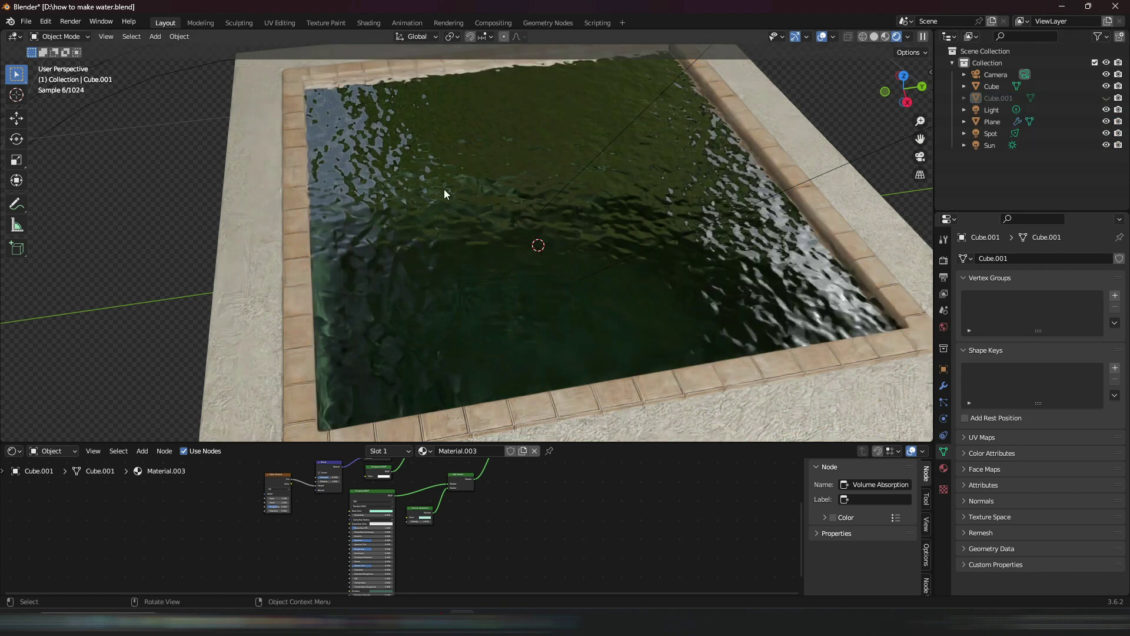
# Step: Set the pool water plane's Ocean modifier Resolution to 11 for viewport and render, then inspect the water in Rendered view
pyautogui.click(498, 265)
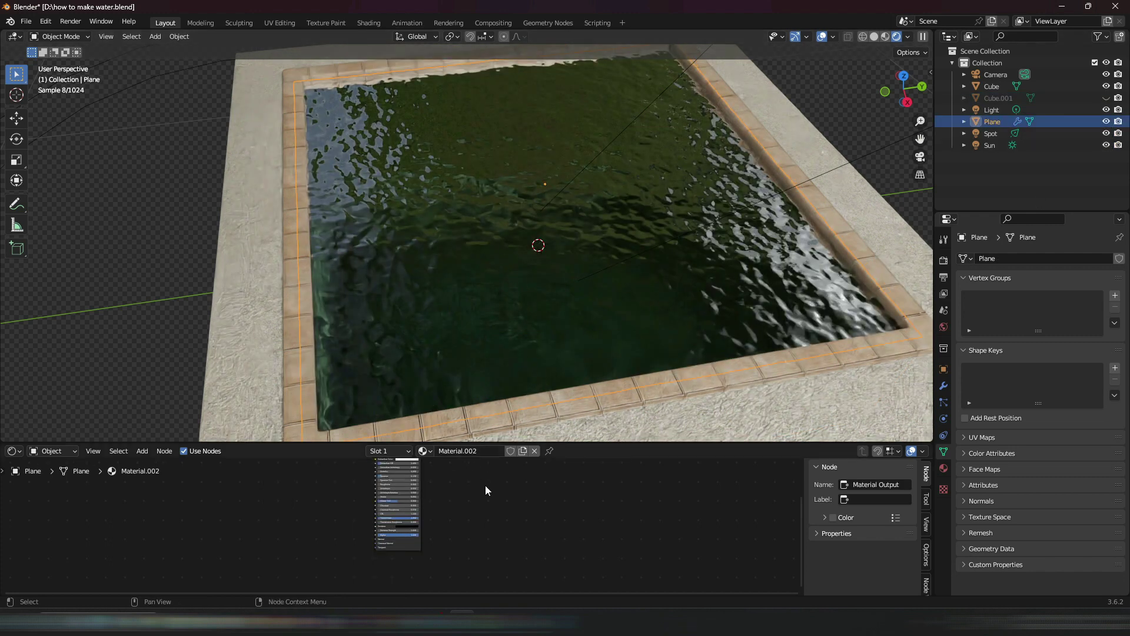
pyautogui.scroll(5, 492, 500)
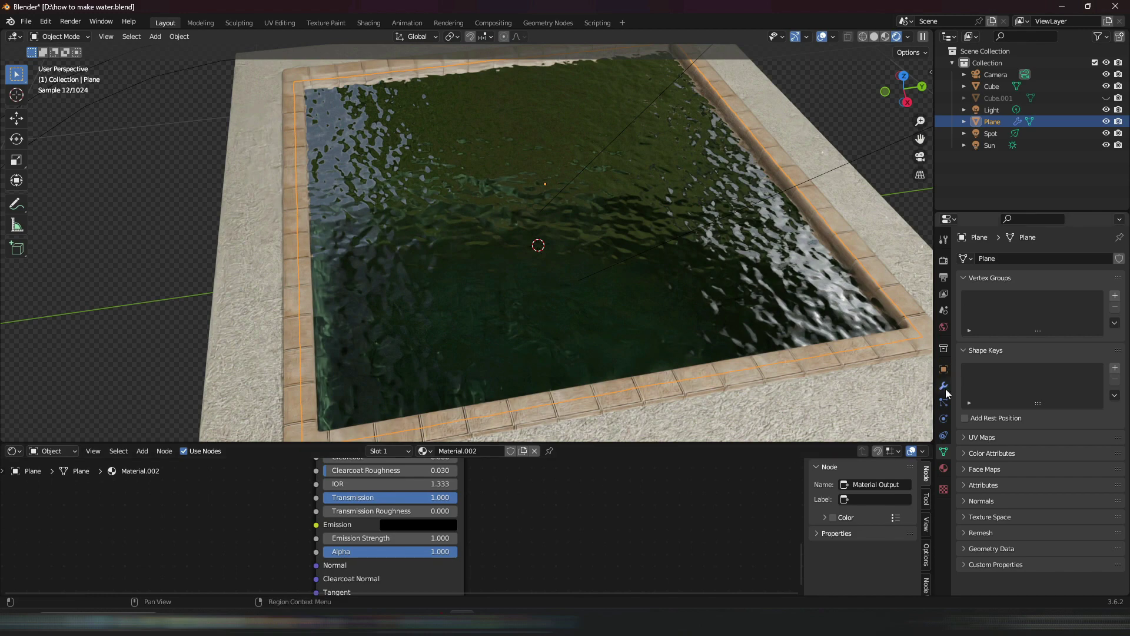
pyautogui.click(885, 36)
pyautogui.click(899, 37)
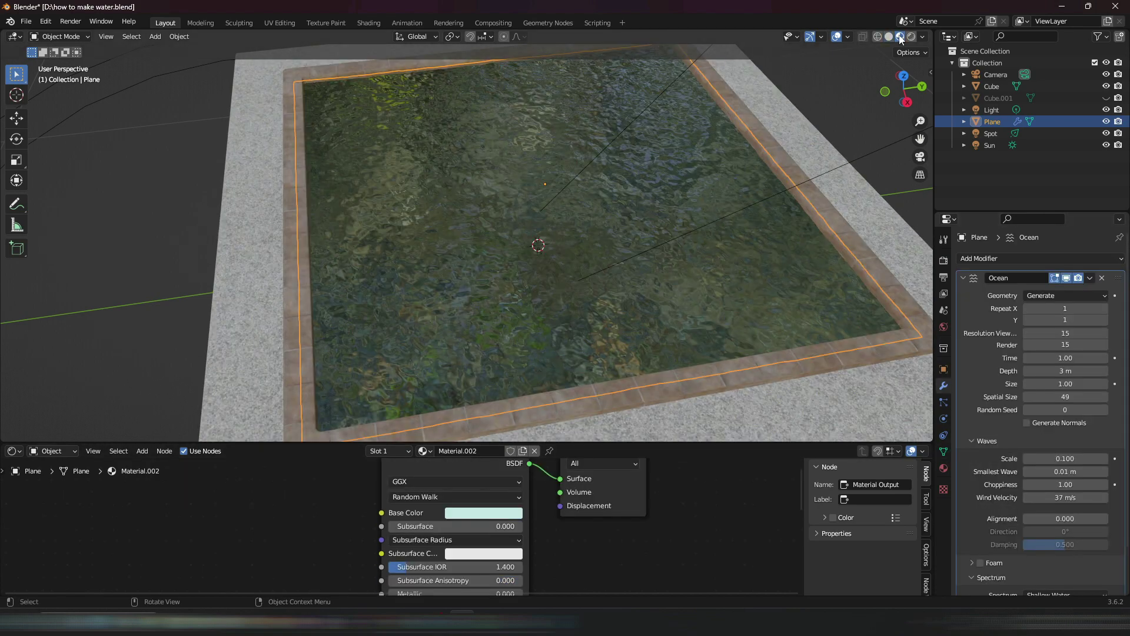
pyautogui.scroll(-3, 993, 460)
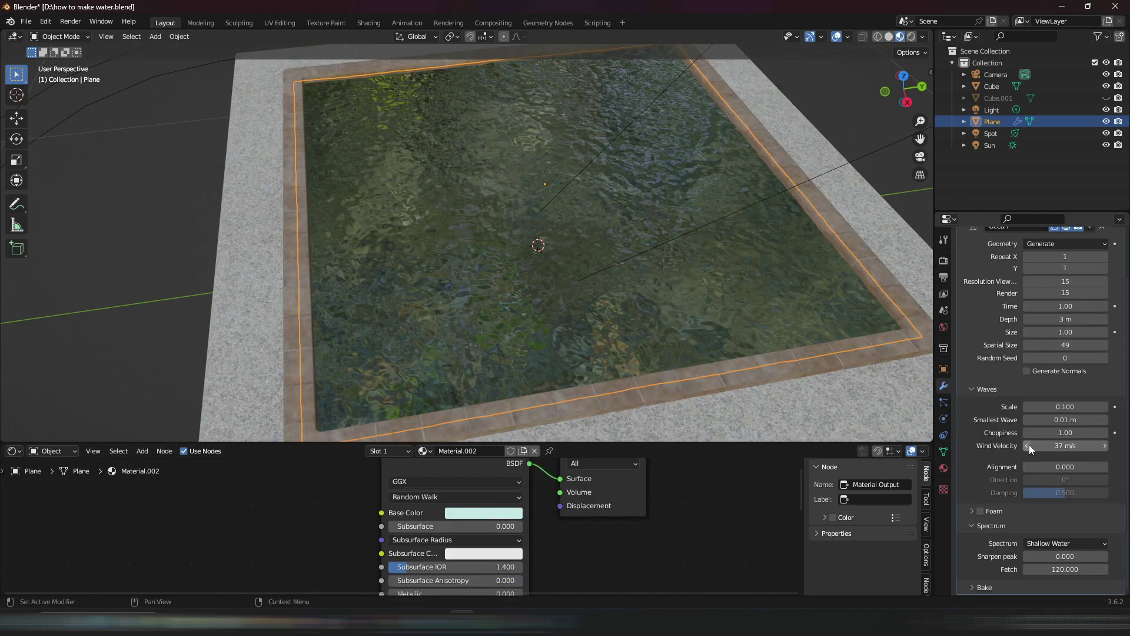
pyautogui.scroll(3, 1029, 443)
pyautogui.click(1067, 335)
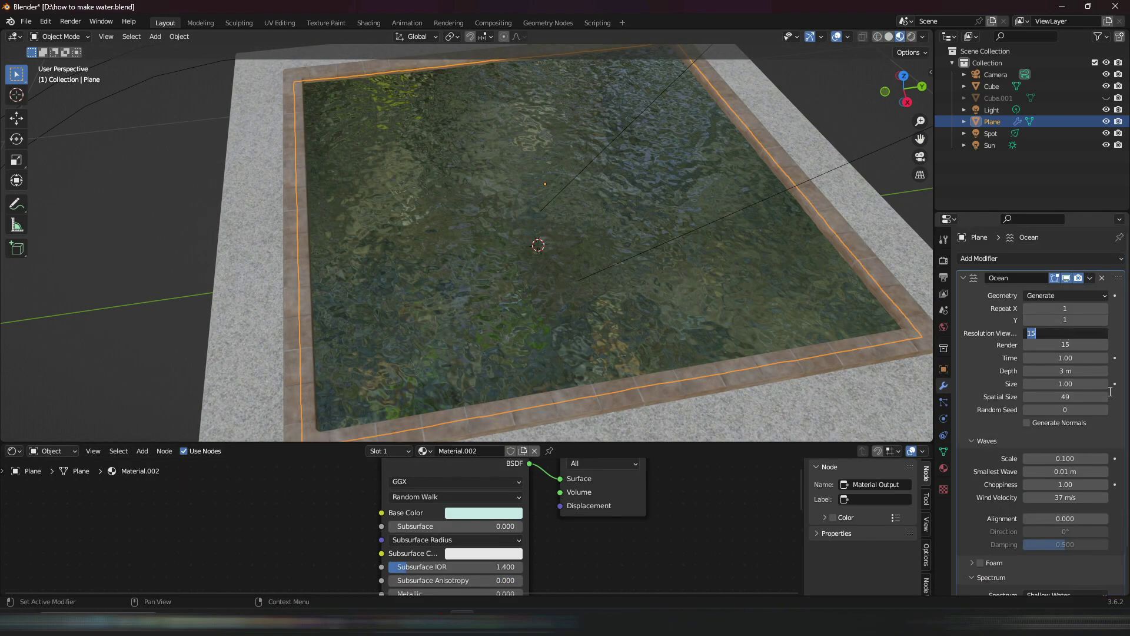
pyautogui.write('11')
pyautogui.press('Return')
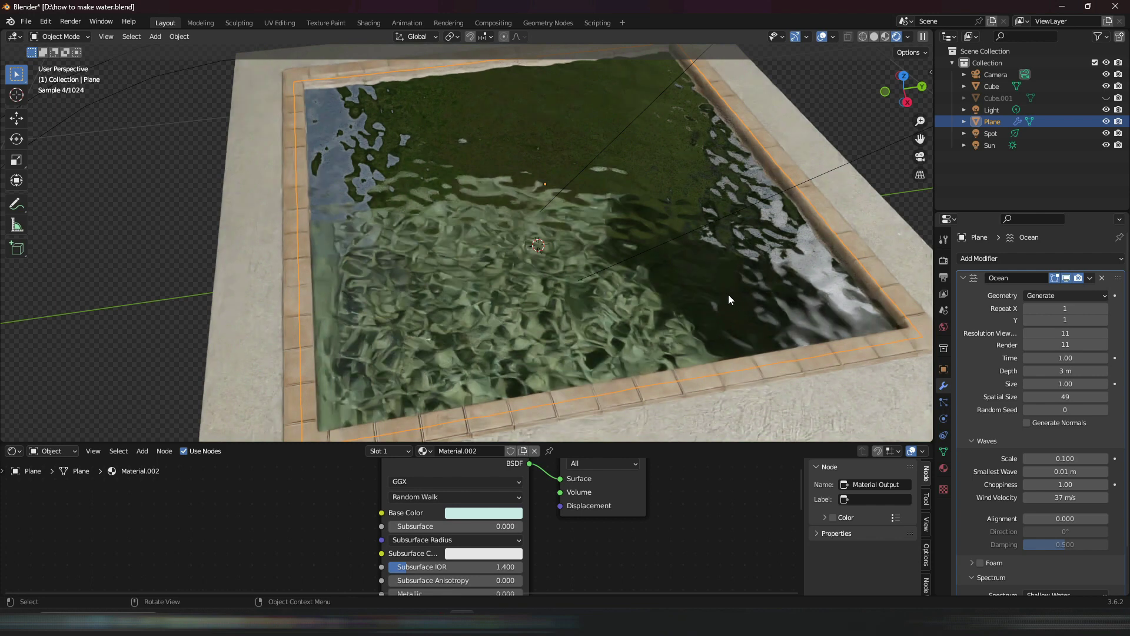
pyautogui.scroll(3, 729, 294)
pyautogui.moveTo(729, 294); pyautogui.dragTo(622, 272, button='middle')
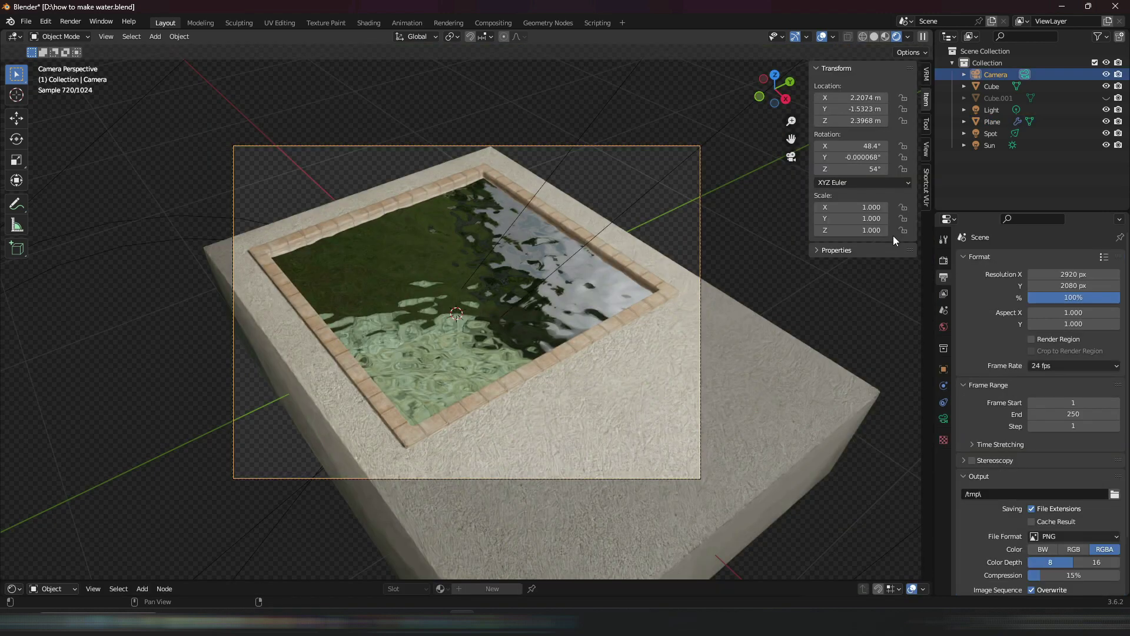
# Step: Set the Cycles final render's Max Samples to 300
pyautogui.click(944, 260)
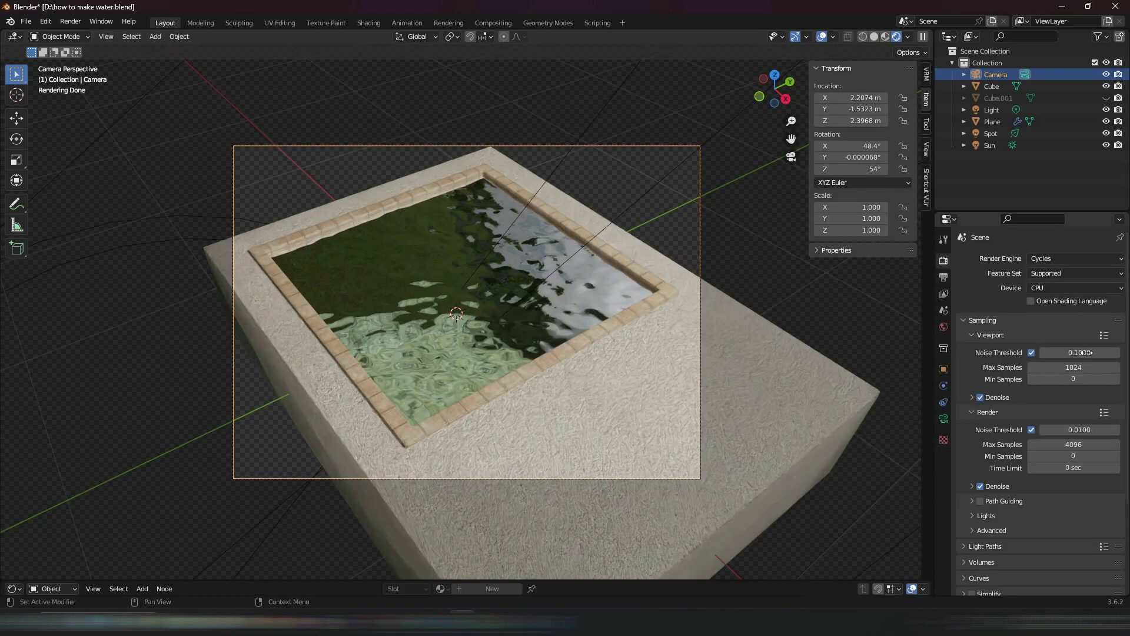
pyautogui.click(1073, 444)
pyautogui.write('300')
pyautogui.press('Return')
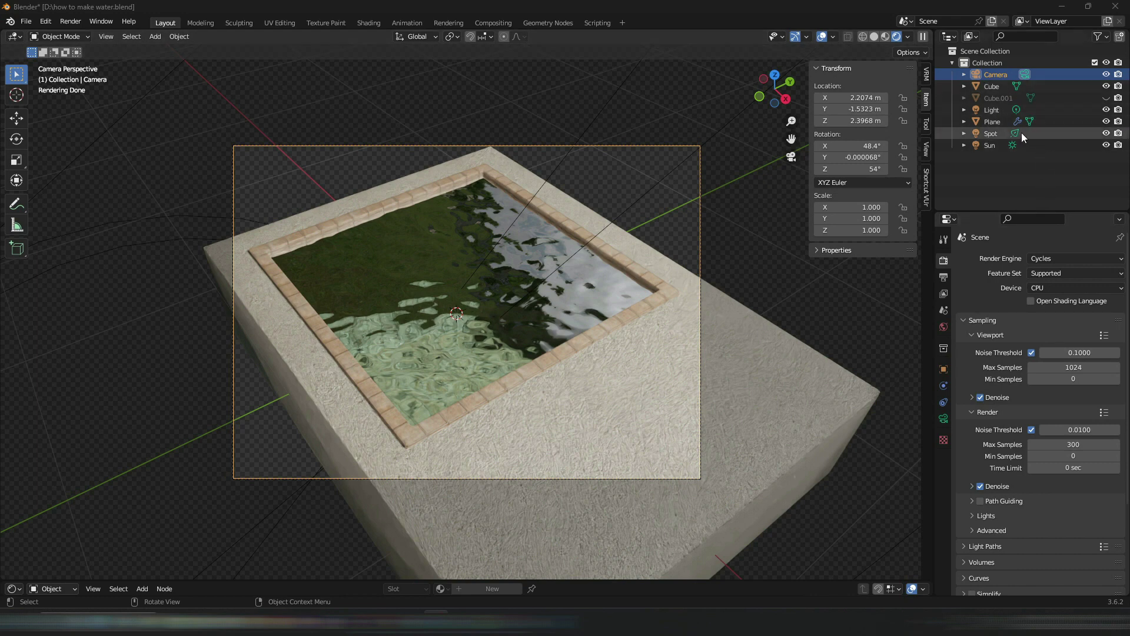
# Step: Compare the rendered pool with the water cube and the ocean plane alternately shown and hidden
pyautogui.click(1107, 98)
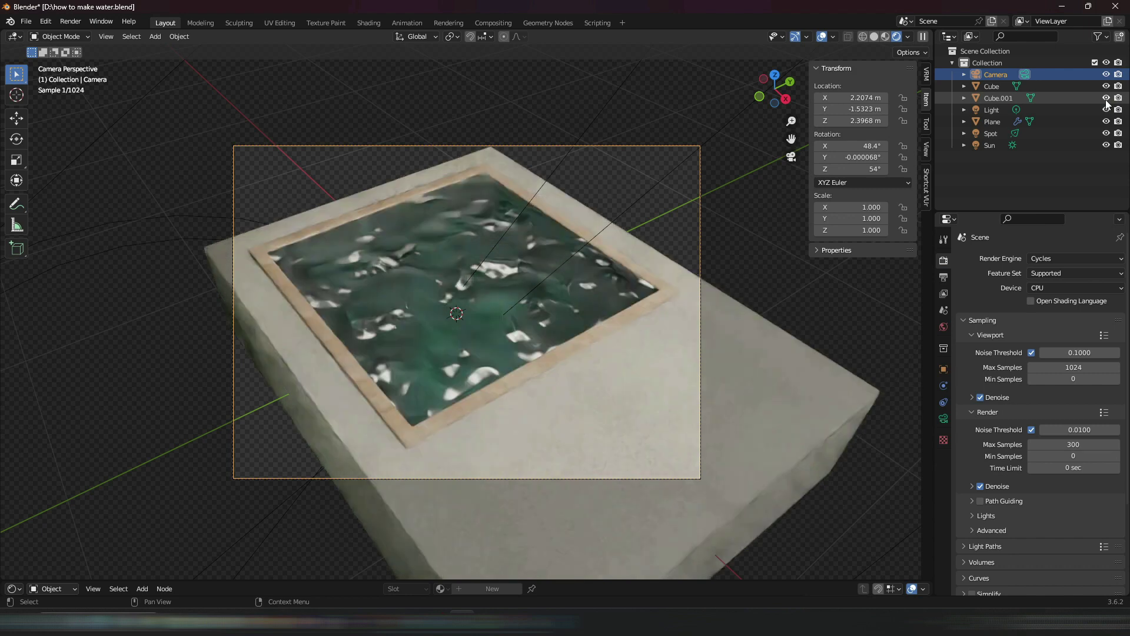
pyautogui.click(1107, 99)
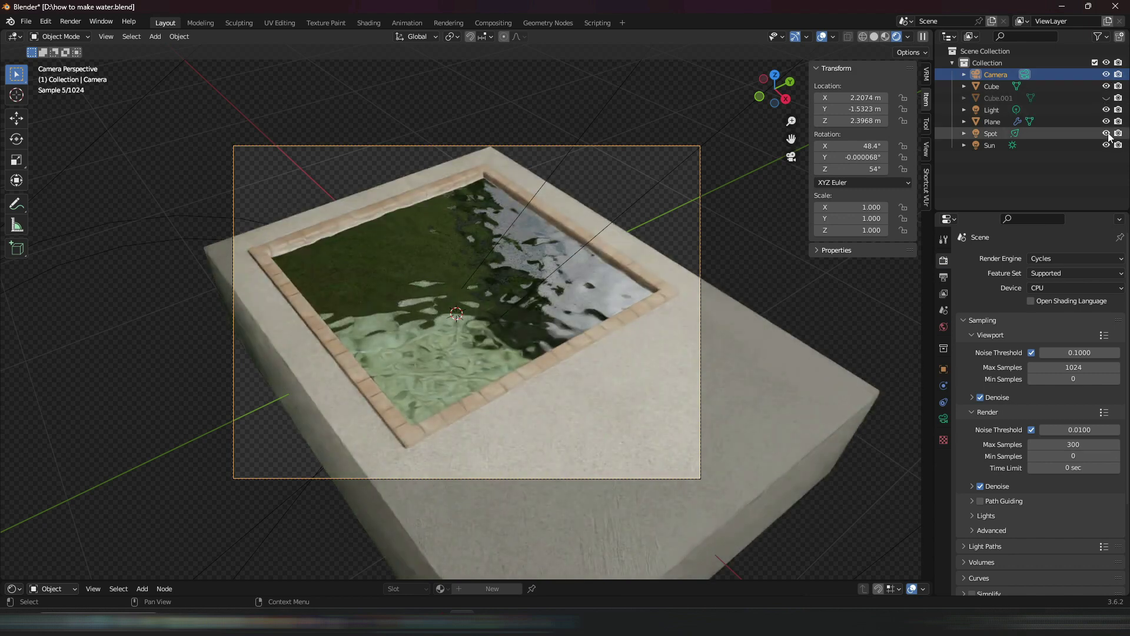
pyautogui.click(1107, 122)
pyautogui.click(1107, 98)
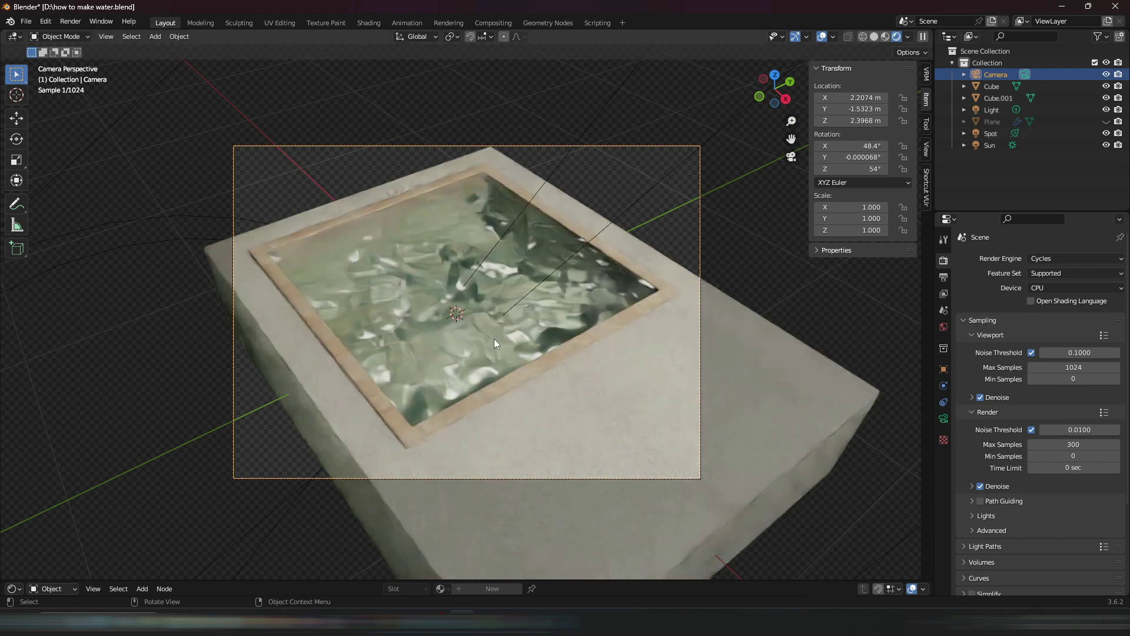
pyautogui.click(1107, 97)
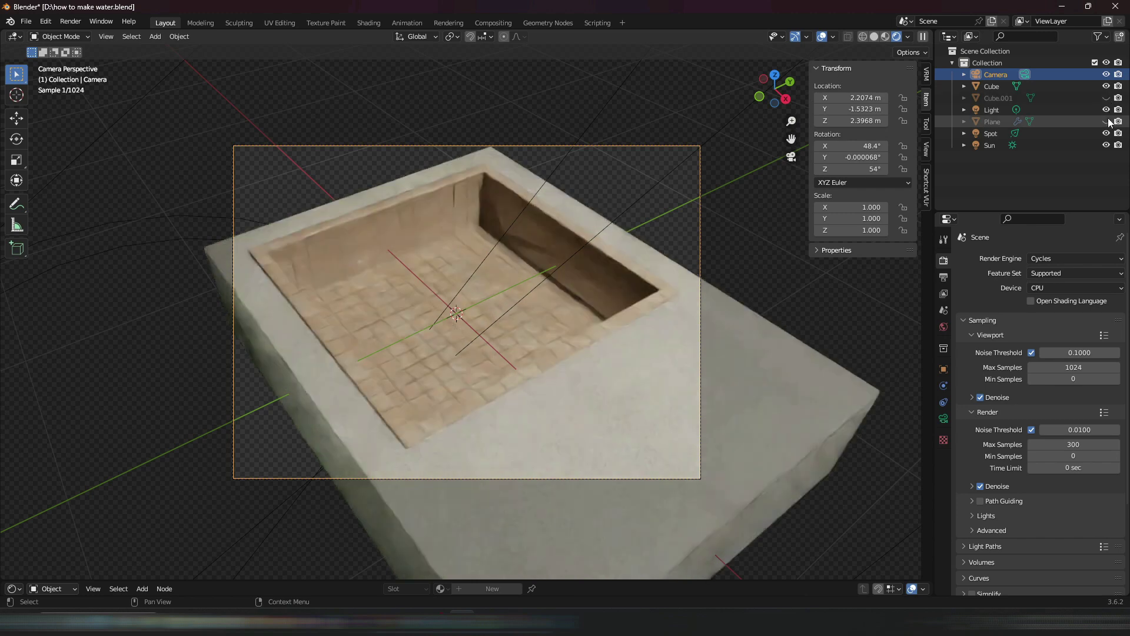
pyautogui.click(1107, 122)
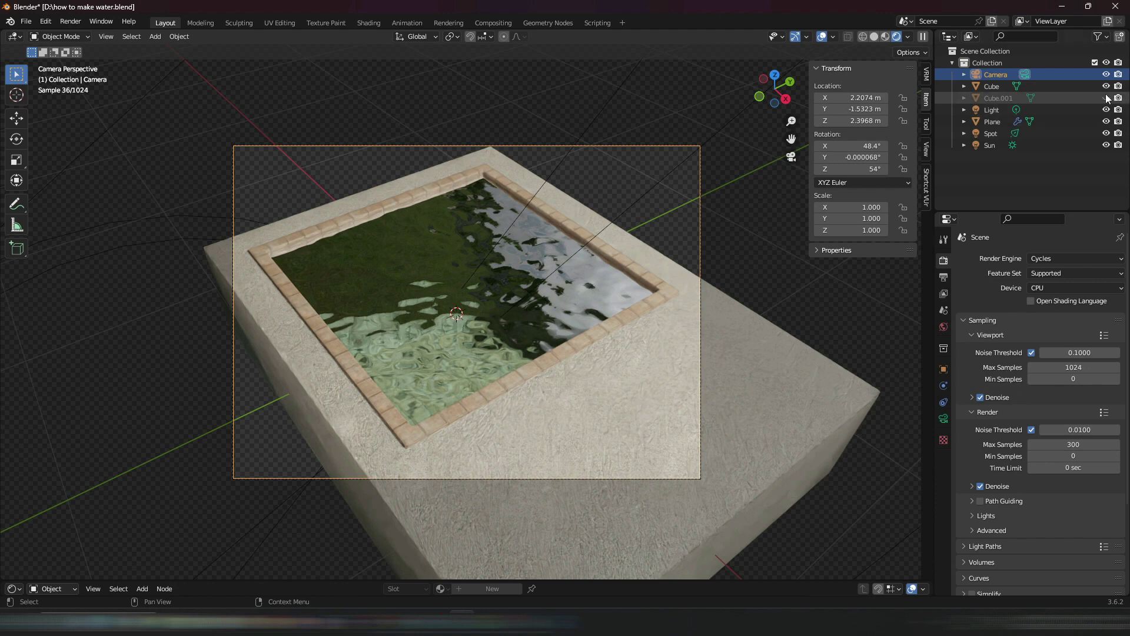
# Step: Unhide the water cube Cube.001 and delete it from the scene
pyautogui.click(1079, 99)
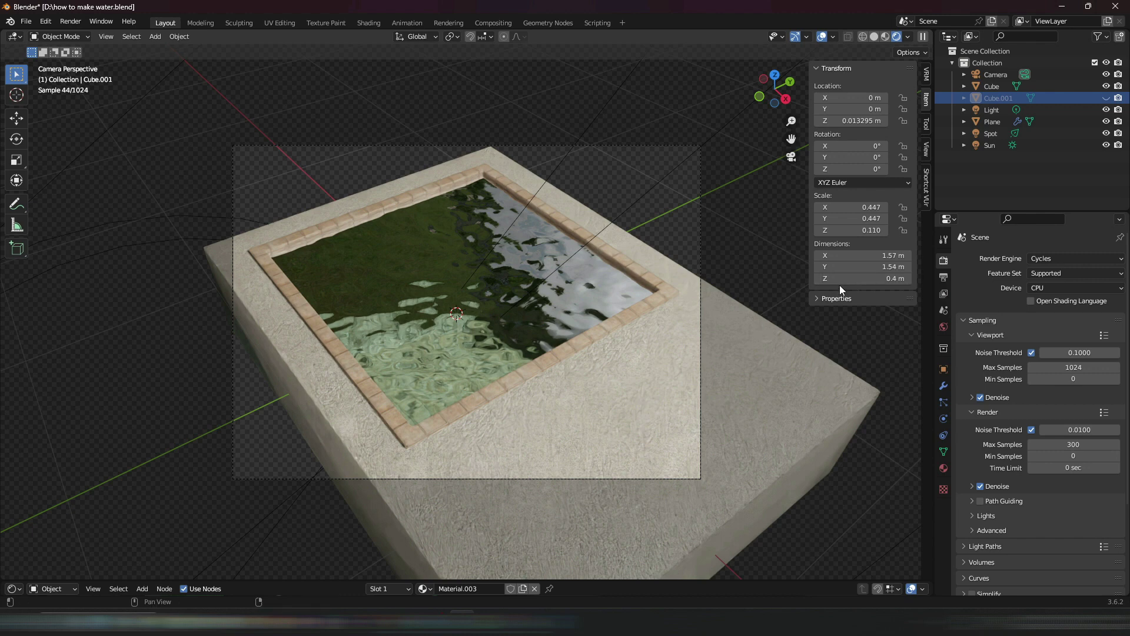
pyautogui.click(1106, 98)
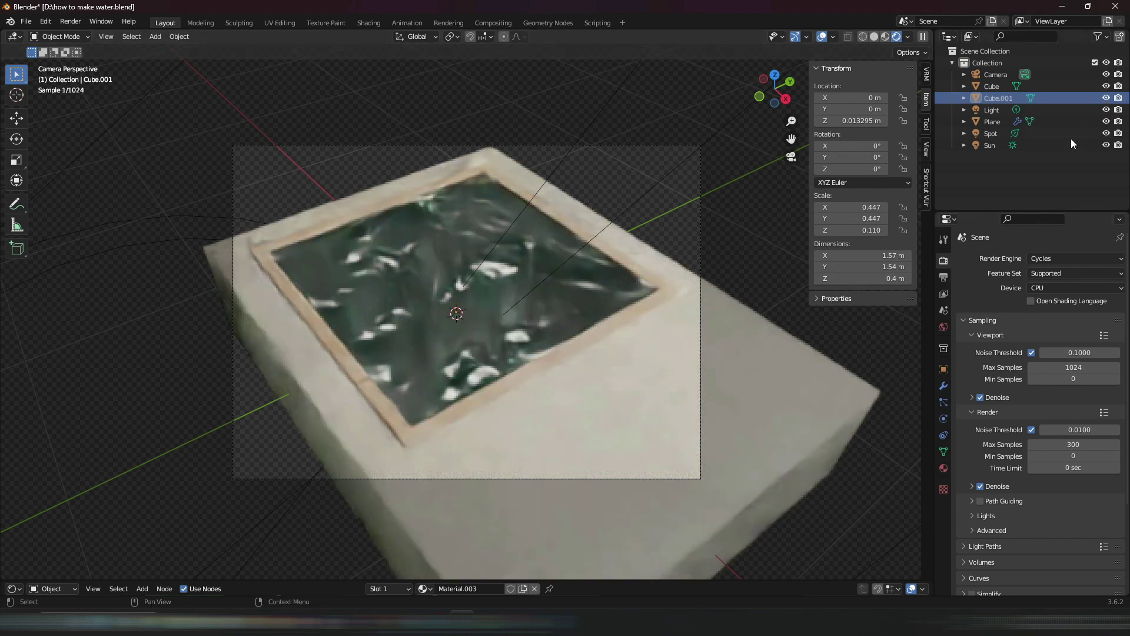
pyautogui.rightClick(1059, 99)
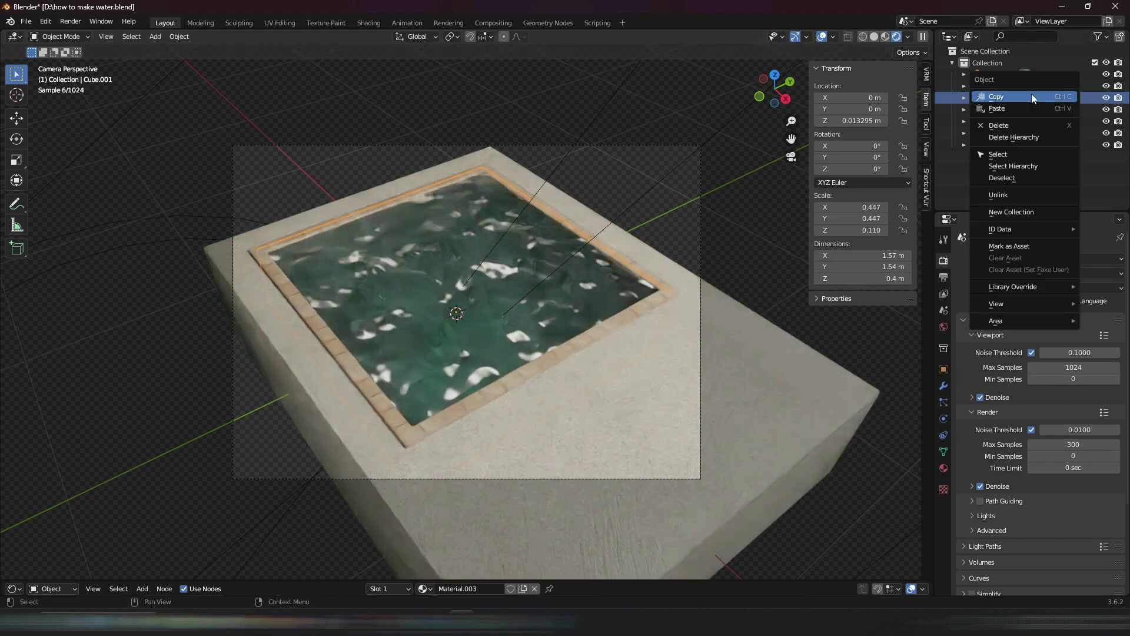
pyautogui.click(1011, 155)
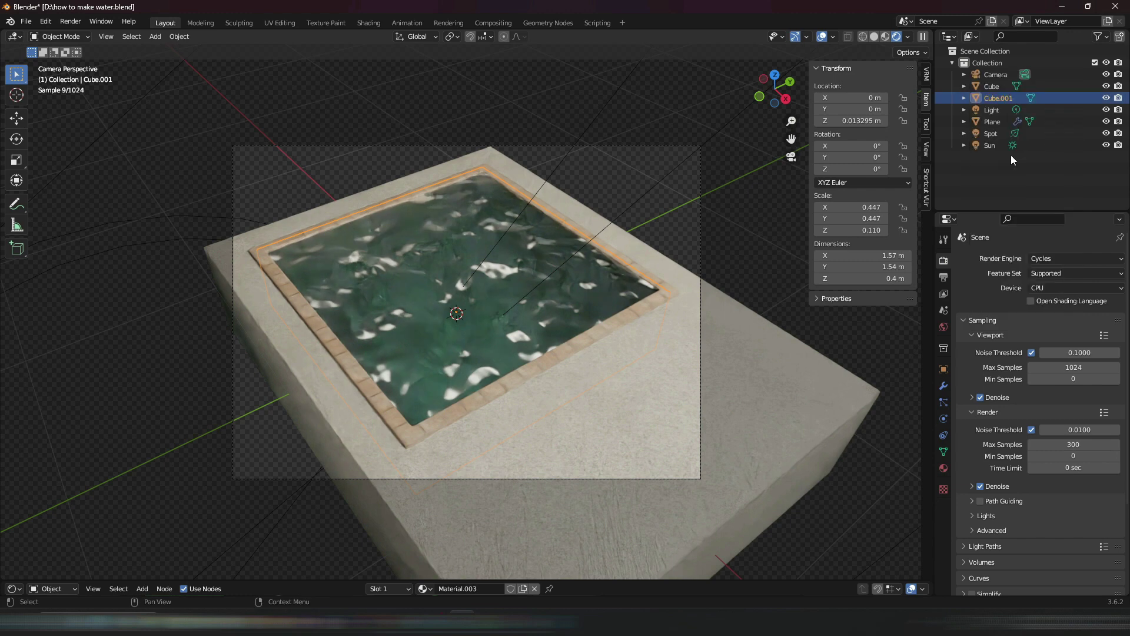
pyautogui.press('Delete')
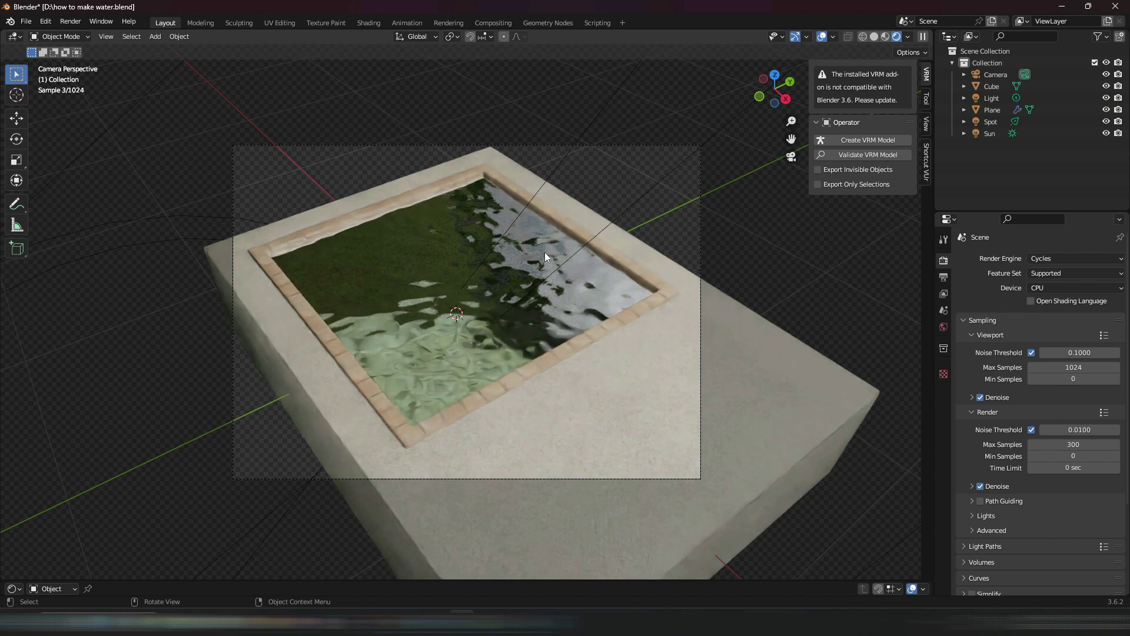
# Step: Render the pool scene from the camera and close the render
pyautogui.press('F12')
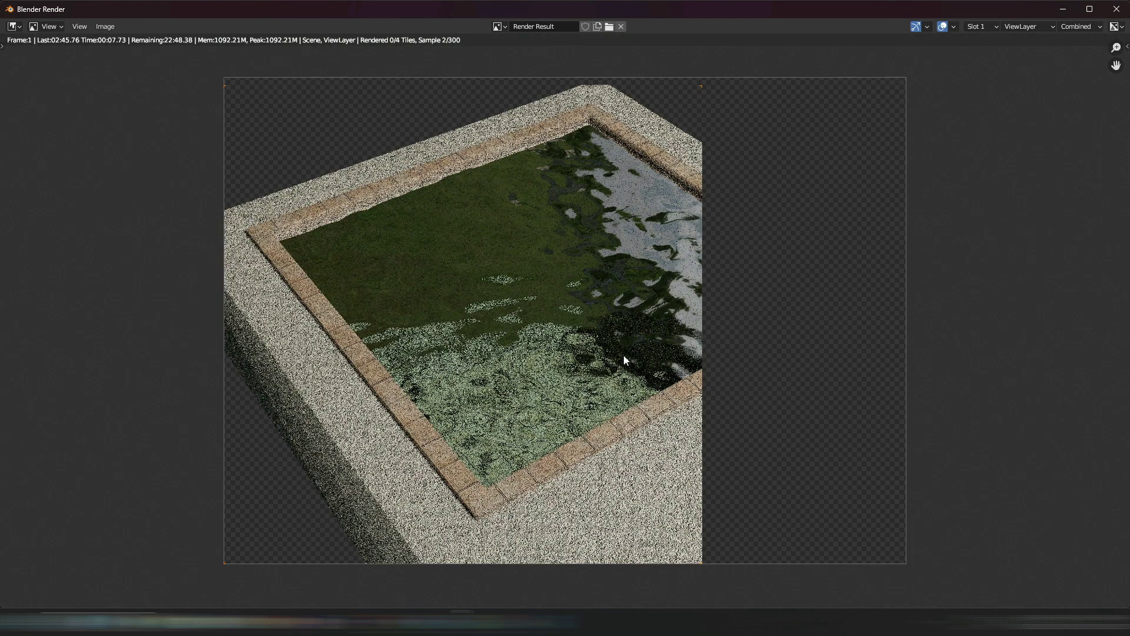
pyautogui.press('Escape')
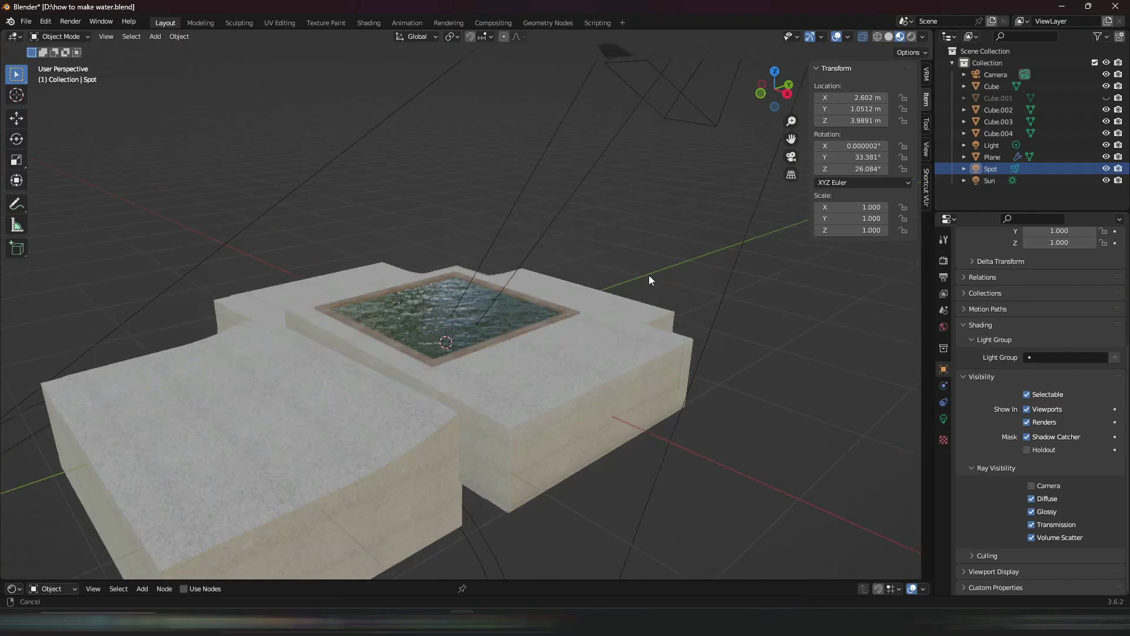
# Step: Inspect the pool and its surrounding blocks from several angles, including from above in Rendered view
pyautogui.moveTo(649, 275); pyautogui.dragTo(657, 302, button='middle')
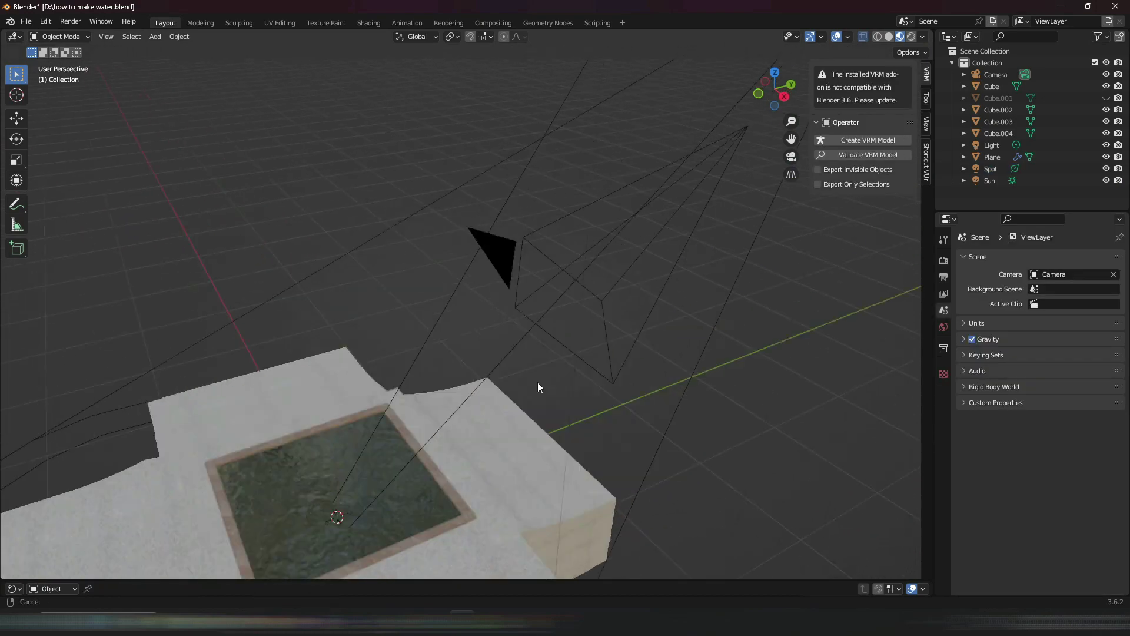
pyautogui.scroll(-3, 547, 362)
pyautogui.moveTo(604, 260); pyautogui.dragTo(758, 281, button='middle')
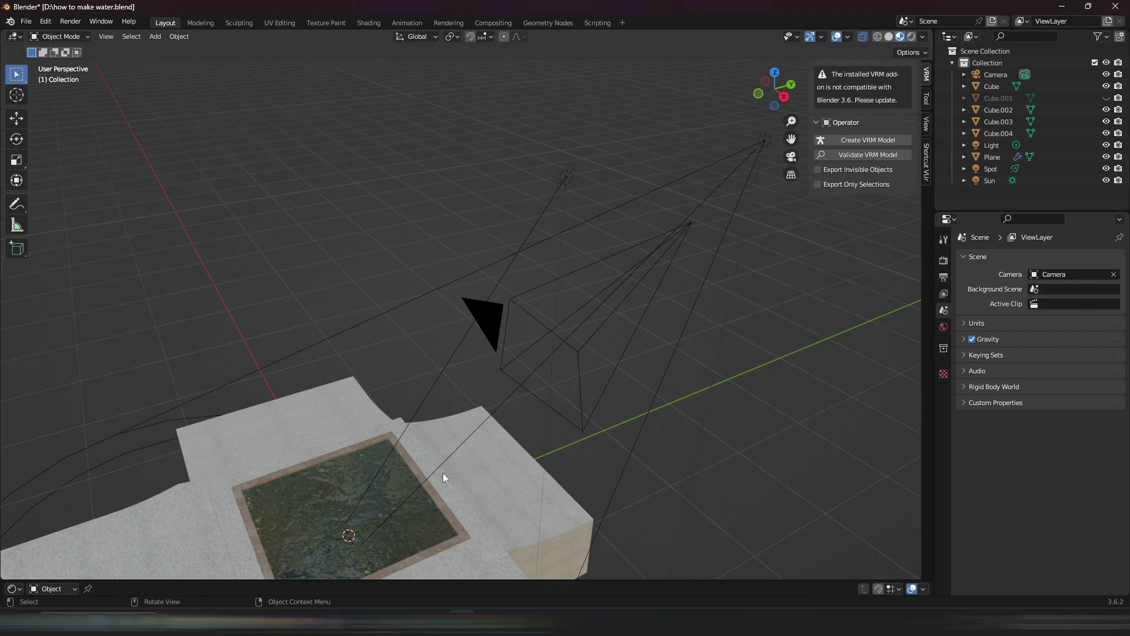
pyautogui.moveTo(759, 322)
pyautogui.mouseDown(button='middle')
pyautogui.moveTo(411, 410)
pyautogui.moveTo(729, 341)
pyautogui.moveTo(434, 404)
pyautogui.moveTo(524, 415)
pyautogui.mouseUp(button='middle')
pyautogui.click(912, 37)
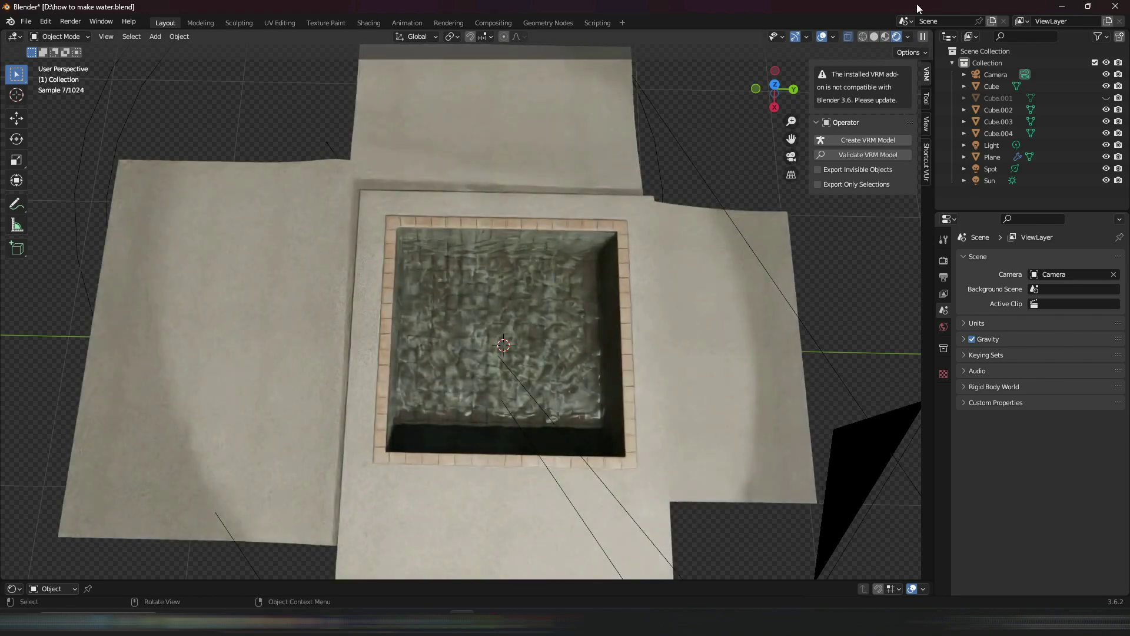
# Step: In Material Preview, select the Spot light above the pool and hide it
pyautogui.click(885, 36)
pyautogui.moveTo(446, 425); pyautogui.dragTo(498, 373, button='middle')
pyautogui.scroll(-3, 568, 294)
pyautogui.keyDown('shift'); pyautogui.moveTo(664, 217); pyautogui.dragTo(572, 285, button='middle'); pyautogui.keyUp('shift')
pyautogui.click(573, 284)
pyautogui.scroll(2, 637, 225)
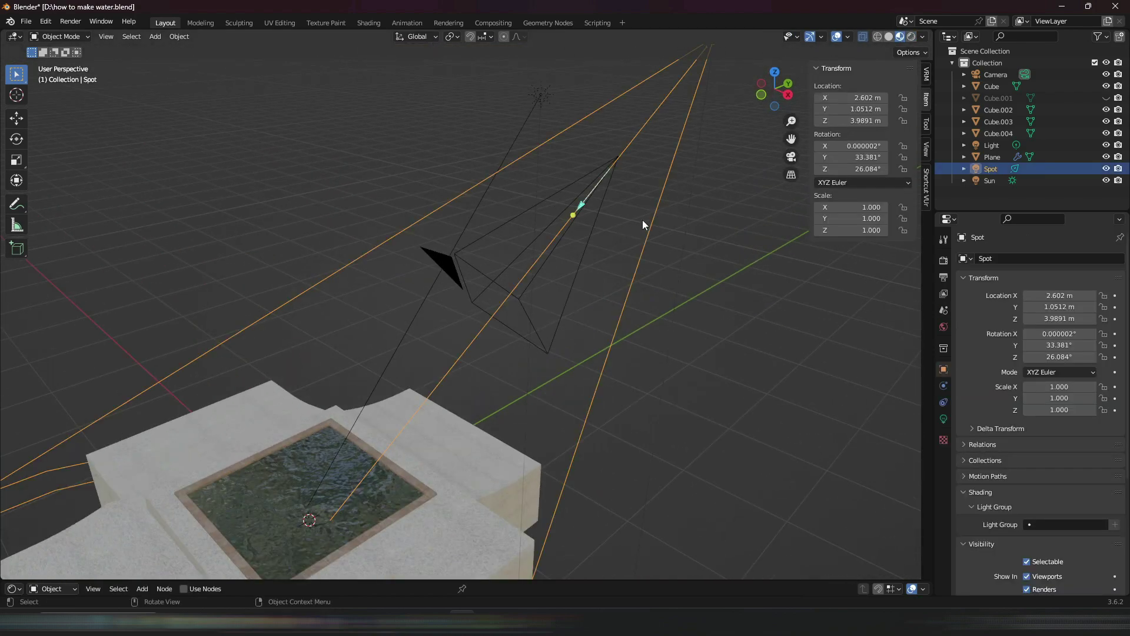
pyautogui.press('h')
# Step: Inspect the pool water in Rendered view without the spot light, from above and from a lower angle
pyautogui.moveTo(604, 213); pyautogui.dragTo(523, 273, button='middle')
pyautogui.scroll(3, 523, 273)
pyautogui.scroll(1, 523, 273)
pyautogui.click(910, 37)
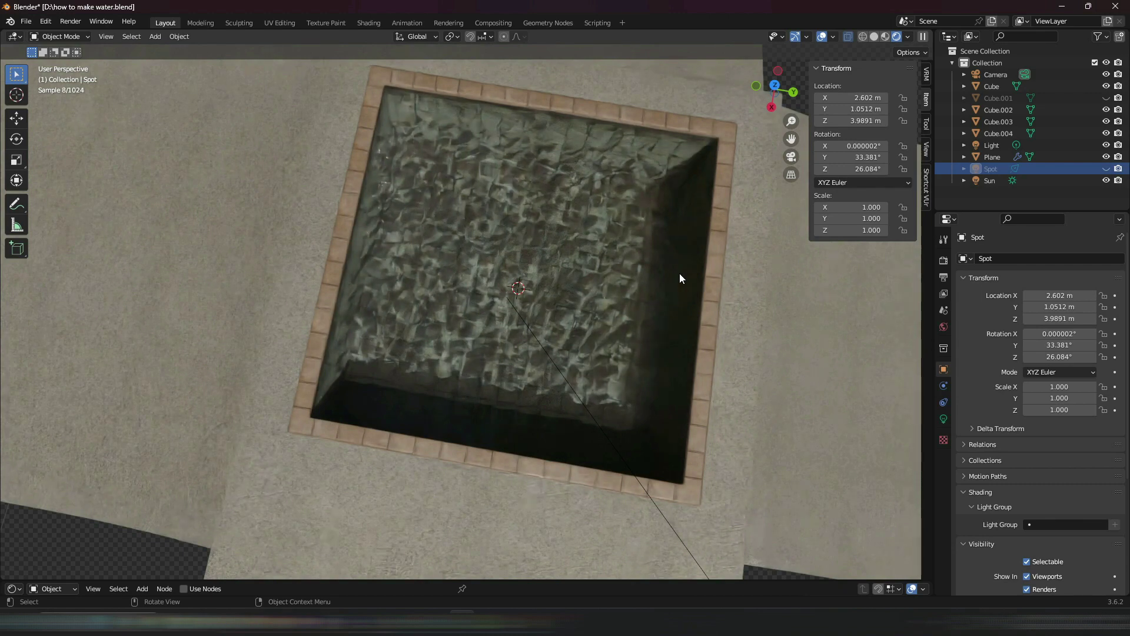
pyautogui.moveTo(679, 273); pyautogui.dragTo(815, 248, button='middle')
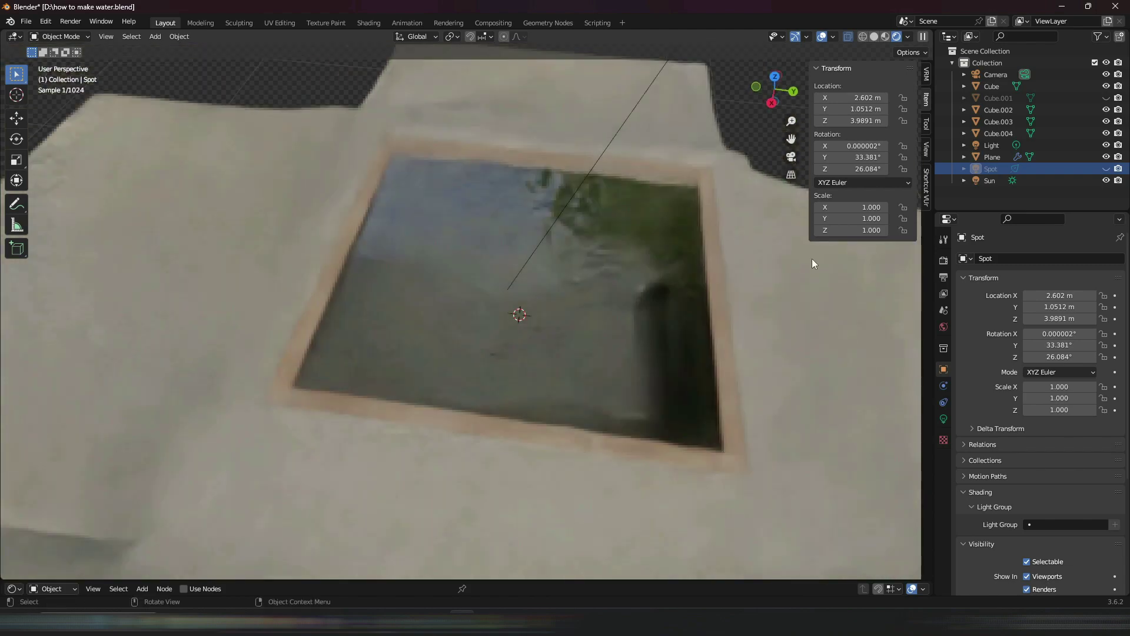
pyautogui.press('KP_0')
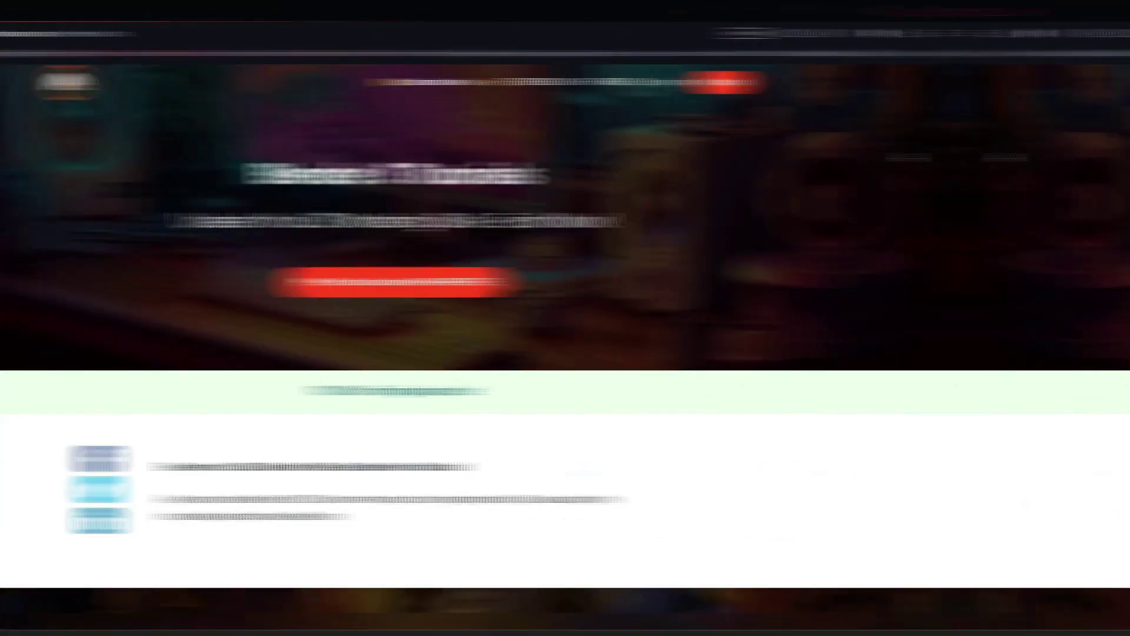
# Step: Switch to the browser, look through the Blender 3 Tutorials course page and enroll in the free course
pyautogui.scroll(-2, 1074, 170)
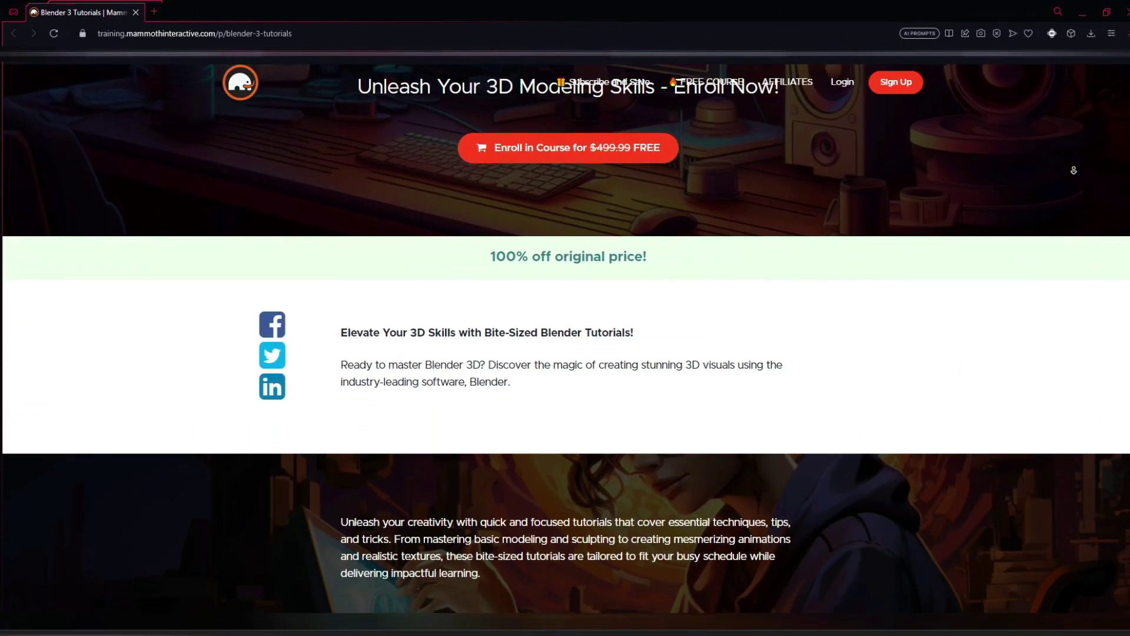
pyautogui.scroll(-3, 1073, 170)
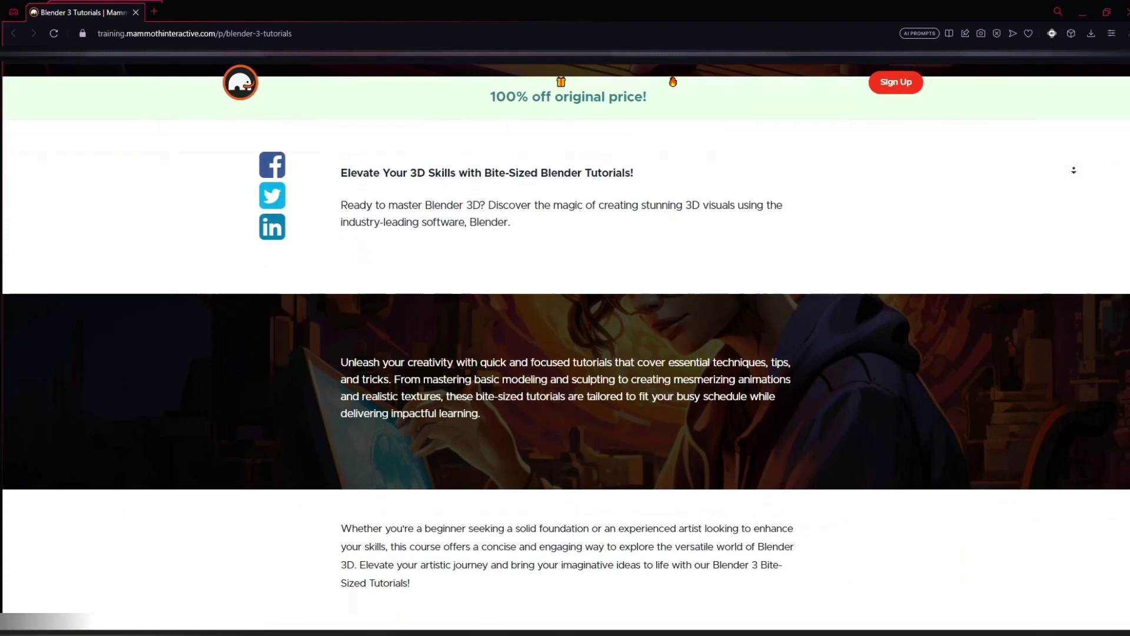
pyautogui.scroll(-3, 1074, 170)
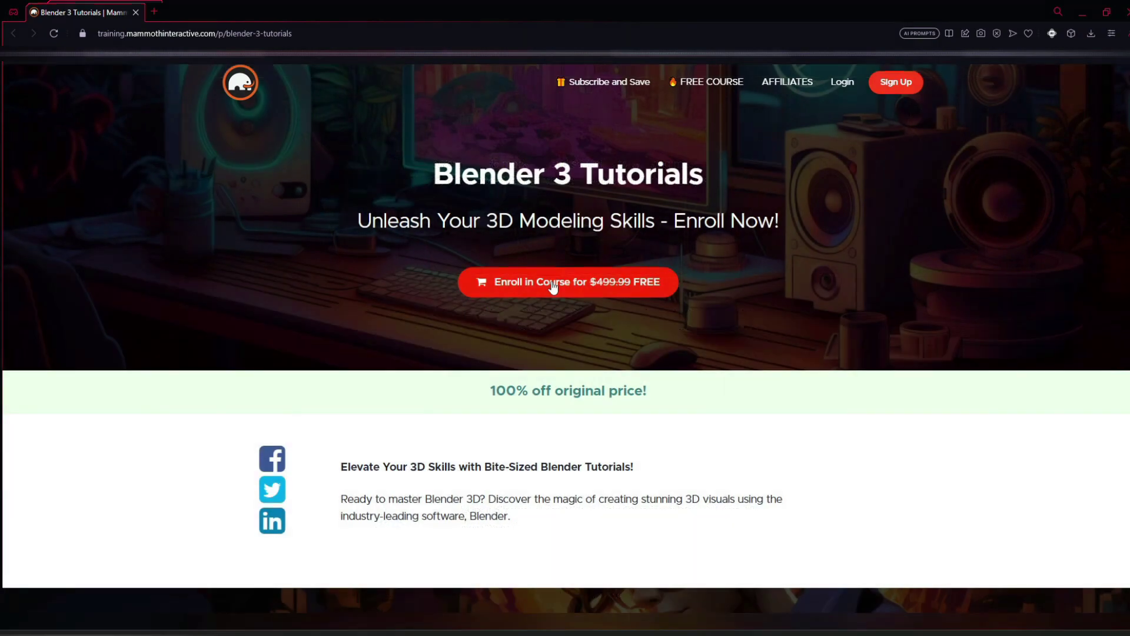
pyautogui.click(553, 283)
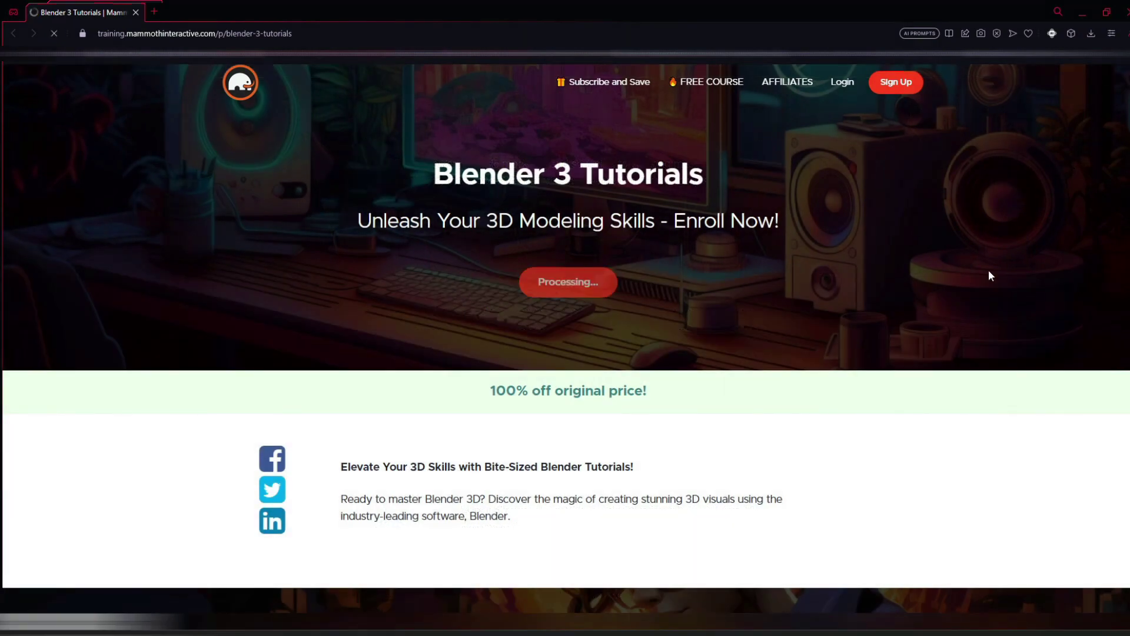